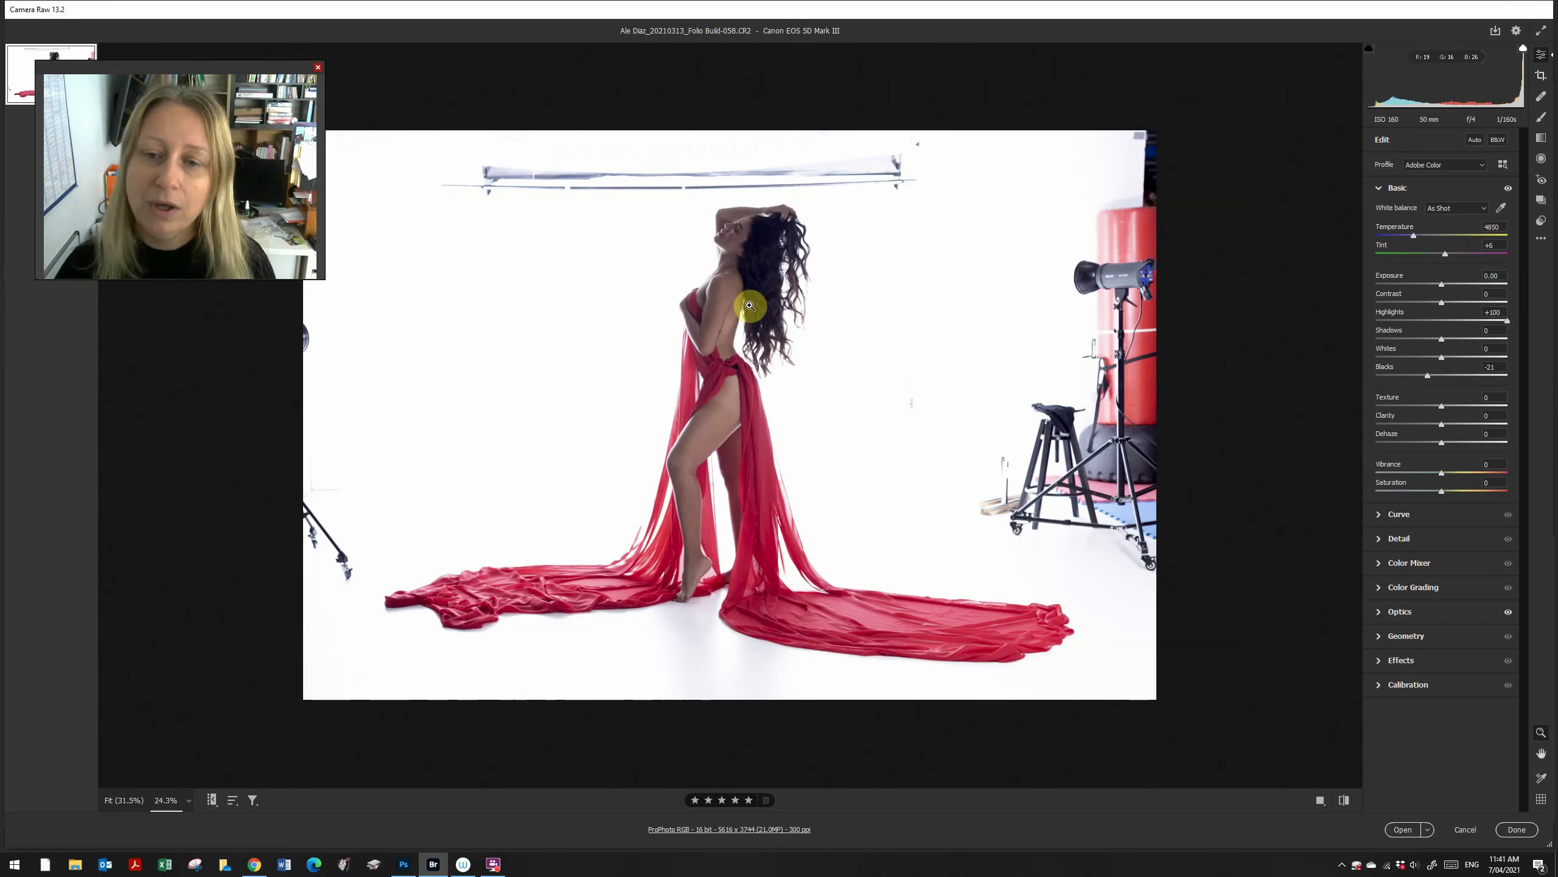
- Inspect the model's legs and face up close, and compare the photo with Highlights at 0 and +100
left_click(690, 465)
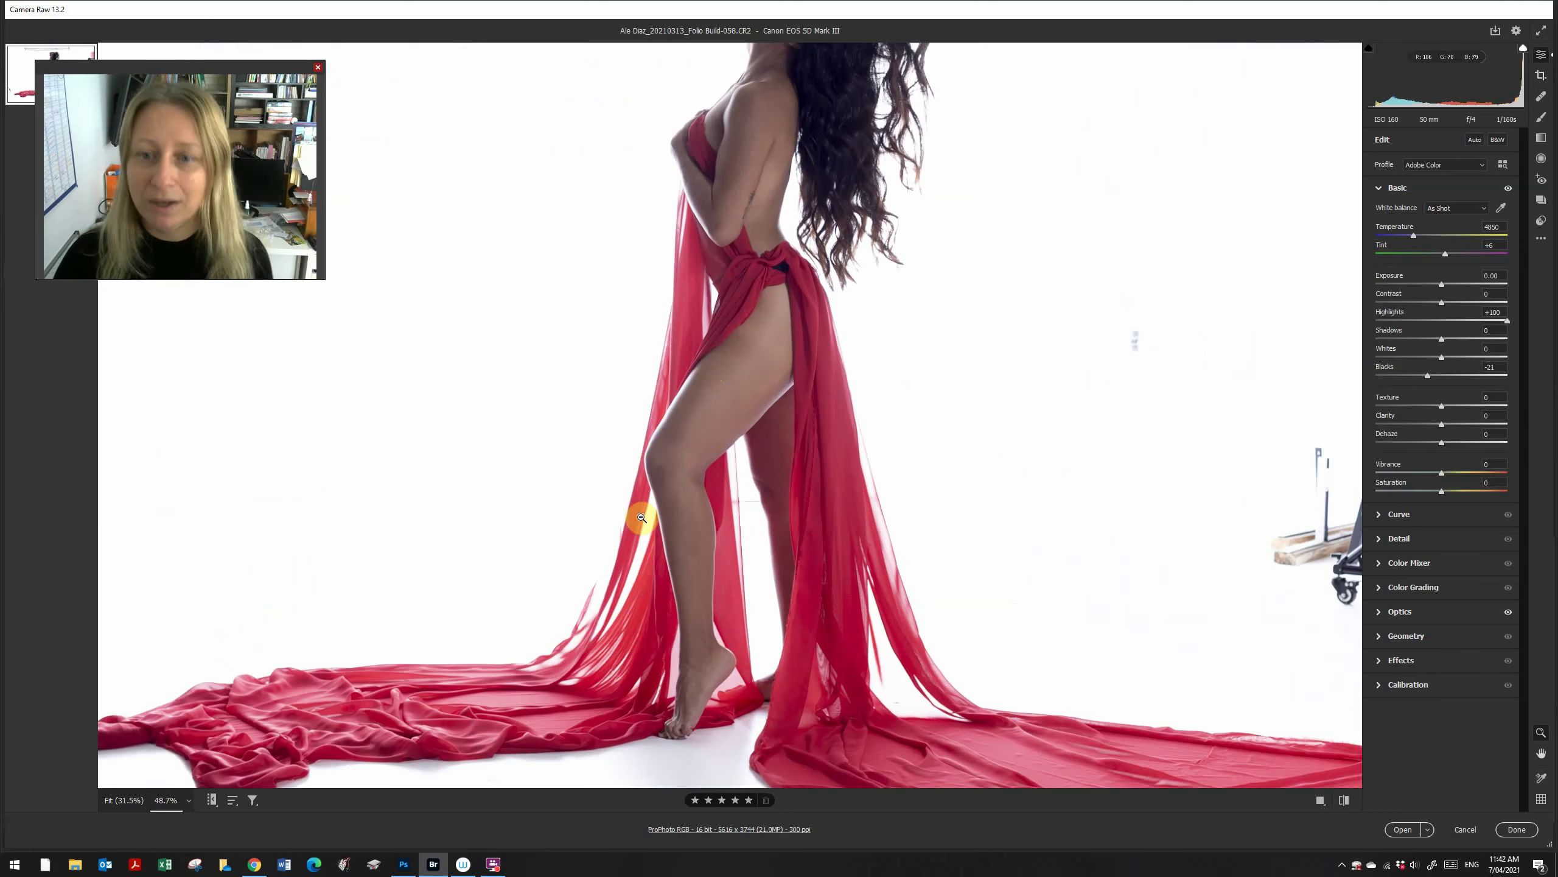
scroll(642, 509, "up", 5)
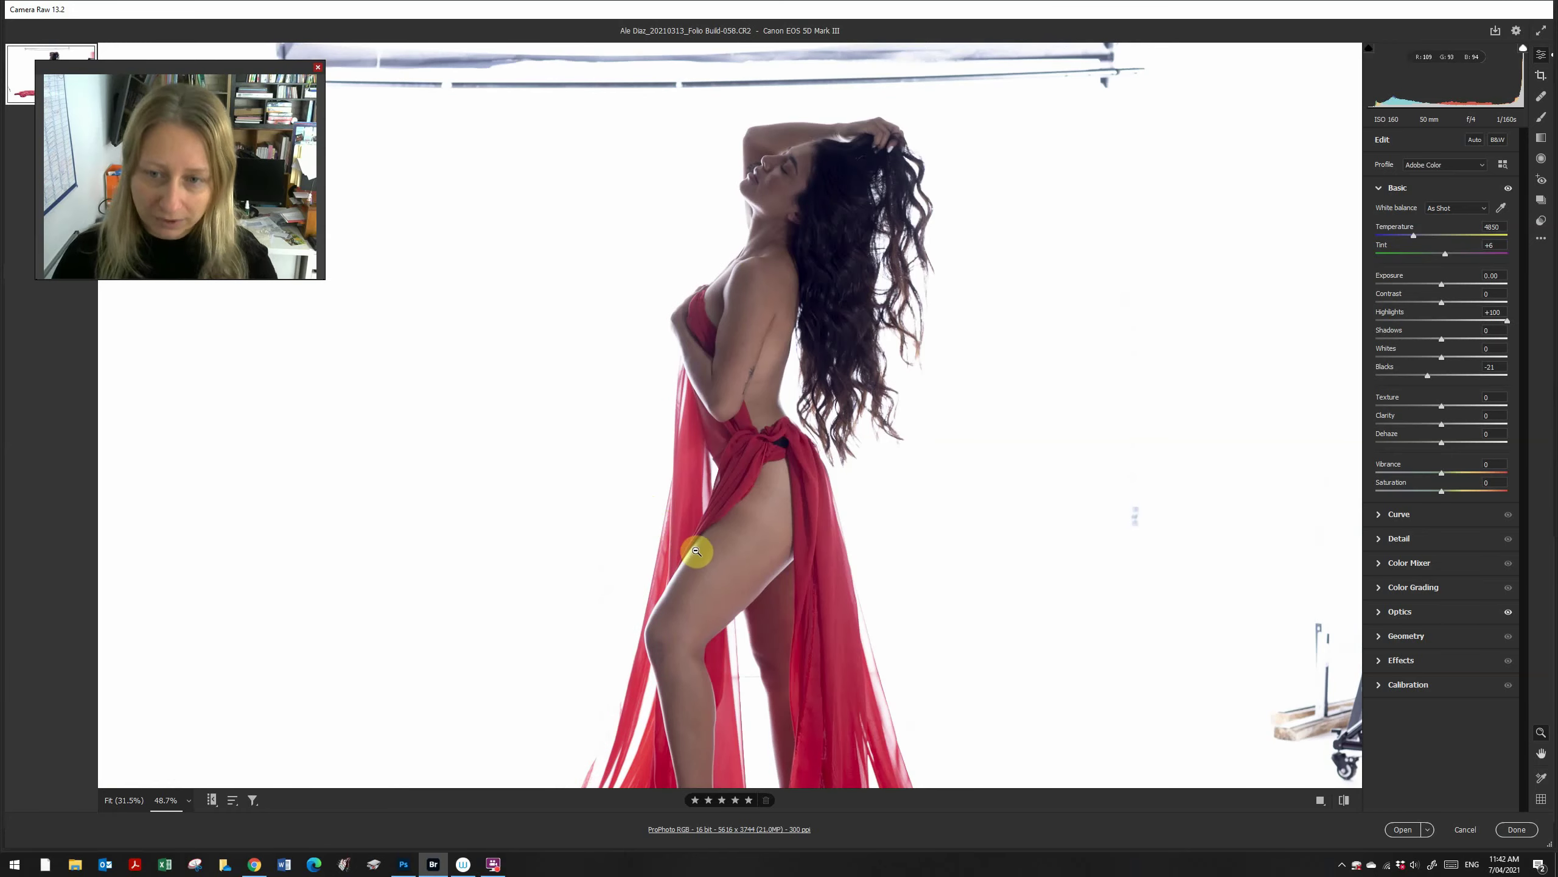
scroll(656, 639, "up", 5)
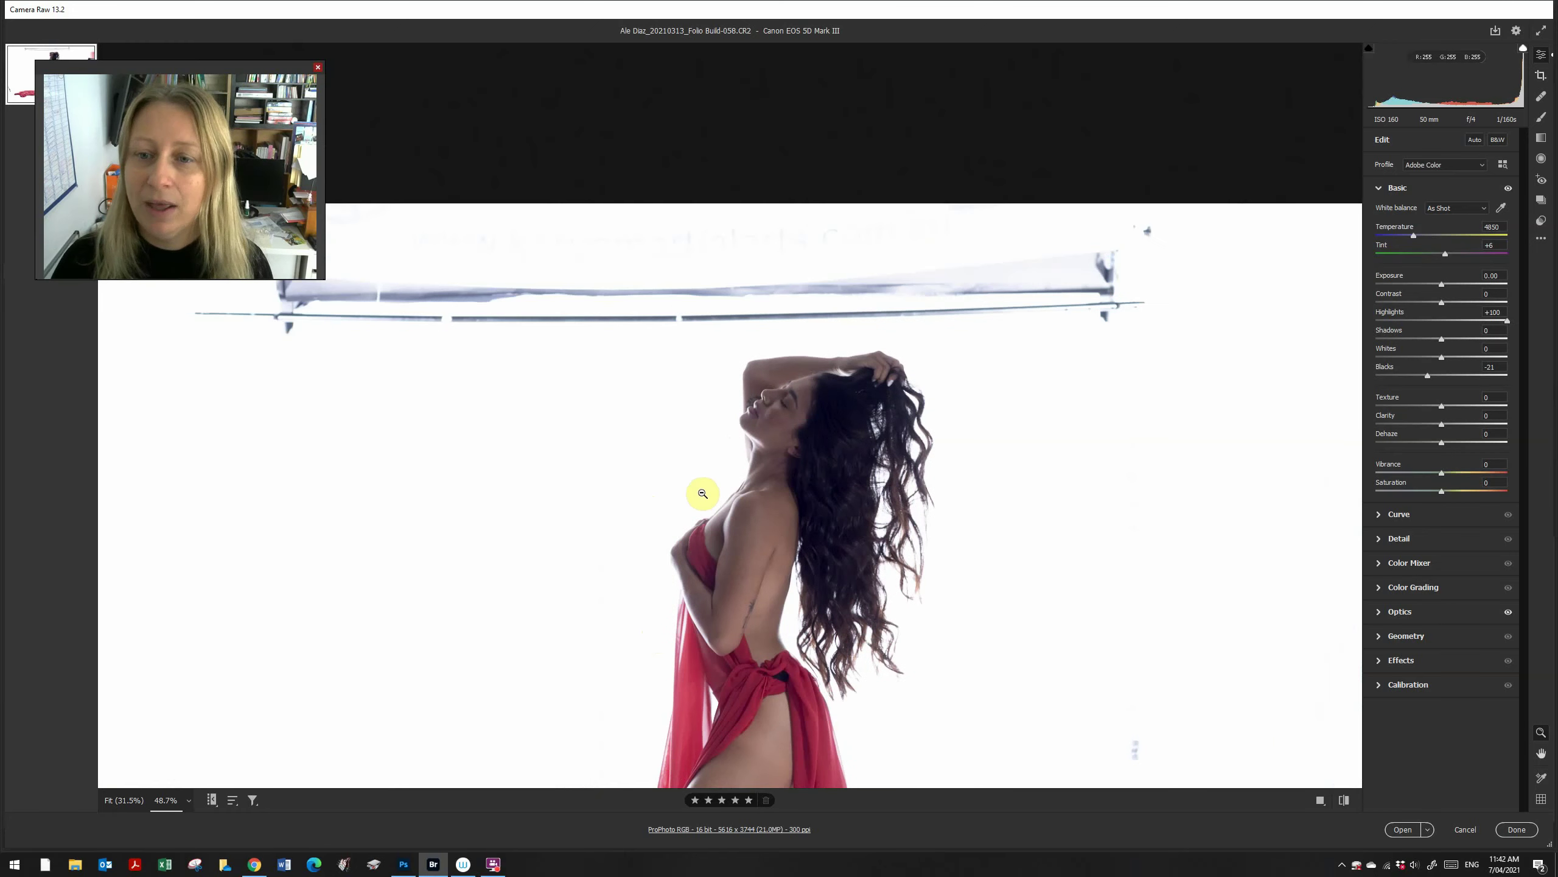
left_click_drag(798, 402, 902, 564)
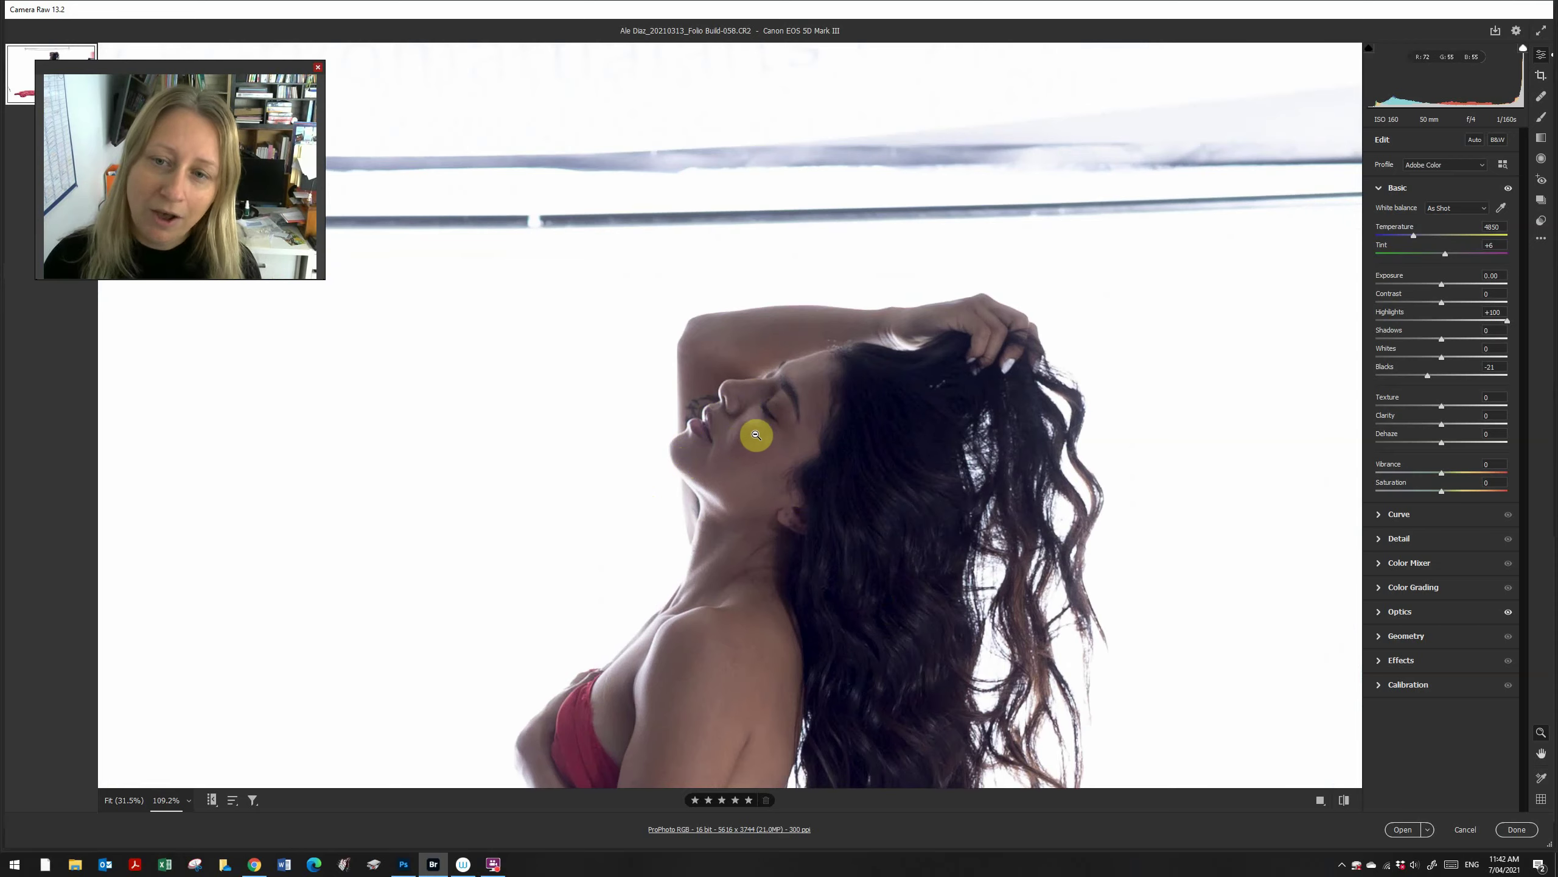
left_click_drag(744, 421, 695, 559)
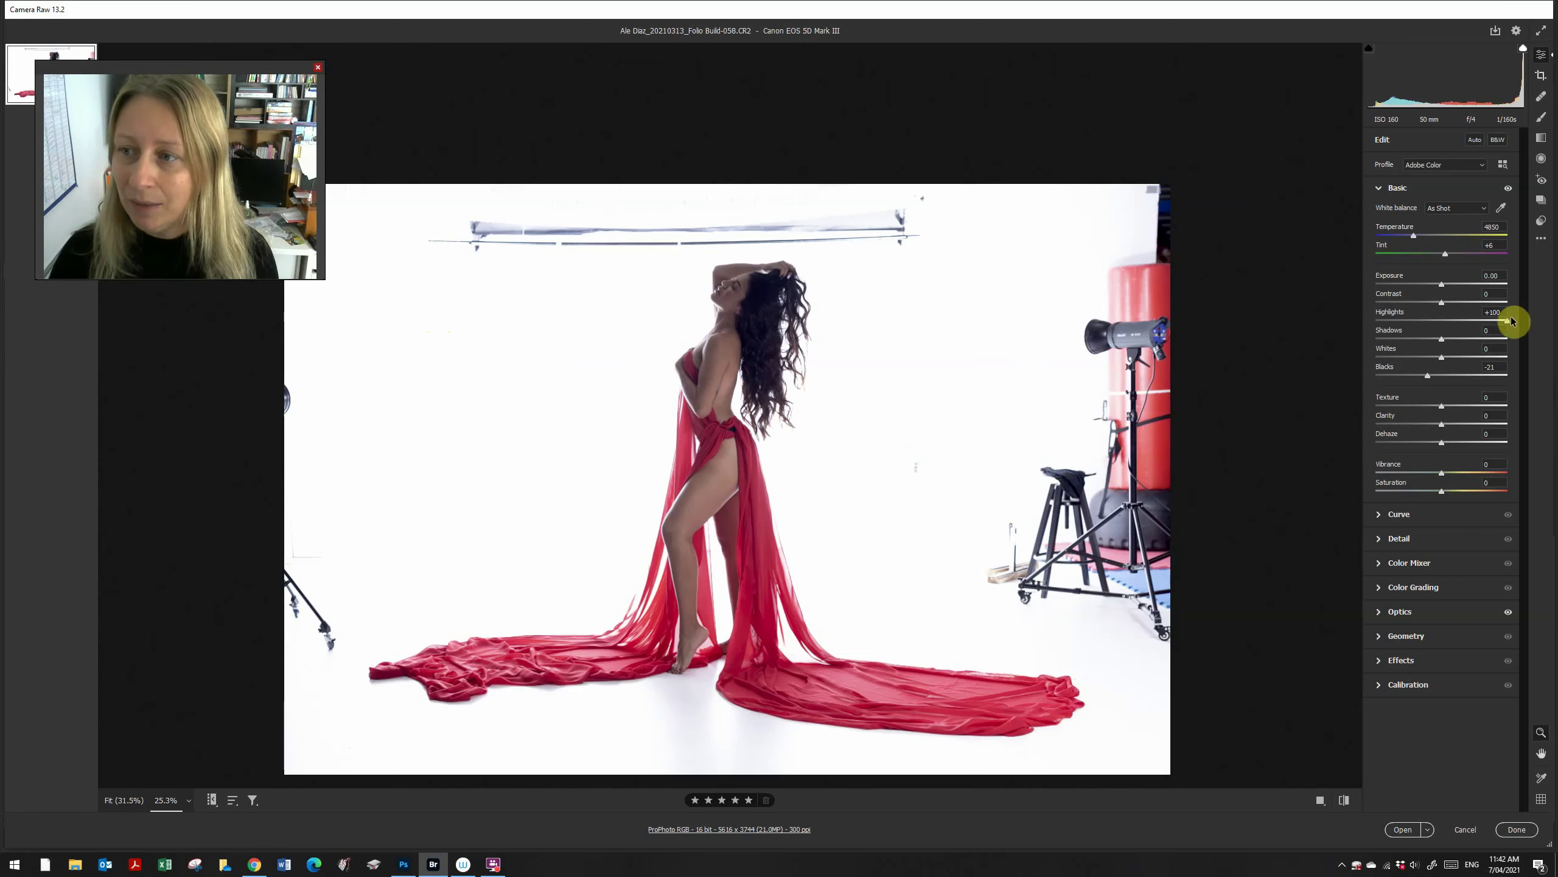
double_click(1442, 322)
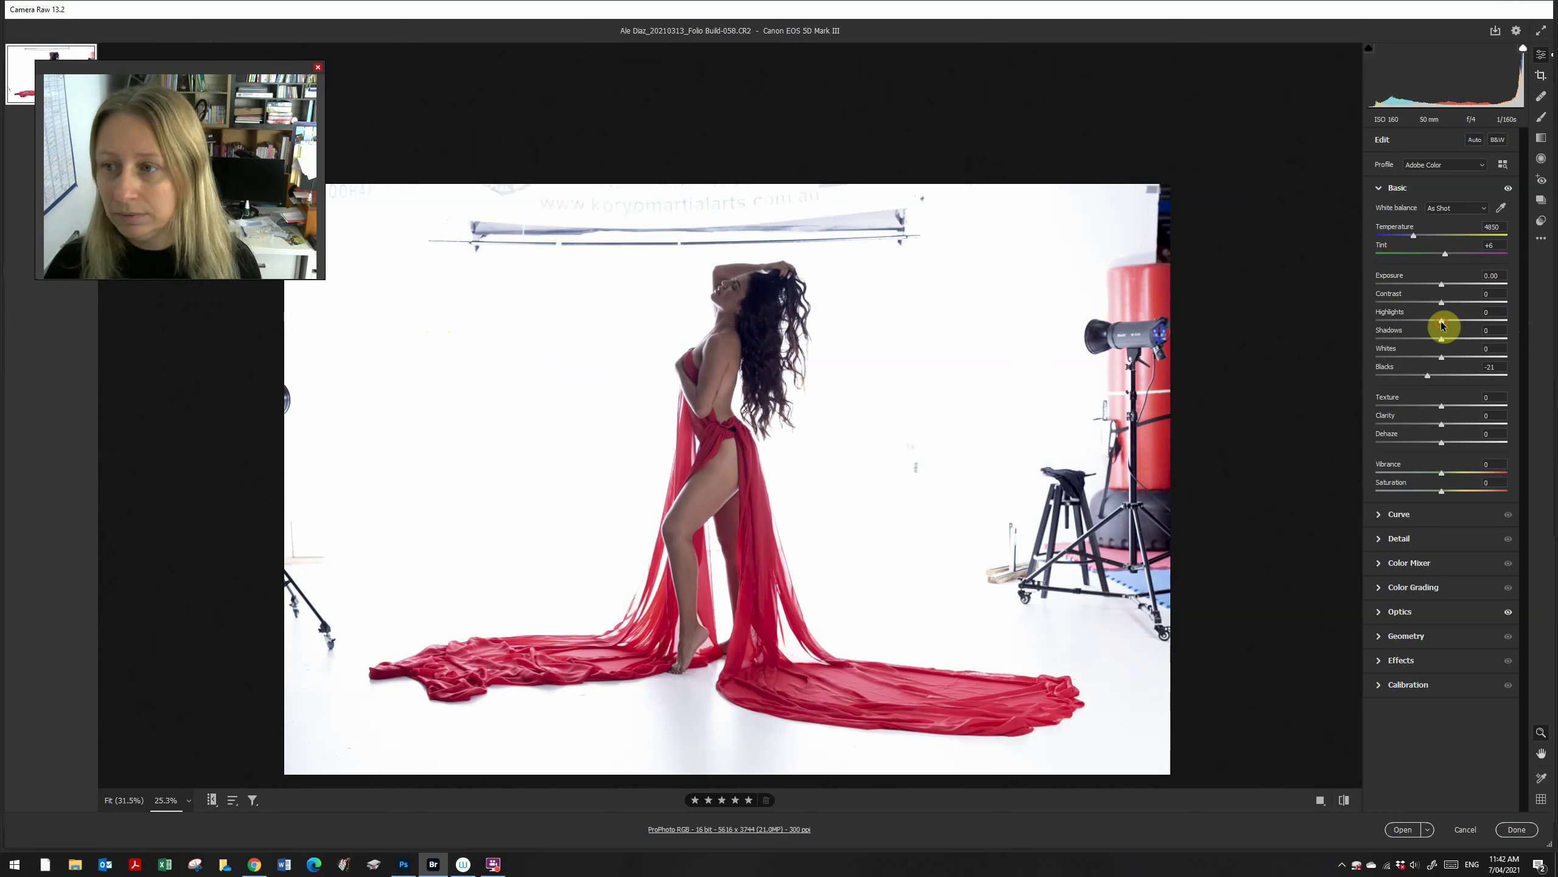
left_click_drag(1442, 324, 1529, 330)
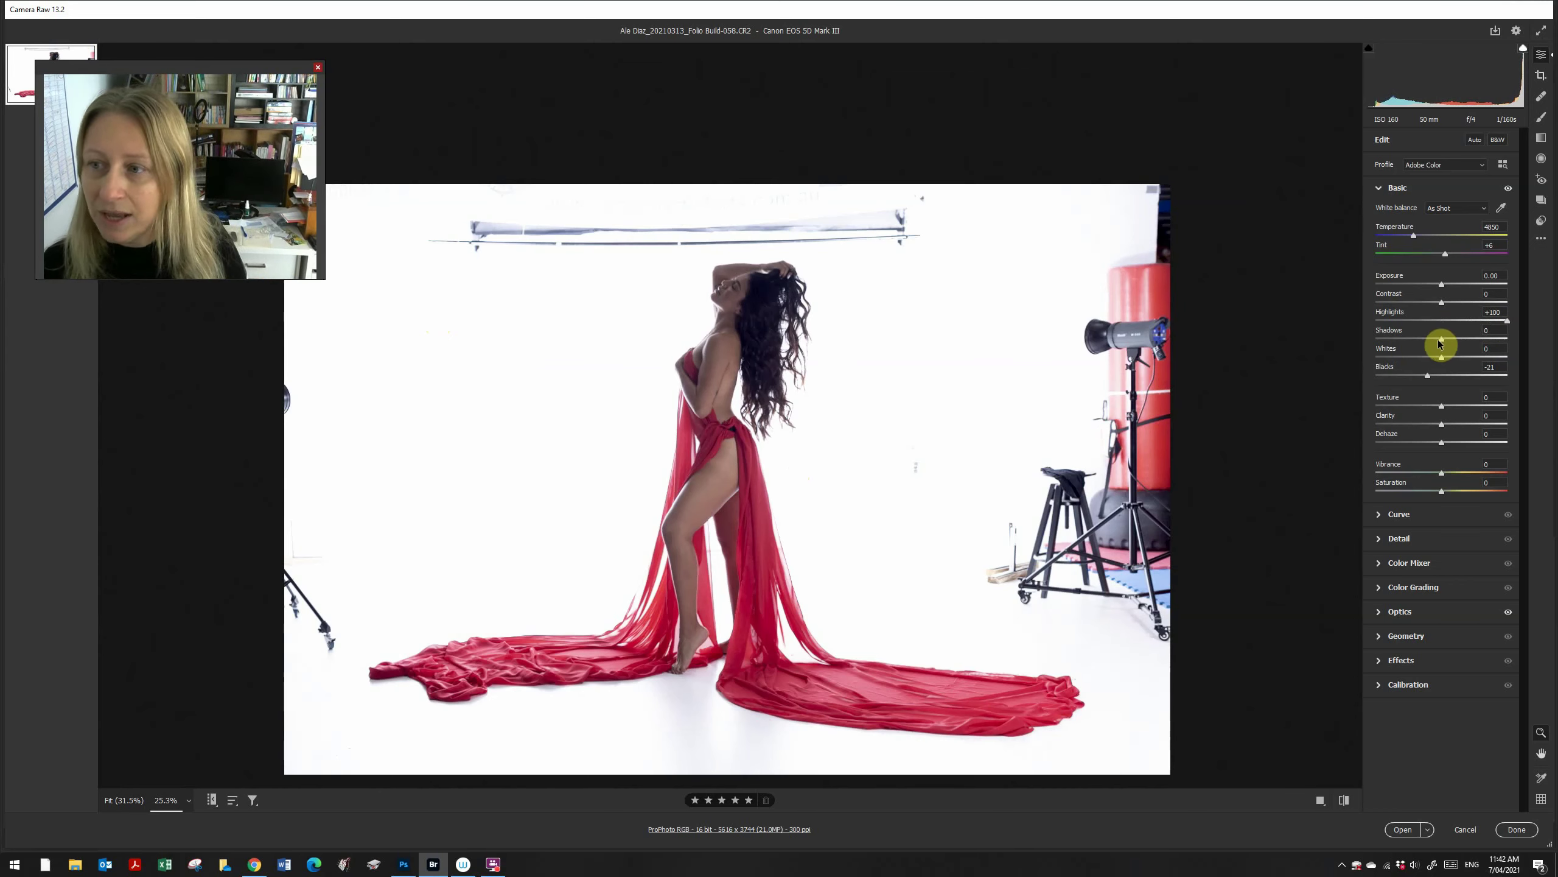
- Set Shadows to +4, Blacks to -24 and Temperature to 5450, and open the photo in Photoshop
left_click_drag(1438, 342, 1441, 342)
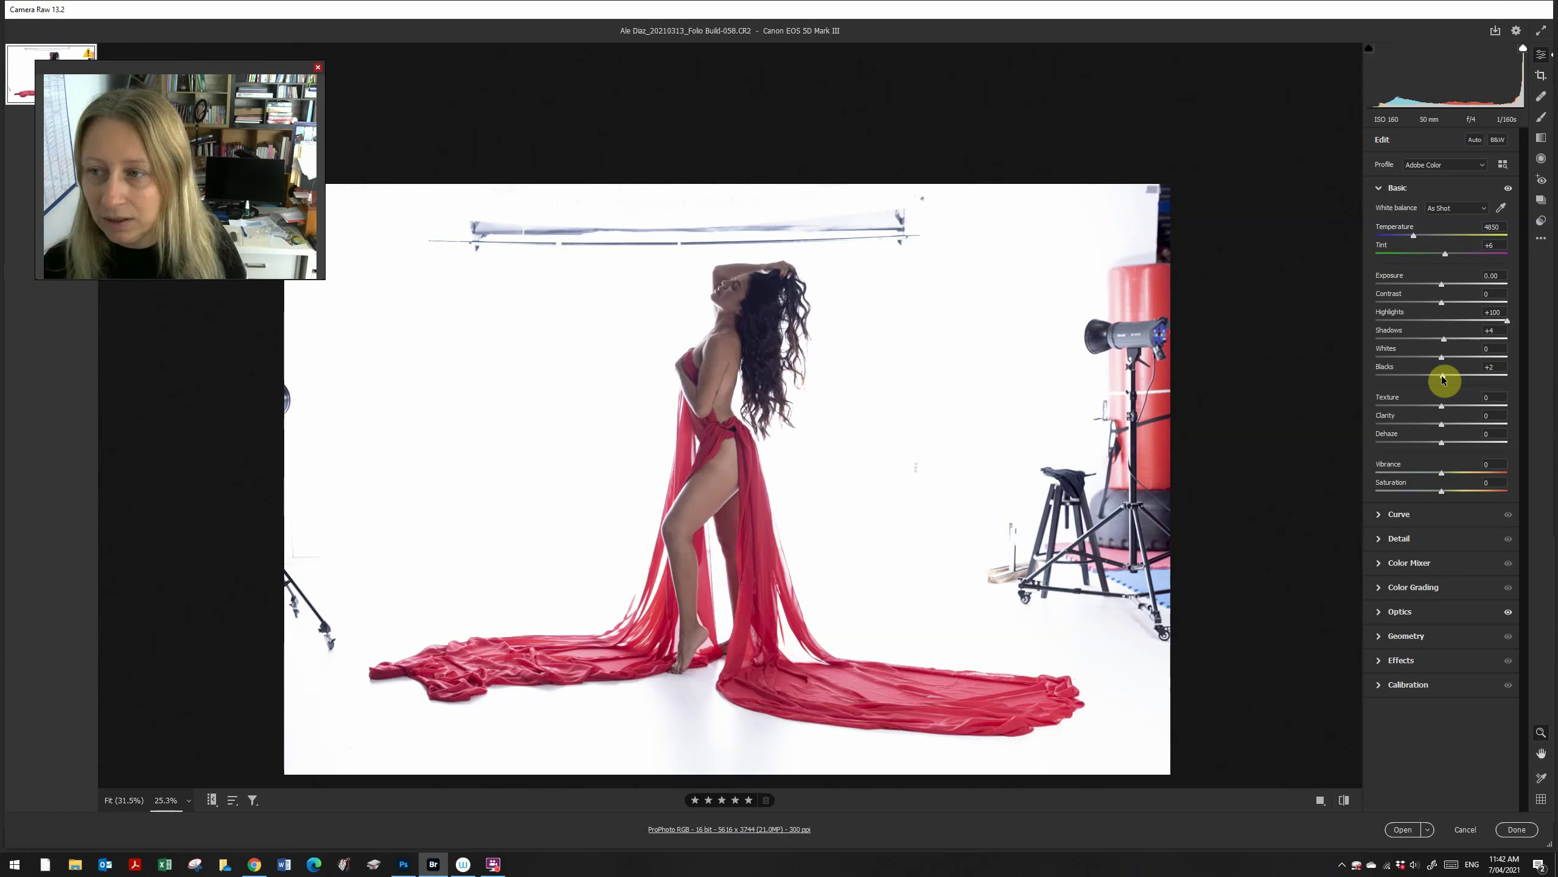
mouse_move(1429, 376)
left_mouse_down()
mouse_move(1410, 378)
mouse_move(1440, 379)
mouse_move(1424, 378)
left_mouse_up()
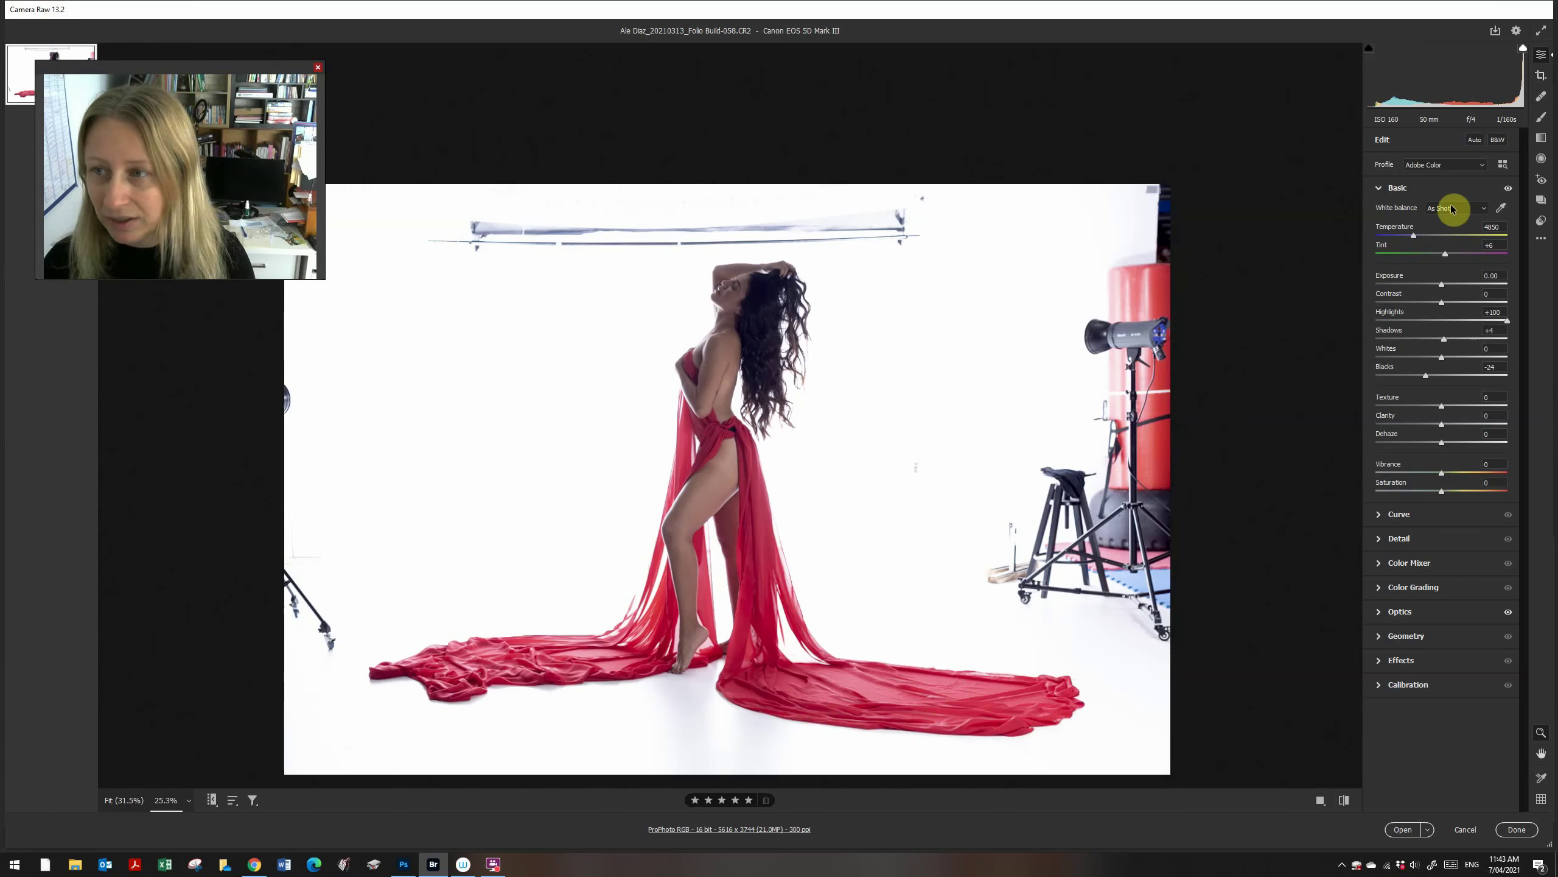
left_click_drag(1426, 236, 1423, 239)
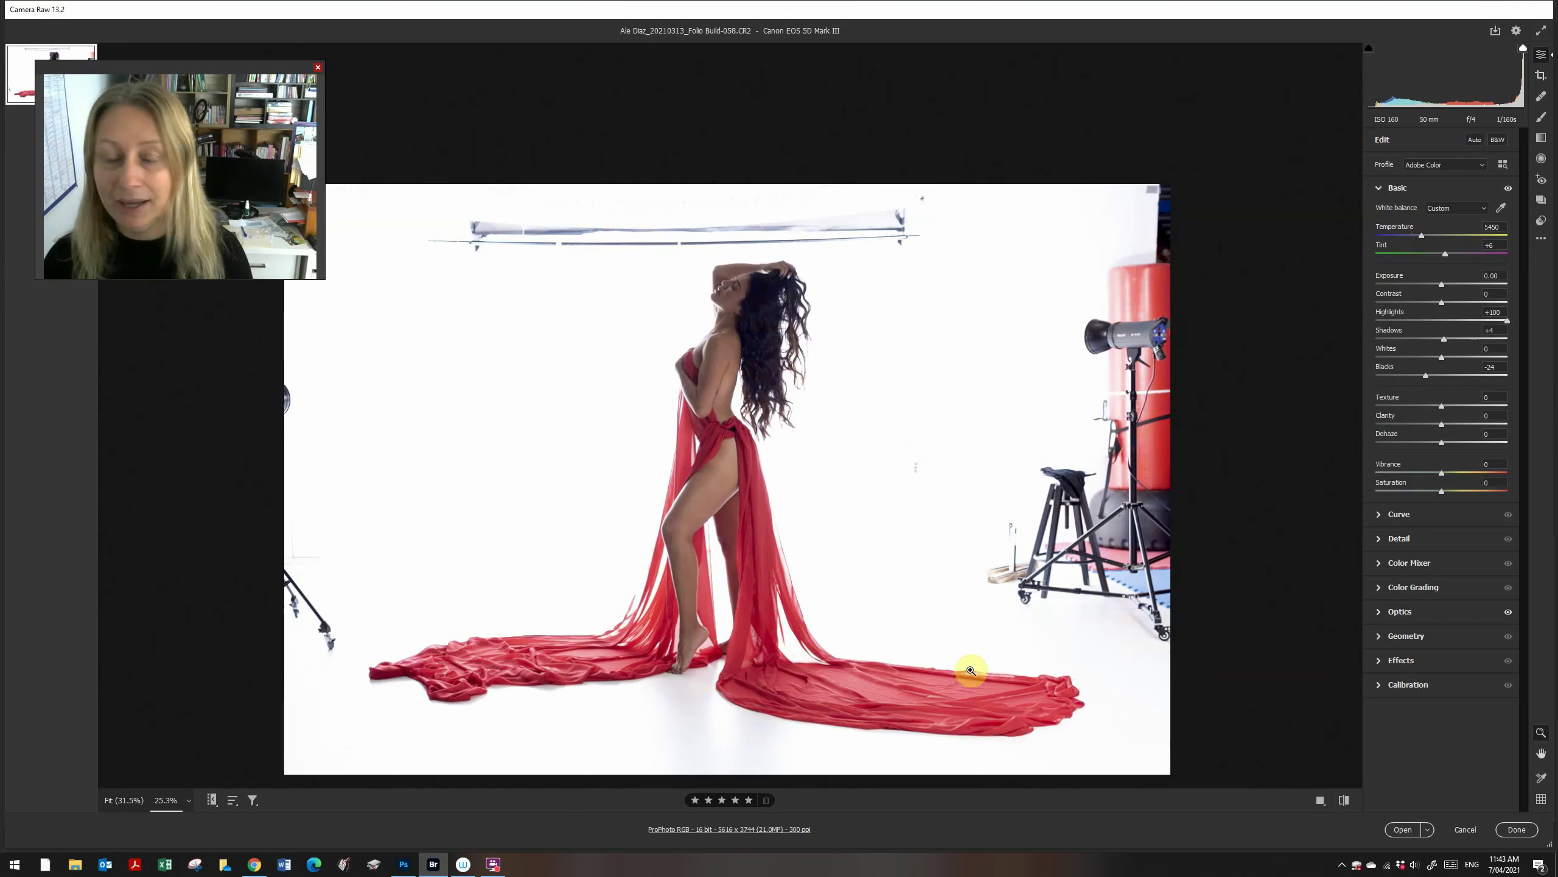
left_click(1402, 830)
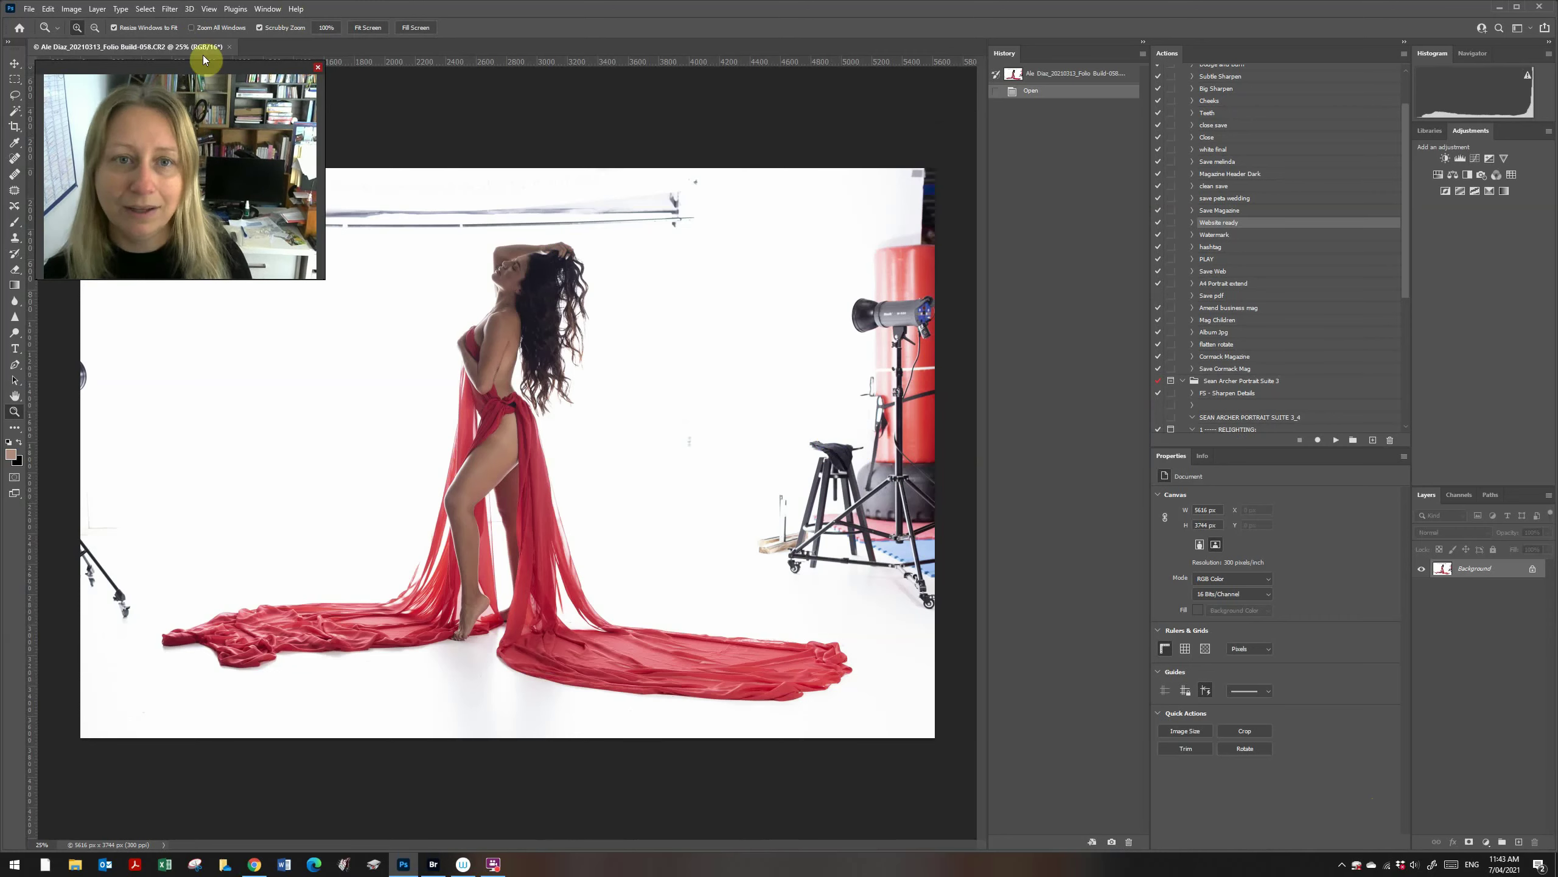
left_click_drag(205, 59, 1029, 10)
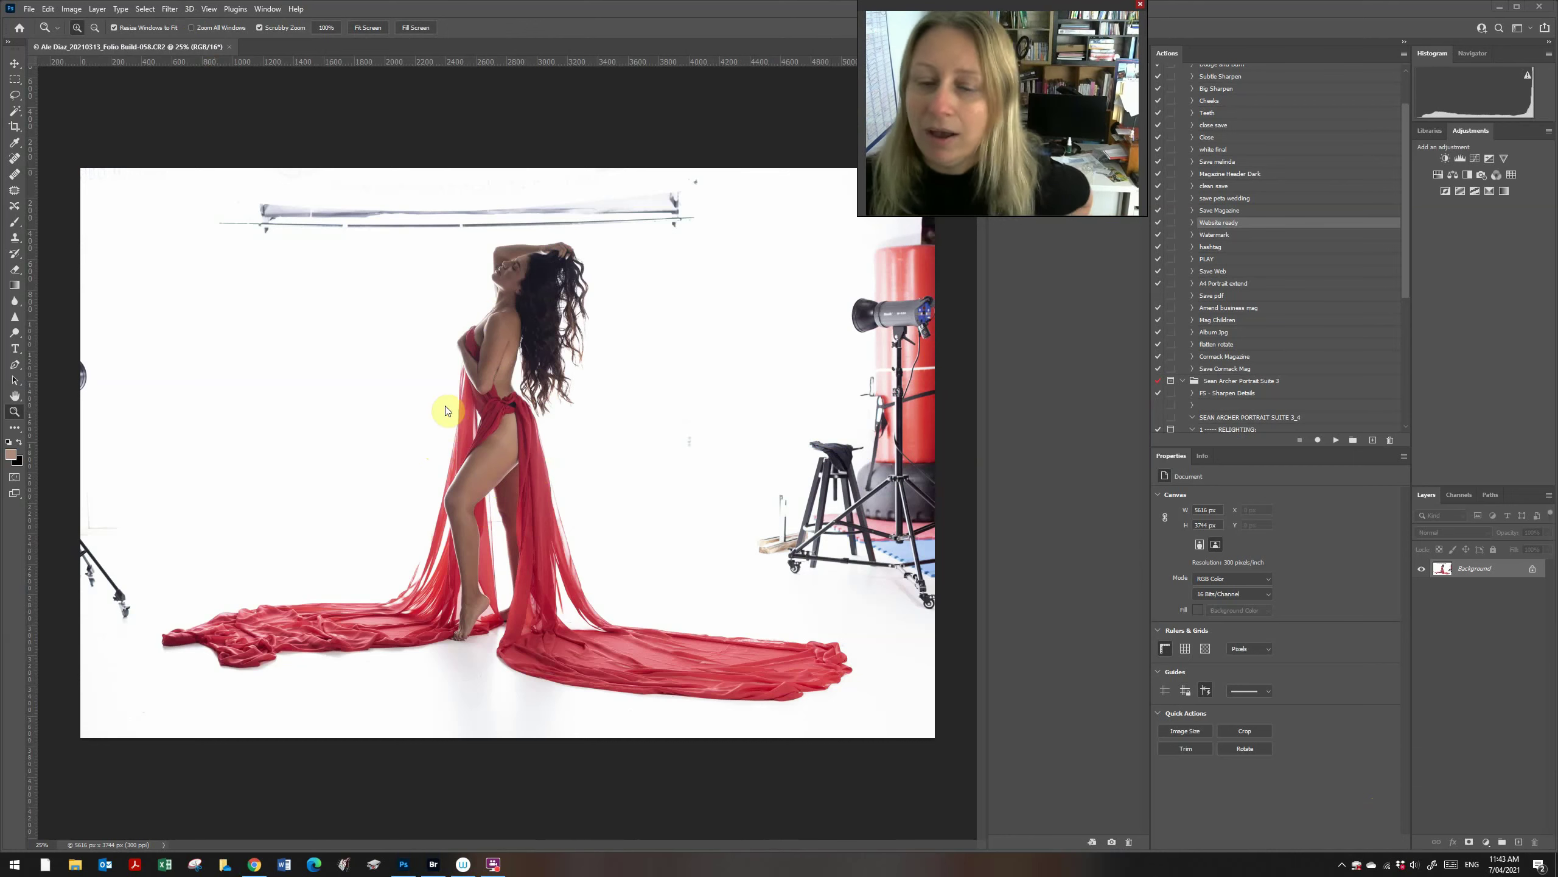
left_click(170, 9)
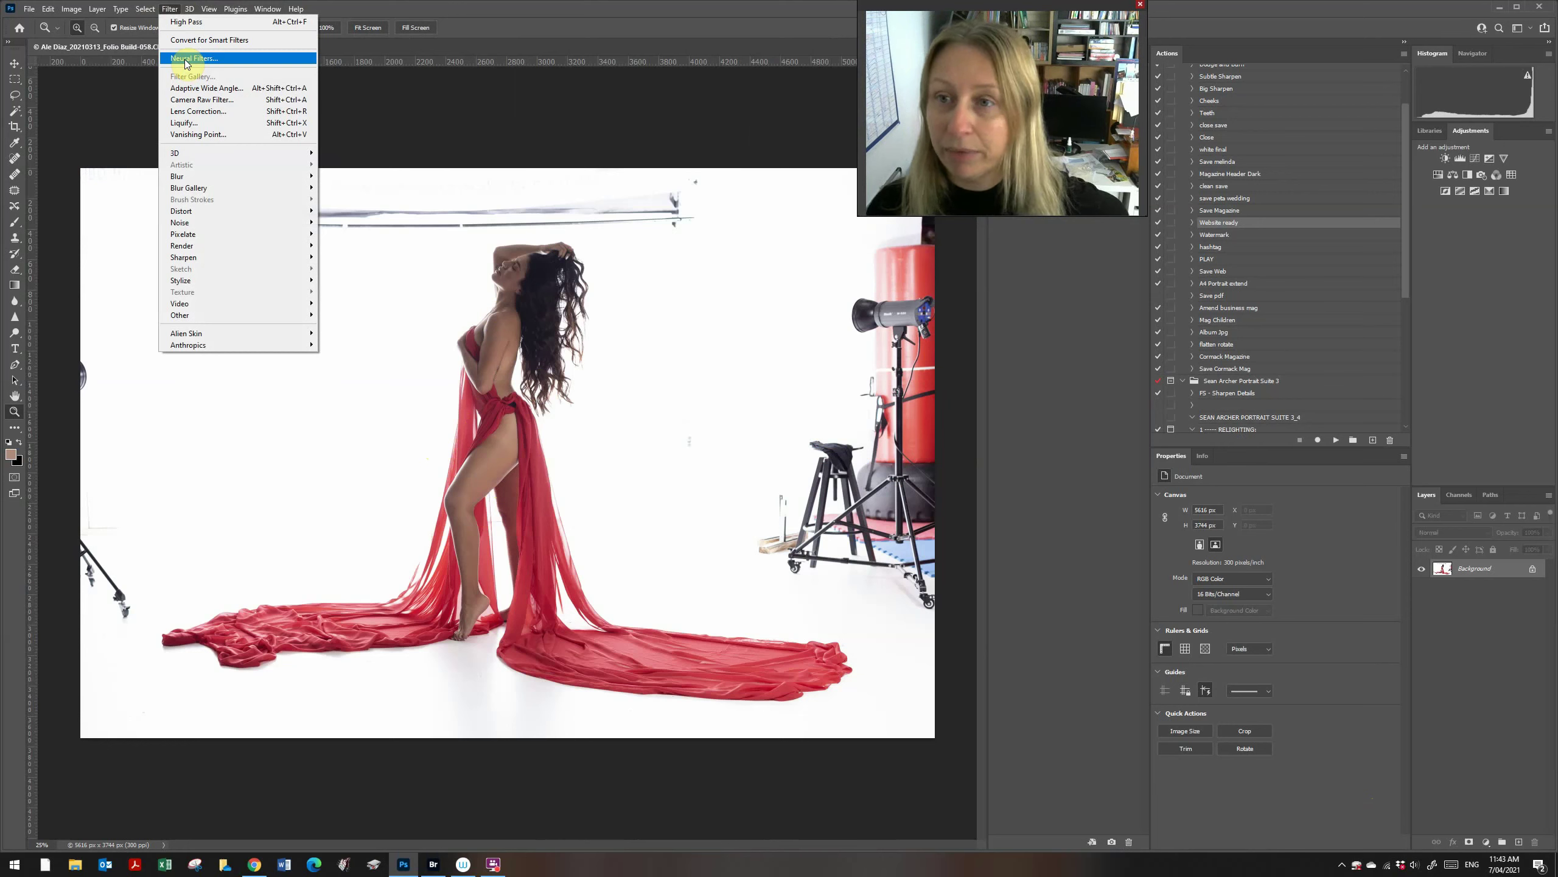
left_click(417, 121)
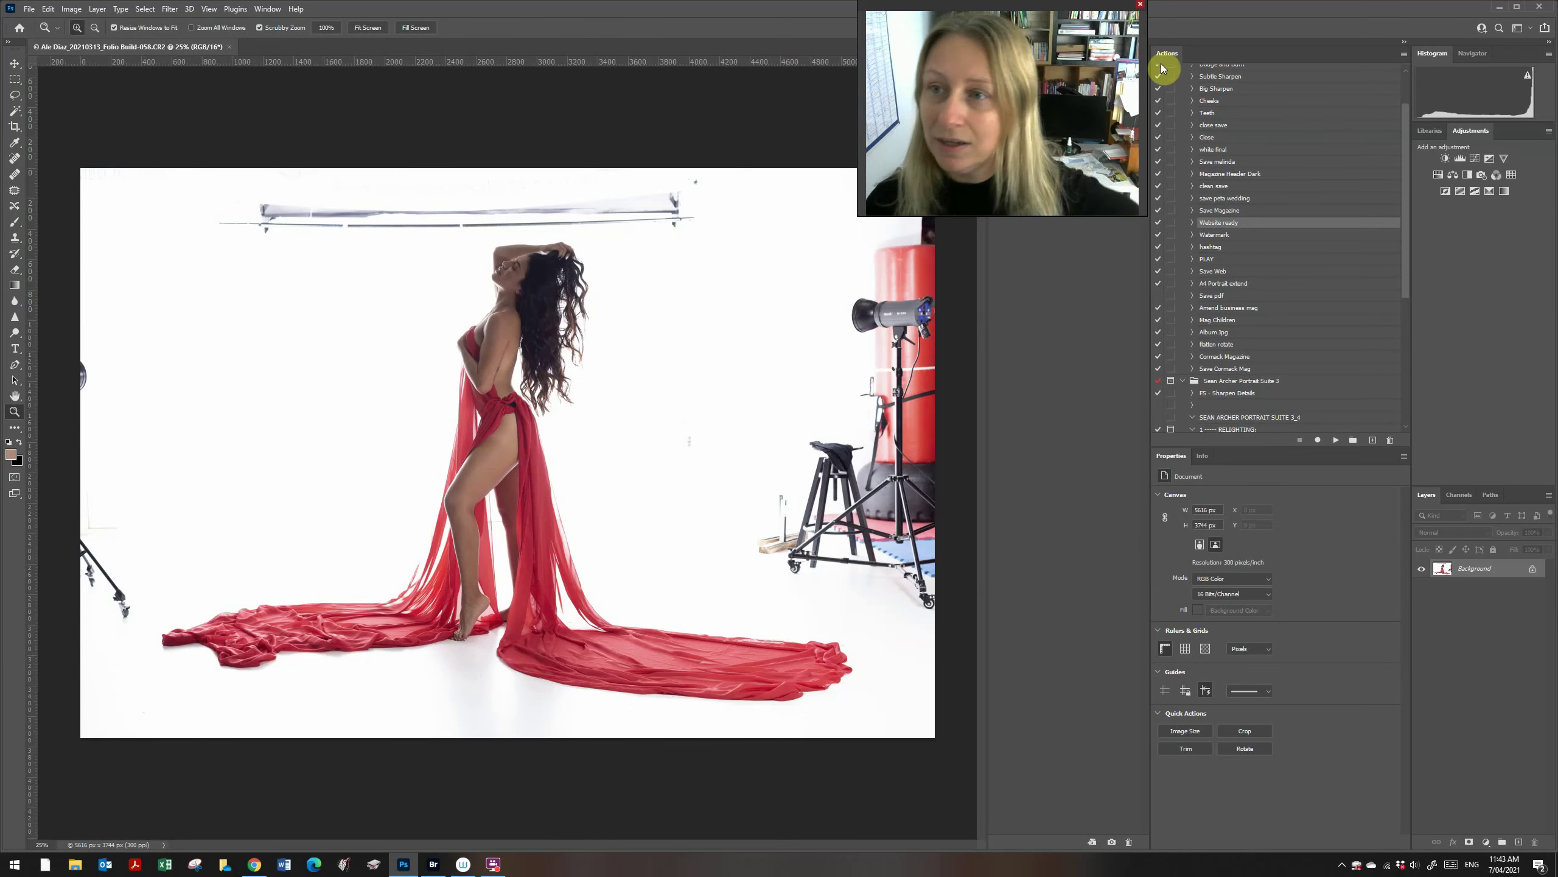
- Run the Skin Retouch FS action from MySet on the photo and hide the Skin Texture layer
scroll(1276, 272, "up", 3)
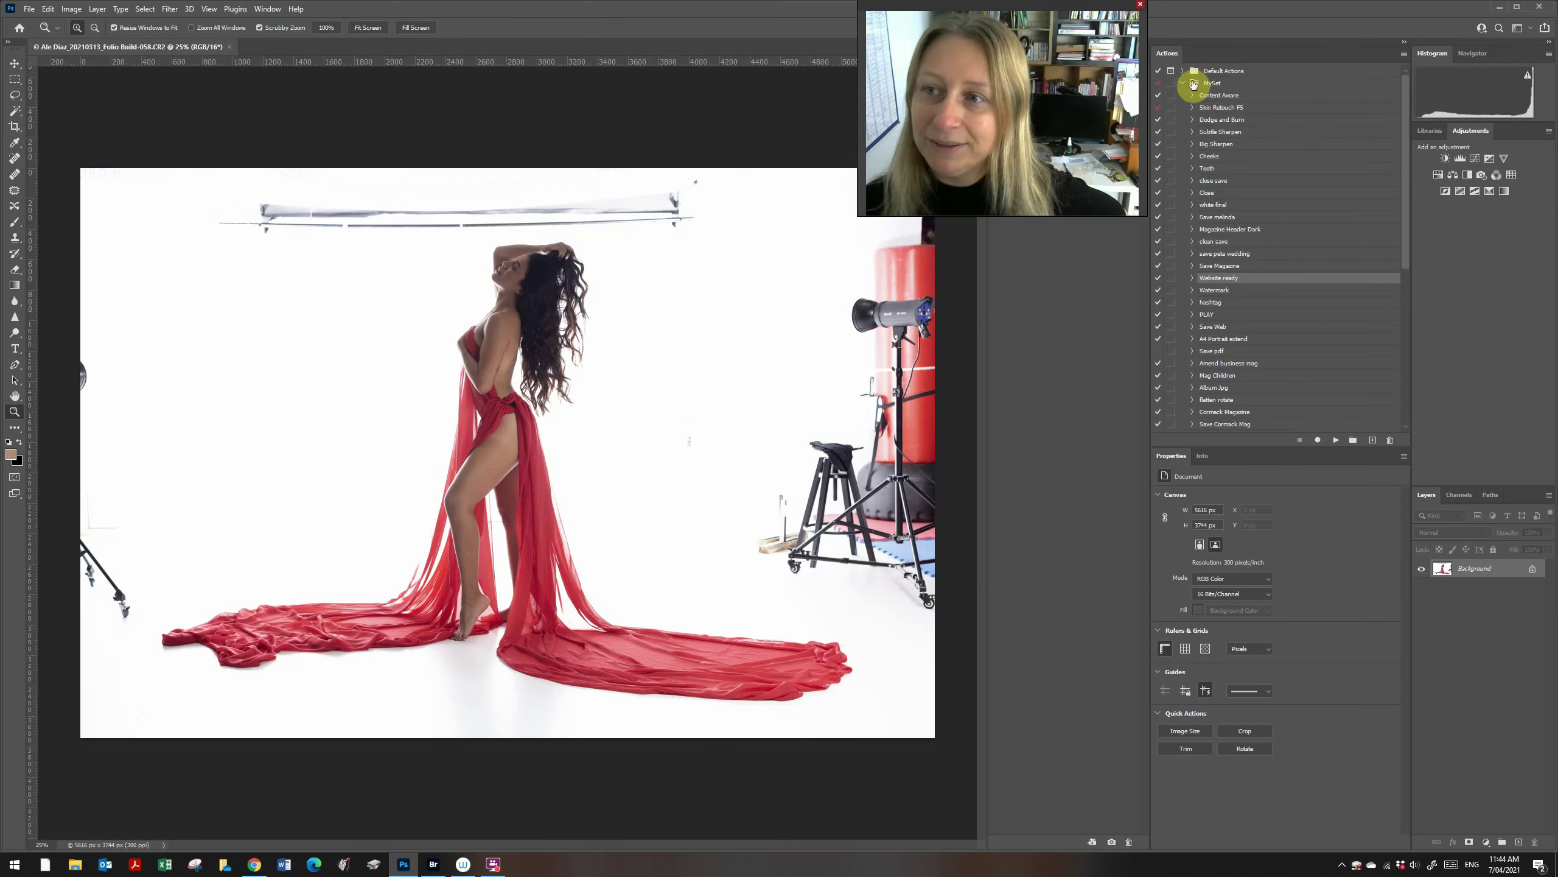
left_click(1203, 108)
left_click(1335, 439)
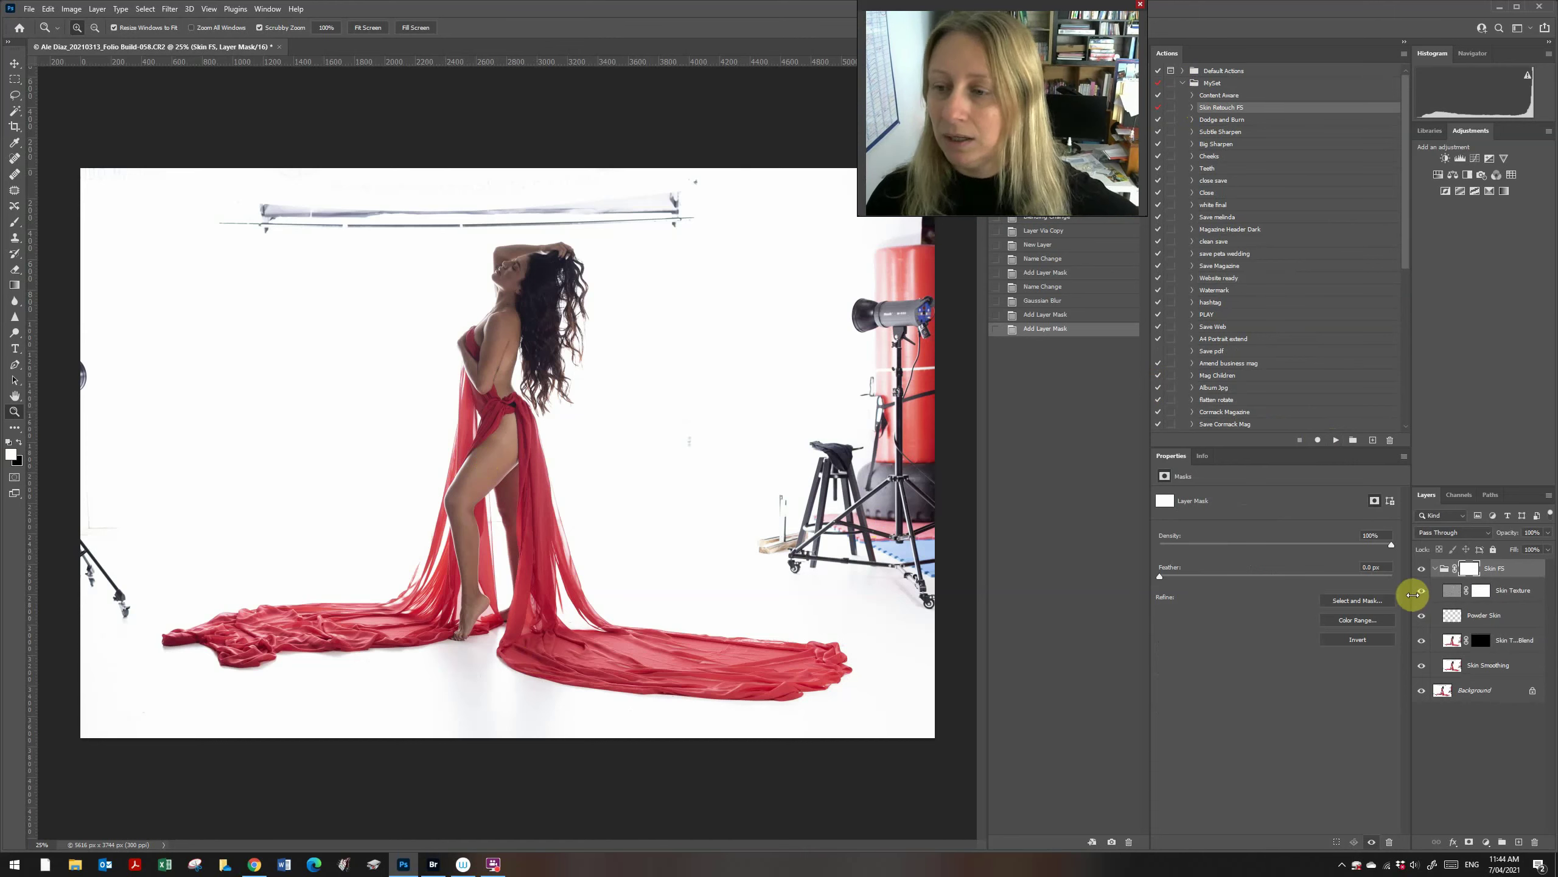
left_click(1421, 590)
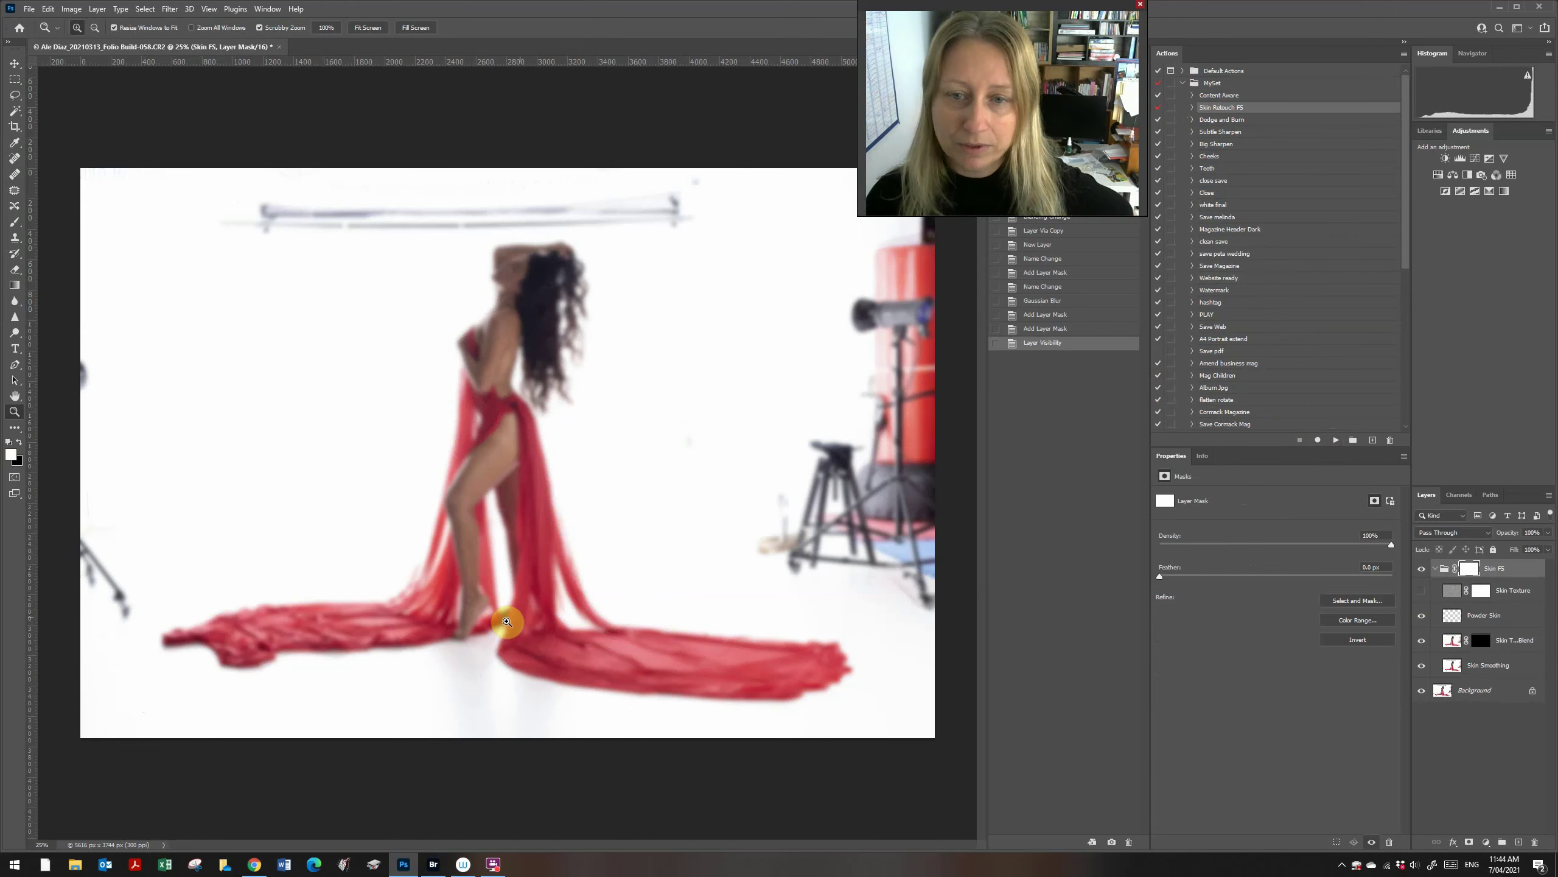
left_click_drag(513, 638, 976, 716)
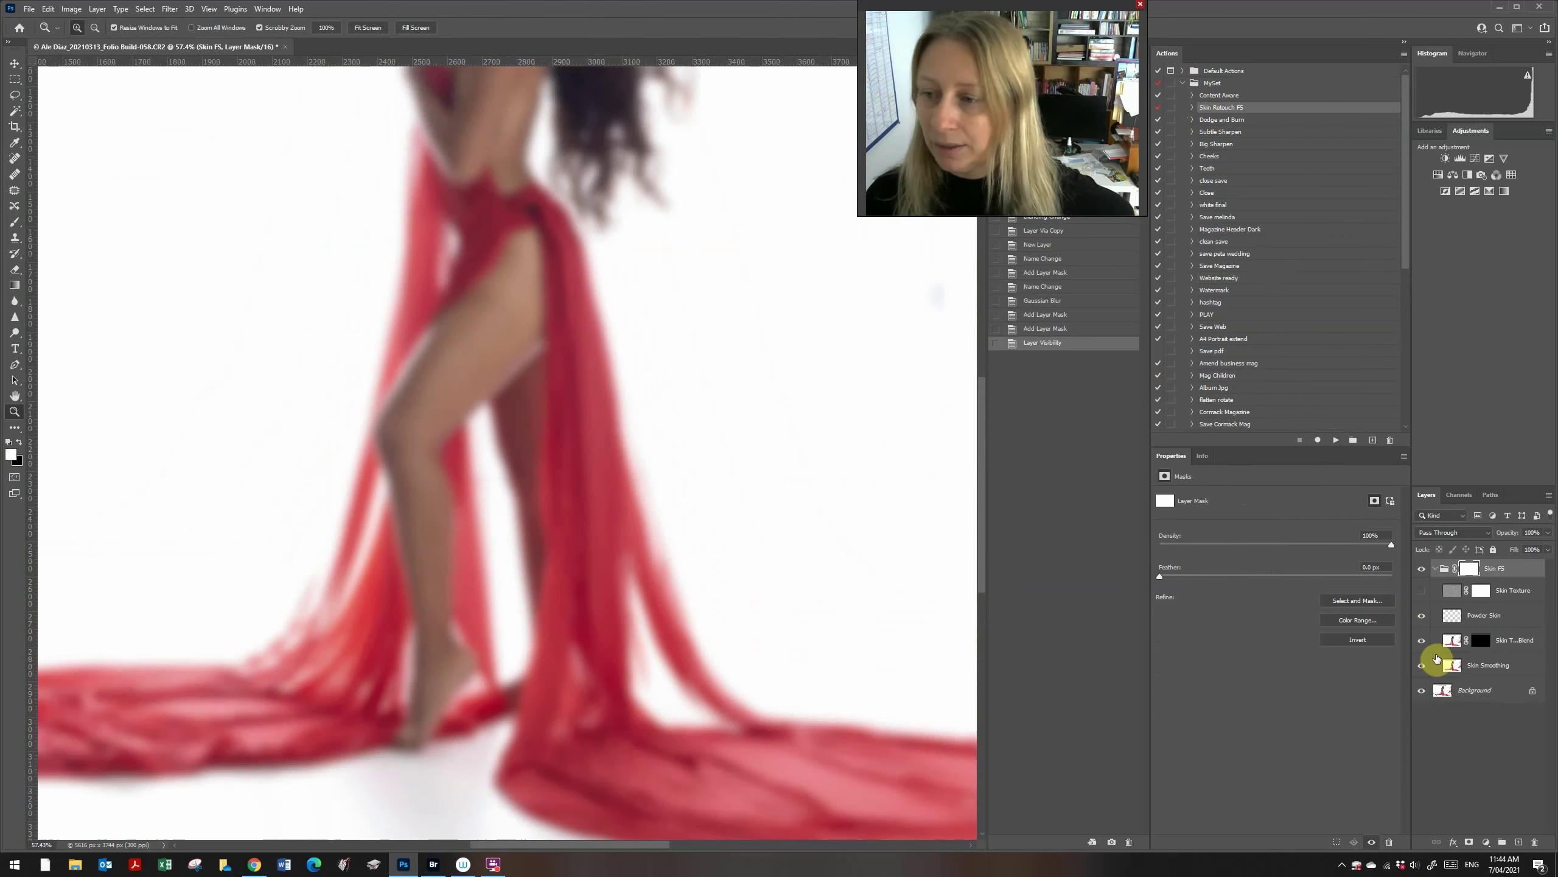
- Paint white with a 60% opacity brush on the Skin Tone Blend mask over the front leg's thigh, knee and calf
left_click(1480, 640)
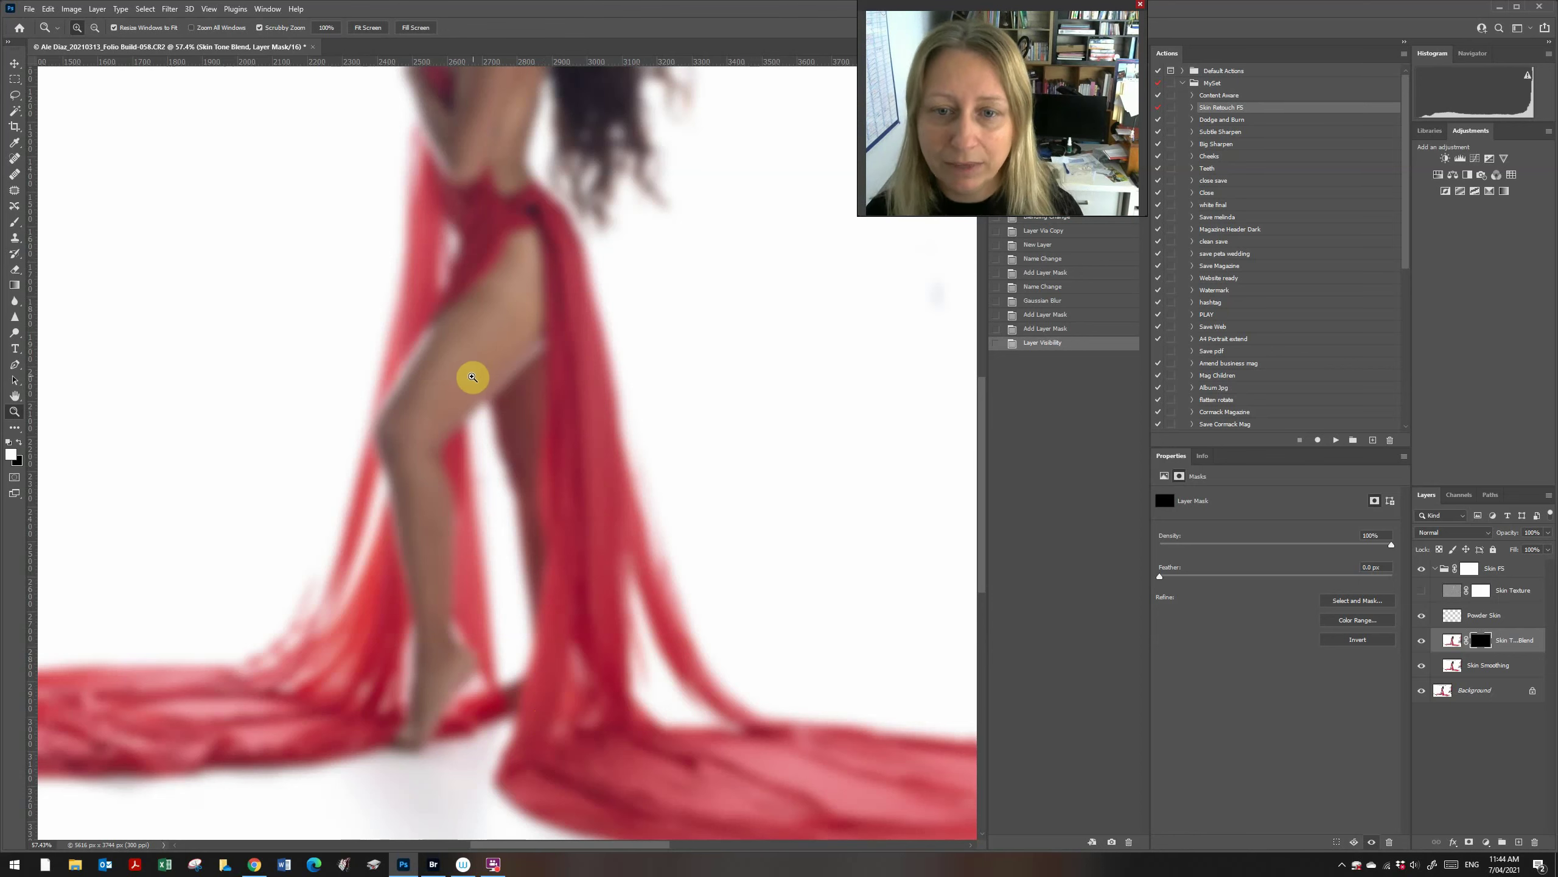
key("b")
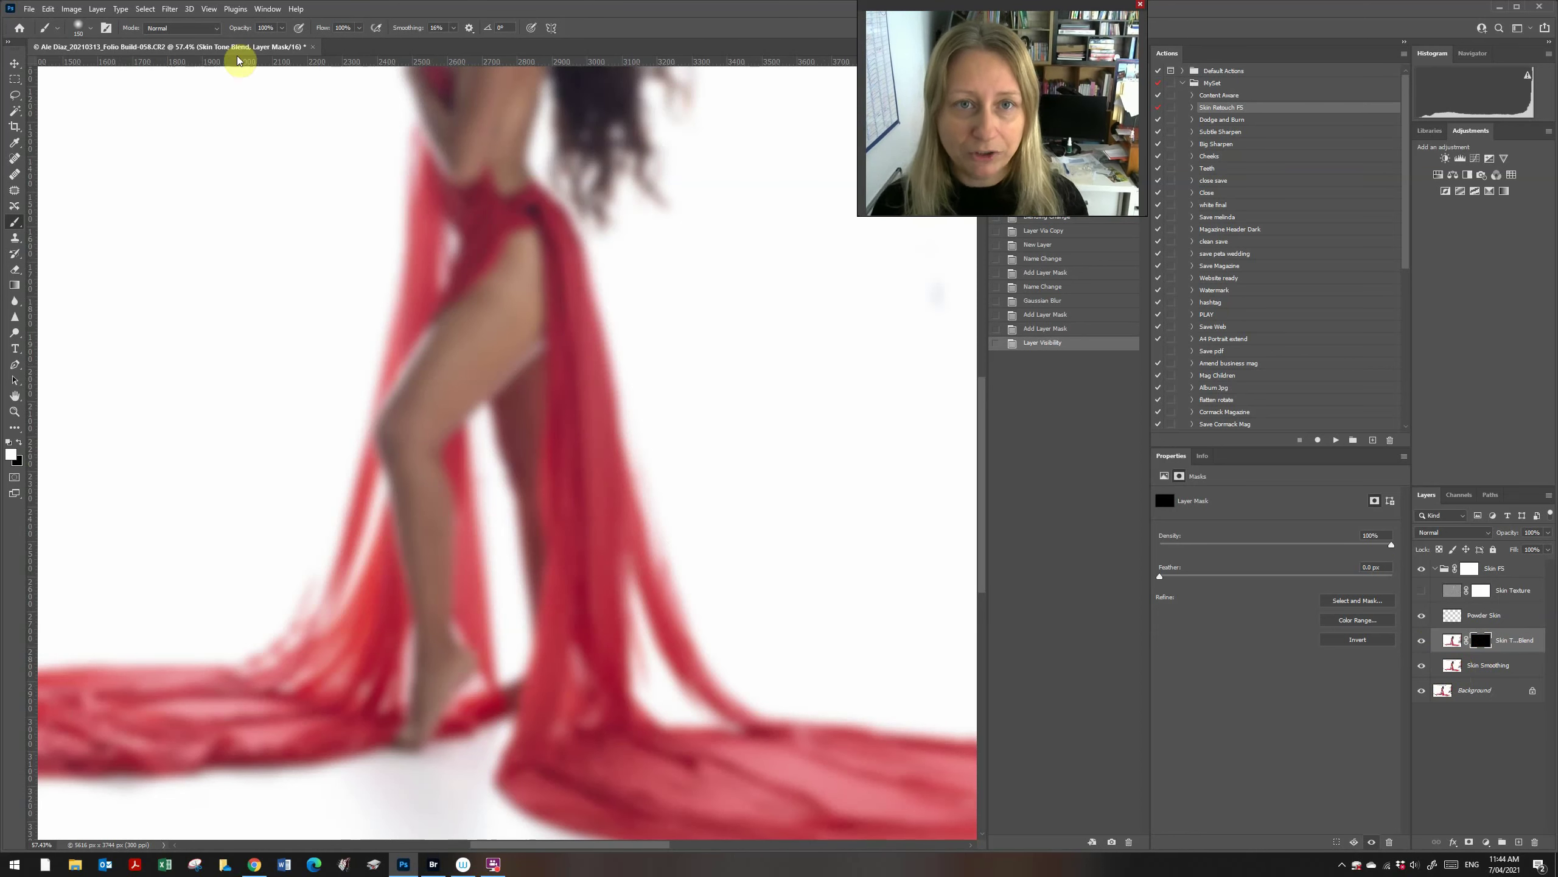
left_click_drag(273, 28, 230, 21)
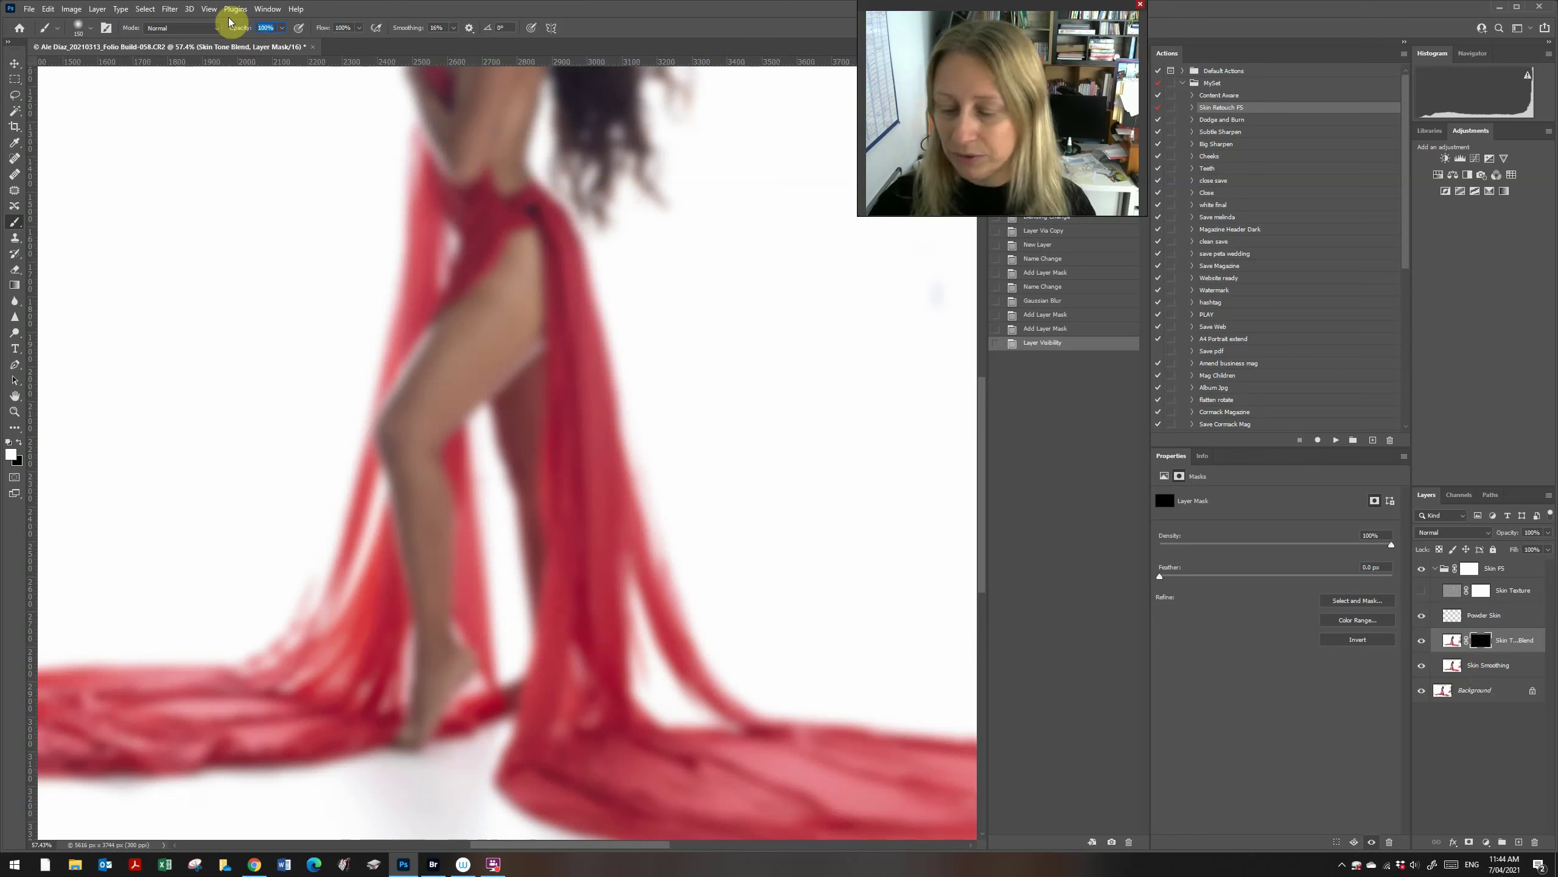
left_click_drag(451, 365, 439, 362)
mouse_move(473, 313)
left_mouse_down()
mouse_move(479, 362)
mouse_move(437, 404)
mouse_move(502, 325)
mouse_move(466, 335)
mouse_move(512, 272)
left_mouse_up()
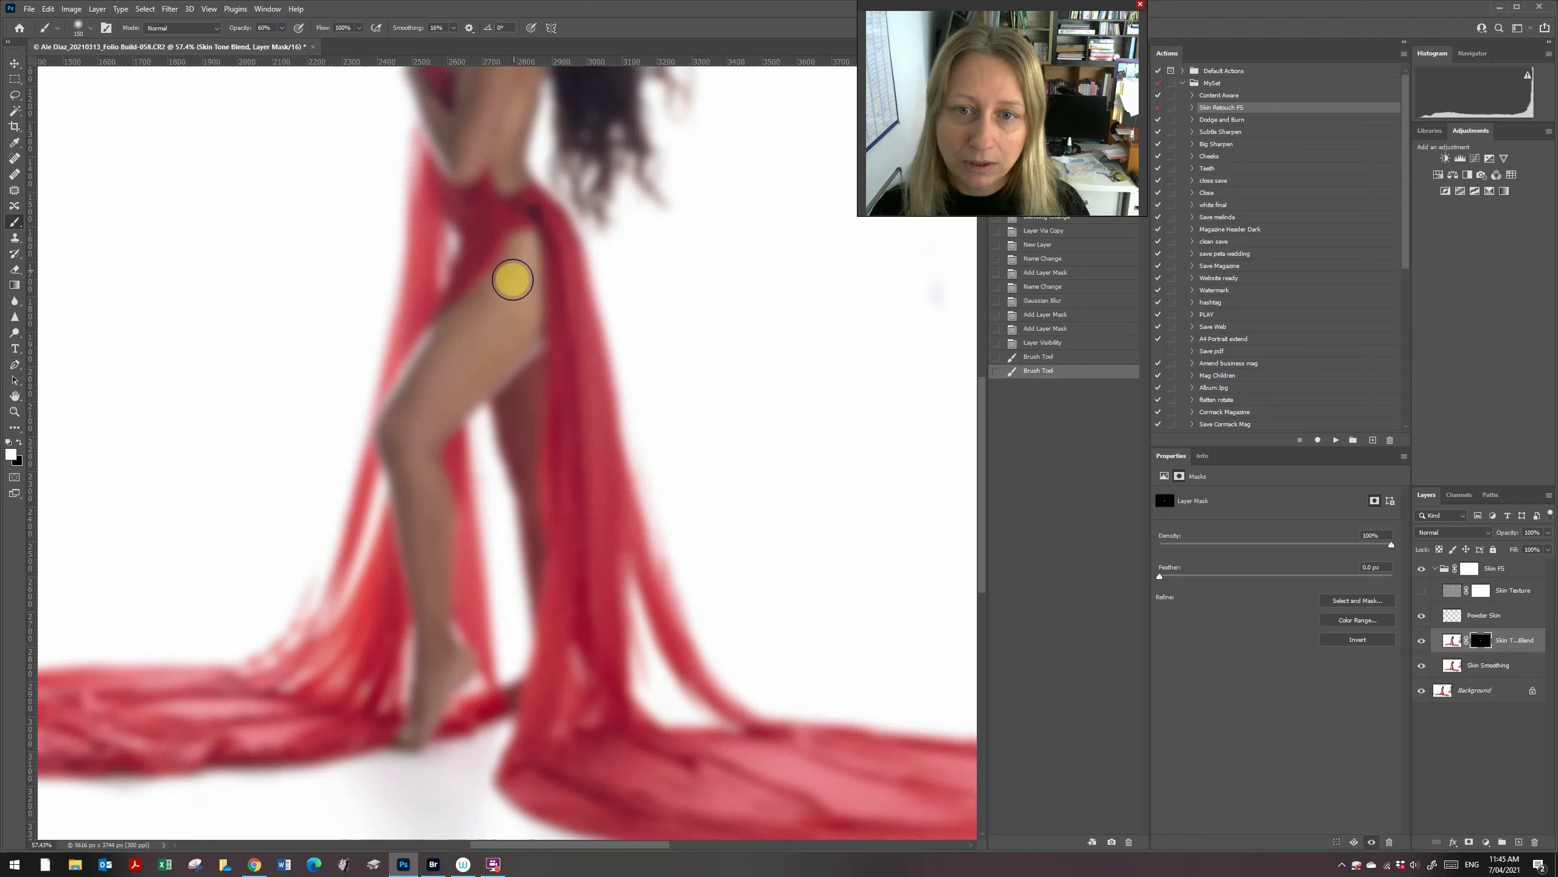
mouse_move(402, 434)
left_mouse_down()
mouse_move(433, 568)
mouse_move(433, 711)
left_mouse_up()
mouse_move(405, 541)
left_mouse_down()
mouse_move(417, 511)
mouse_move(433, 675)
left_mouse_up()
left_click_drag(500, 350, 444, 408)
- Make the Skin Texture layer visible again
left_click_drag(983, 422, 984, 365)
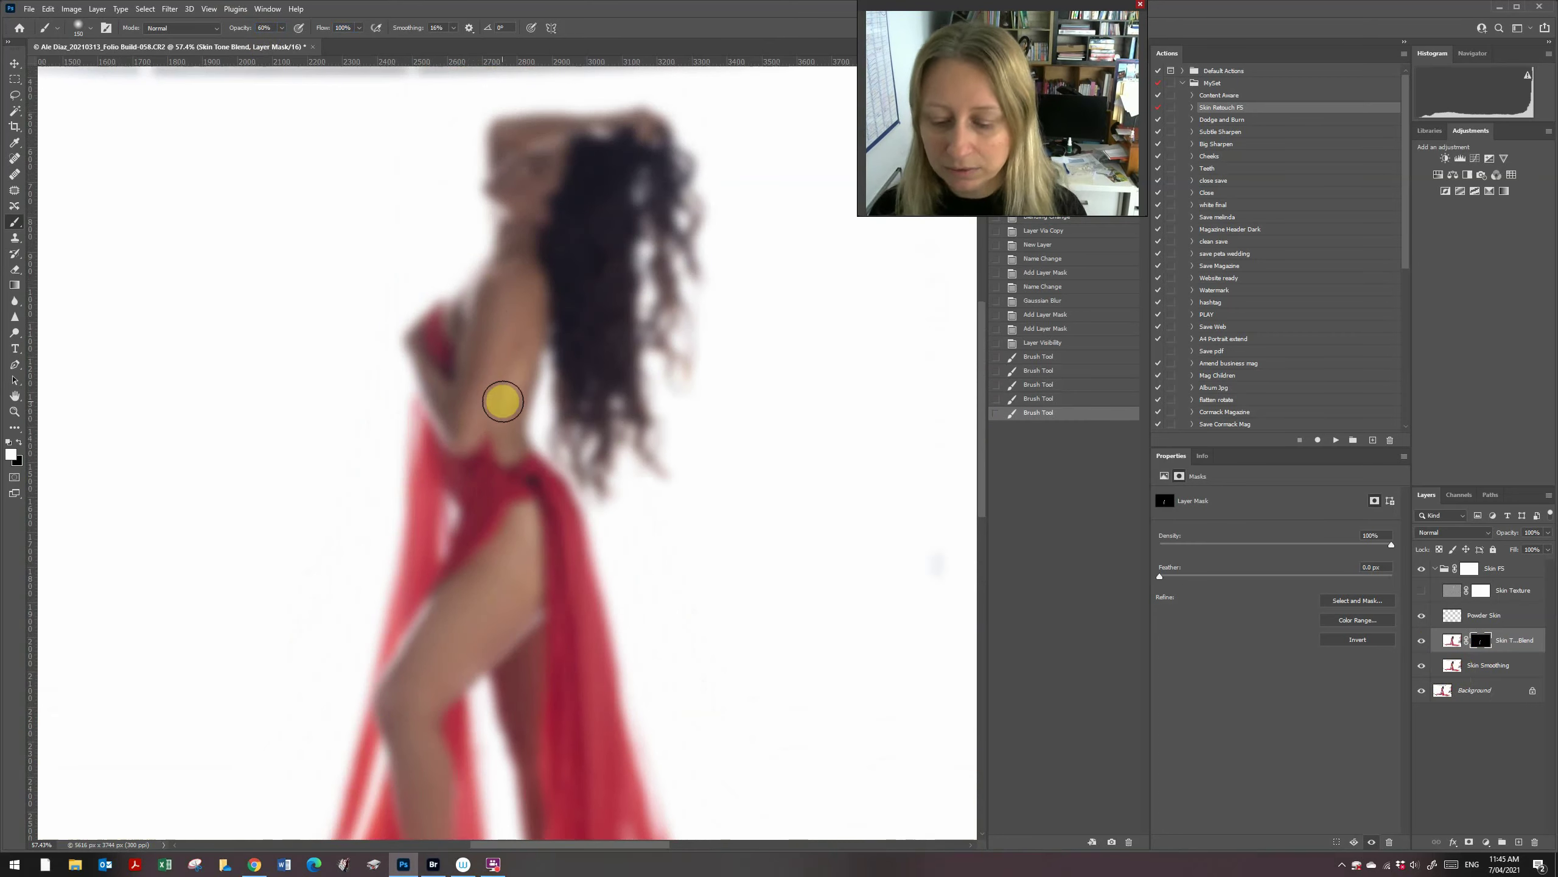
key("z")
left_click_drag(511, 398, 507, 332)
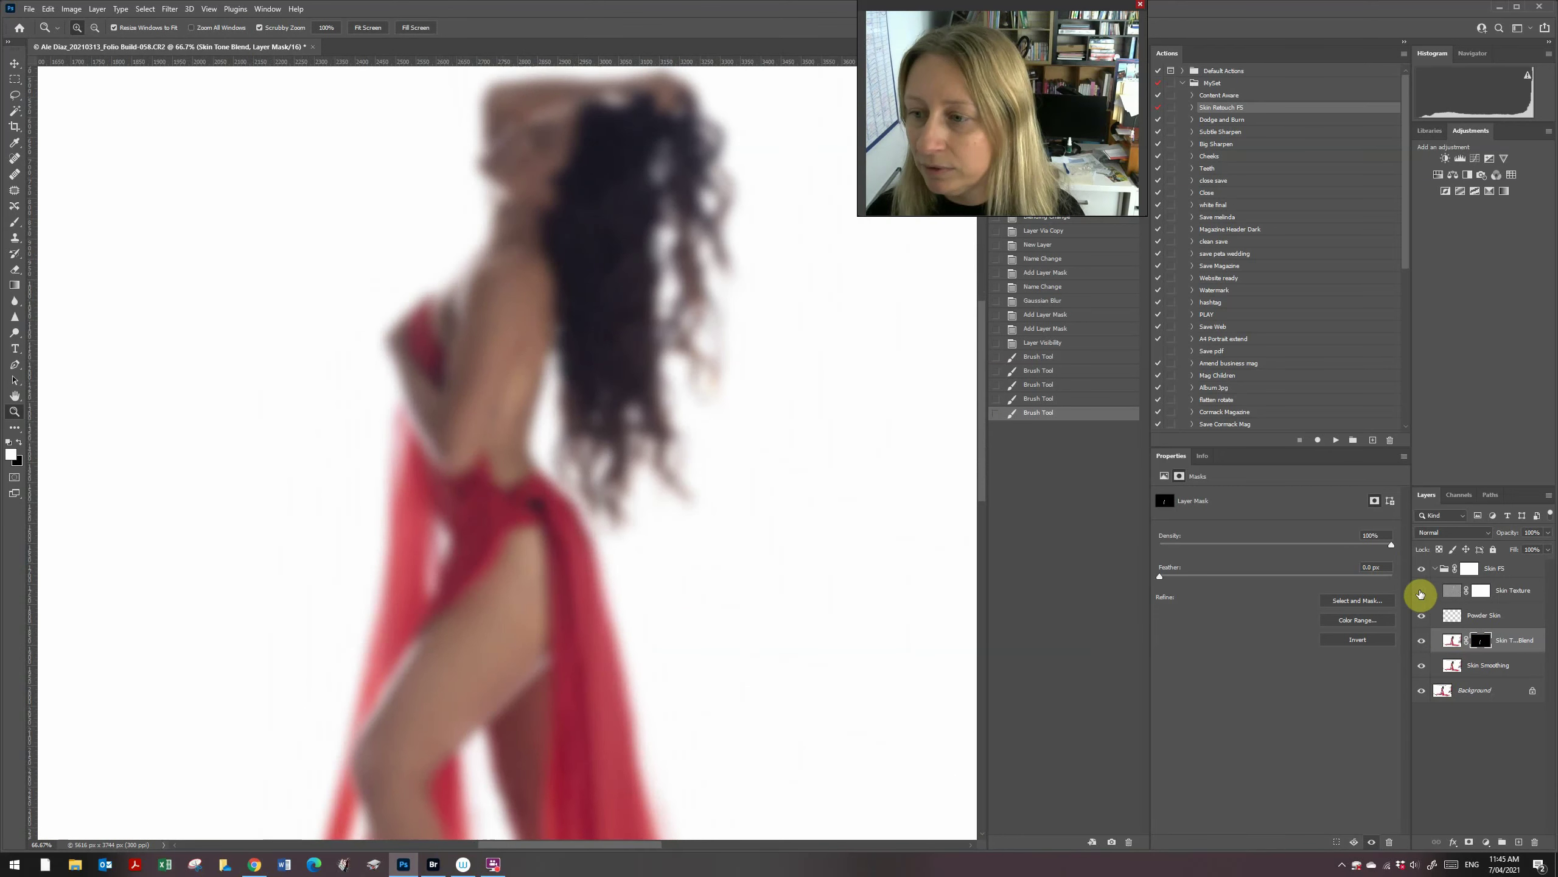
left_click(1421, 590)
- Patch two uneven skin areas on the front knee with cleaner nearby skin on the Skin Texture layer
left_click_drag(452, 576, 503, 600)
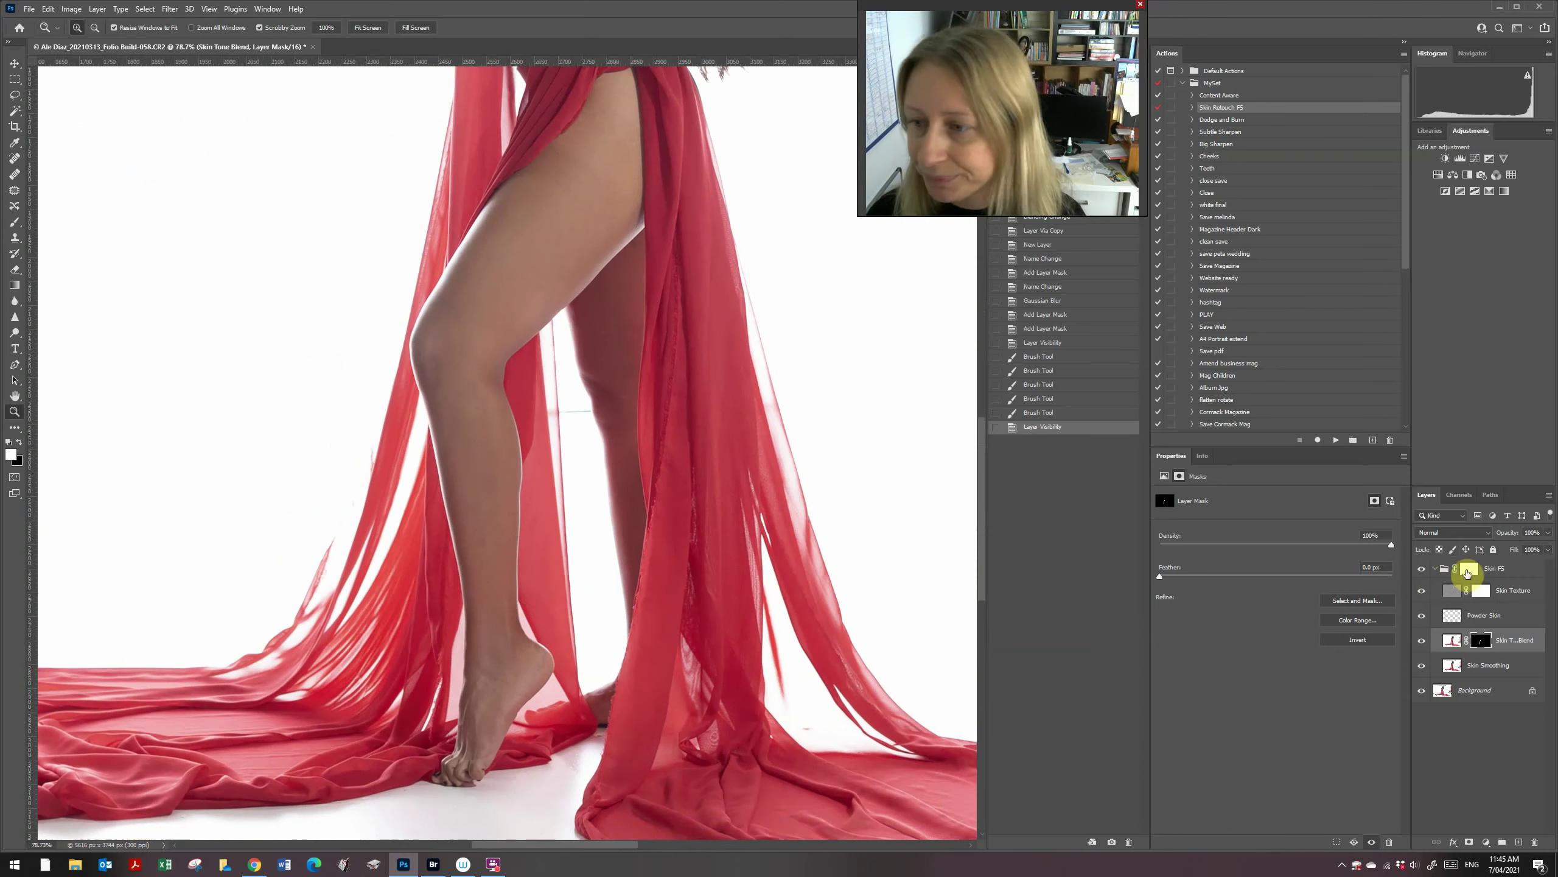
left_click(1450, 590)
left_click_drag(473, 394, 504, 414)
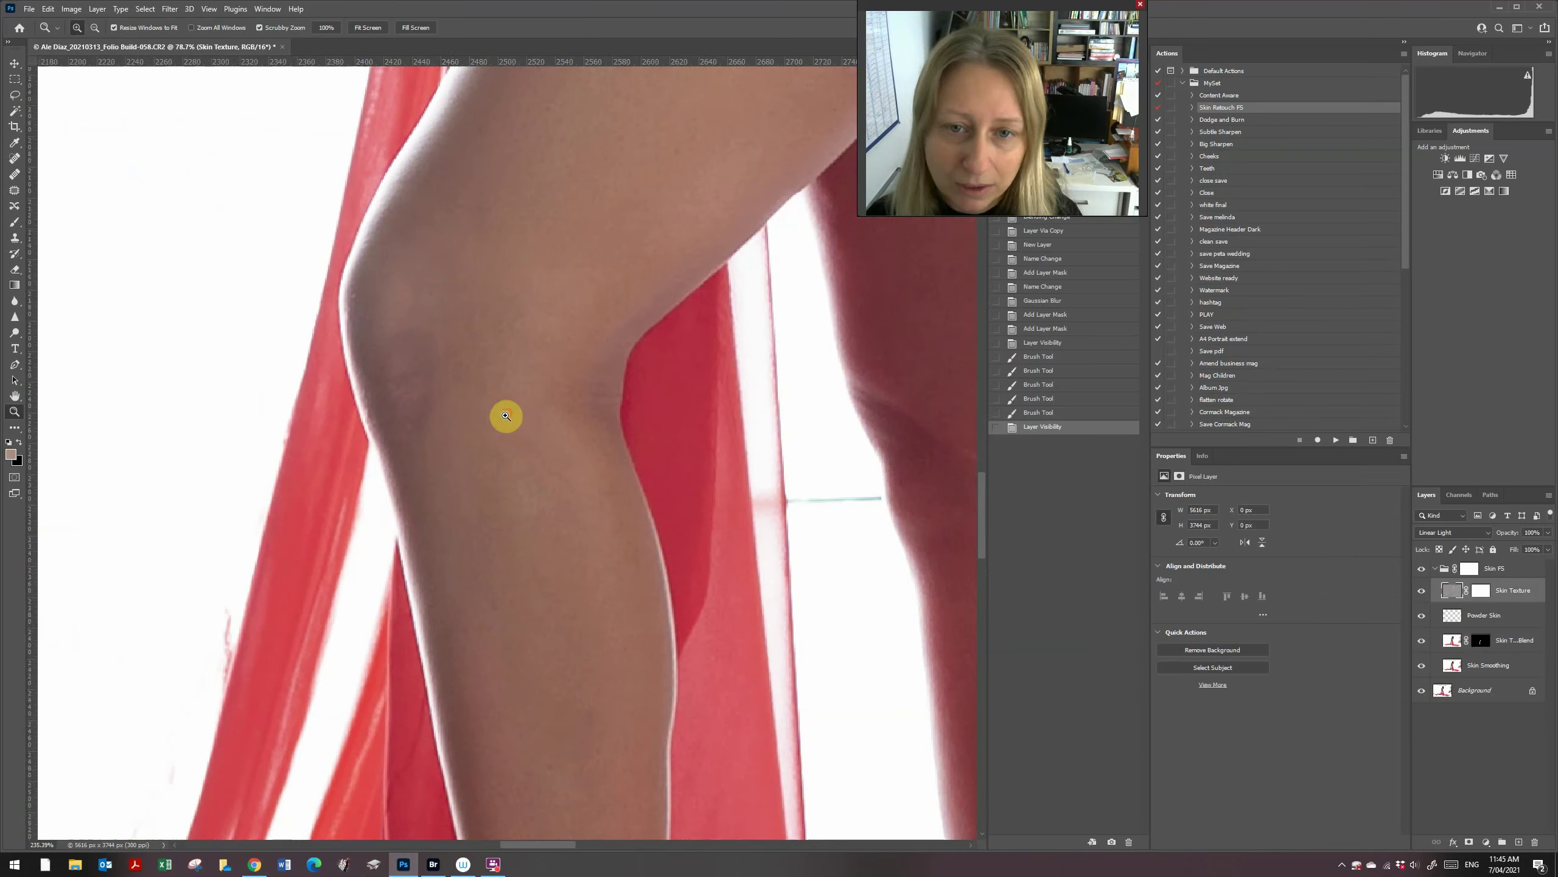
key("j")
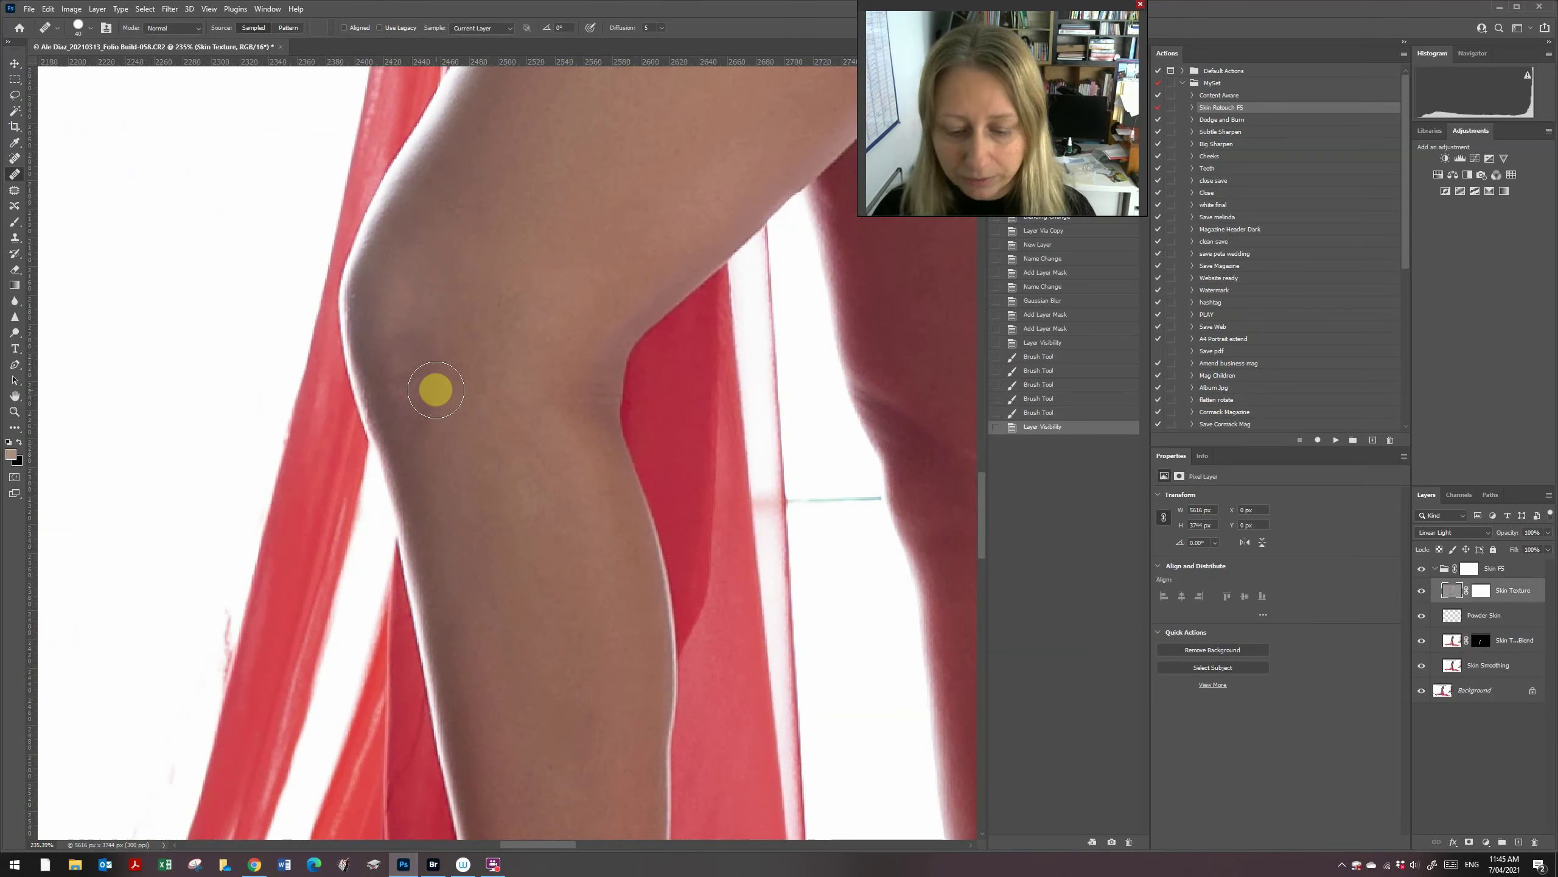
key("shift+j")
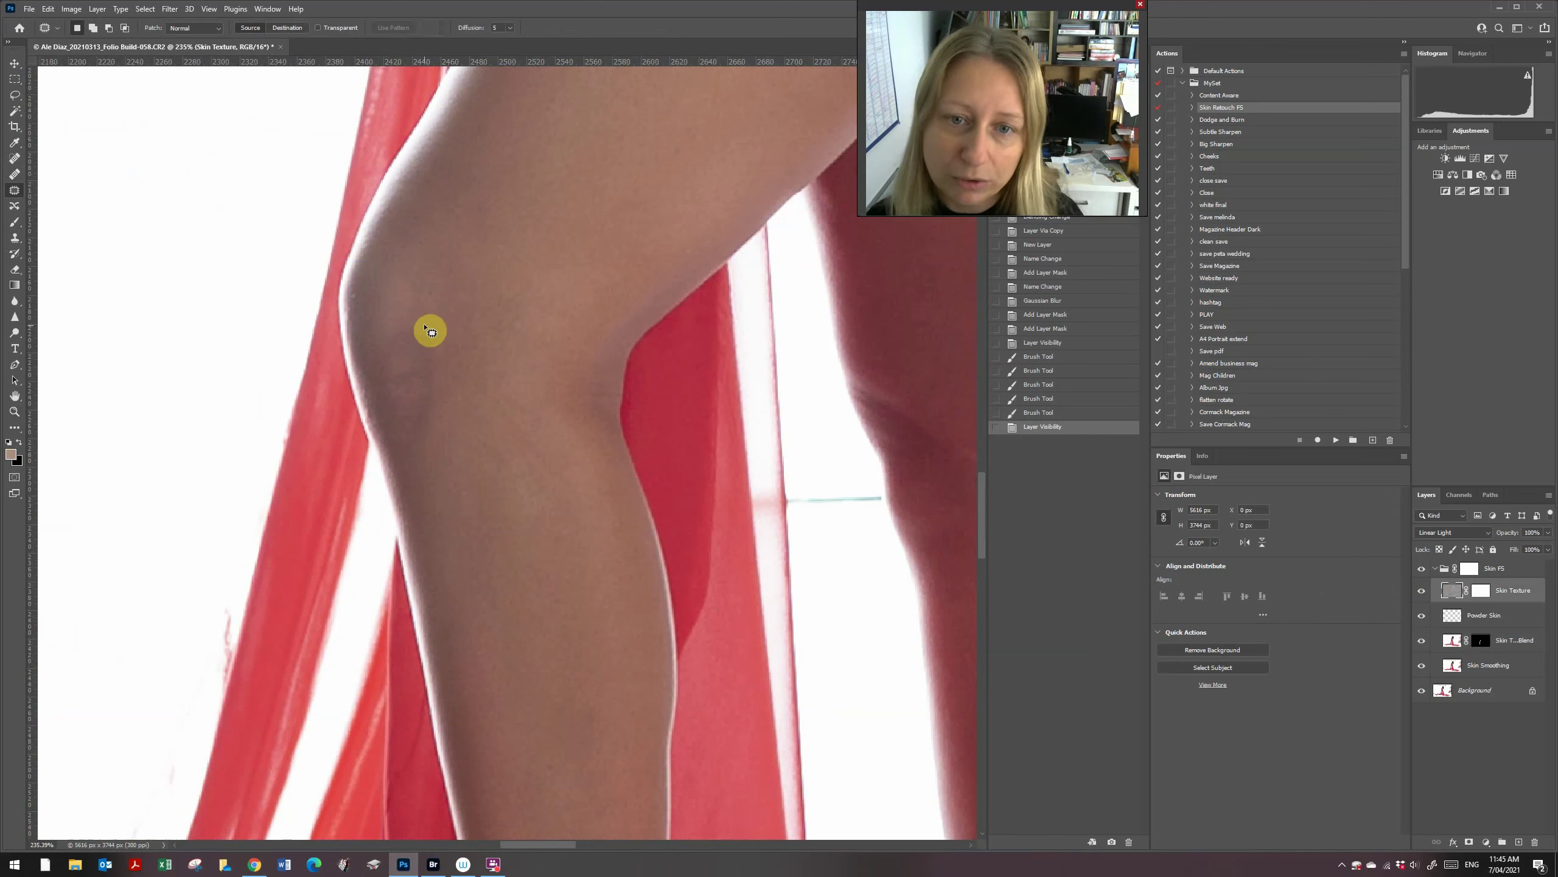
mouse_move(430, 332)
left_mouse_down()
mouse_move(390, 438)
mouse_move(424, 331)
left_mouse_up()
left_click_drag(442, 418, 525, 345)
left_click(503, 449)
left_click_drag(421, 332, 442, 358)
left_click_drag(446, 356, 485, 336)
left_click(492, 334)
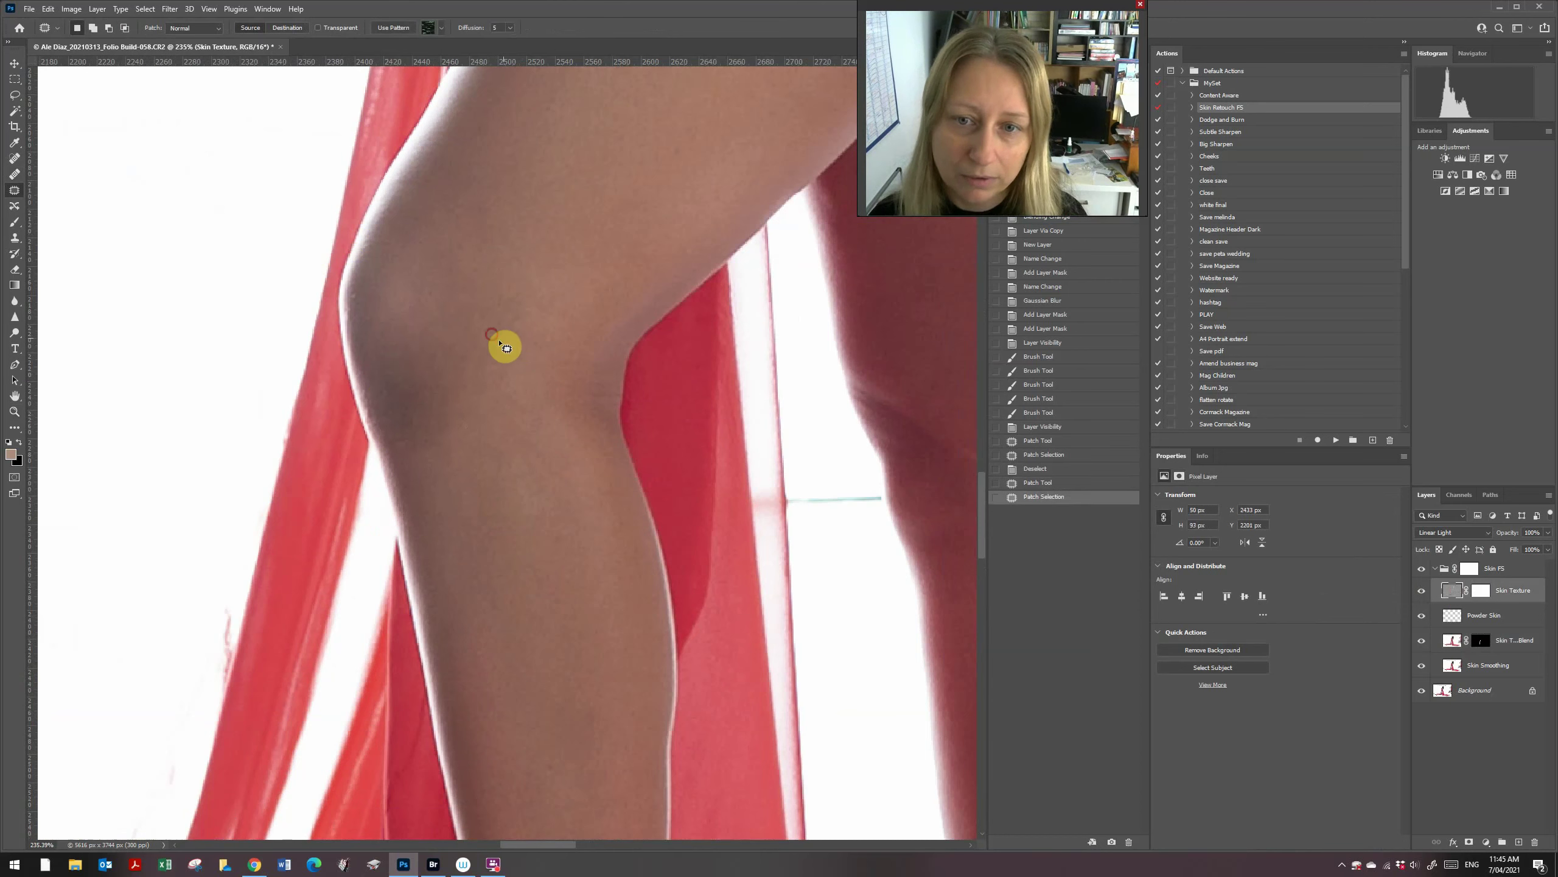
- Paint black with a smaller 30% opacity brush on the Skin Texture mask over the front lower leg
key("z")
mouse_move(573, 553)
left_mouse_down()
mouse_move(523, 559)
mouse_move(524, 583)
mouse_move(588, 575)
left_mouse_up()
left_click(1478, 591)
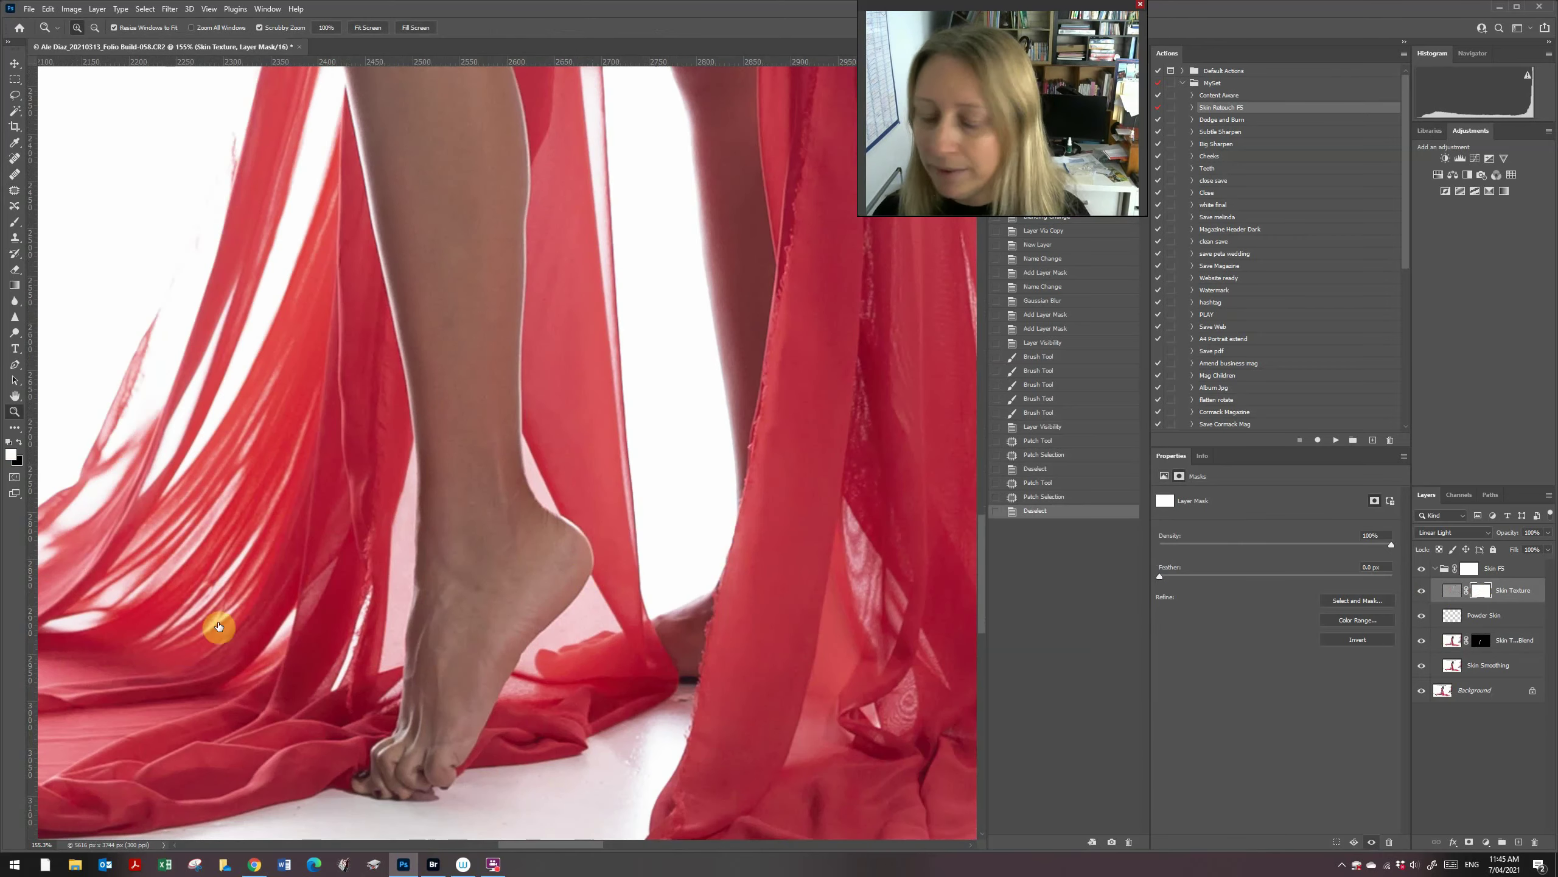
key("b")
key("x")
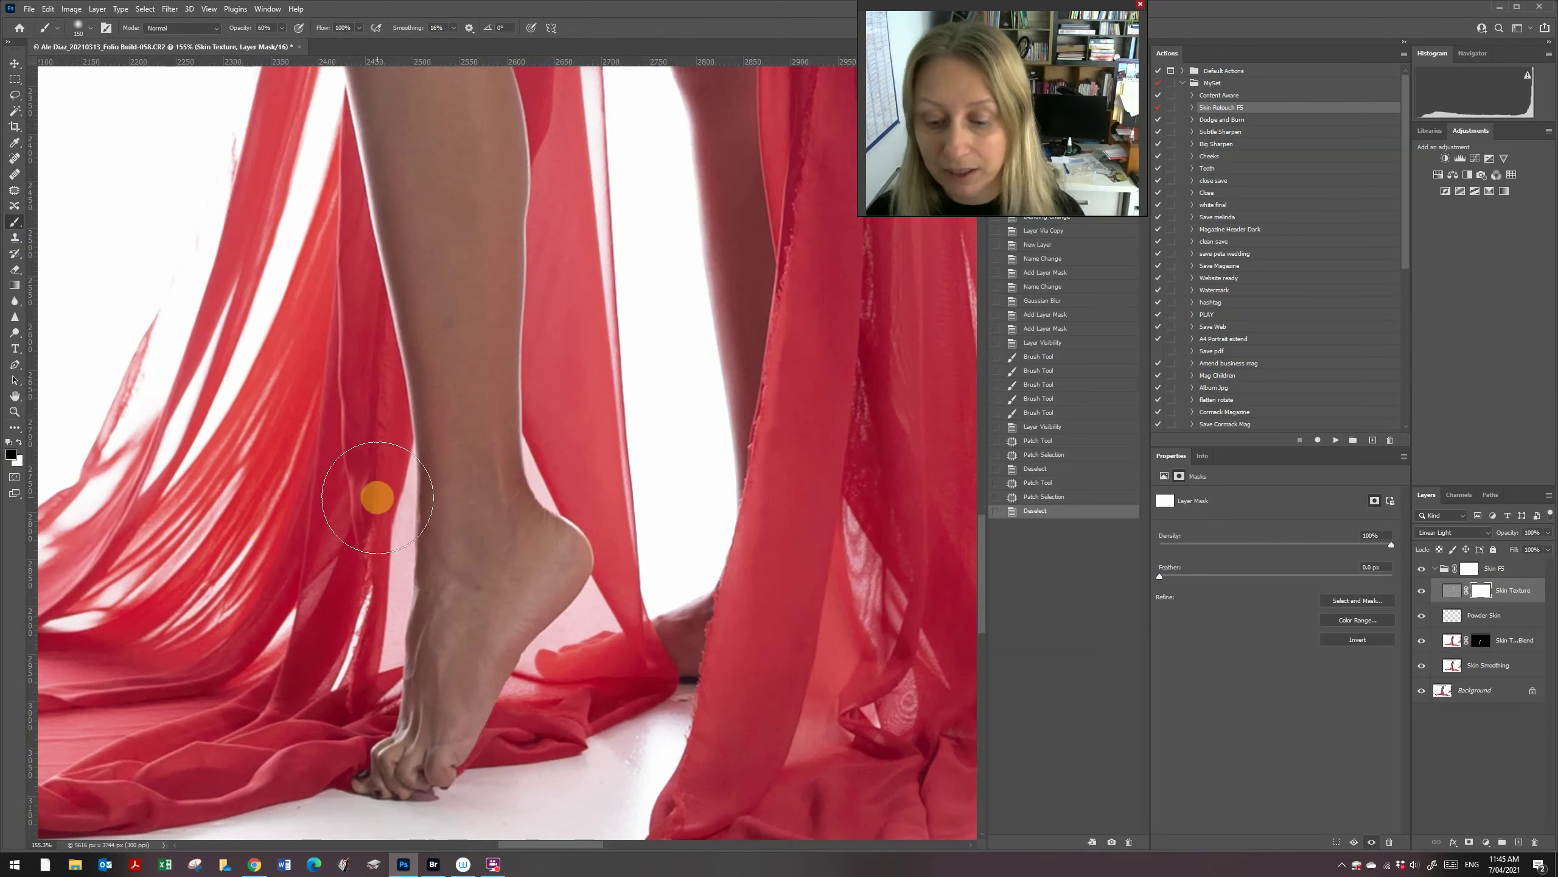
key("bracketleft")
key("bracketleft")
key("bracketleft")
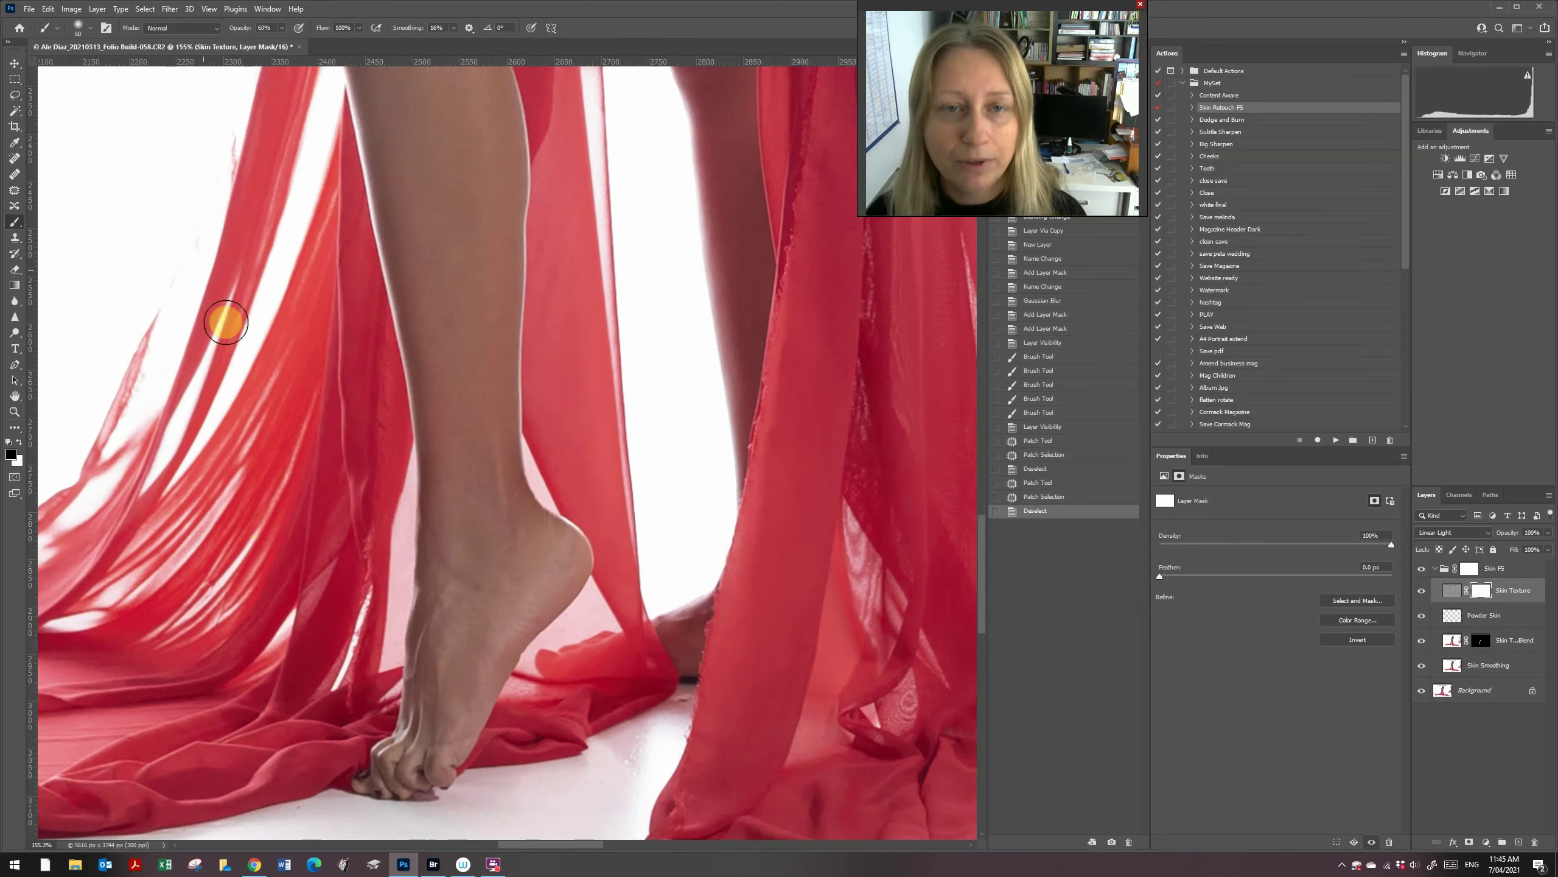
double_click(269, 28)
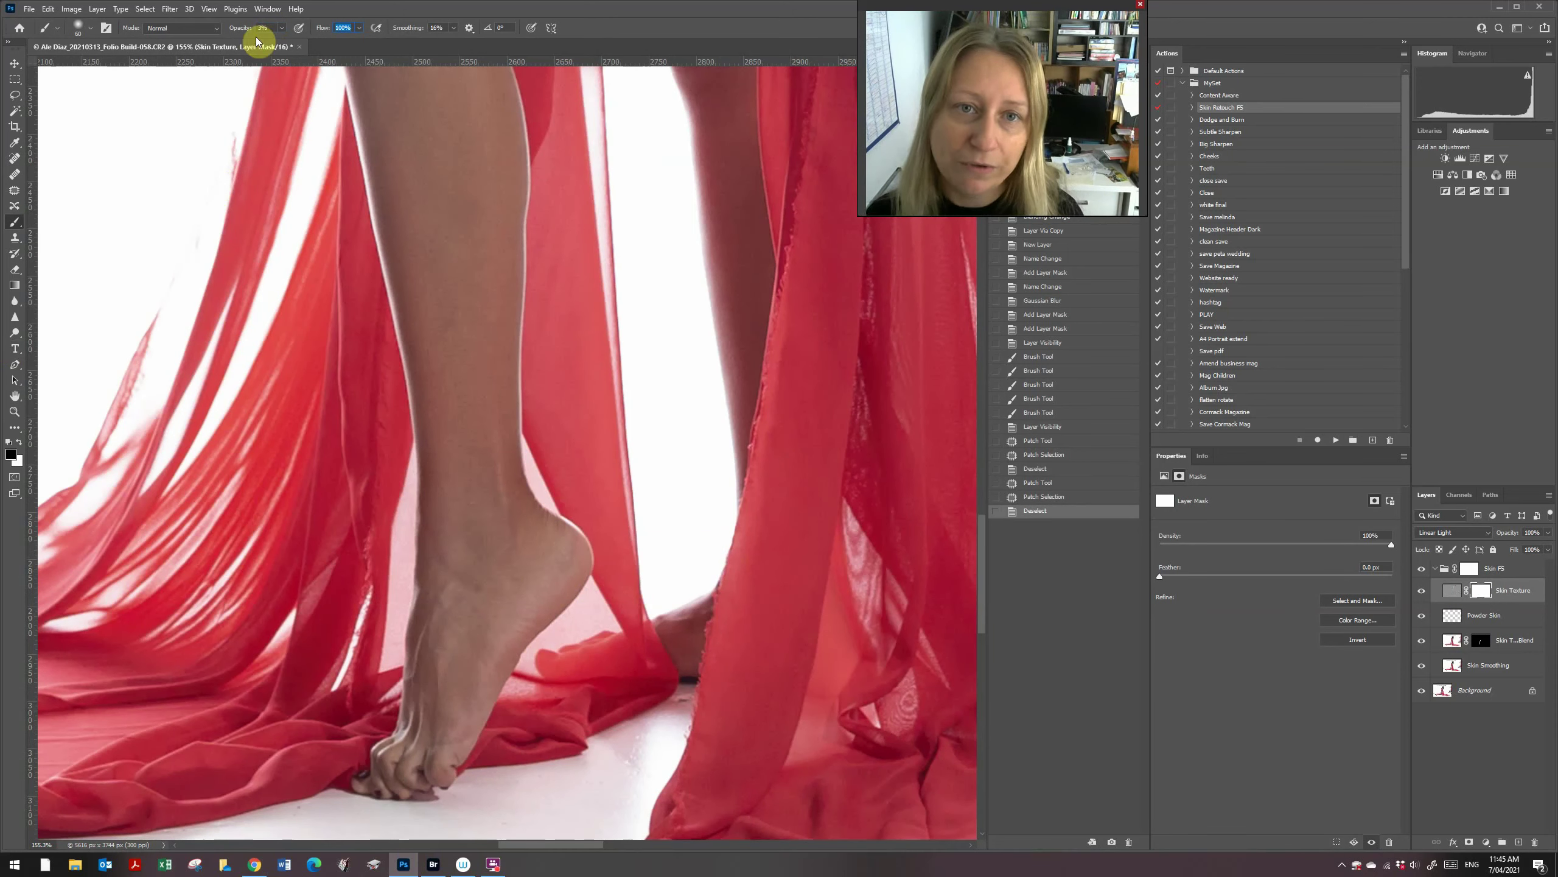
type("30")
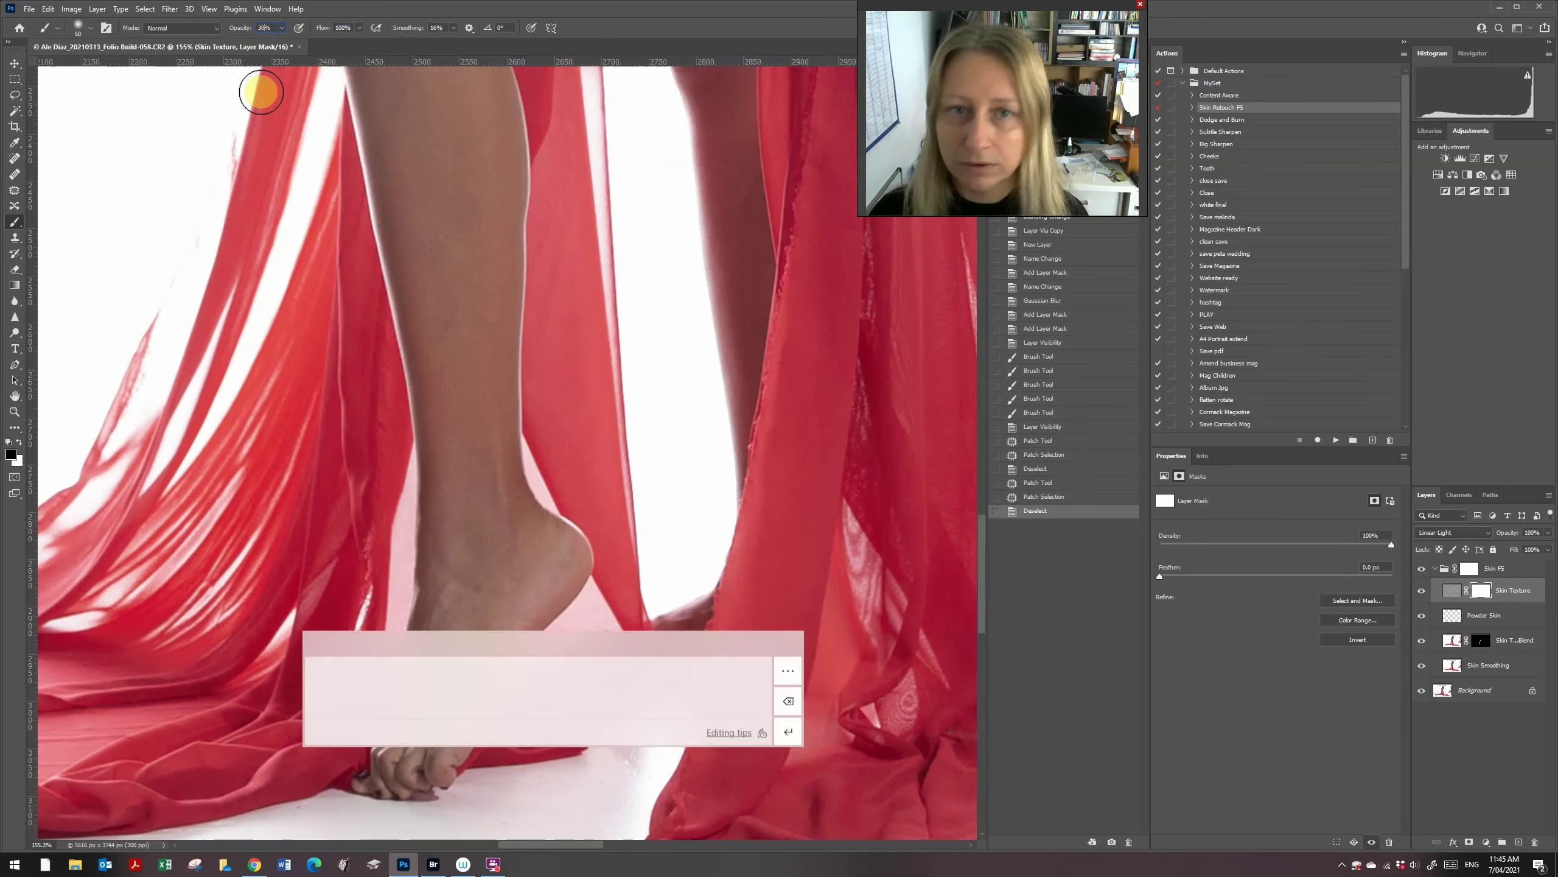
mouse_move(411, 240)
left_mouse_down()
mouse_move(442, 238)
mouse_move(450, 429)
mouse_move(435, 375)
left_mouse_up()
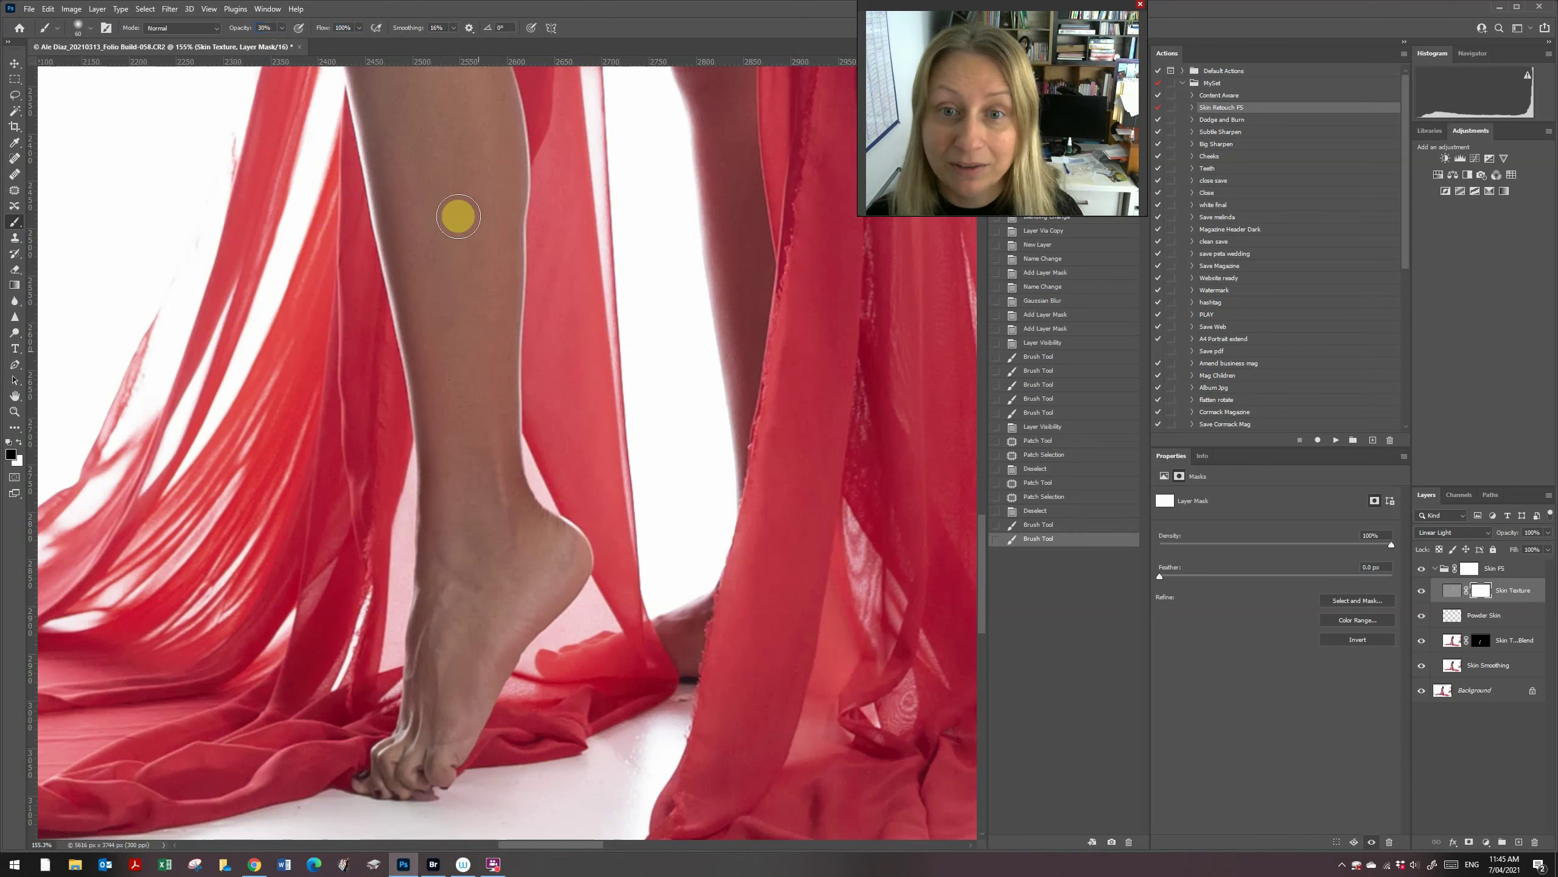
- Paint black at 30% opacity on the Skin Texture mask over the front shin and knee and the back thigh, enlarging the brush
mouse_move(469, 452)
left_mouse_down()
mouse_move(432, 734)
mouse_move(525, 575)
mouse_move(483, 463)
mouse_move(469, 342)
left_mouse_up()
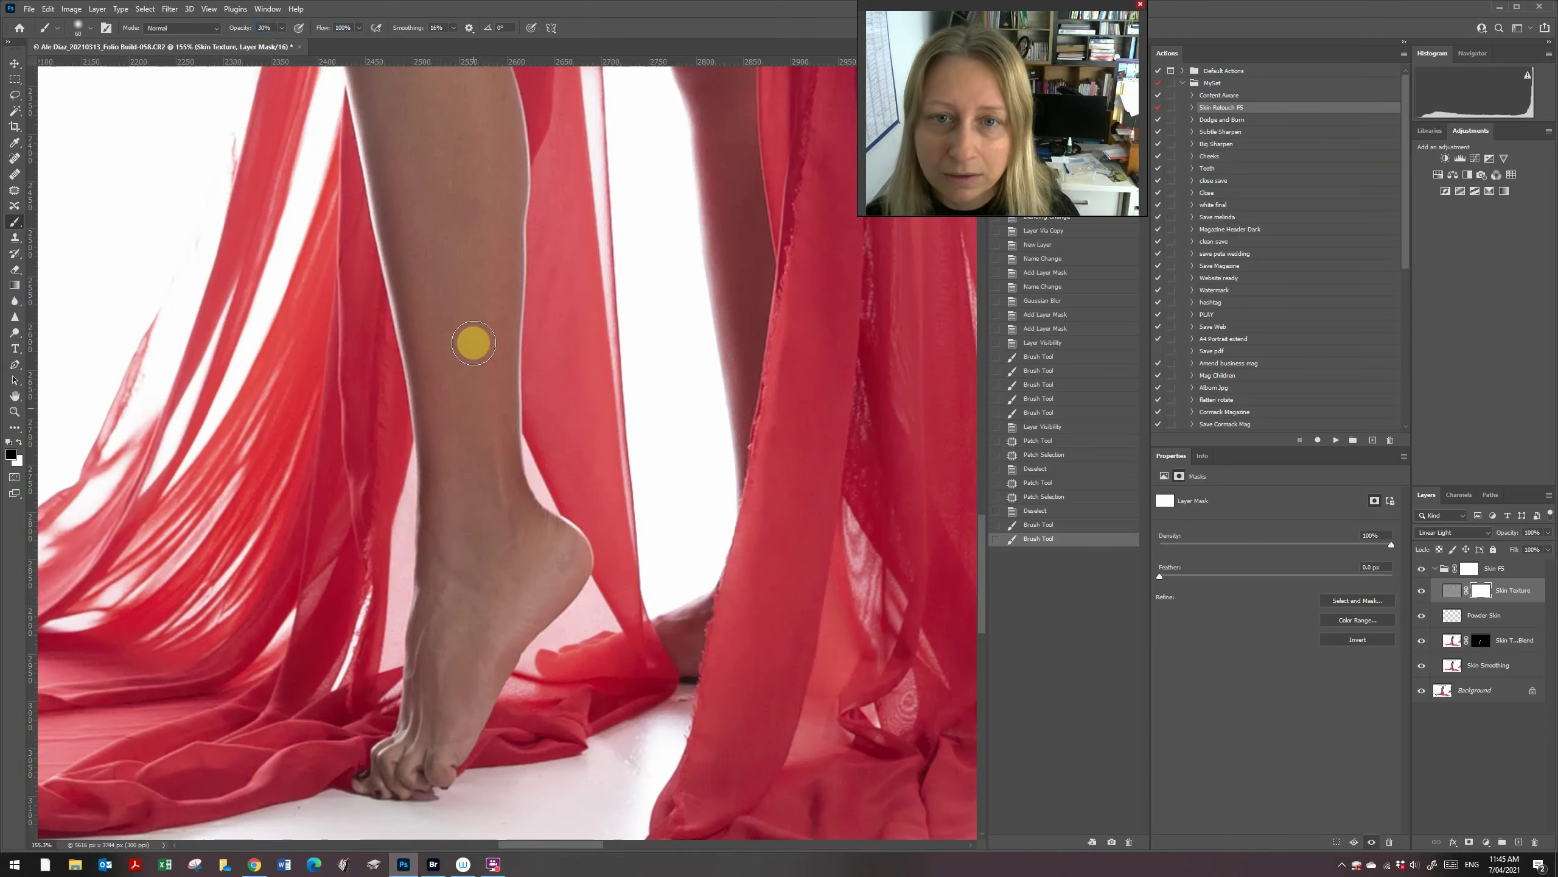
left_click_drag(982, 547, 971, 491)
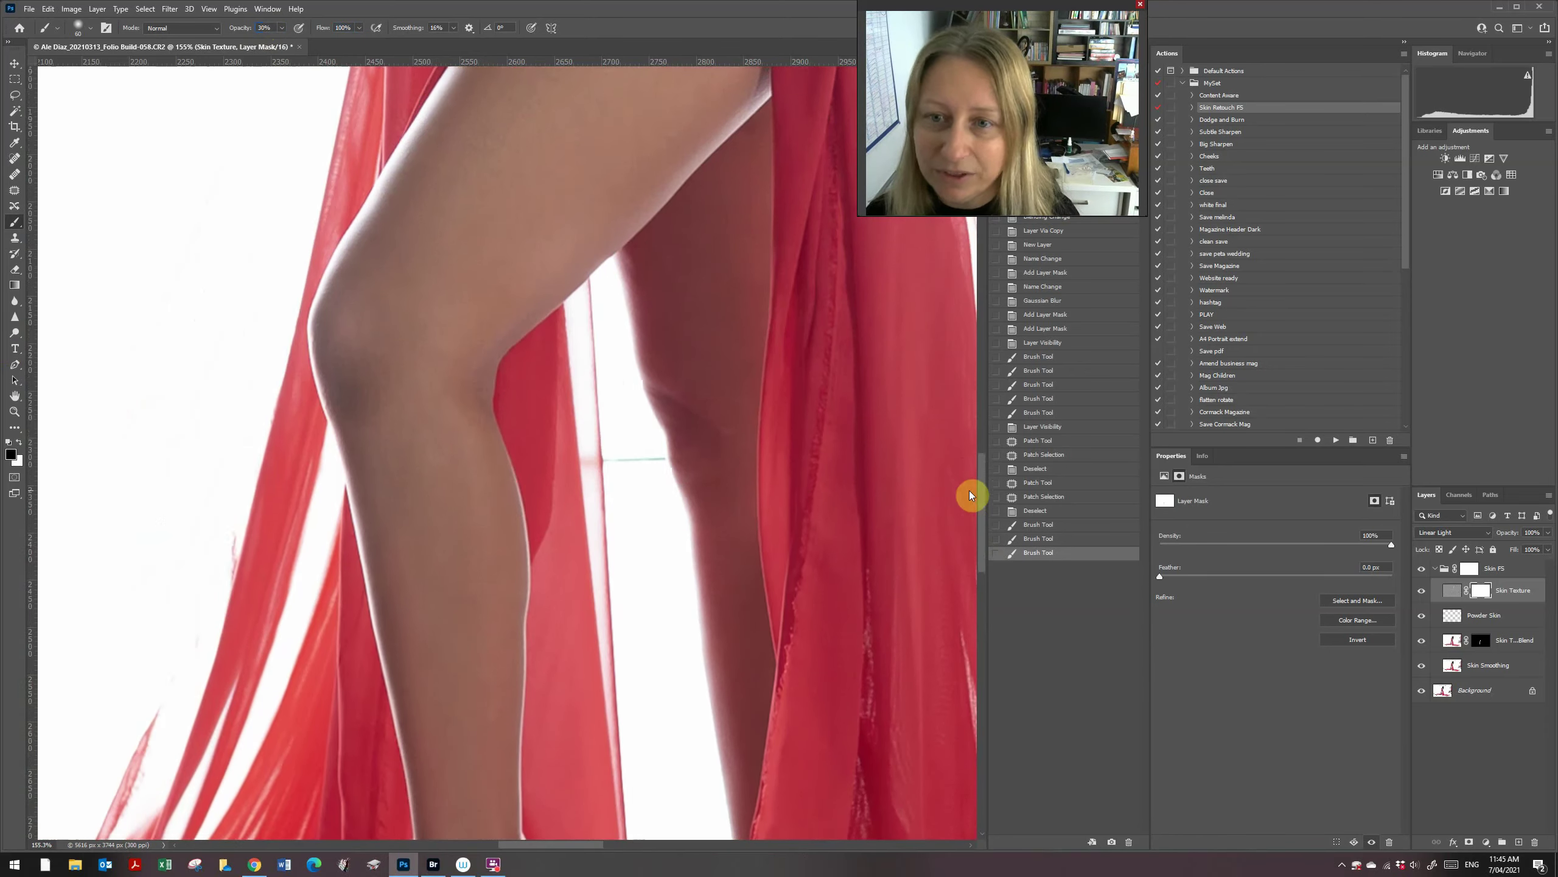
key("bracketright")
key("bracketright")
key("bracketright")
mouse_move(415, 508)
left_mouse_down()
mouse_move(423, 566)
mouse_move(451, 462)
mouse_move(485, 535)
mouse_move(366, 352)
mouse_move(351, 400)
mouse_move(442, 397)
mouse_move(376, 356)
mouse_move(570, 111)
mouse_move(425, 213)
mouse_move(477, 275)
mouse_move(678, 117)
mouse_move(449, 178)
mouse_move(379, 253)
mouse_move(430, 264)
left_mouse_up()
mouse_move(701, 216)
left_mouse_down()
mouse_move(712, 261)
mouse_move(737, 187)
left_mouse_up()
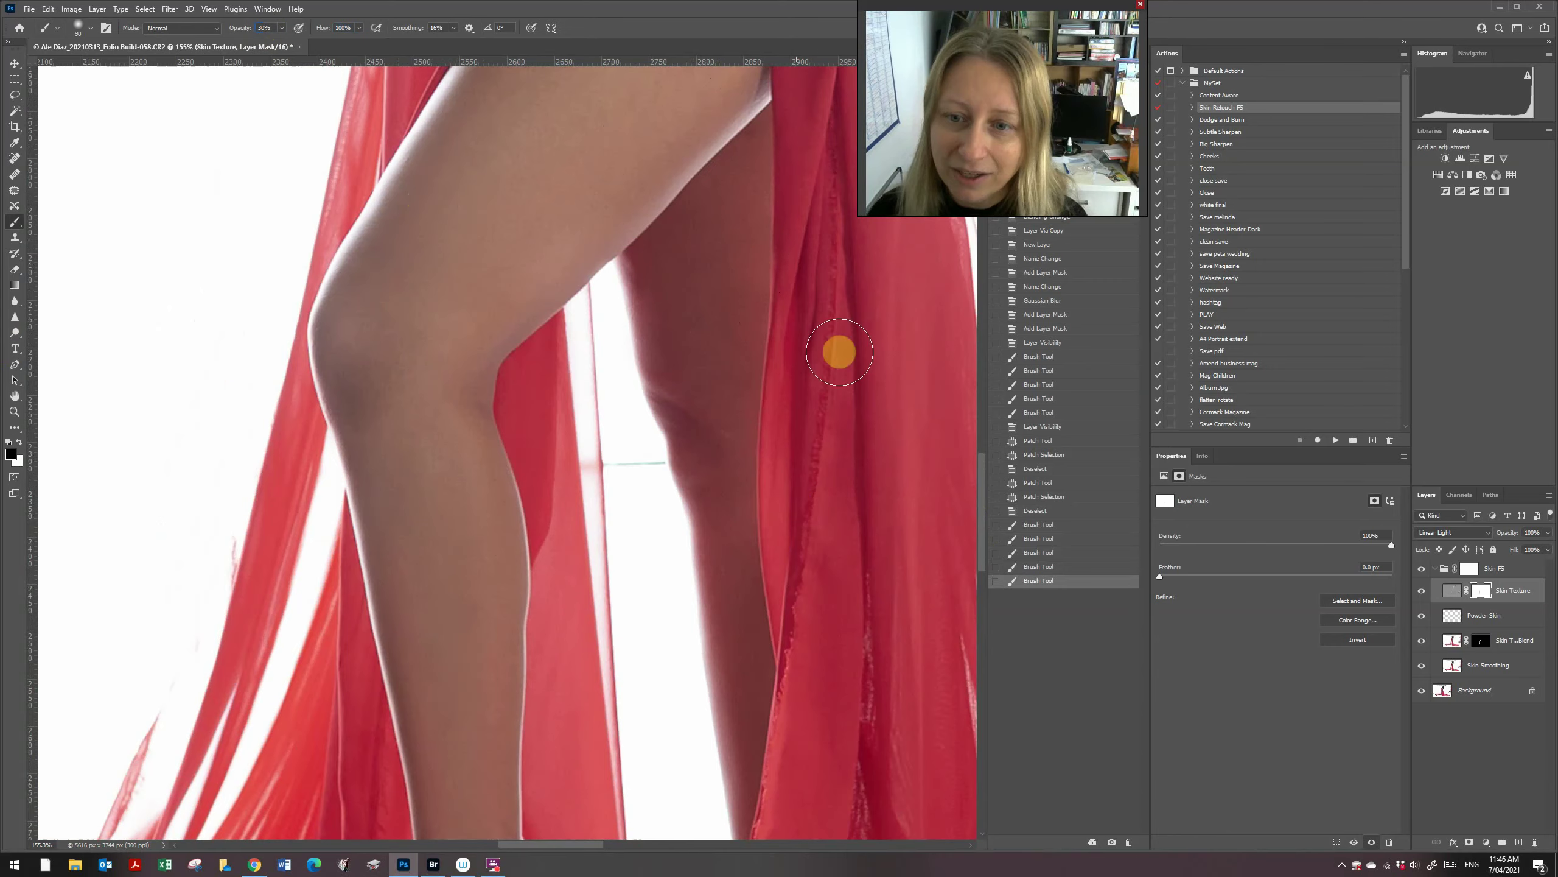
- Paint black at 30% opacity on the Skin Texture mask over the upper thigh and hip, using a smaller brush near the fabric
left_click_drag(981, 498, 978, 445)
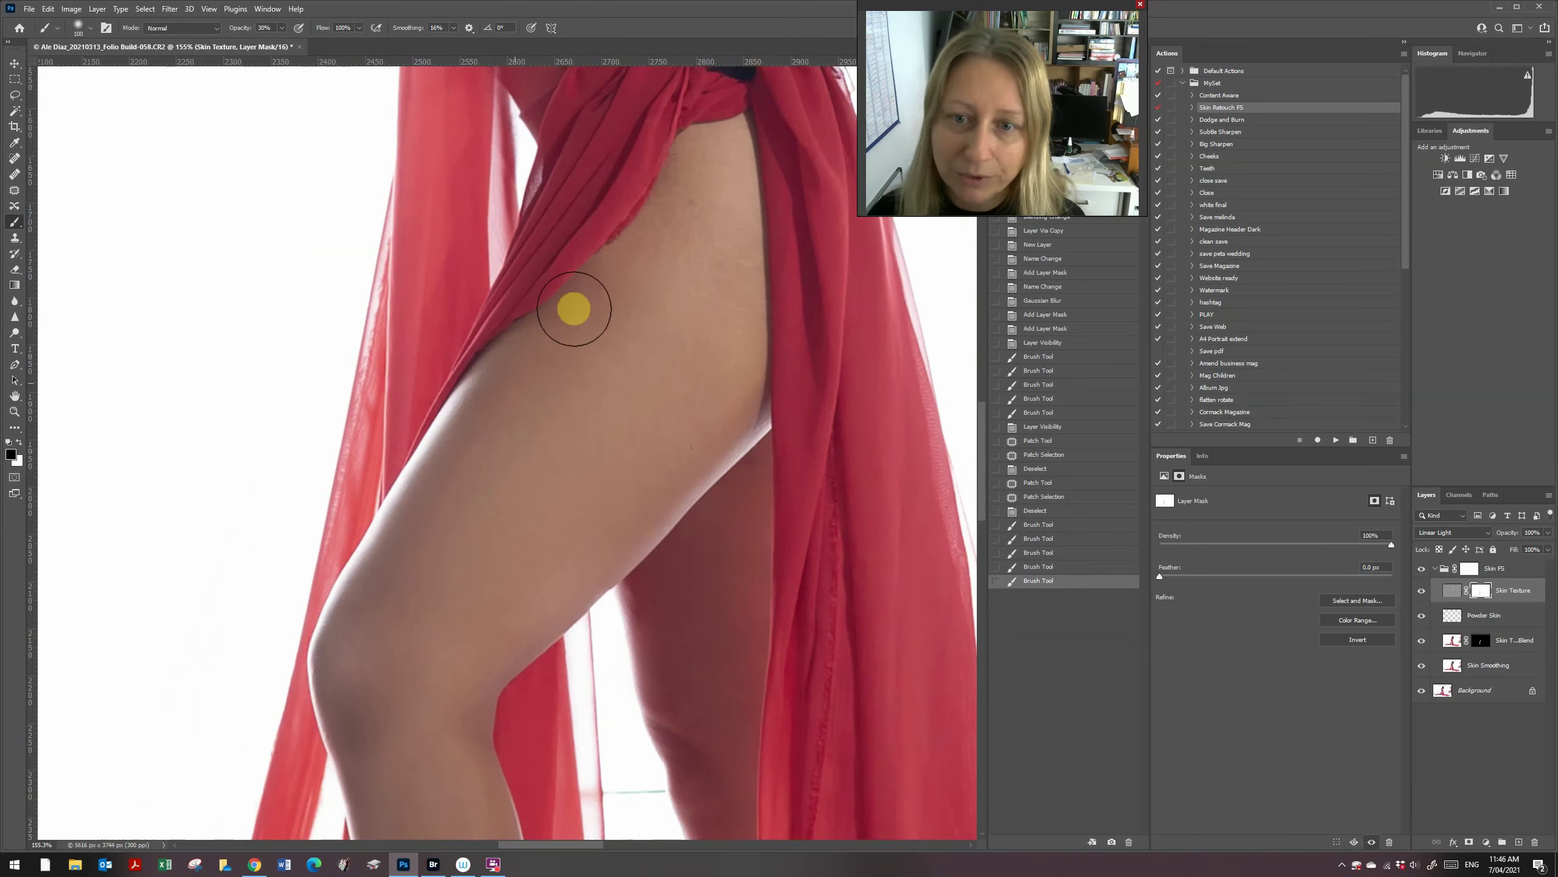
mouse_move(666, 291)
left_mouse_down()
mouse_move(739, 250)
mouse_move(724, 323)
mouse_move(672, 206)
left_mouse_up()
mouse_move(715, 151)
left_mouse_down()
mouse_move(715, 252)
mouse_move(770, 375)
mouse_move(730, 400)
left_mouse_up()
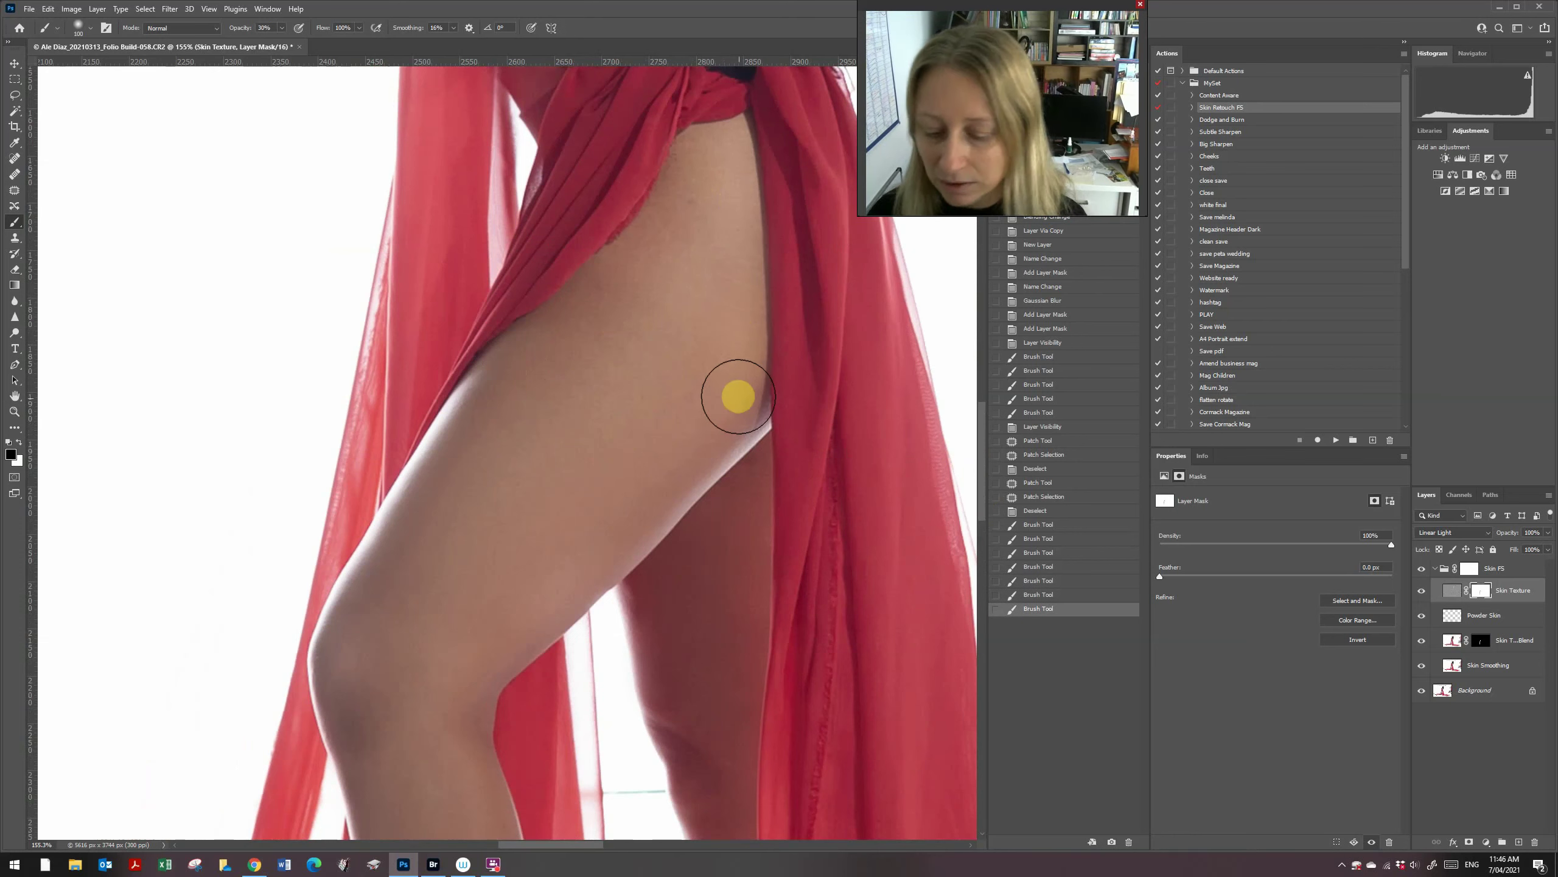
key("bracketleft")
key("bracketleft")
key("bracketleft")
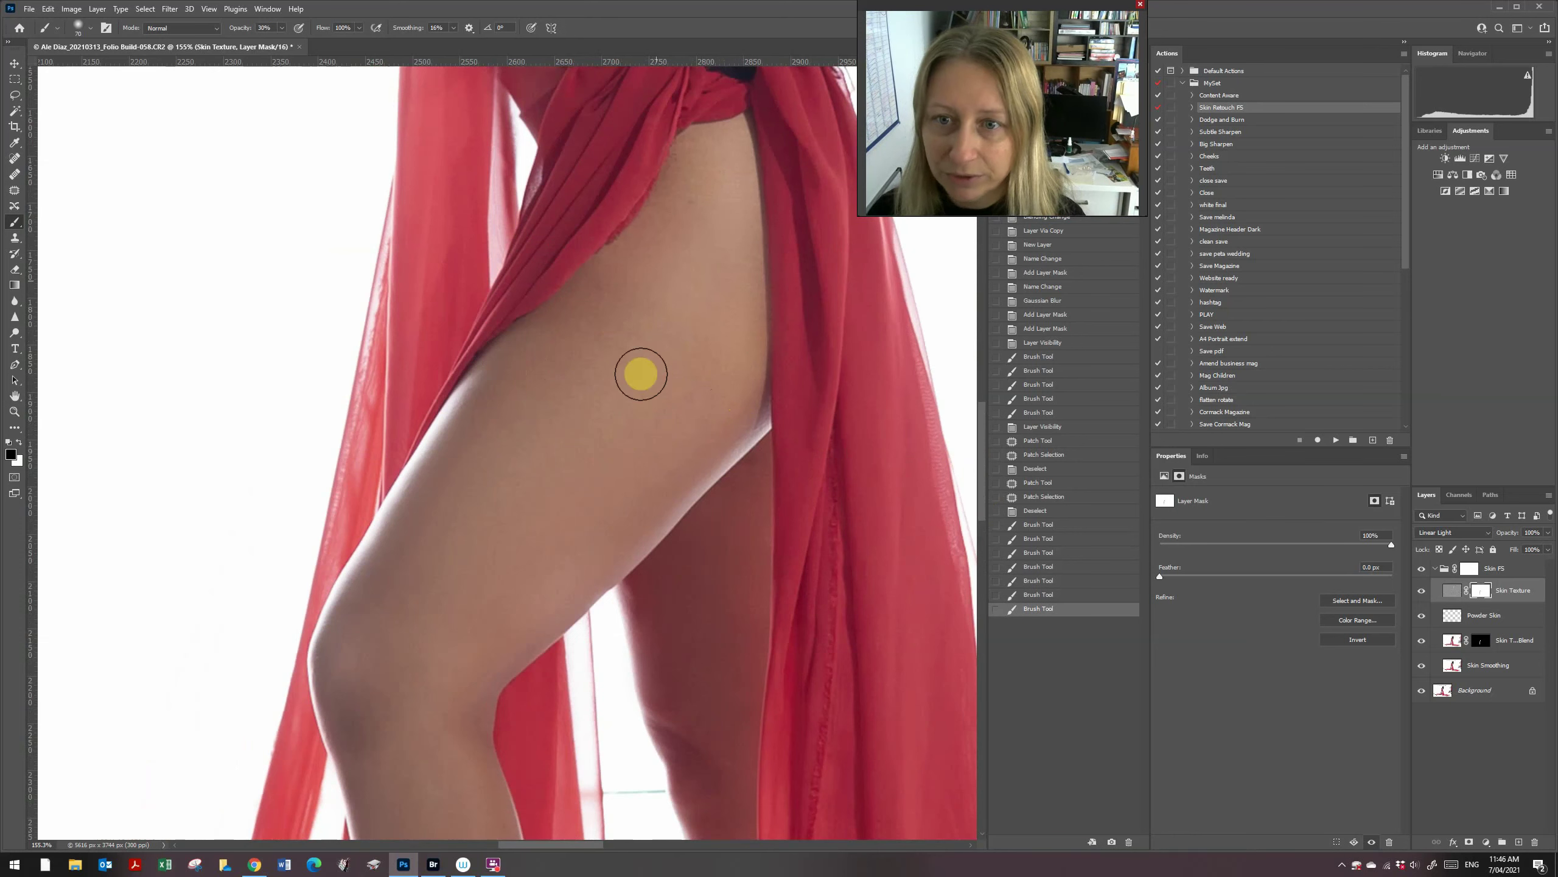
left_click_drag(593, 342, 823, 353)
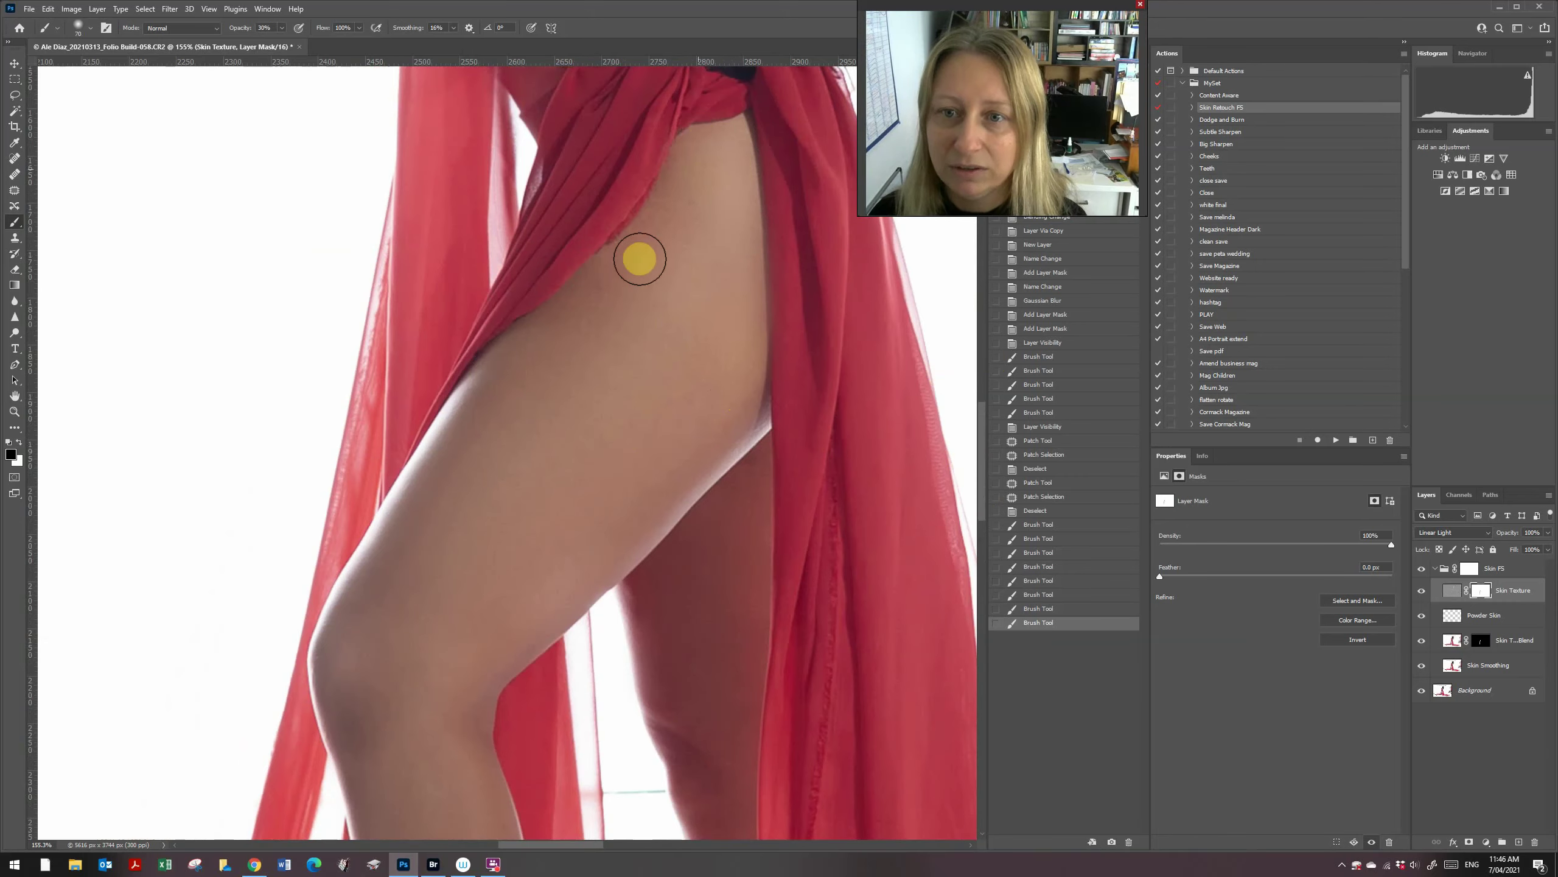
left_click_drag(636, 254, 659, 304)
- Paint black with a larger 30% opacity brush on the Skin Texture mask over the upper arm, elbow and side of the back
left_click_drag(980, 478, 996, 369)
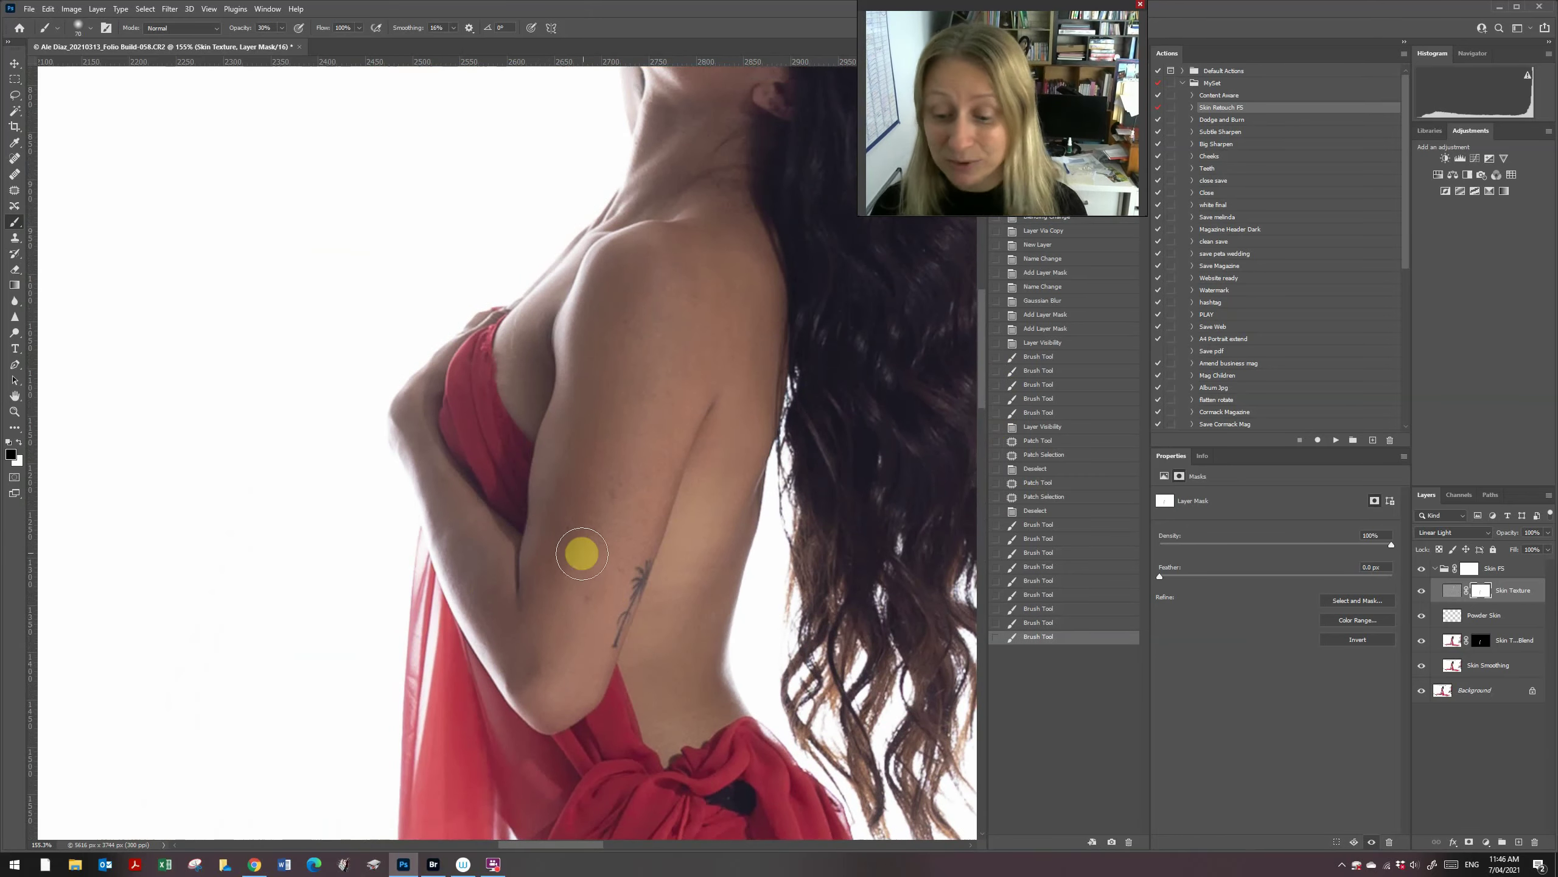
key("bracketright")
key("bracketright")
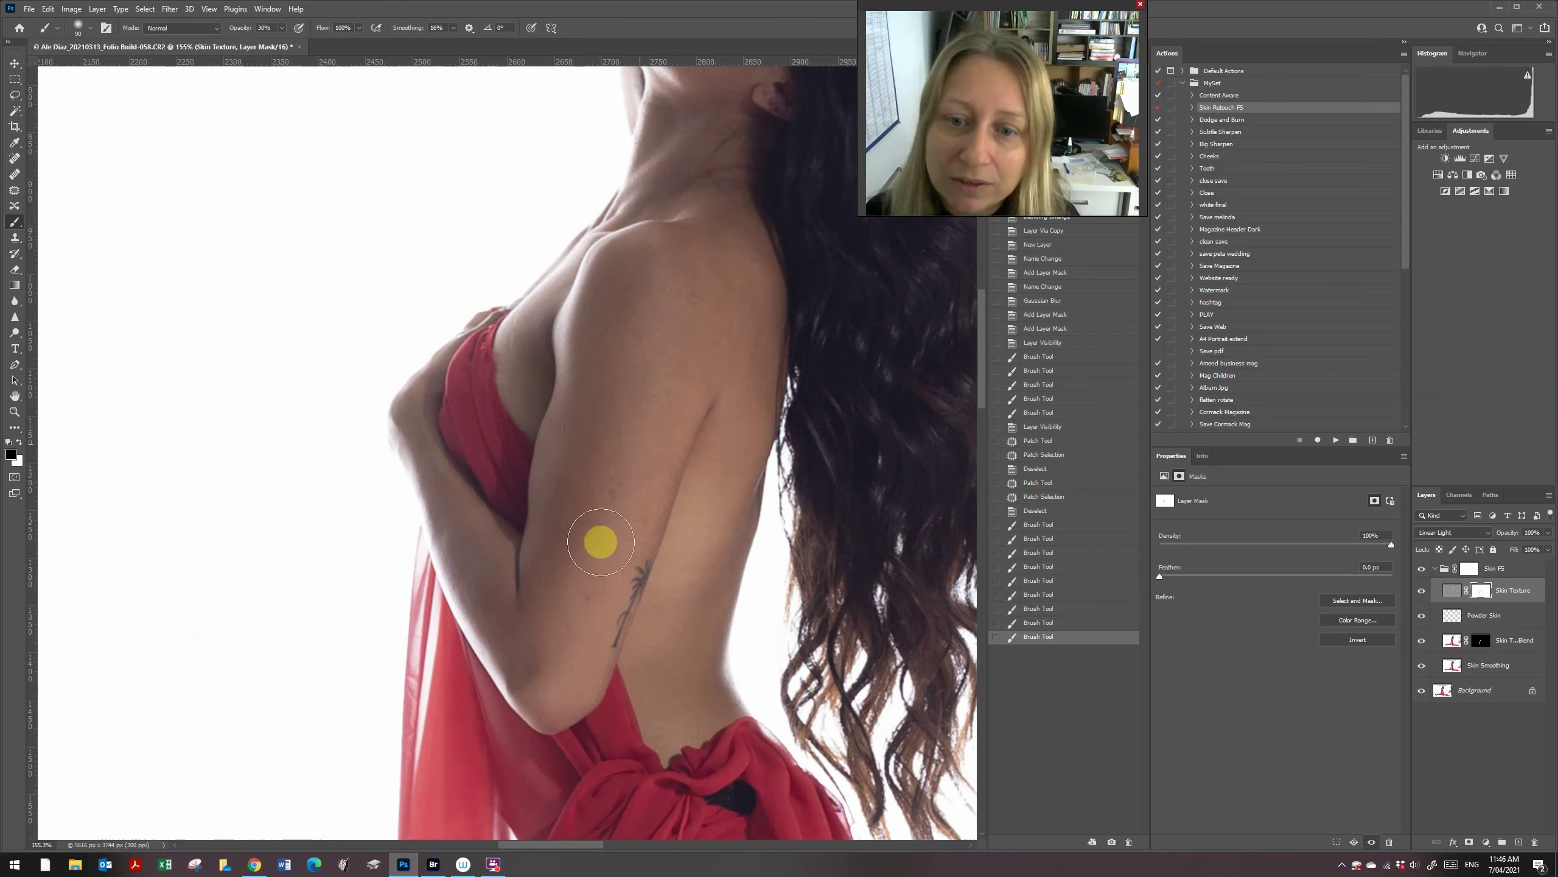
mouse_move(588, 404)
left_mouse_down()
mouse_move(627, 439)
mouse_move(635, 392)
left_mouse_up()
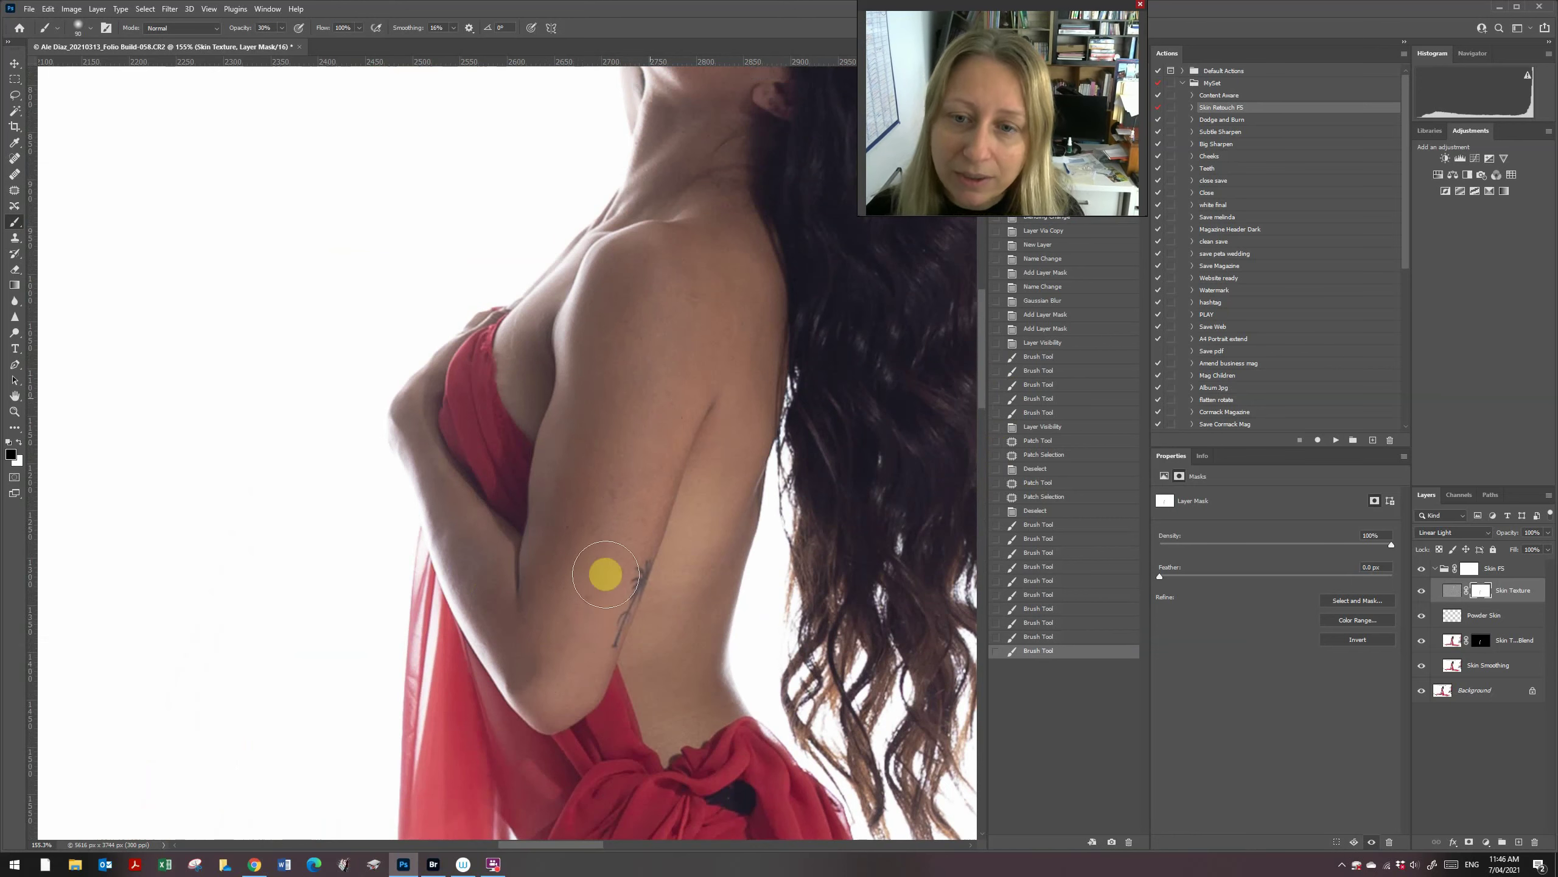
left_click_drag(606, 574, 560, 677)
left_click_drag(647, 412, 649, 491)
left_click_drag(612, 418, 619, 459)
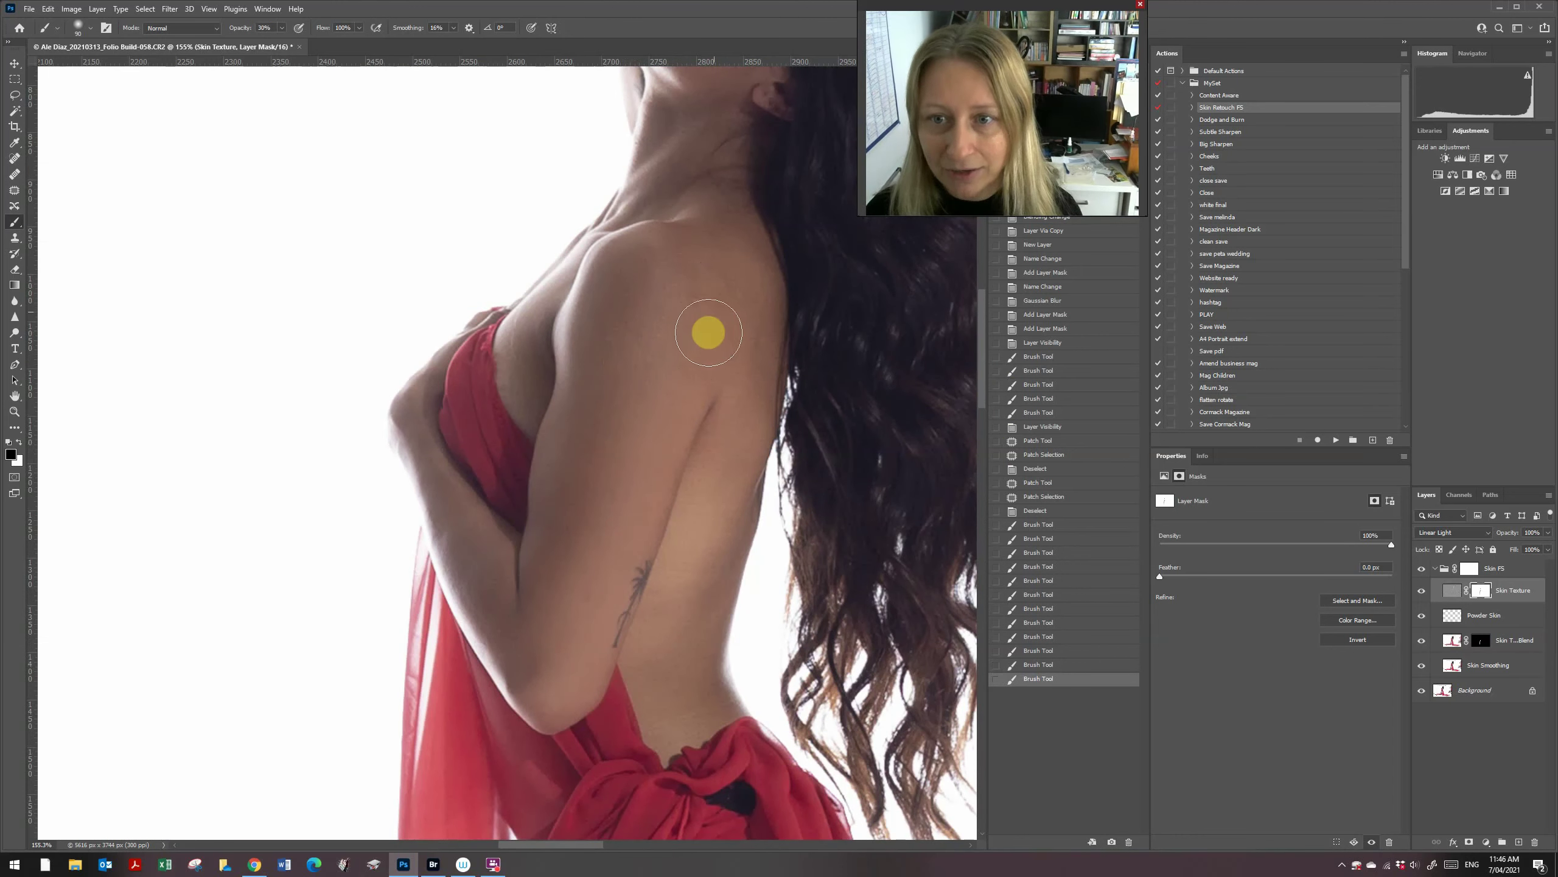
mouse_move(706, 332)
left_mouse_down()
mouse_move(745, 344)
mouse_move(708, 479)
left_mouse_up()
- Paint black with a smaller 30% opacity brush on the Skin Texture mask over the shoulder, neck, chest and hand
key("bracketleft")
key("bracketleft")
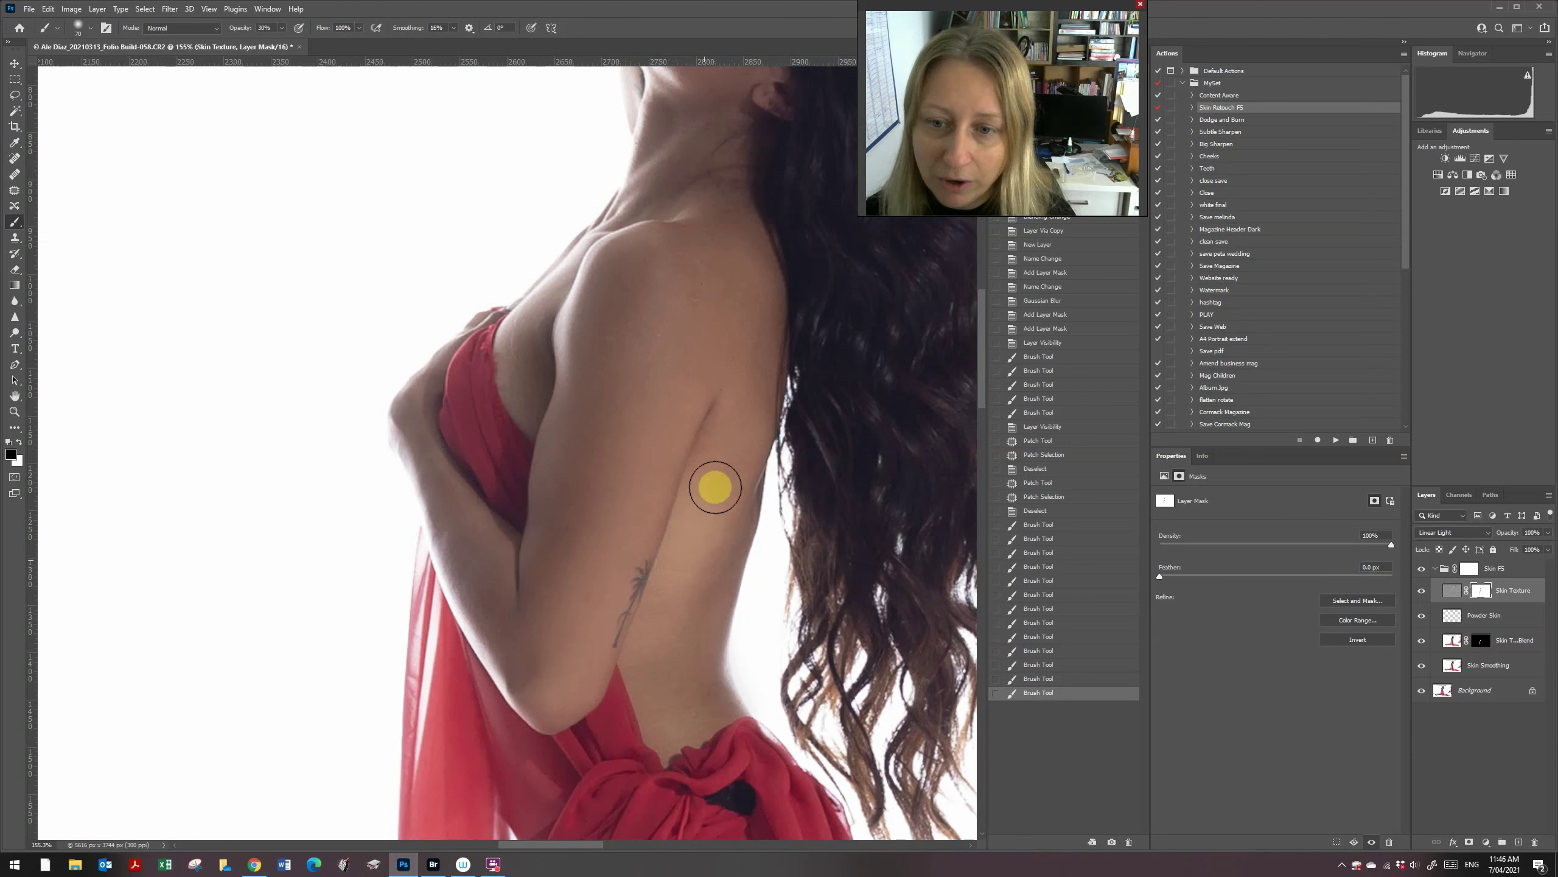
key("bracketleft")
left_click_drag(701, 301, 678, 247)
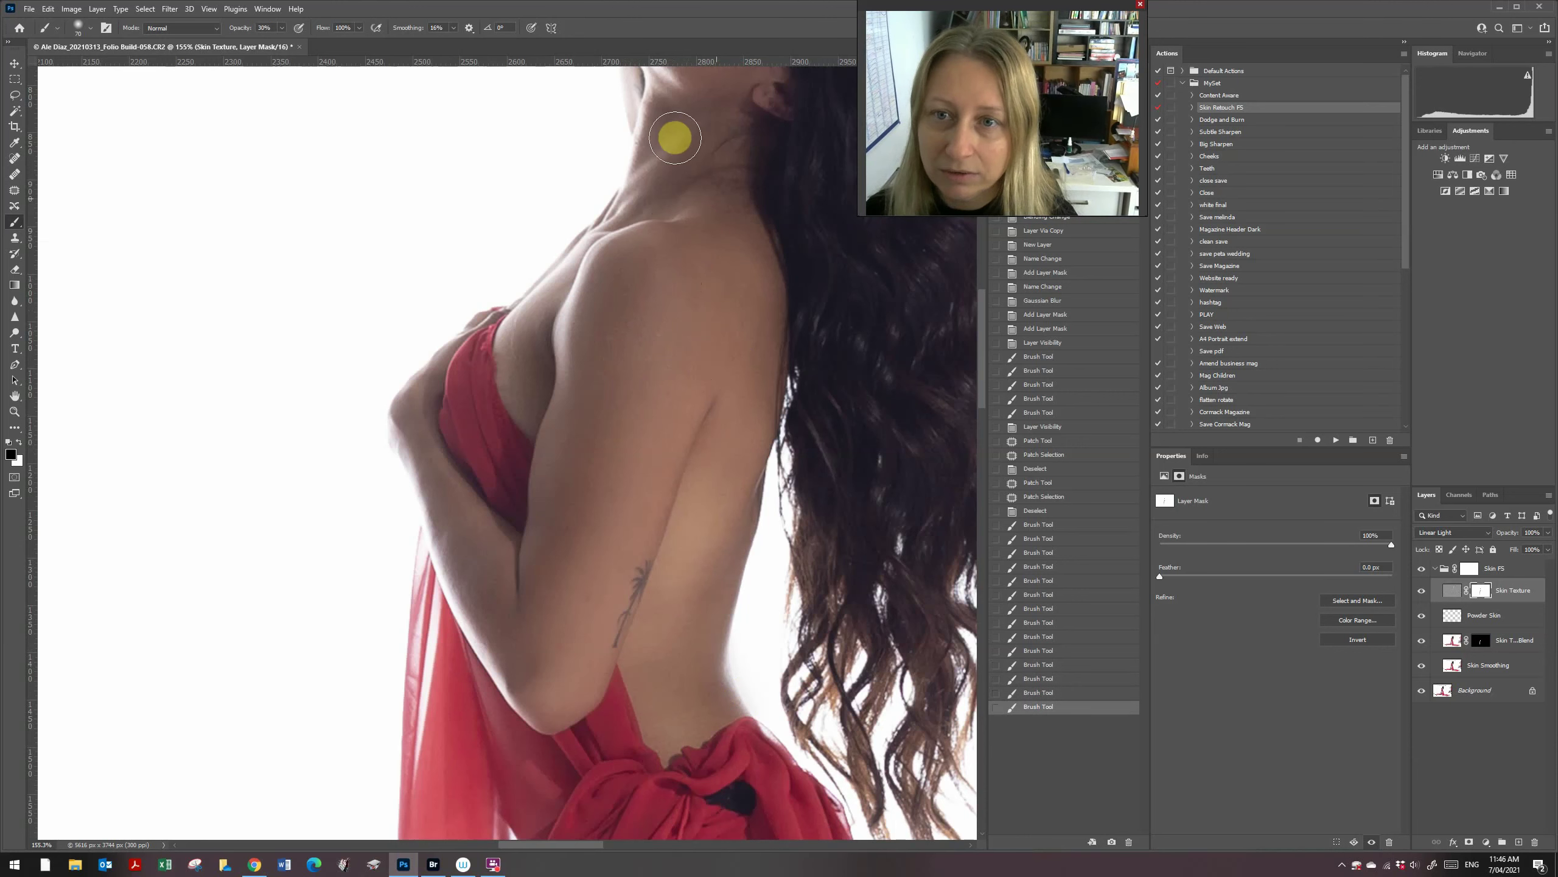
left_click_drag(675, 139, 633, 248)
mouse_move(524, 361)
left_mouse_down()
mouse_move(515, 396)
mouse_move(543, 296)
mouse_move(442, 529)
mouse_move(427, 373)
left_mouse_up()
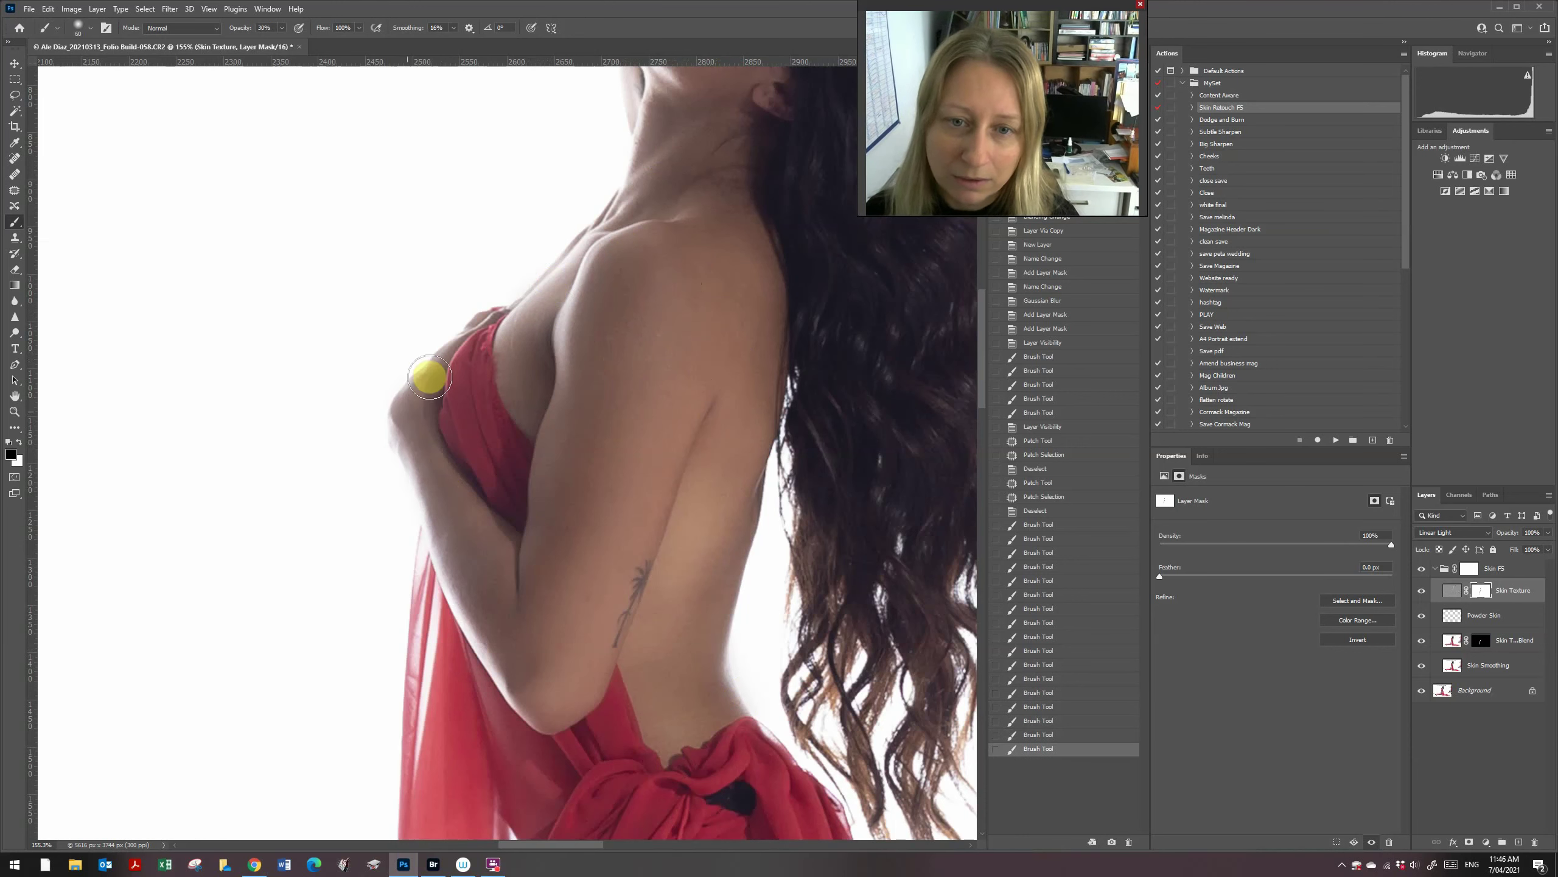
- Smooth the face, neck and raised arm by painting black with a small 30% opacity brush on the Skin Texture mask
scroll(982, 355, "up", 8)
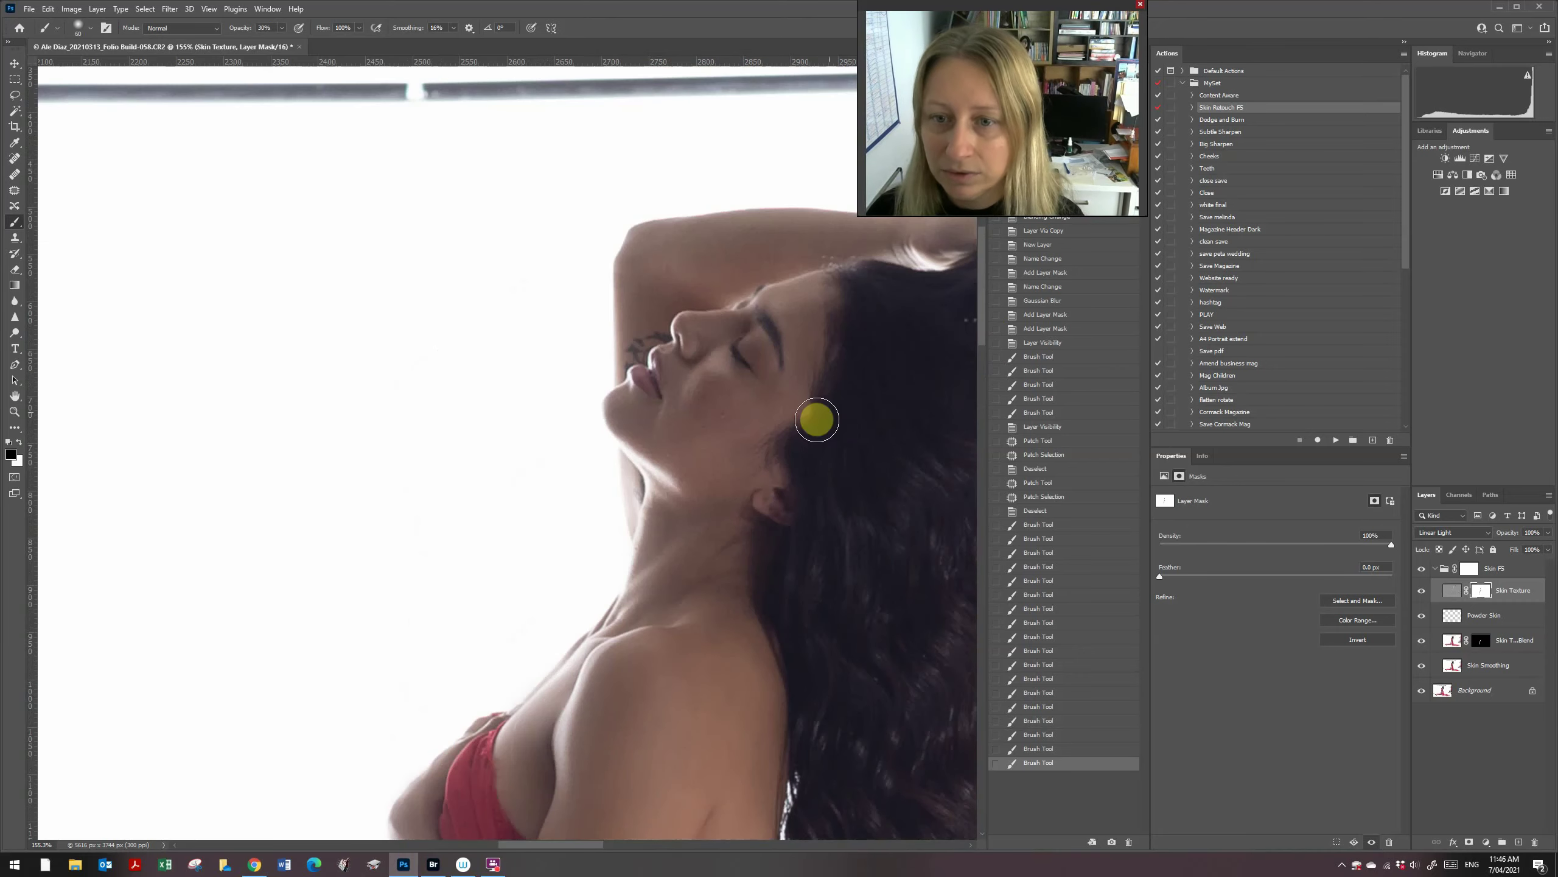
mouse_move(644, 605)
left_mouse_down()
mouse_move(731, 412)
mouse_move(675, 416)
mouse_move(710, 463)
mouse_move(701, 416)
left_mouse_up()
key("bracketright")
key("bracketright")
key("bracketleft")
key("bracketleft")
key("bracketleft")
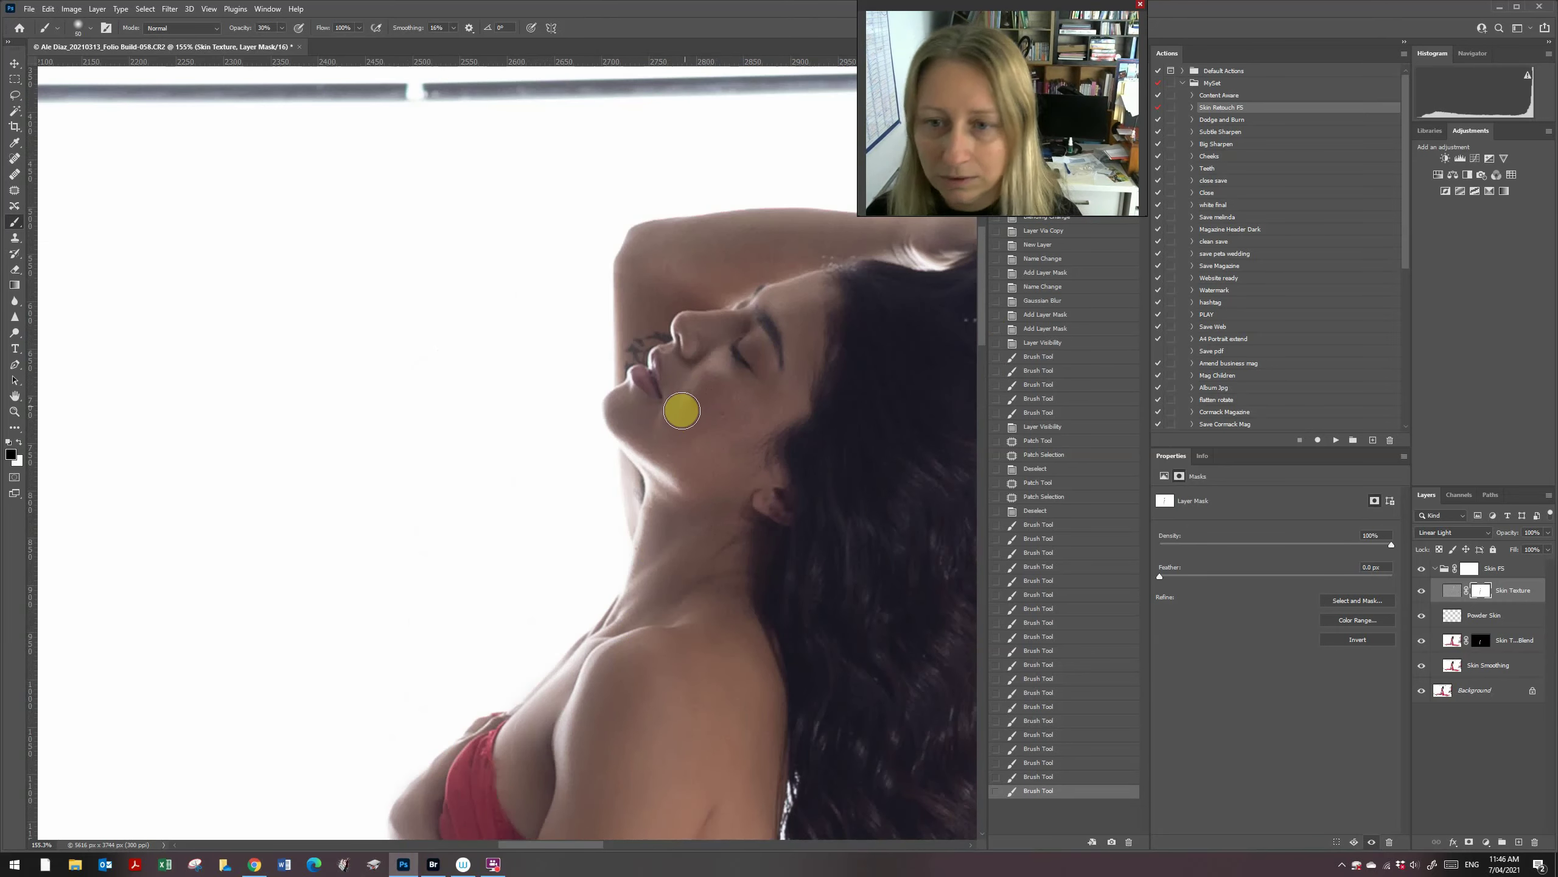
mouse_move(681, 456)
left_mouse_down()
mouse_move(633, 407)
mouse_move(635, 422)
mouse_move(805, 287)
left_mouse_up()
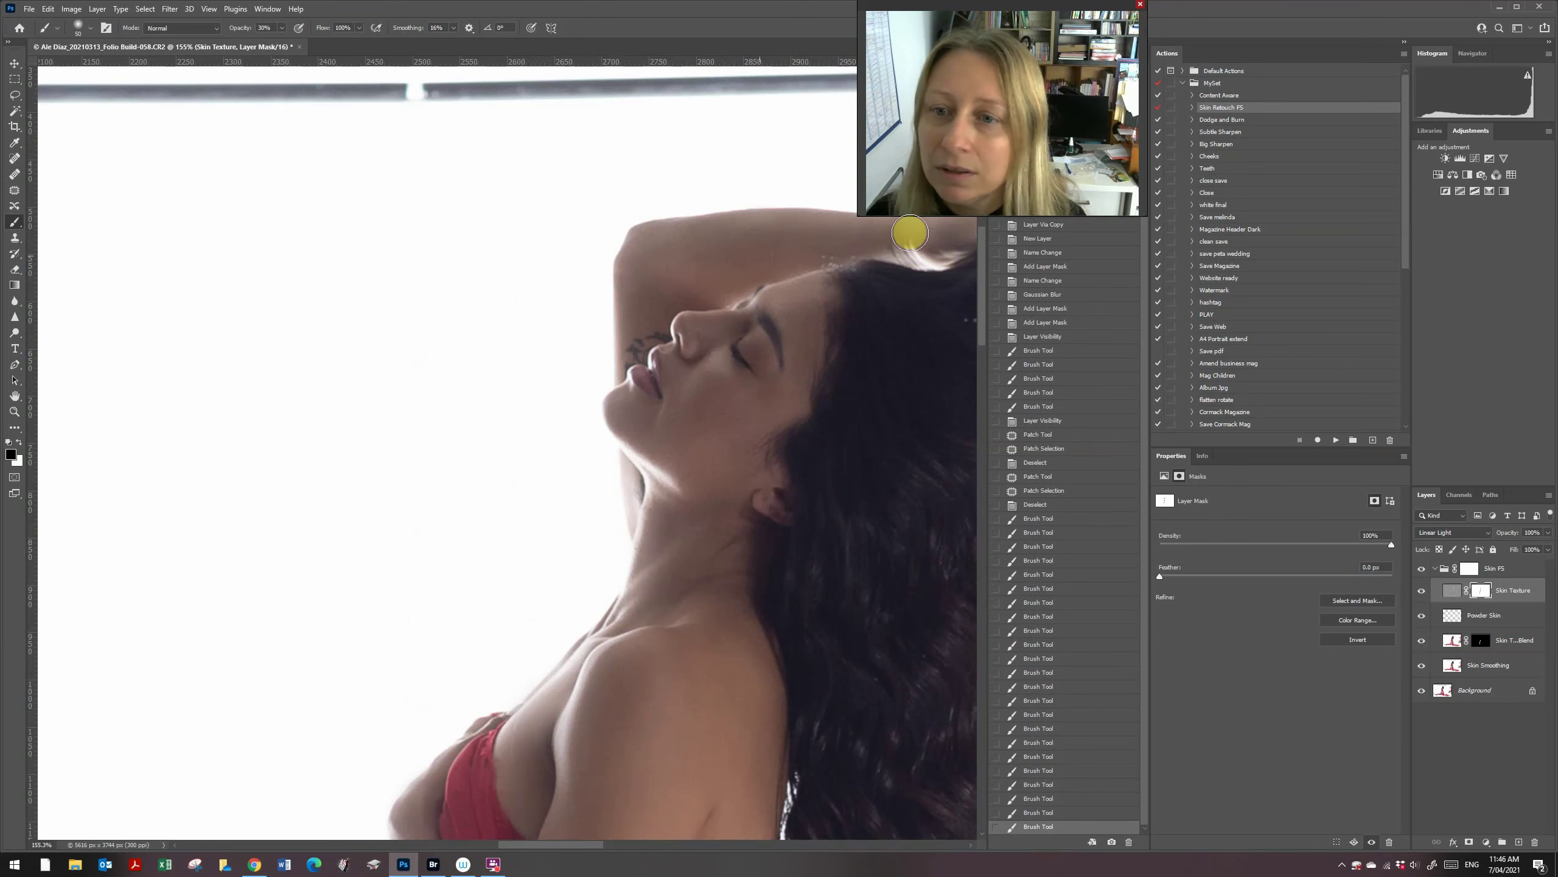
mouse_move(910, 232)
left_mouse_down()
mouse_move(759, 239)
mouse_move(647, 272)
mouse_move(628, 261)
mouse_move(640, 311)
mouse_move(746, 270)
left_mouse_up()
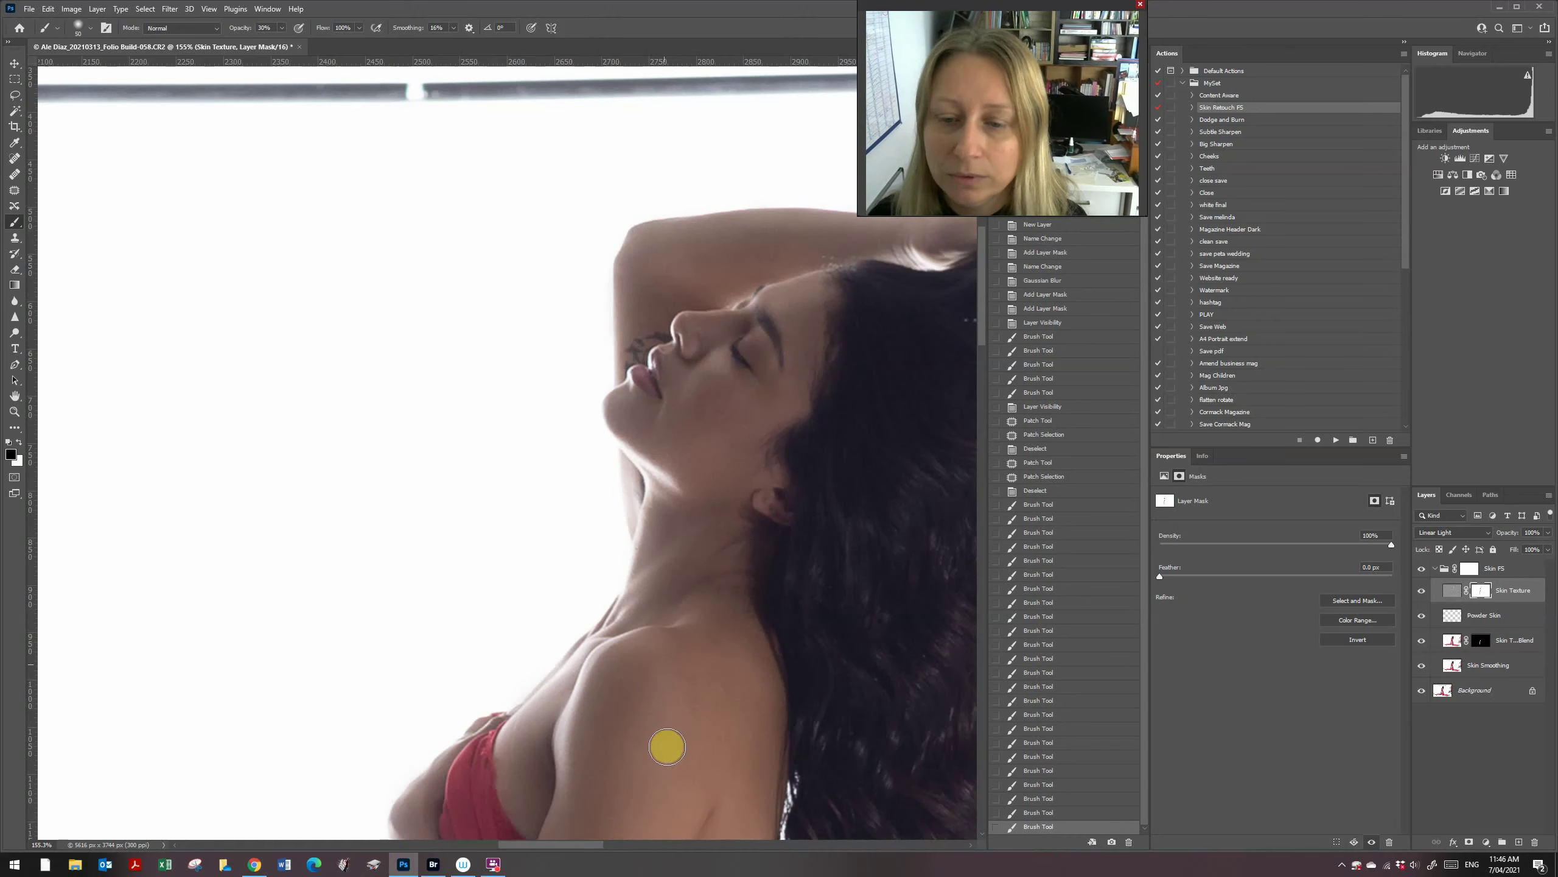
- Paint black at 30% opacity on the Skin Texture mask over the raised wrist, brow area and nose
left_click_drag(586, 846, 640, 846)
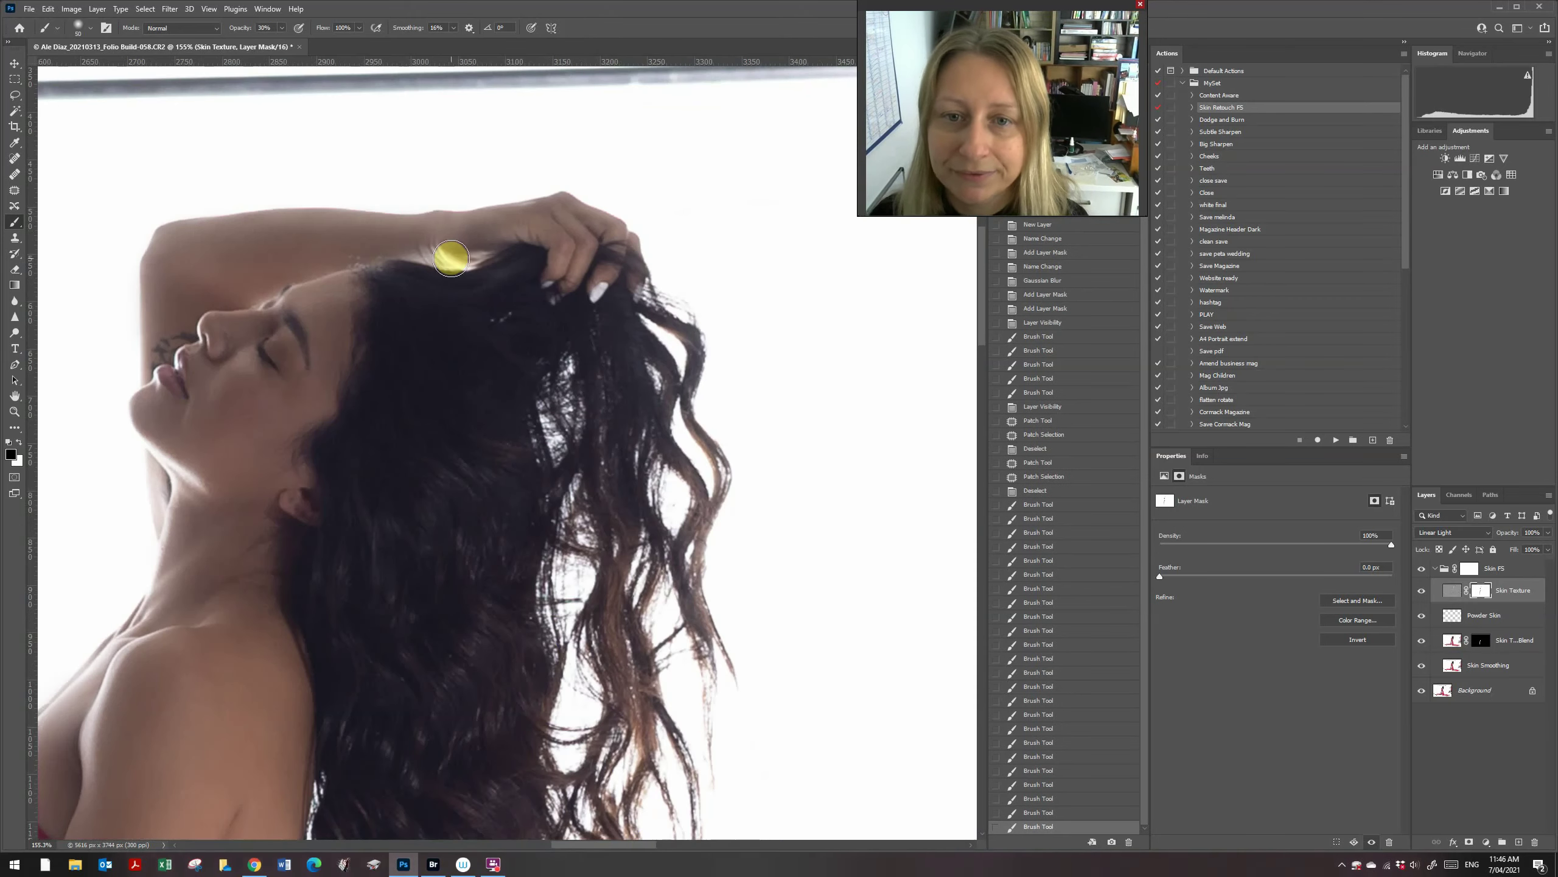
left_click_drag(451, 253, 490, 229)
left_click_drag(324, 296, 306, 313)
left_click_drag(239, 356, 237, 335)
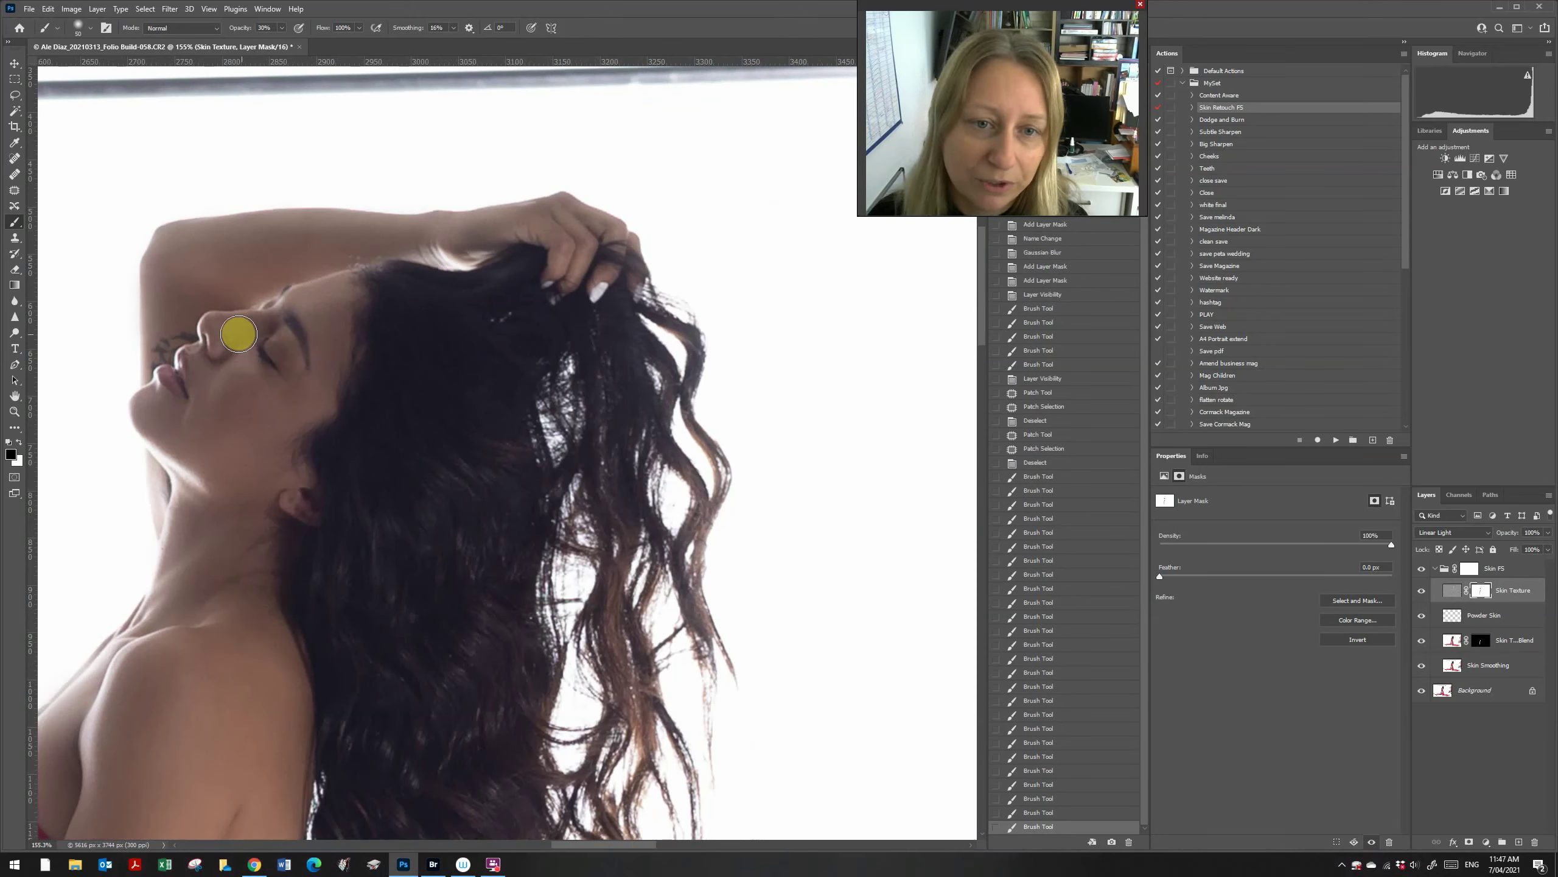
- Compare the whole figure before and after retouching by toggling the Skin FS group's visibility, leaving it visible
key("z")
mouse_move(510, 571)
left_mouse_down()
mouse_move(476, 529)
mouse_move(439, 598)
mouse_move(446, 572)
mouse_move(507, 552)
left_mouse_up()
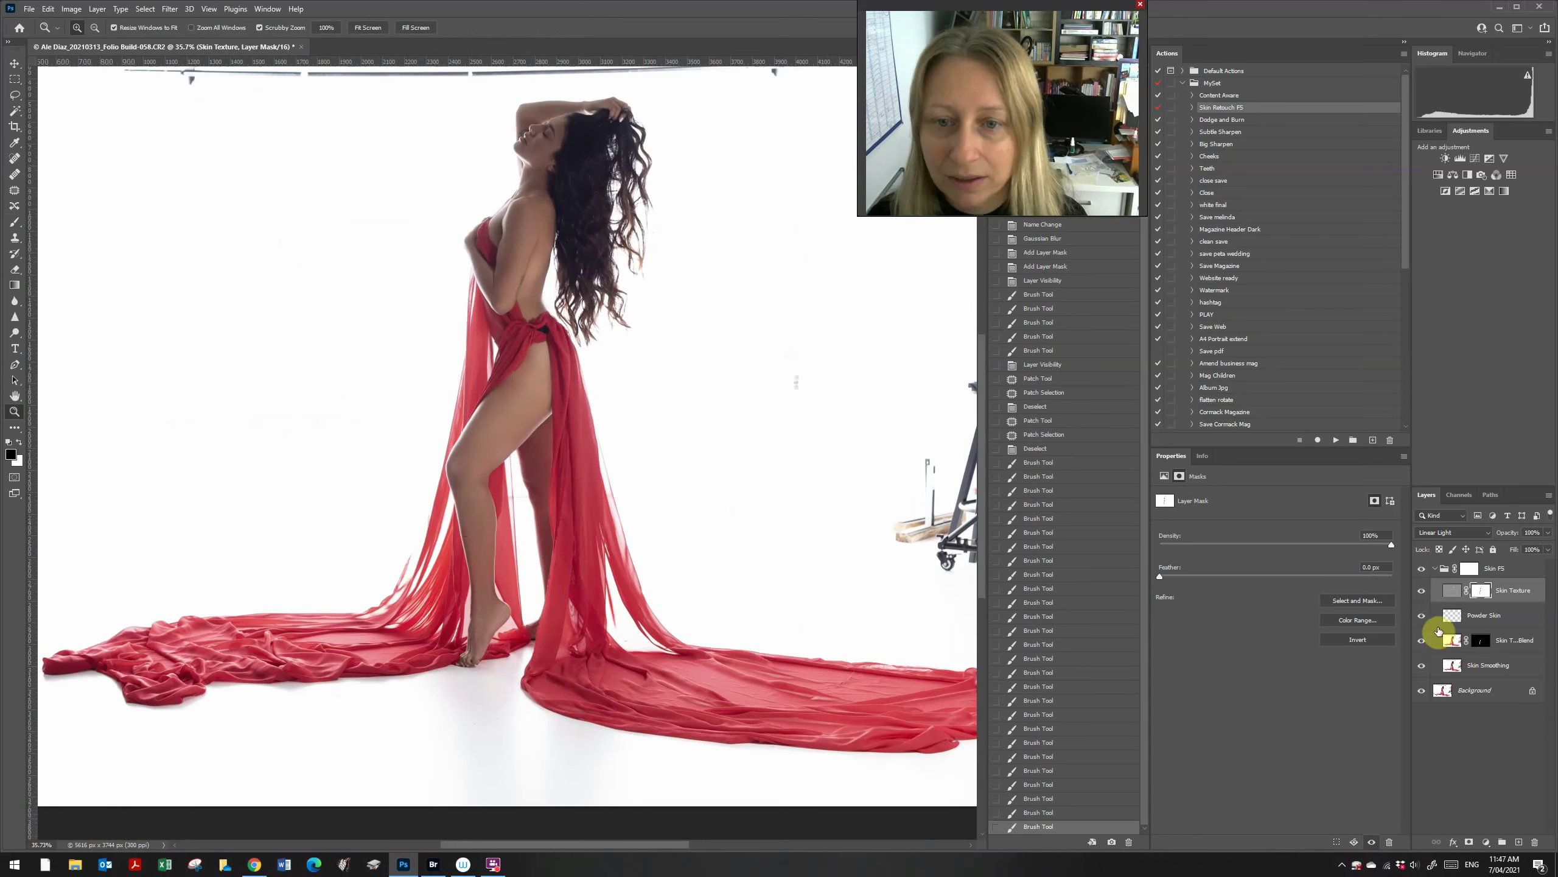
left_click(1427, 571)
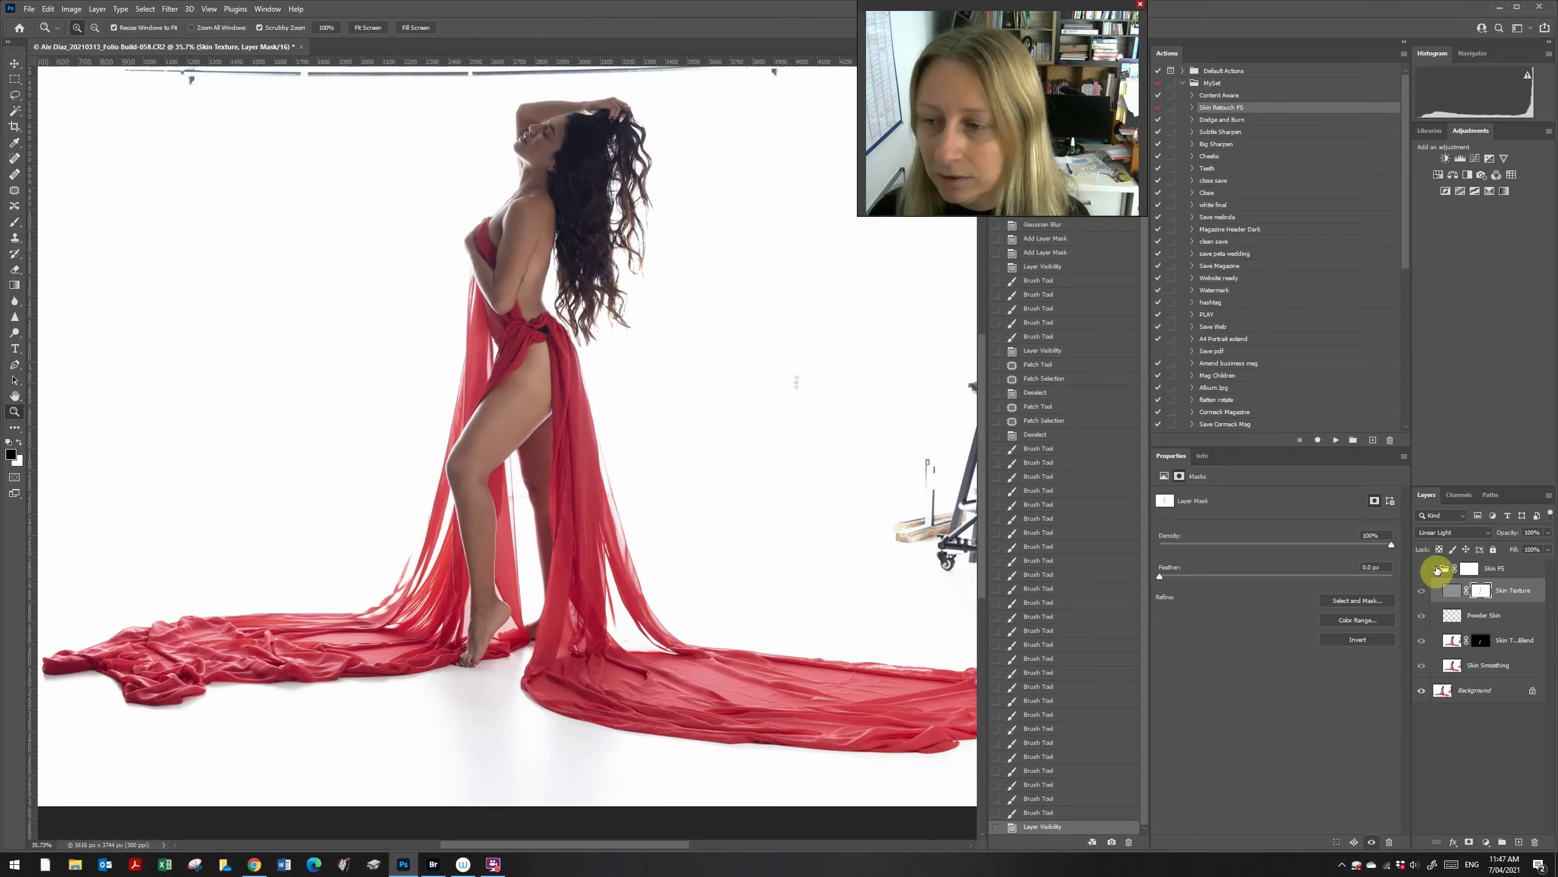
left_click(1425, 571)
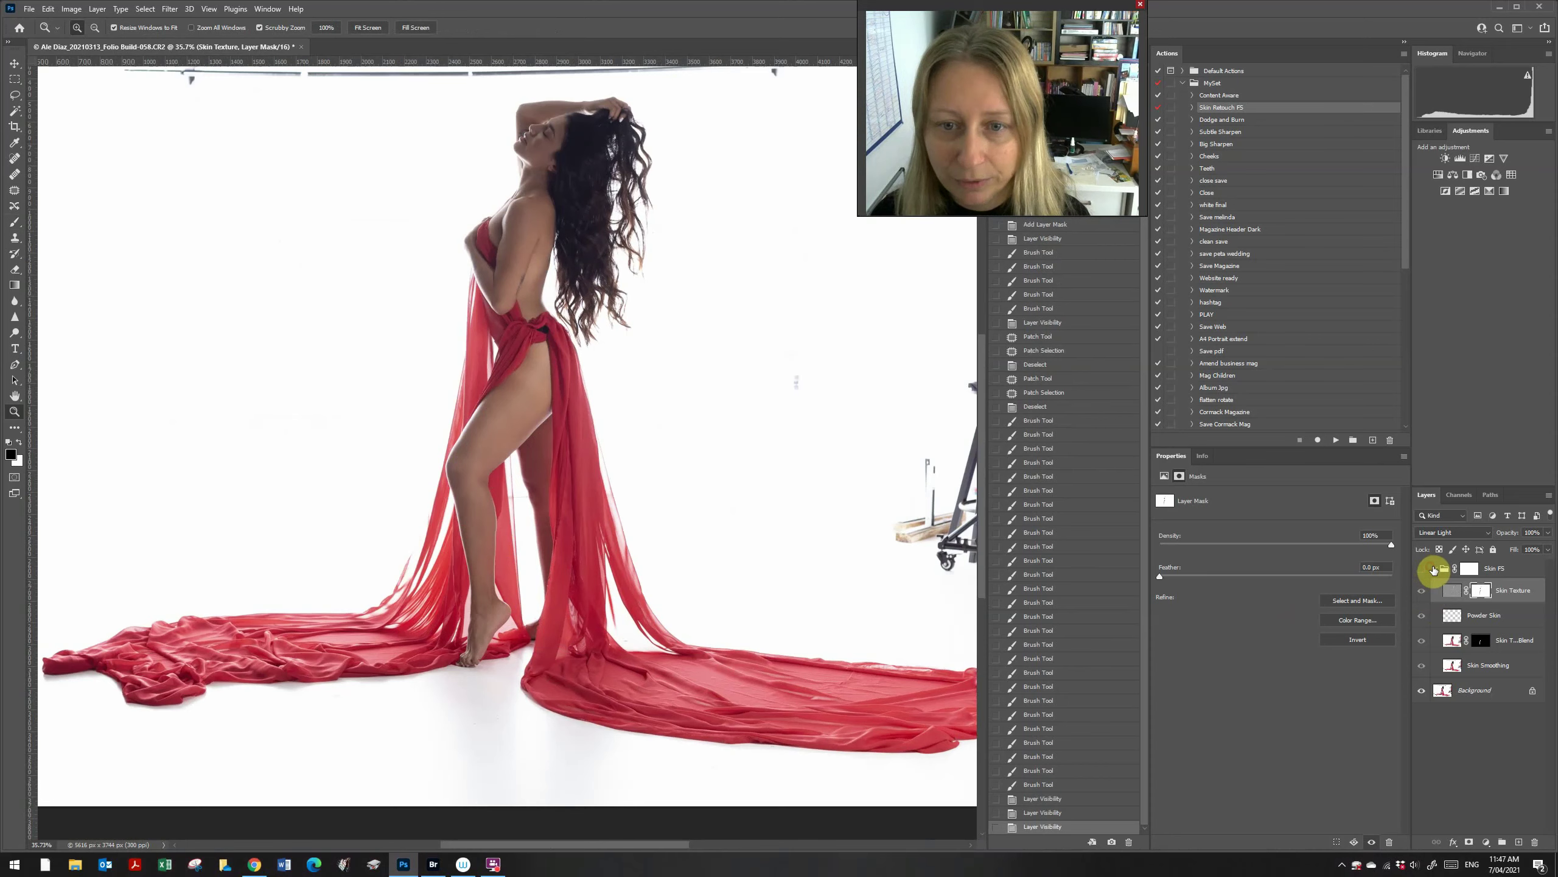
left_click(1422, 574)
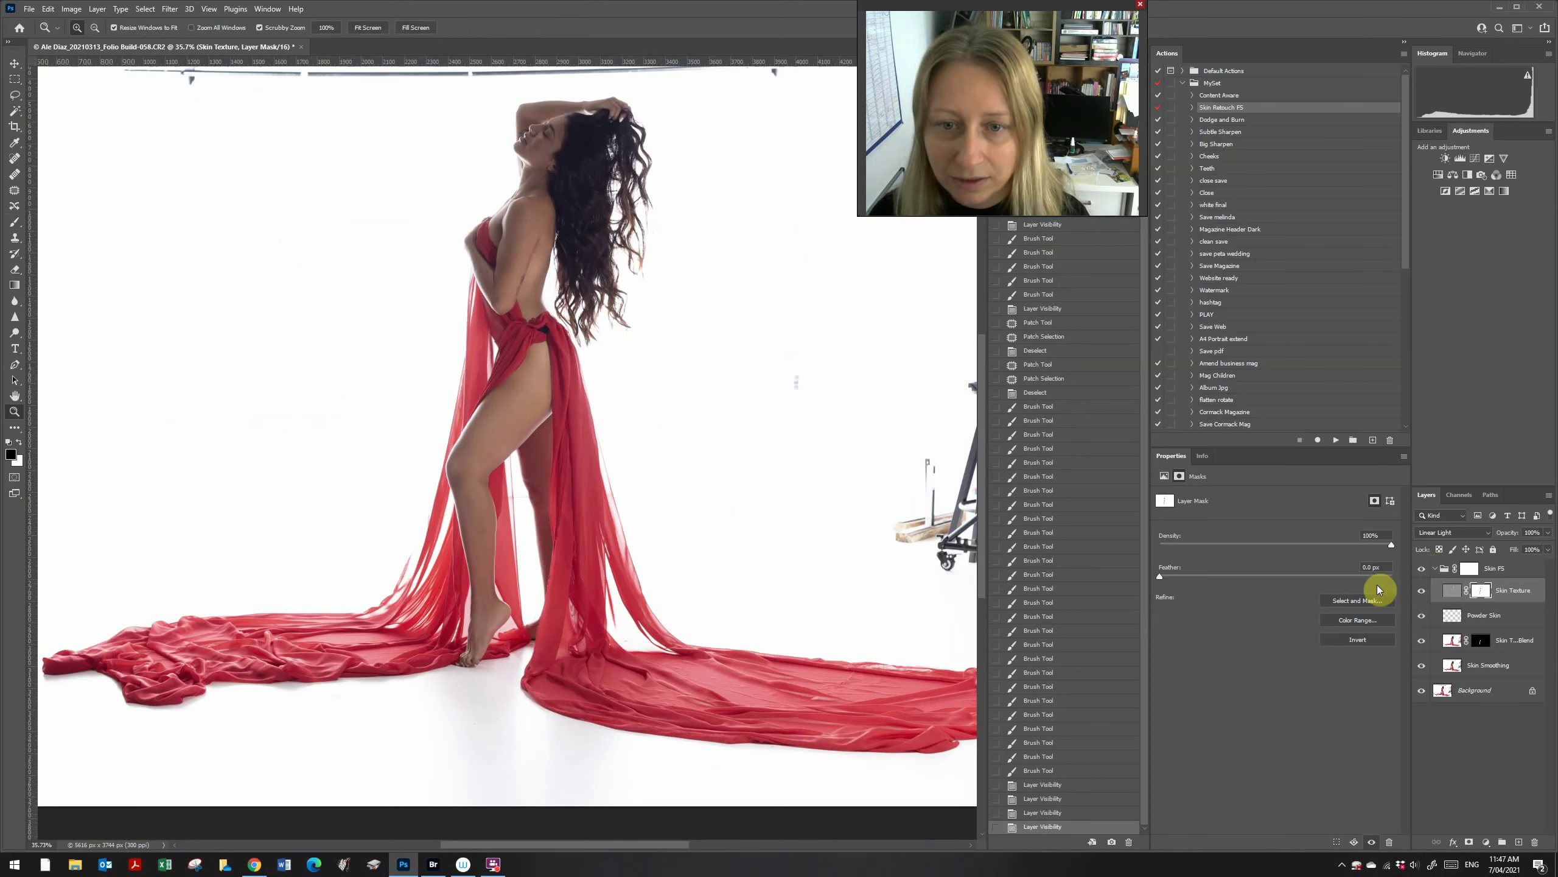
- Collapse the Skin FS group and add a new empty layer named Layer 1 above it
left_click_drag(499, 551, 472, 540)
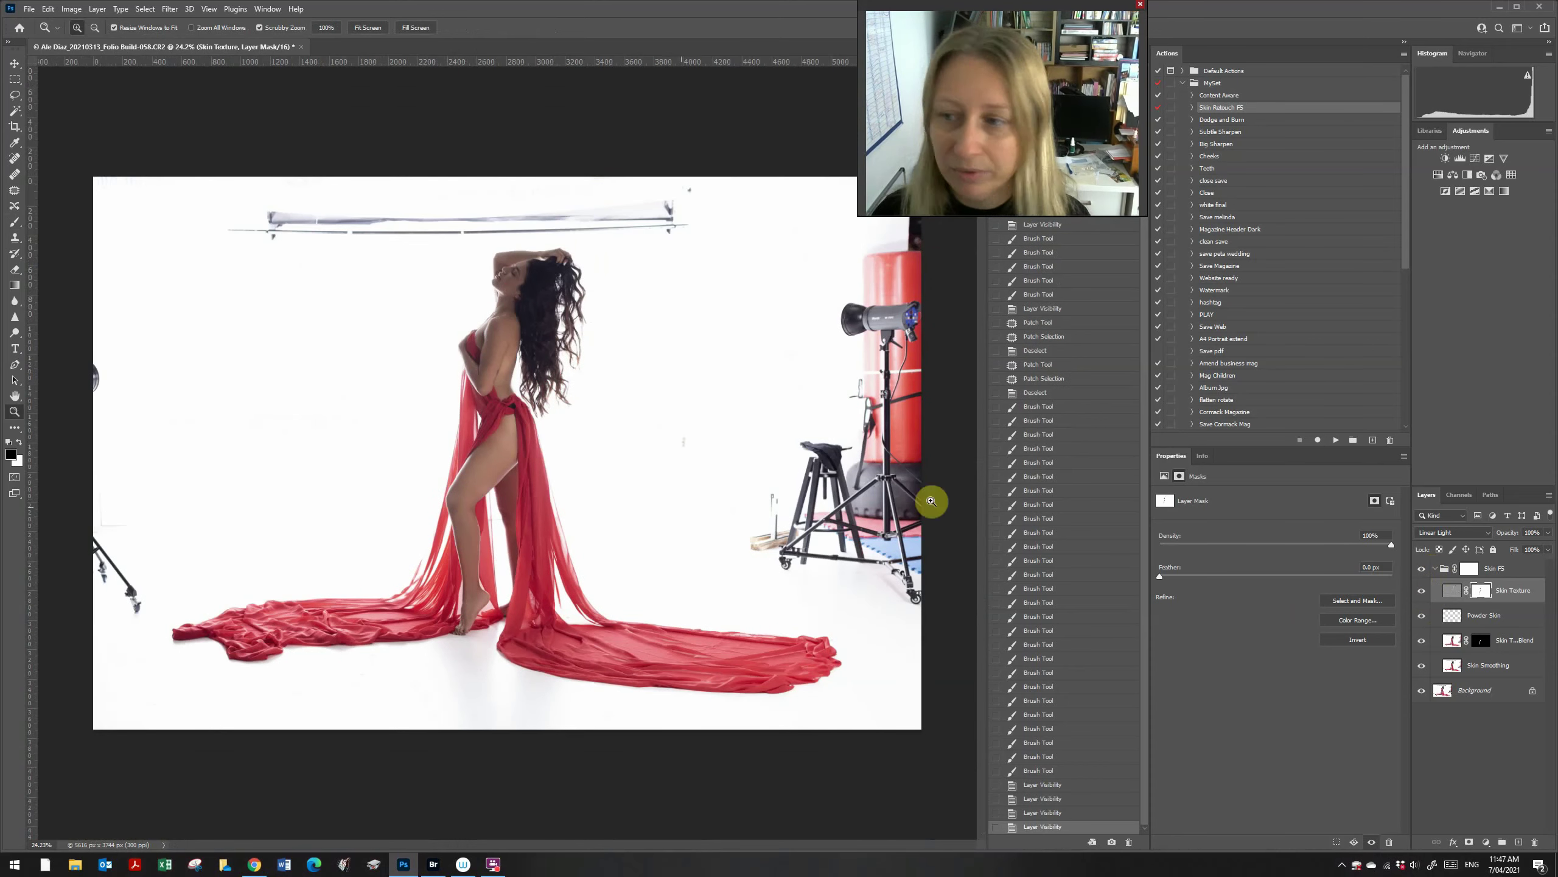
left_click(1434, 569)
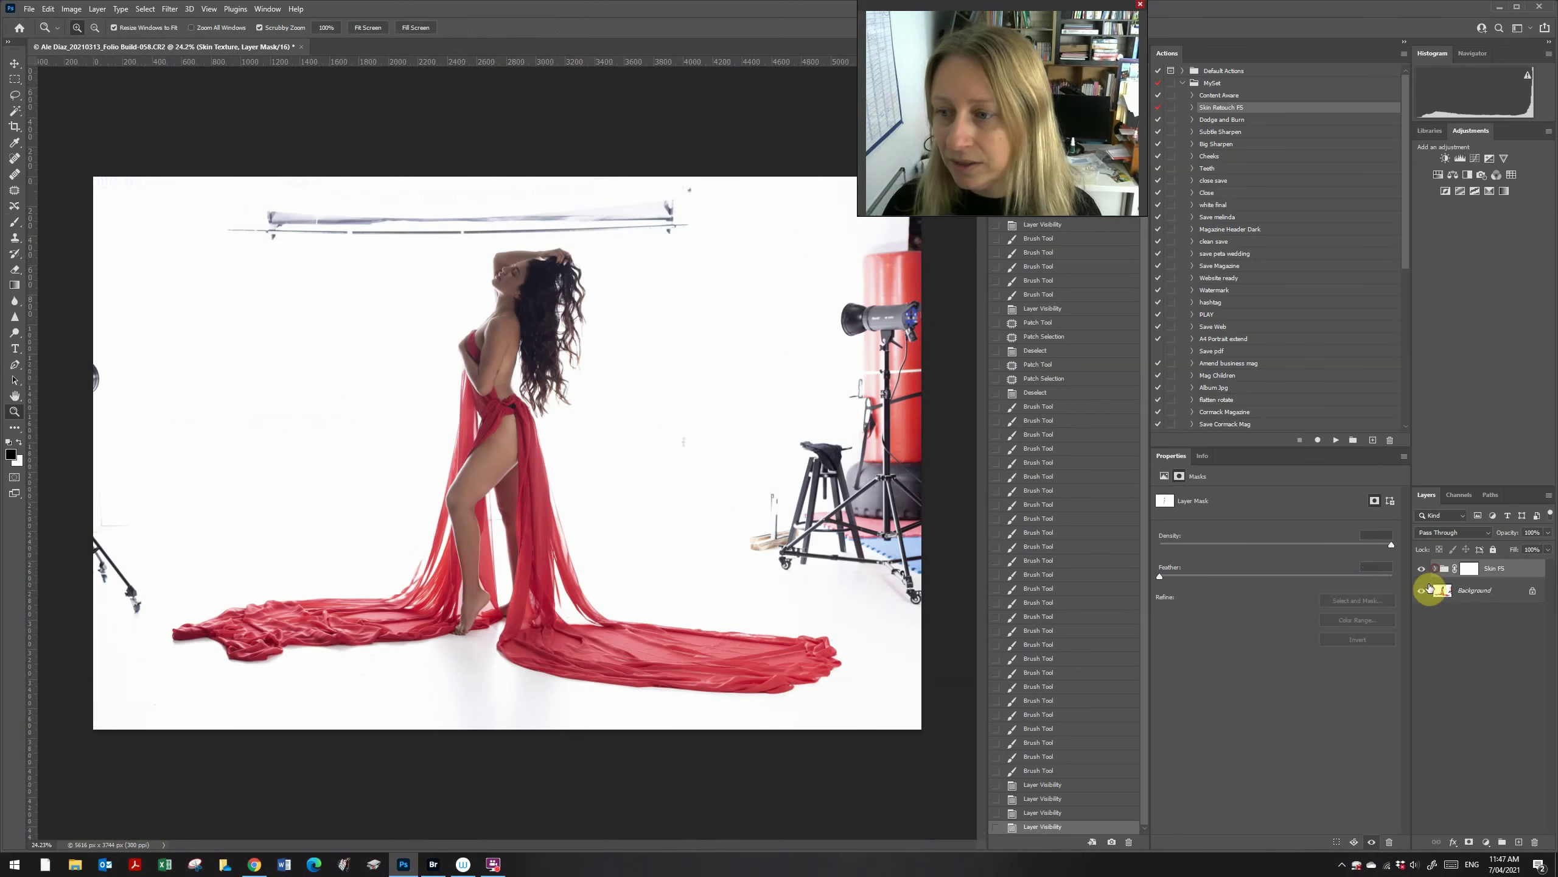
key("ctrl+shift+n")
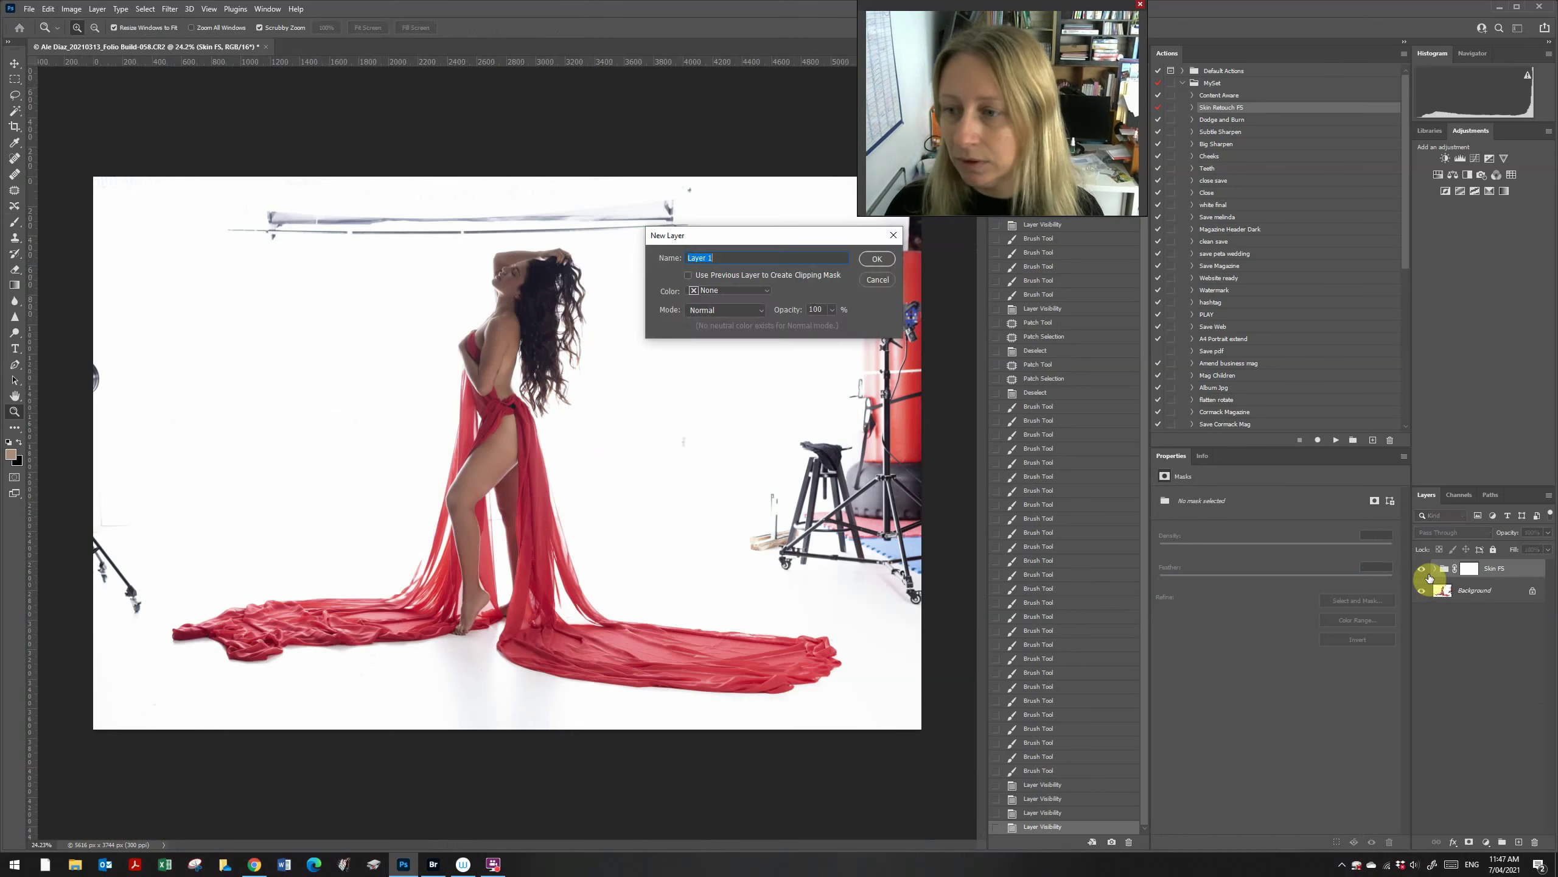
key("Return")
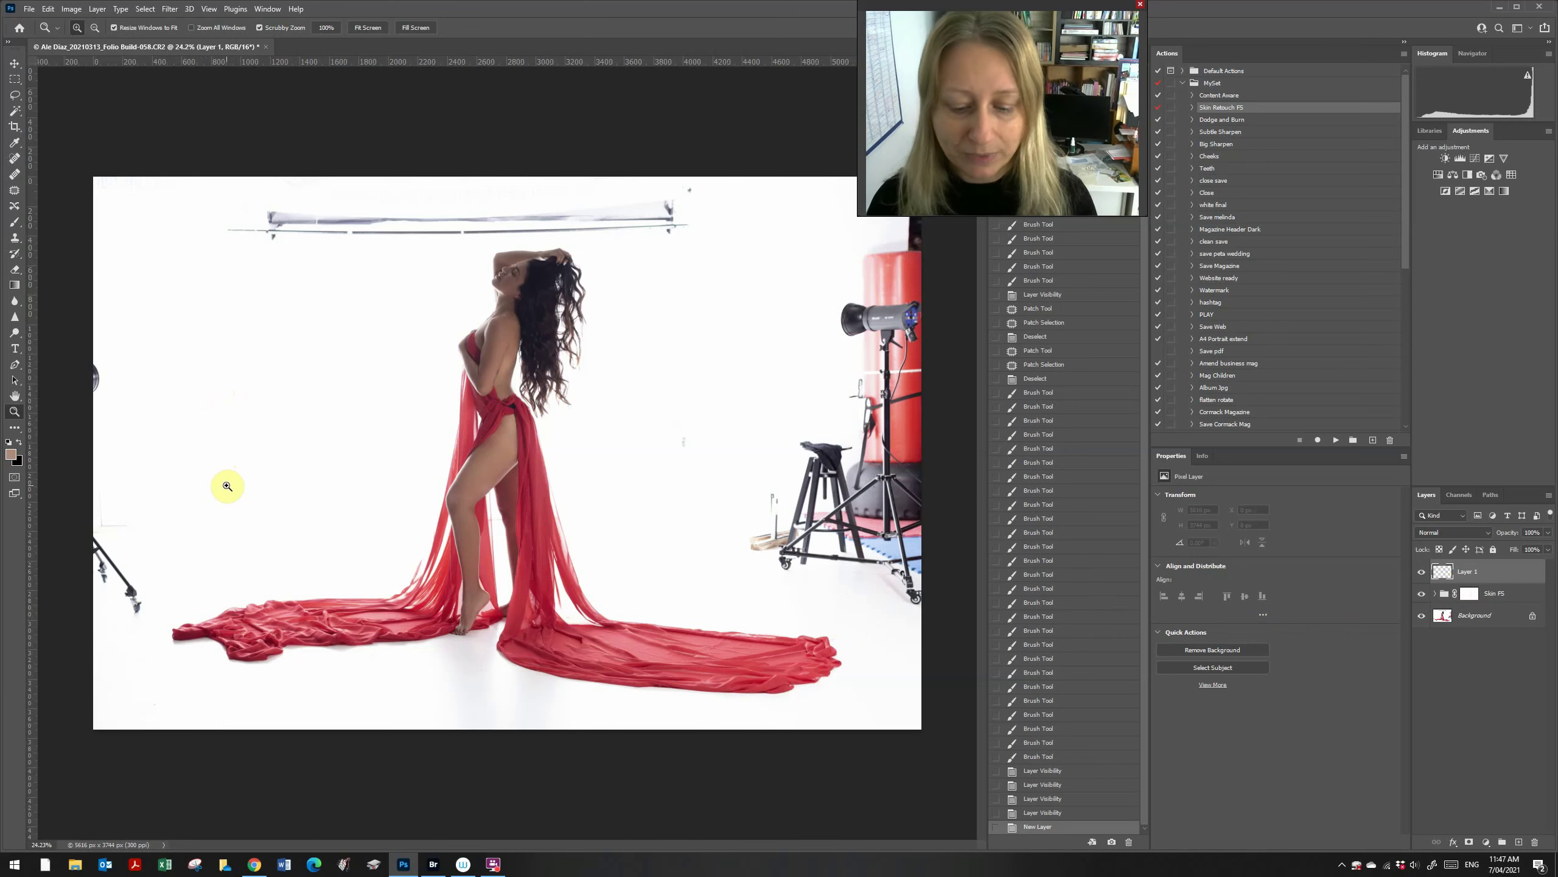
- Set the brush opacity to 100% and sample the white backdrop as the paint colour, undoing the test dab
key("b")
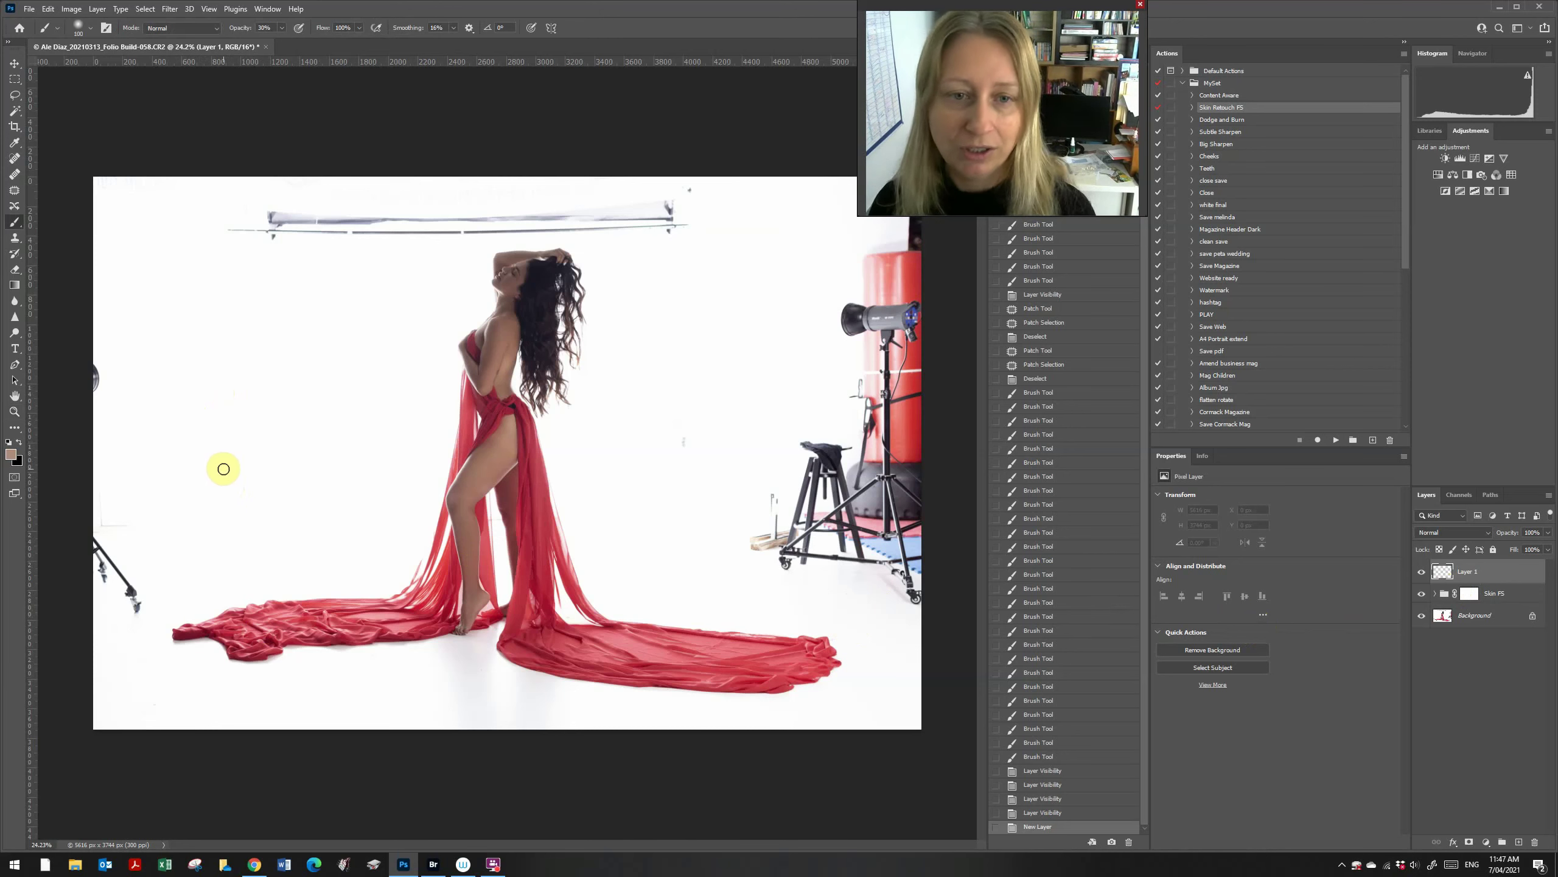
left_click_drag(282, 46, 387, 51)
left_click(335, 272)
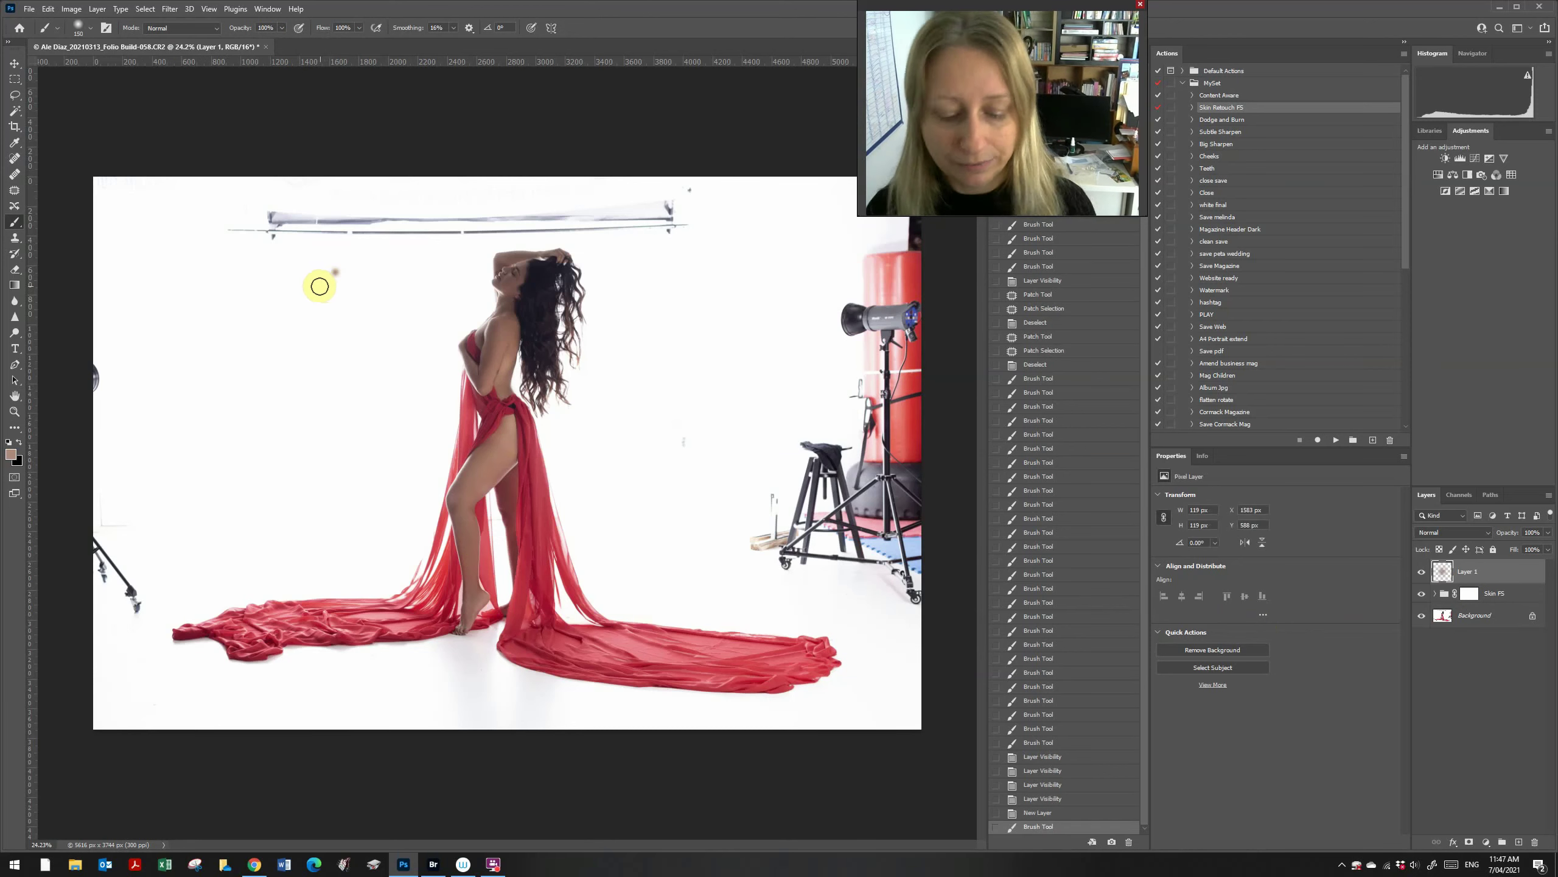
key("ctrl+z")
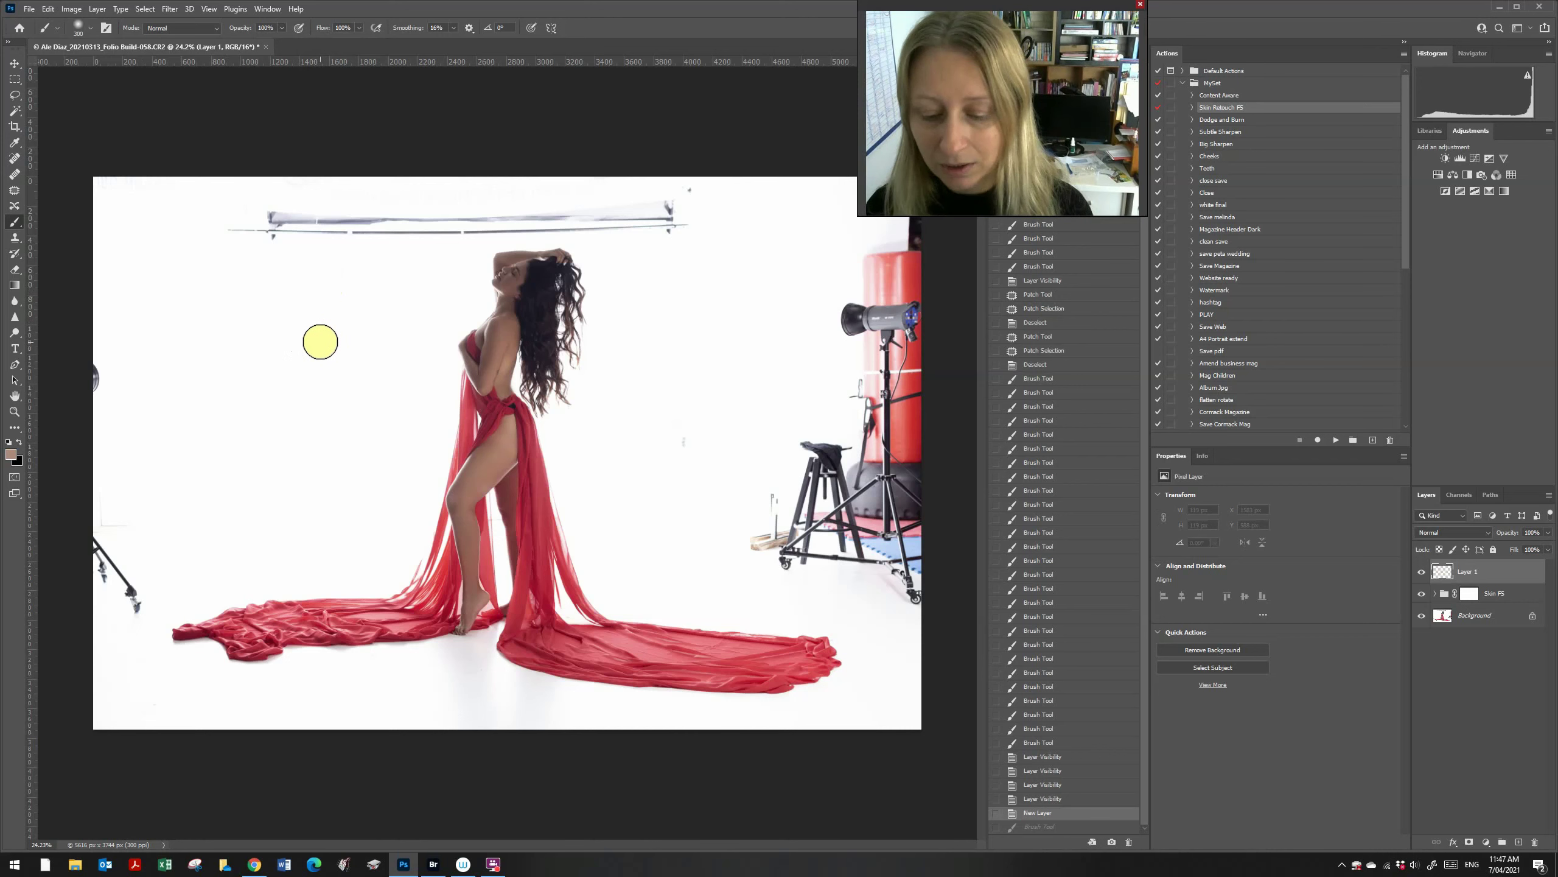
key("i")
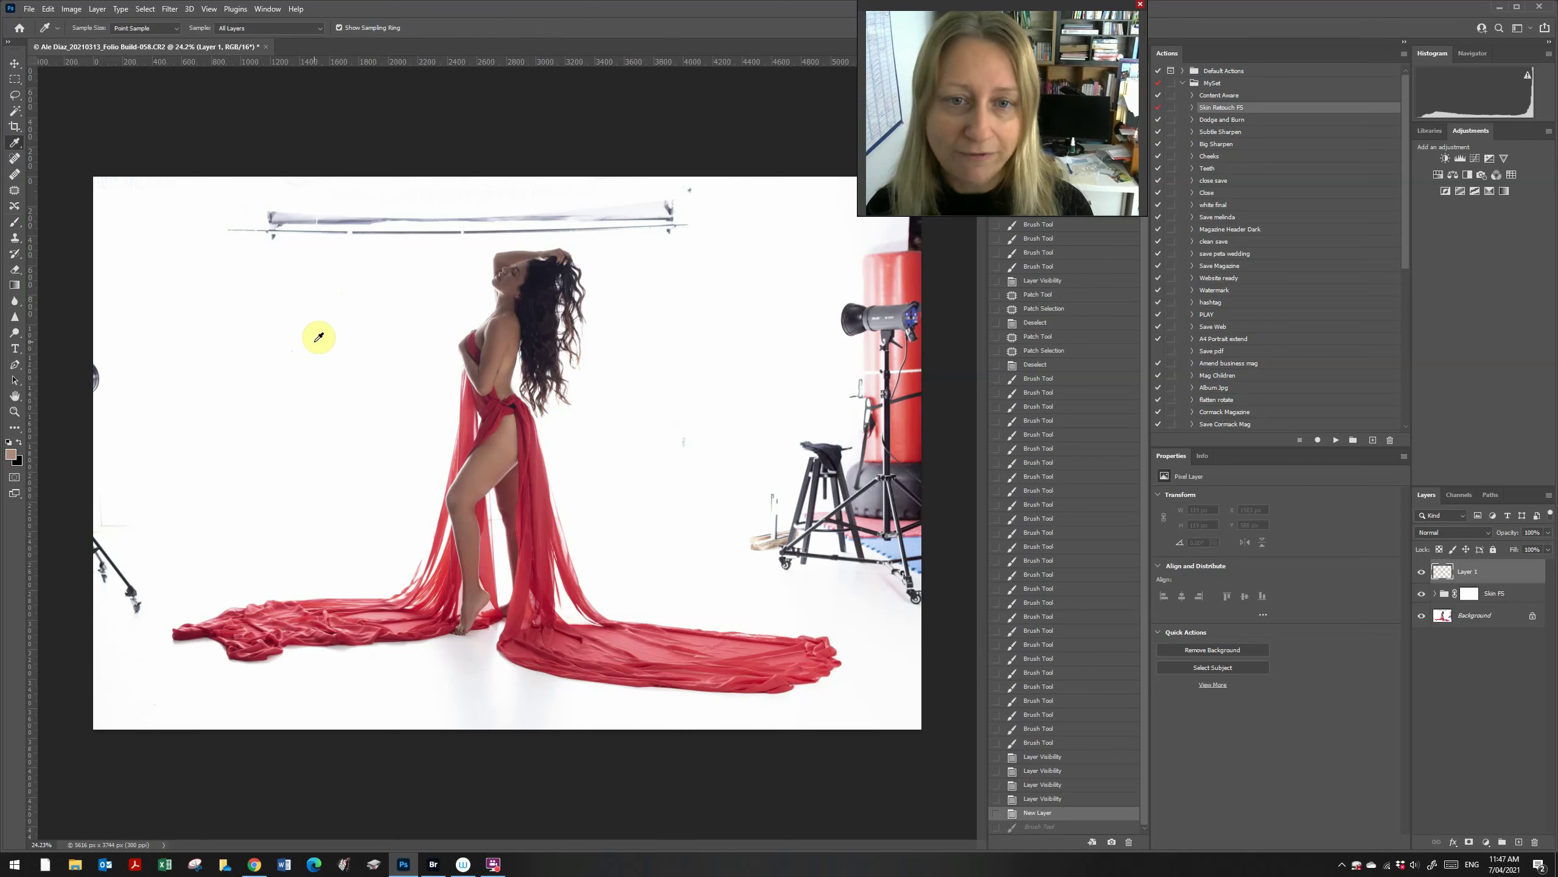
left_click(279, 303)
key("b")
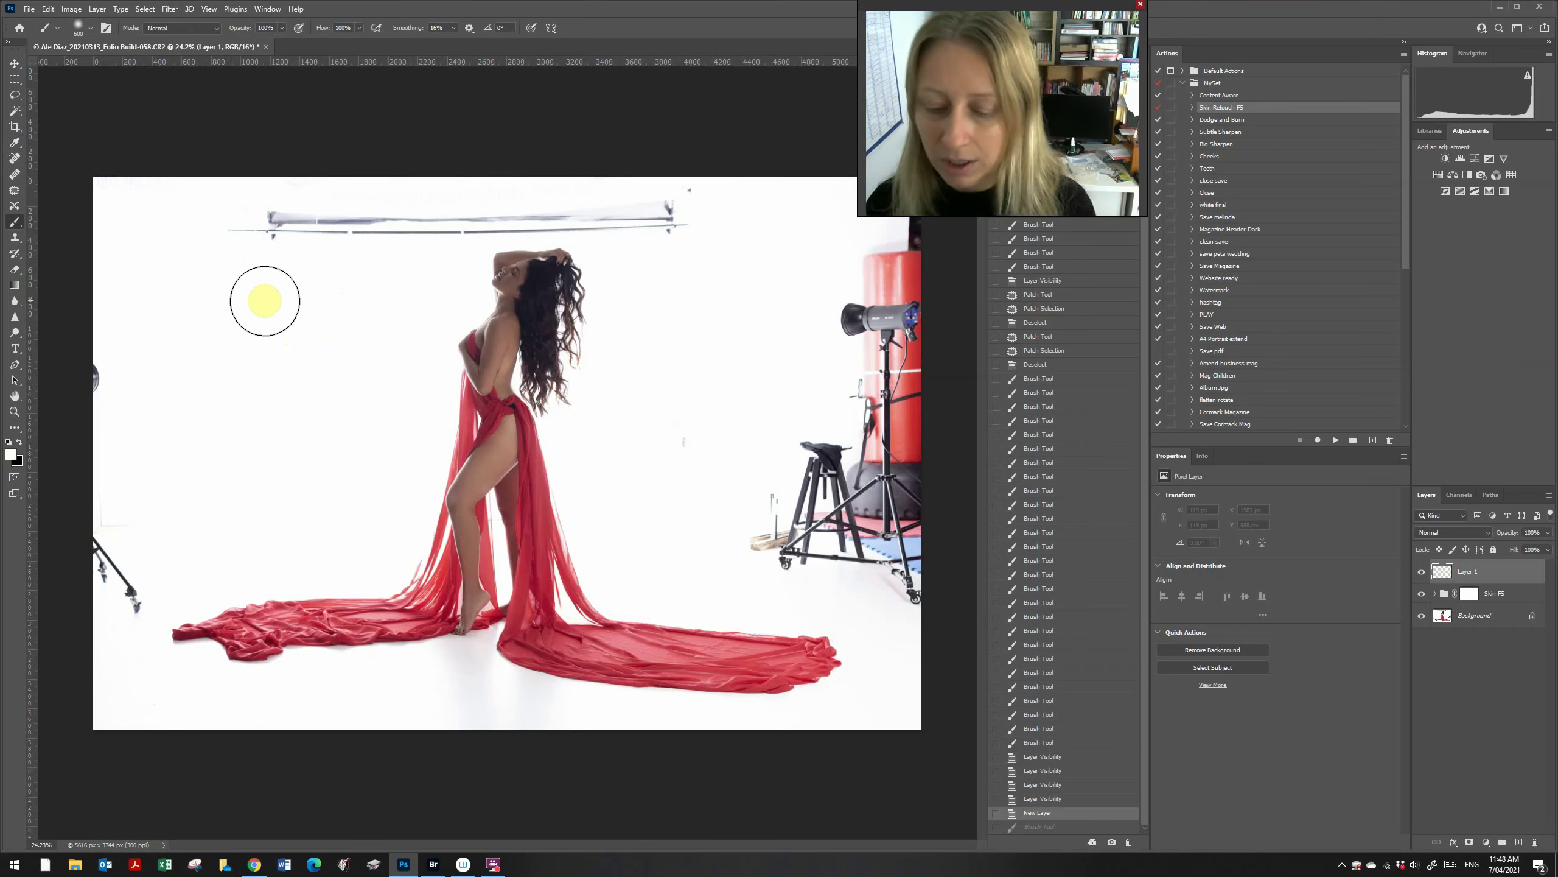
- Paint the sampled white on Layer 1 over the equipment along the photo's left edge and the left end of the overhead bar
key("bracketleft")
key("bracketleft")
left_click_drag(103, 361, 102, 408)
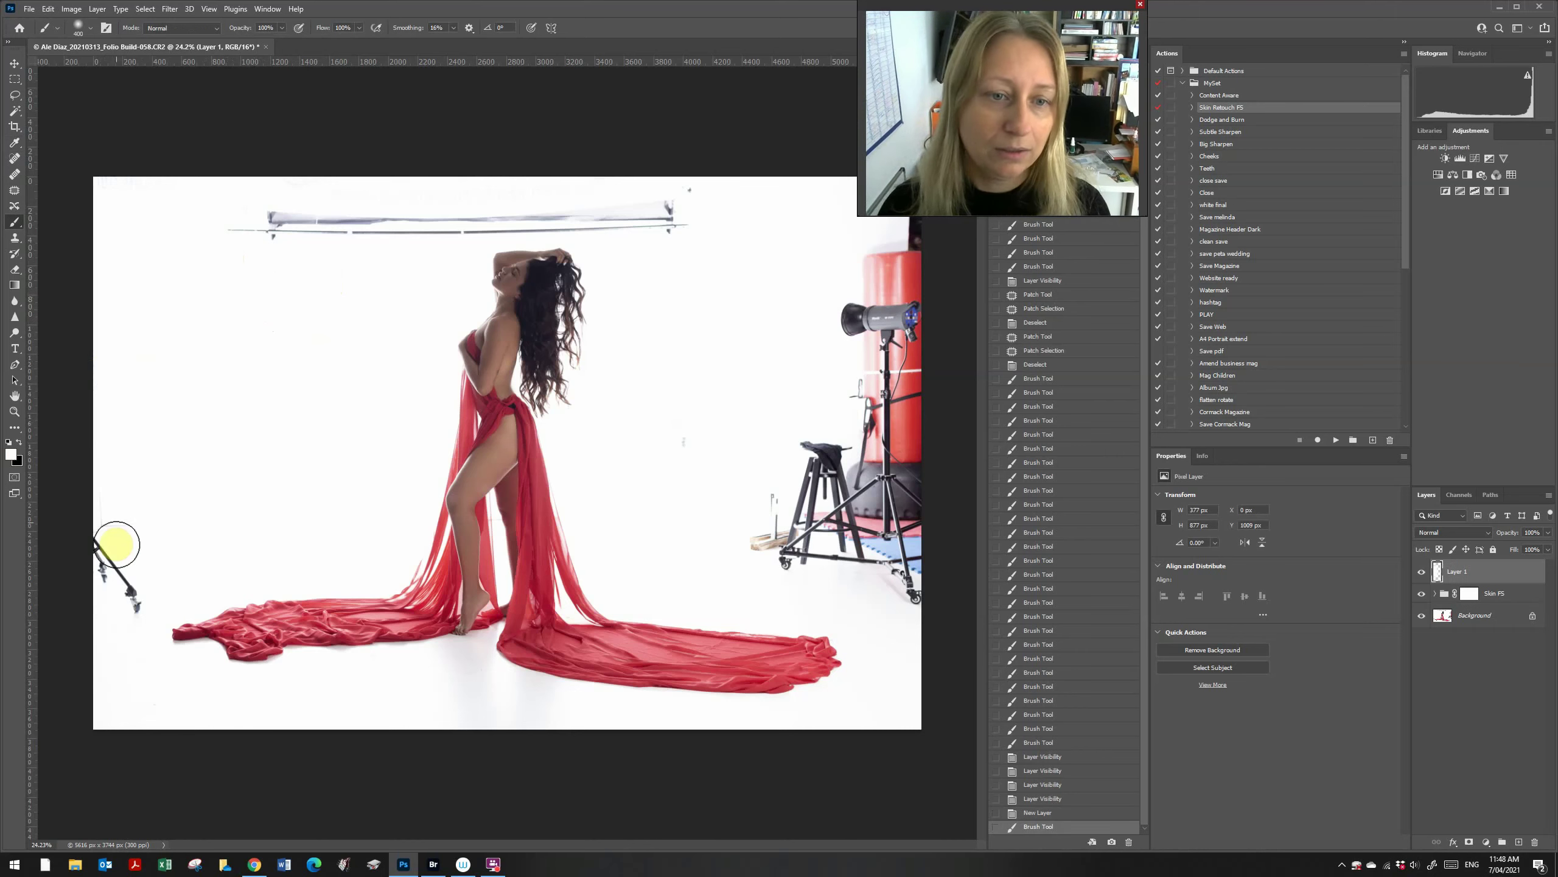
left_click_drag(131, 612, 77, 160)
mouse_move(248, 232)
left_mouse_down()
mouse_move(358, 218)
mouse_move(318, 232)
mouse_move(399, 228)
left_mouse_up()
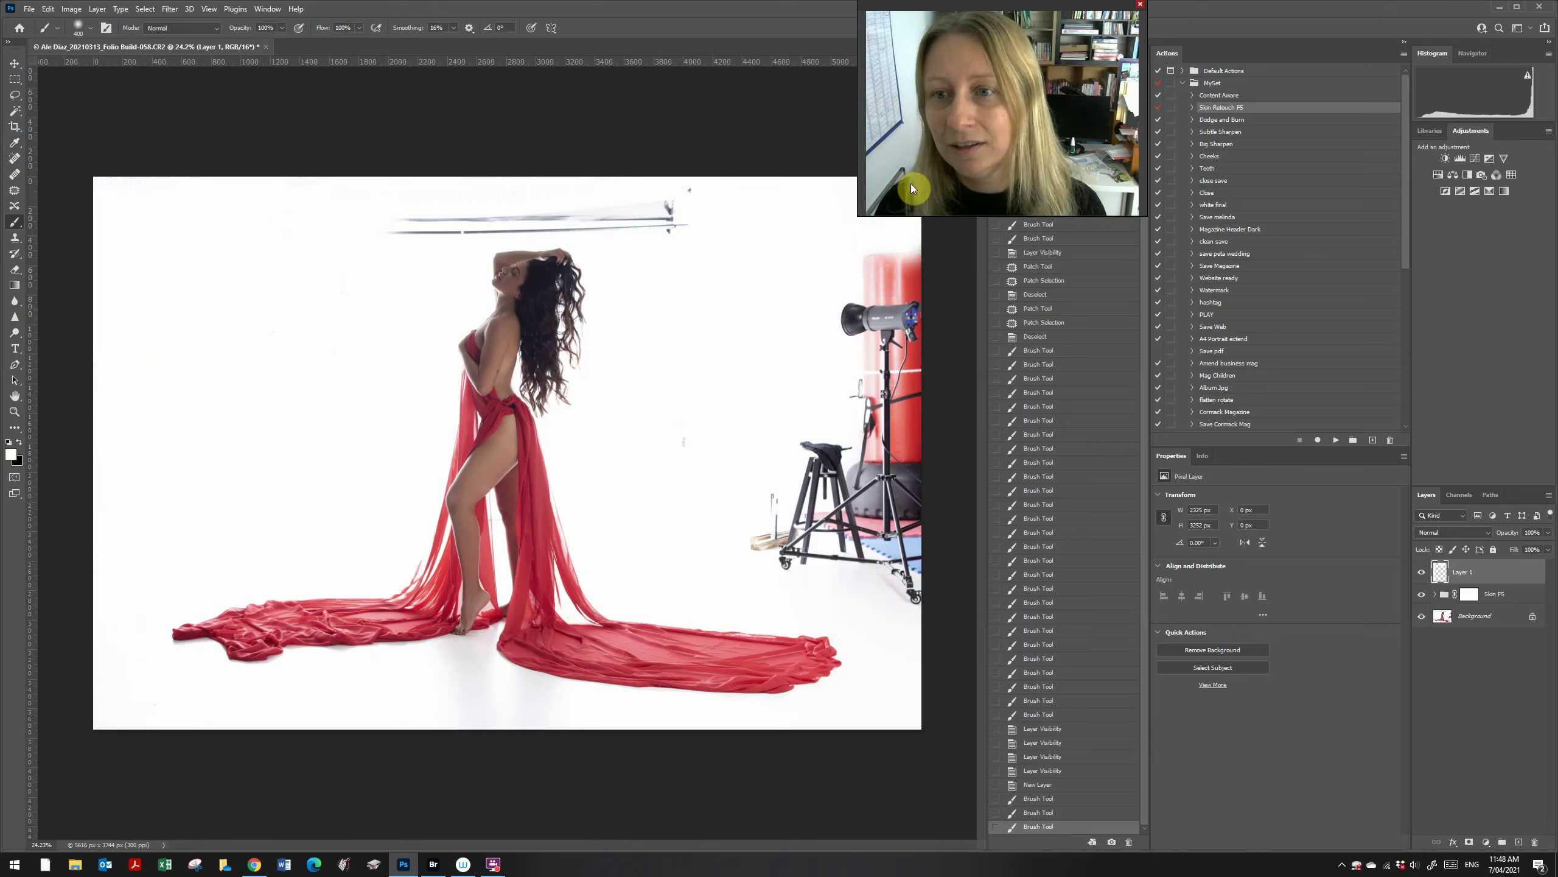
- Paint white on Layer 1 over the equipment along the photo's right edge and the remaining overhead bar, then compare with Layer 1 hidden and shown
mouse_move(899, 261)
left_mouse_down()
mouse_move(900, 228)
mouse_move(906, 310)
mouse_move(911, 286)
mouse_move(823, 379)
mouse_move(943, 361)
mouse_move(761, 488)
mouse_move(755, 531)
mouse_move(927, 590)
mouse_move(912, 582)
mouse_move(930, 390)
mouse_move(896, 498)
mouse_move(872, 522)
mouse_move(811, 517)
mouse_move(888, 549)
mouse_move(802, 501)
mouse_move(882, 450)
mouse_move(916, 366)
mouse_move(830, 475)
mouse_move(864, 465)
mouse_move(842, 488)
mouse_move(911, 526)
mouse_move(909, 476)
mouse_move(930, 572)
left_mouse_up()
mouse_move(673, 253)
left_mouse_down()
mouse_move(659, 226)
mouse_move(706, 174)
left_mouse_up()
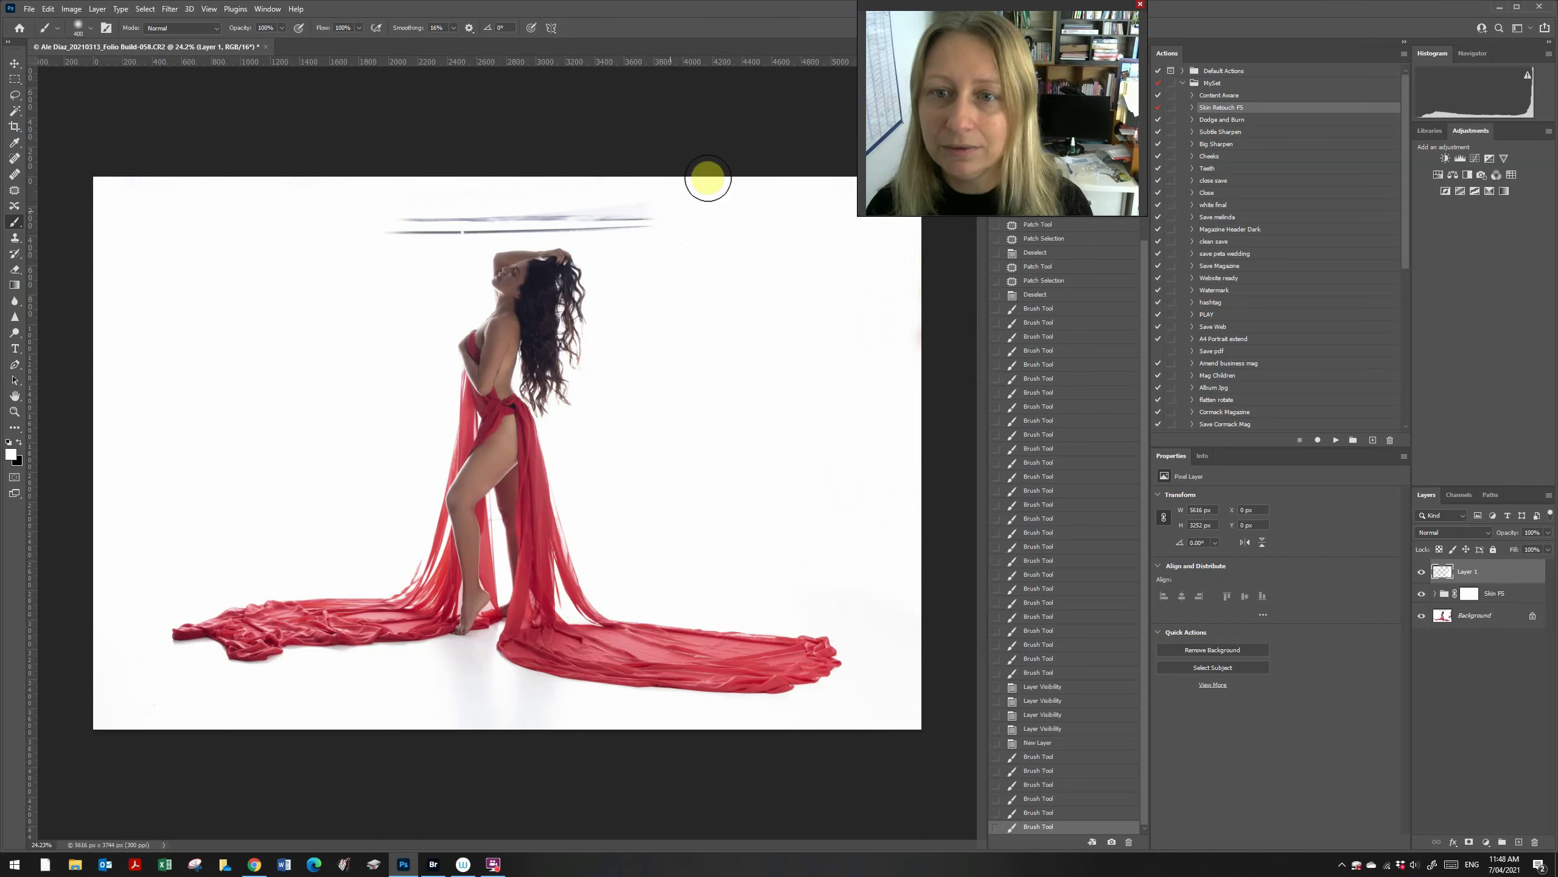
key("bracketleft")
key("bracketleft")
key("bracketleft")
key("bracketleft")
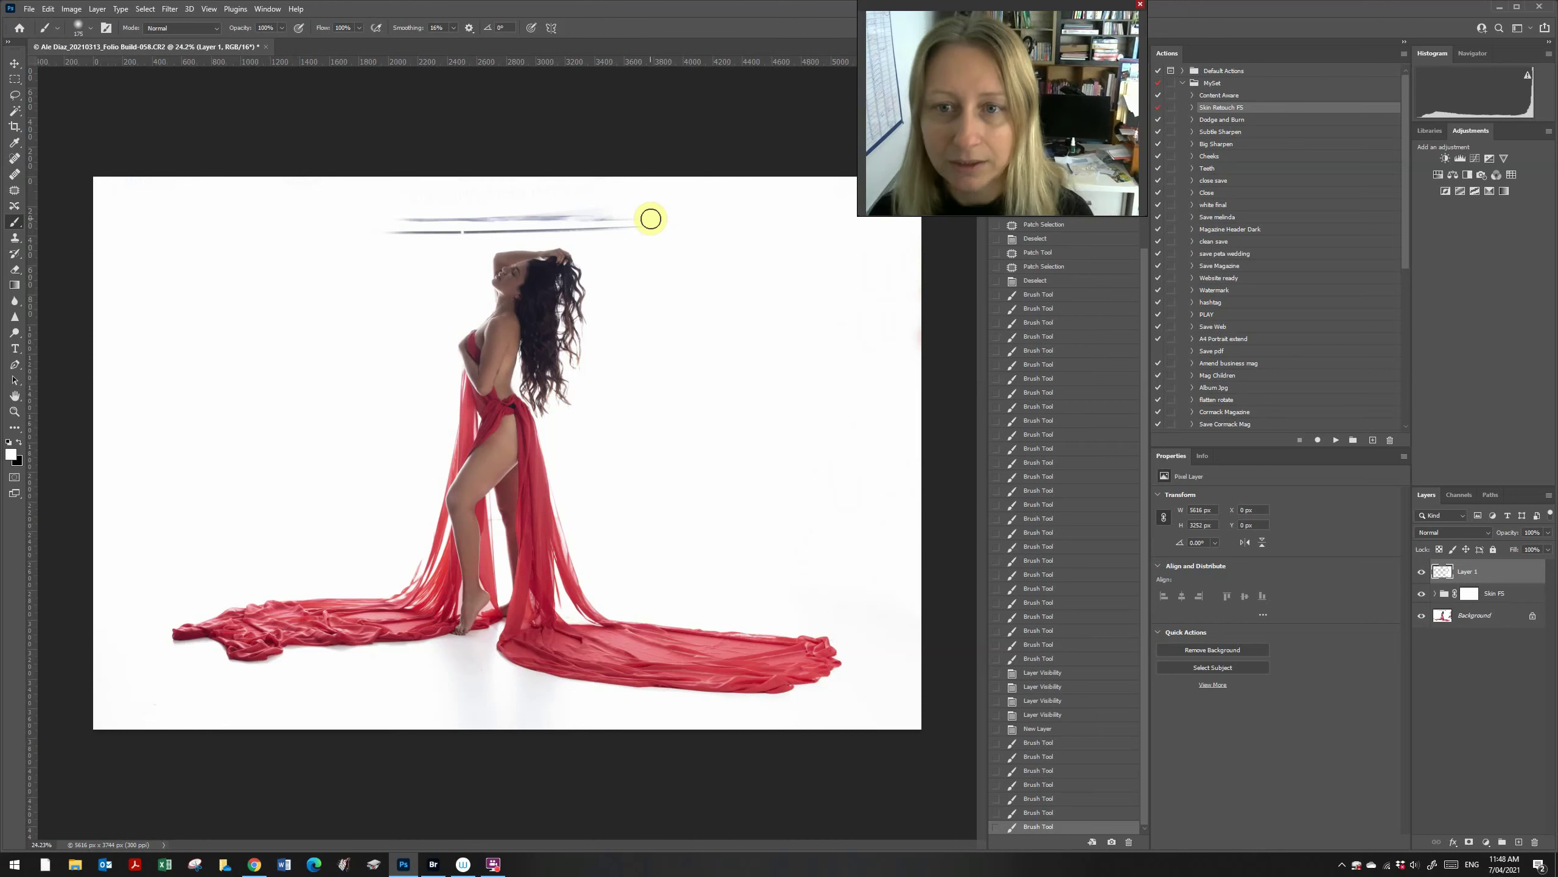
mouse_move(647, 216)
left_mouse_down()
mouse_move(540, 210)
mouse_move(561, 216)
mouse_move(463, 220)
mouse_move(458, 196)
mouse_move(374, 191)
mouse_move(574, 189)
mouse_move(422, 192)
mouse_move(435, 223)
mouse_move(391, 232)
mouse_move(563, 224)
mouse_move(421, 227)
mouse_move(523, 194)
left_mouse_up()
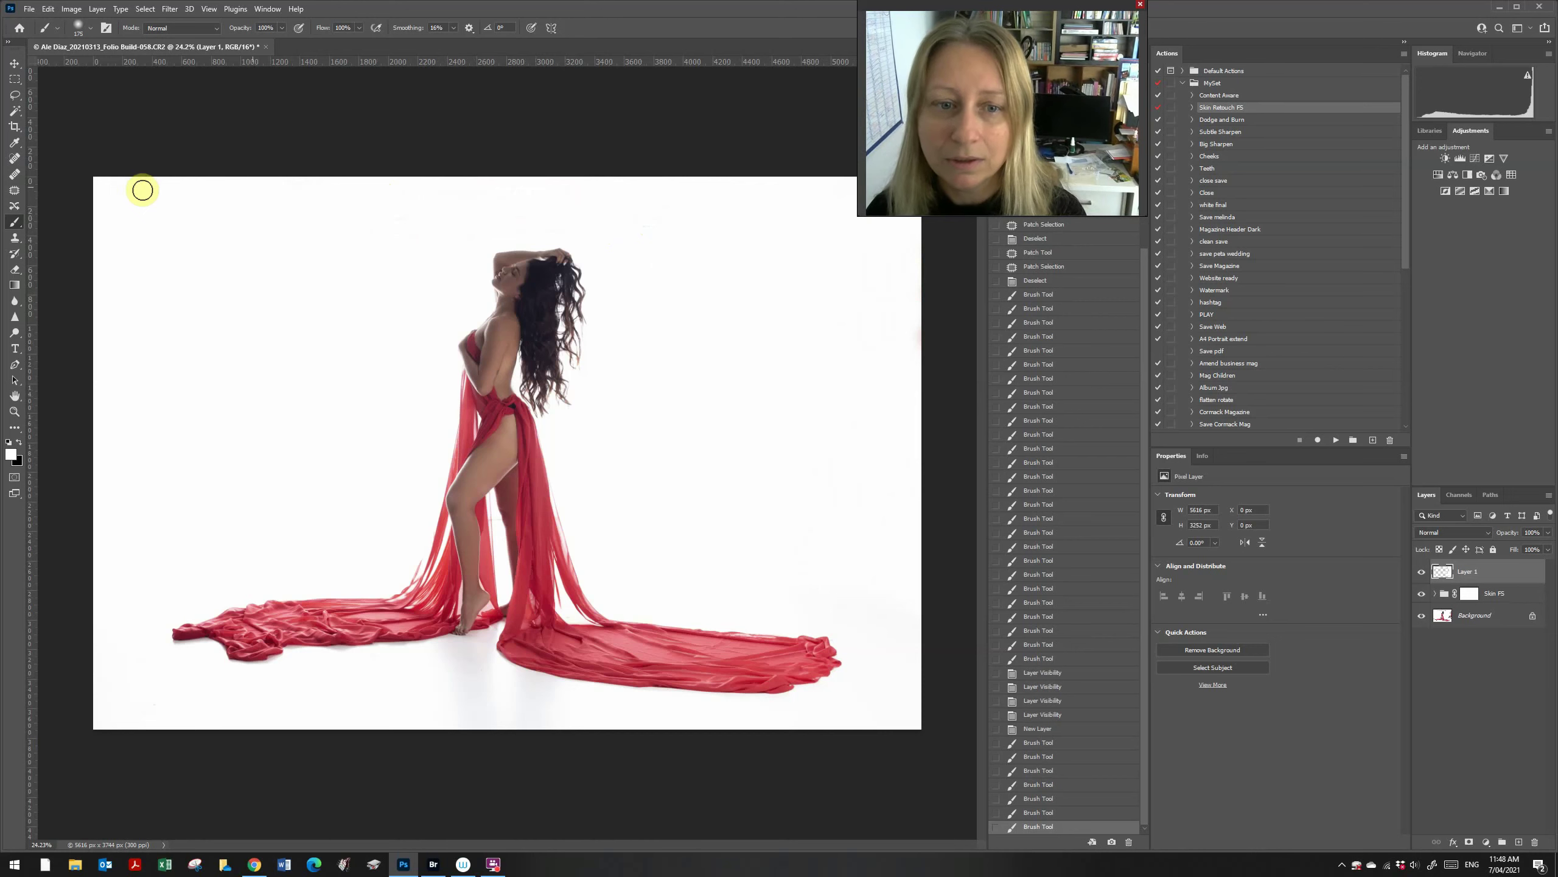
left_click(1426, 573)
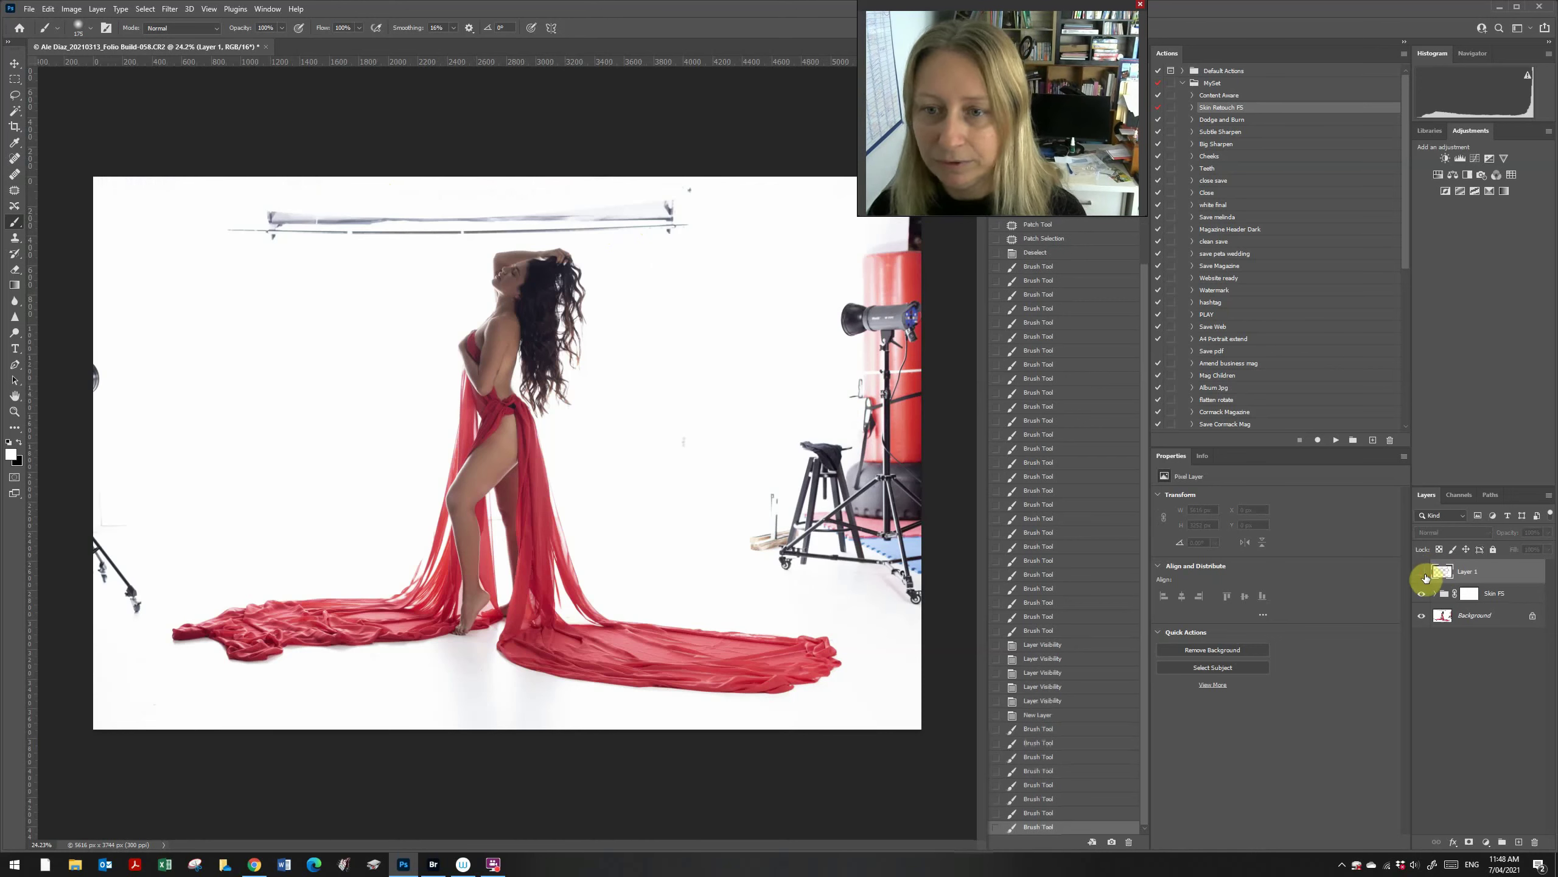
left_click(1421, 573)
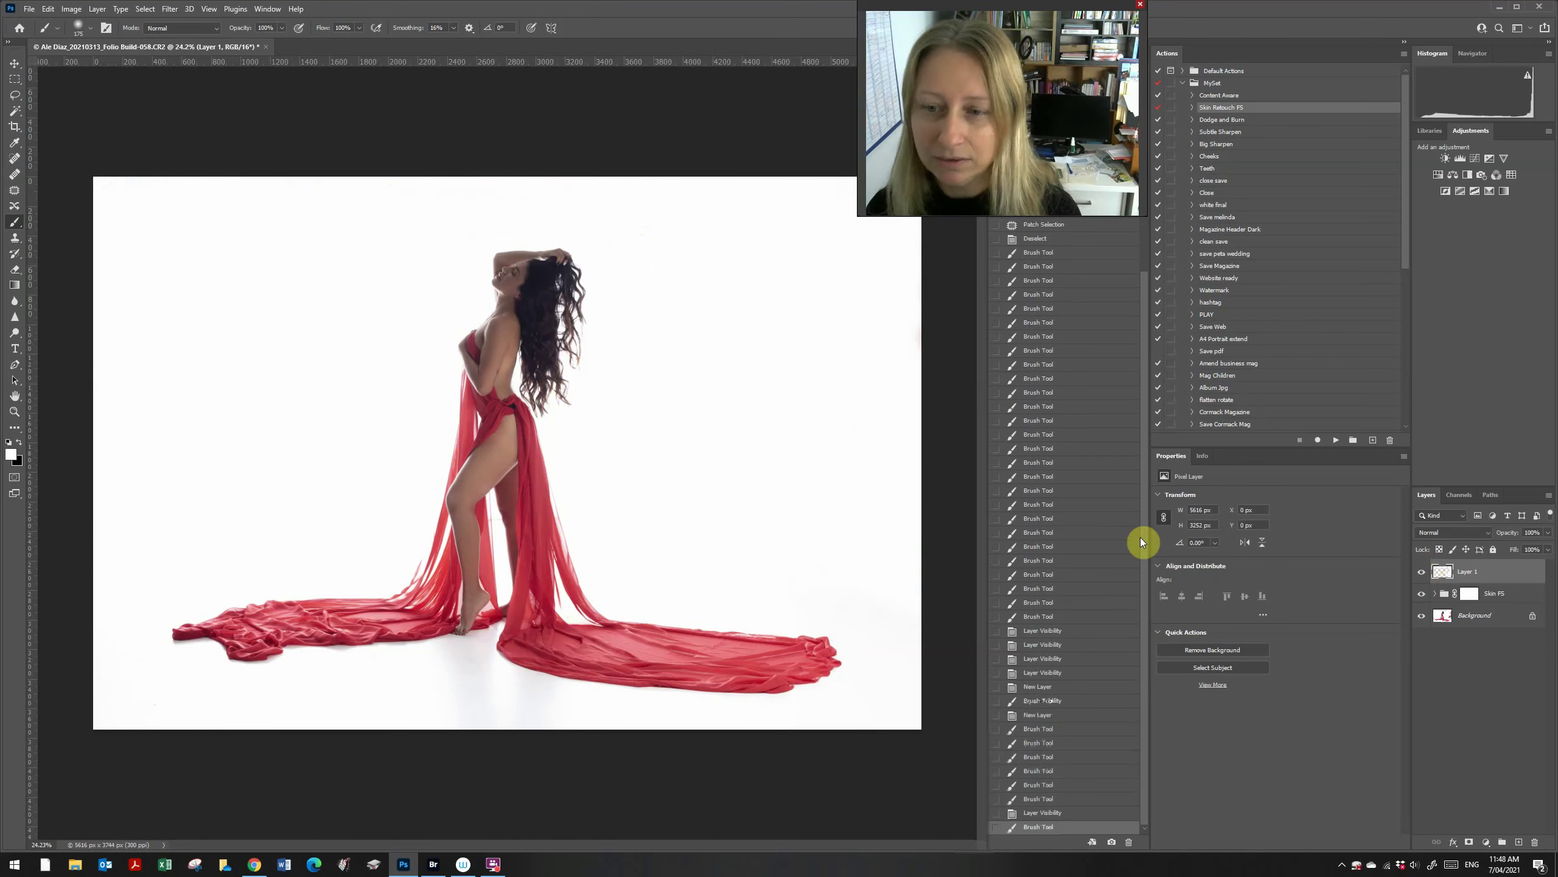
- Enlarge the brush and paint white over the backdrop above and right of the model and along its left side
key("bracketright")
key("bracketright")
key("bracketright")
key("bracketright")
mouse_move(618, 193)
left_mouse_down()
mouse_move(686, 229)
mouse_move(789, 212)
left_mouse_up()
key("bracketright")
key("bracketright")
key("bracketright")
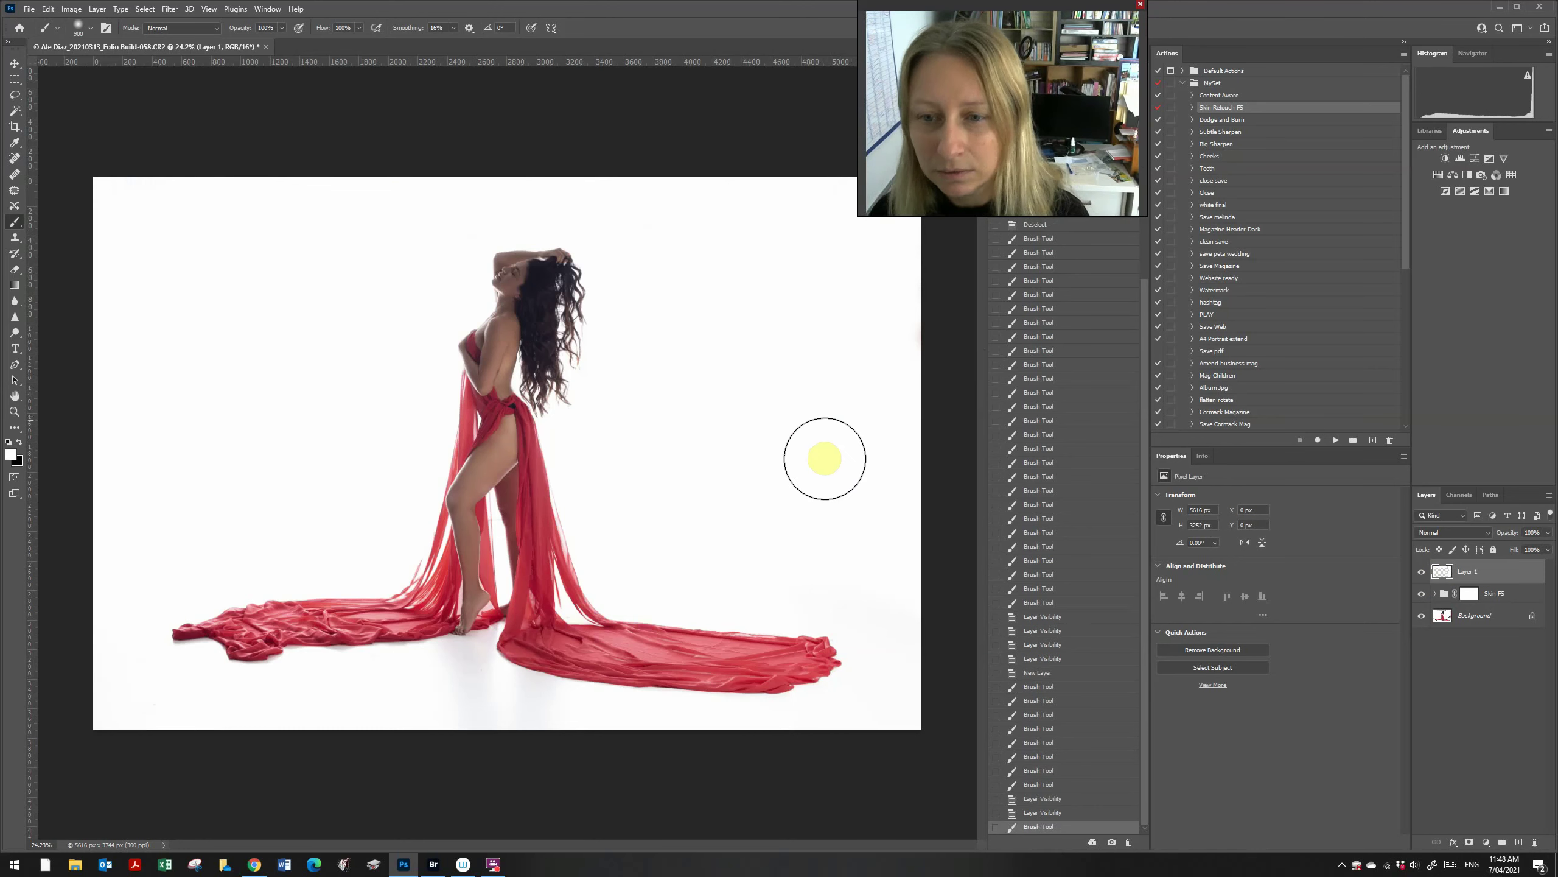
key("bracketright")
key("bracketright")
mouse_move(838, 502)
left_mouse_down()
mouse_move(922, 425)
mouse_move(938, 375)
left_mouse_up()
mouse_move(275, 379)
left_mouse_down()
mouse_move(127, 424)
mouse_move(119, 362)
mouse_move(134, 334)
mouse_move(160, 368)
left_mouse_up()
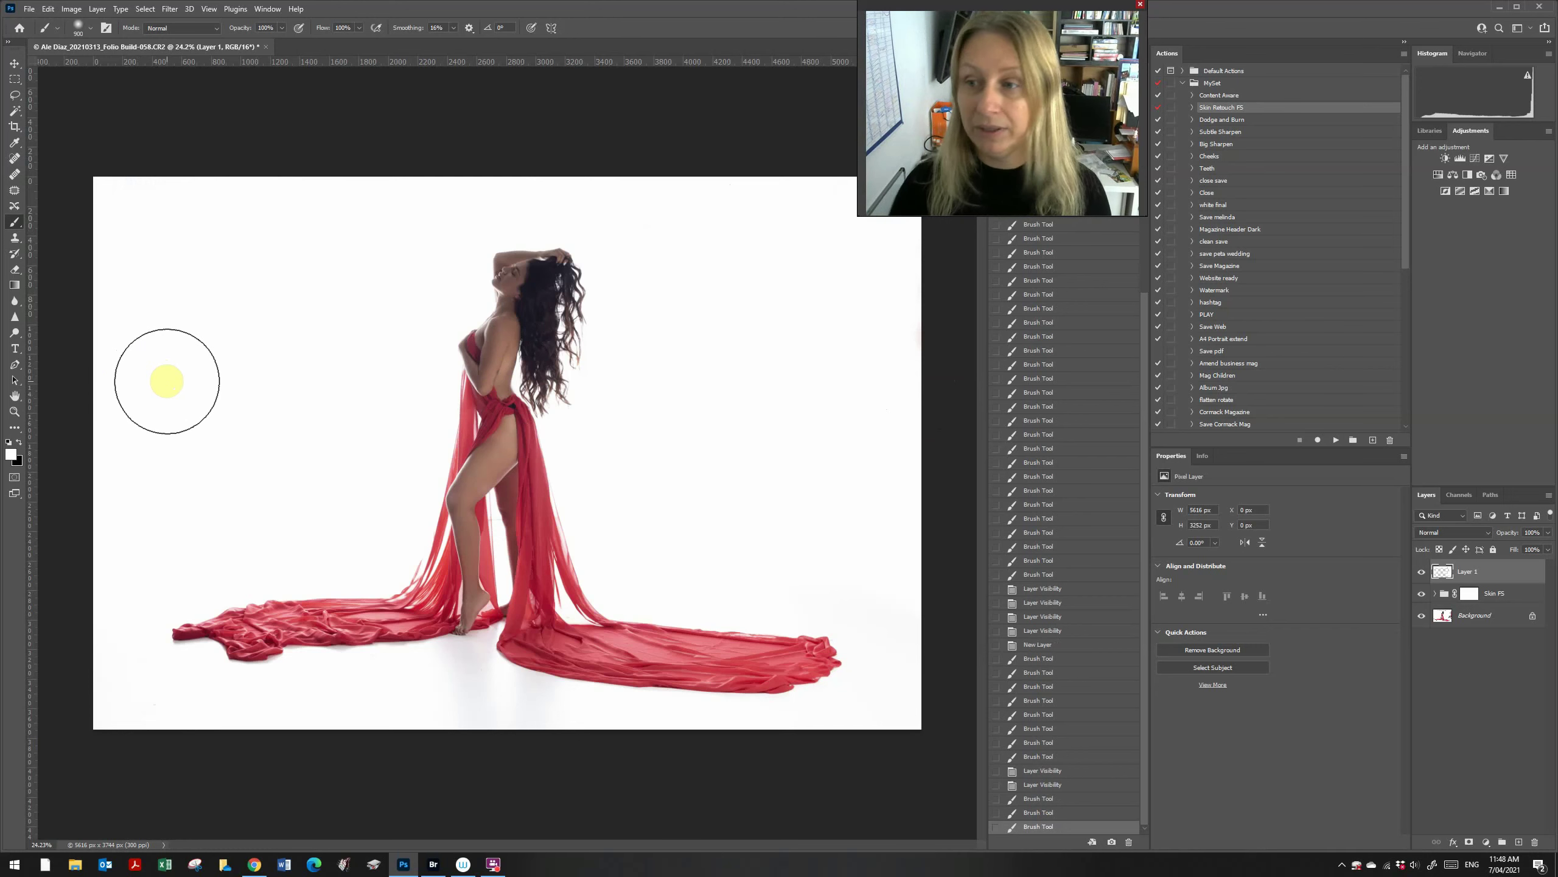
- Add a Brightness/Contrast adjustment layer with brightness -150 to expose leftover marks on the white backdrop
left_click(1444, 158)
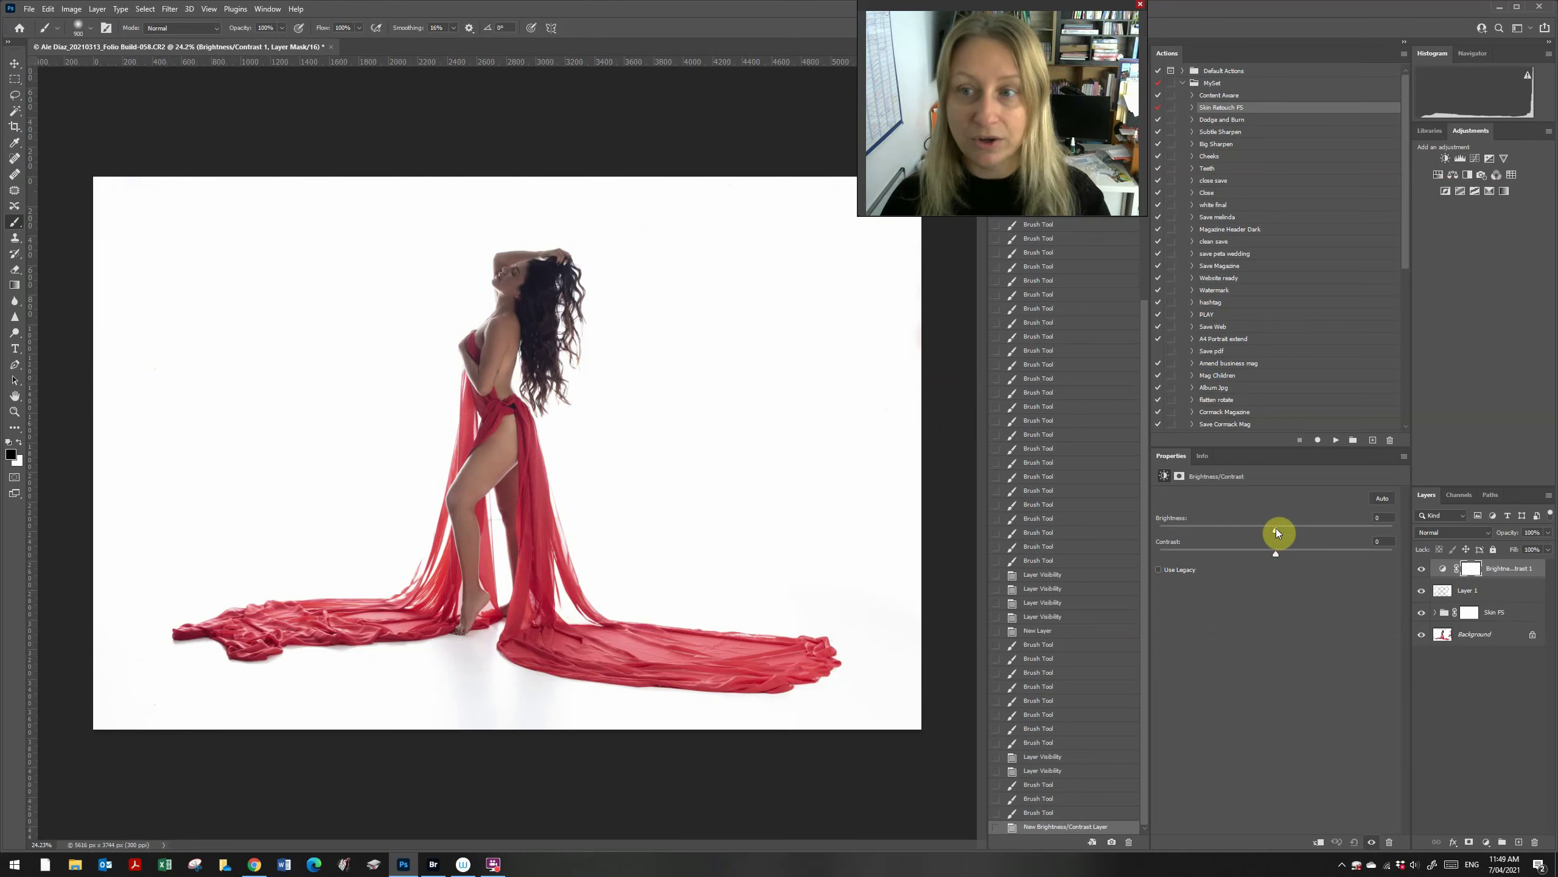
left_click_drag(1276, 528, 1100, 548)
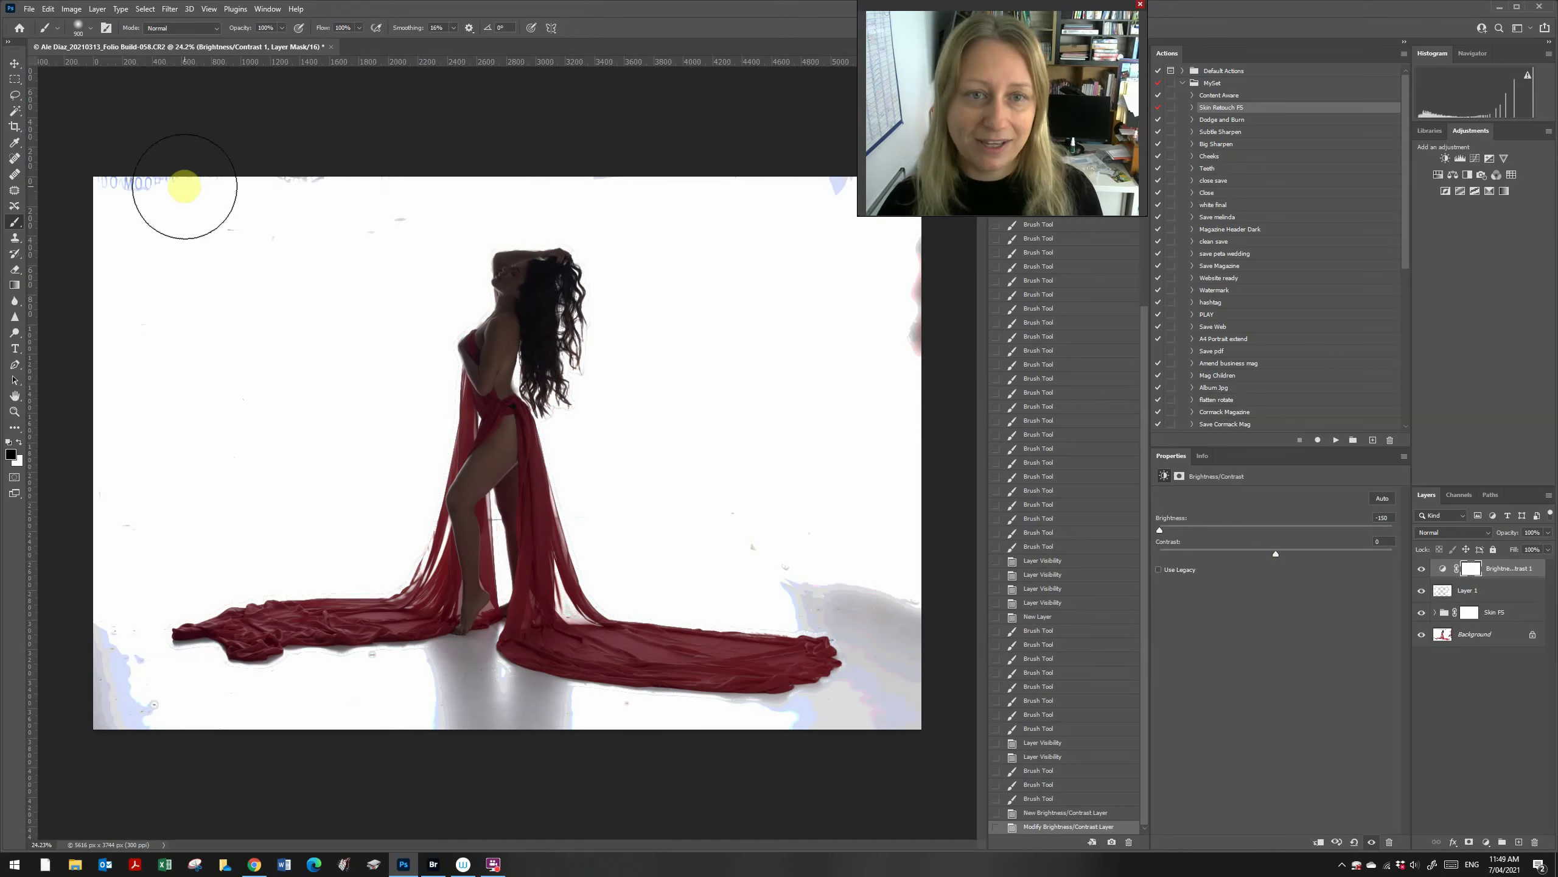
- Paint white on Layer 1 over the exposed lettering, patches and specks around the backdrop's upper corners, edges and left side
left_click(1443, 591)
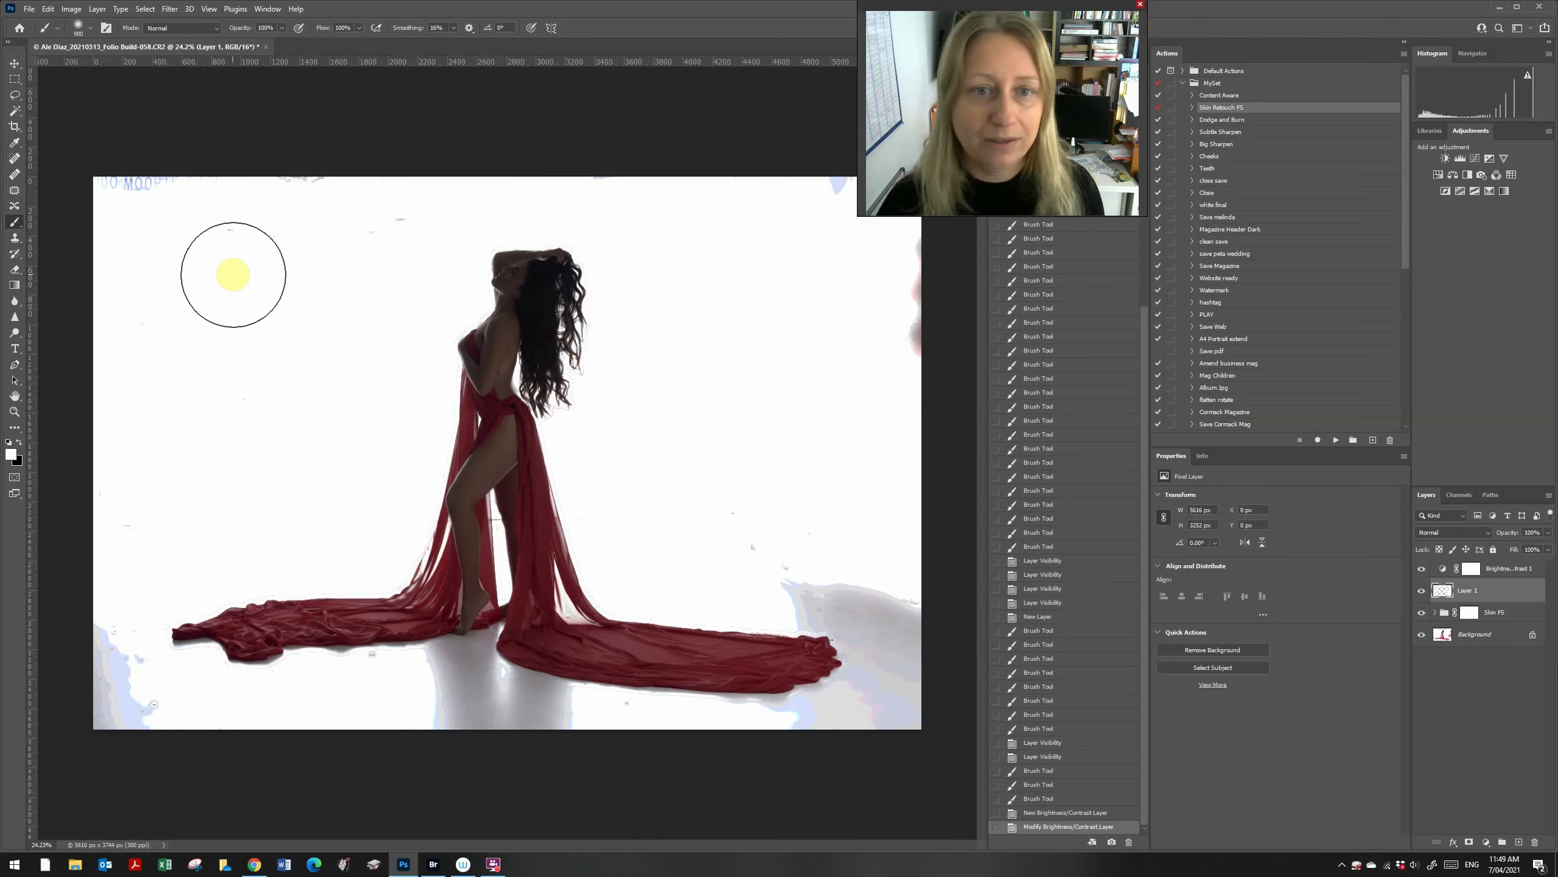
left_click(344, 198)
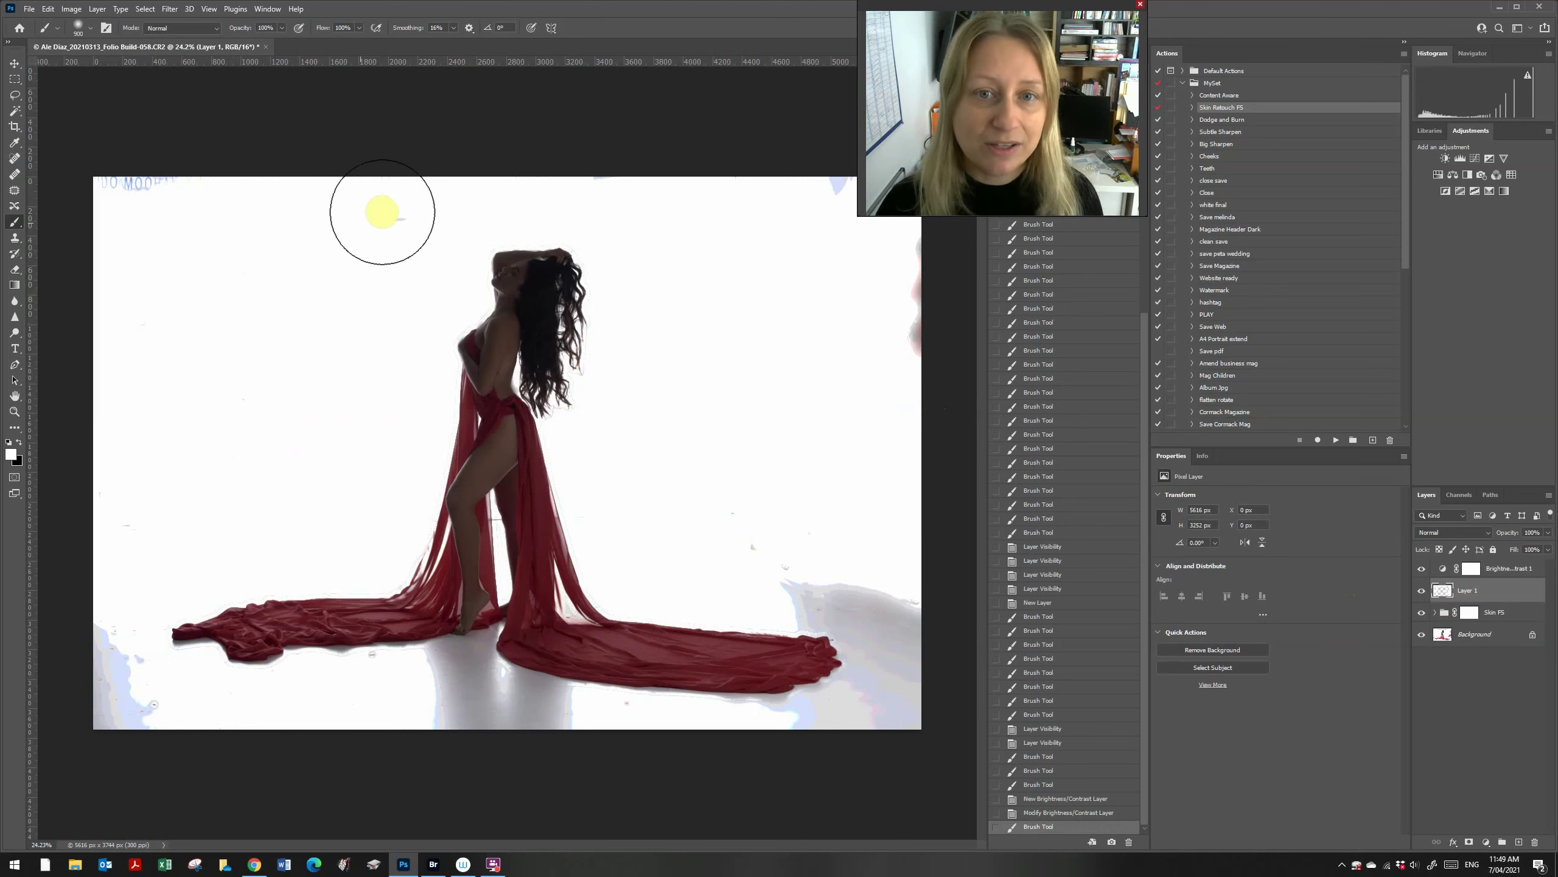
mouse_move(292, 202)
left_mouse_down()
mouse_move(179, 162)
mouse_move(112, 242)
mouse_move(111, 323)
mouse_move(55, 421)
left_mouse_up()
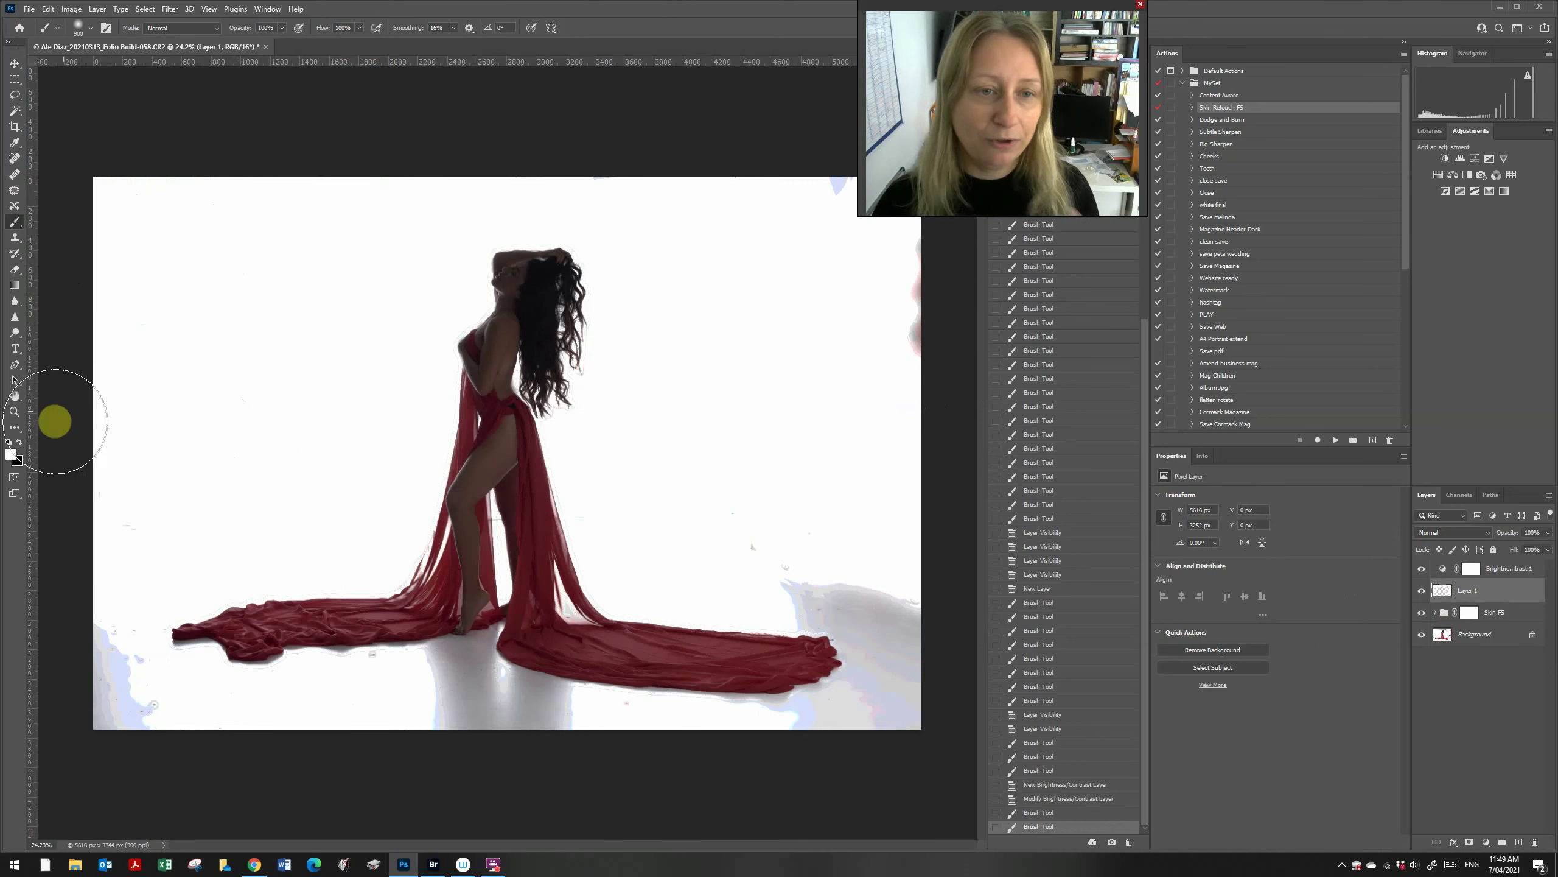
mouse_move(817, 197)
left_mouse_down()
mouse_move(937, 410)
mouse_move(921, 313)
left_mouse_up()
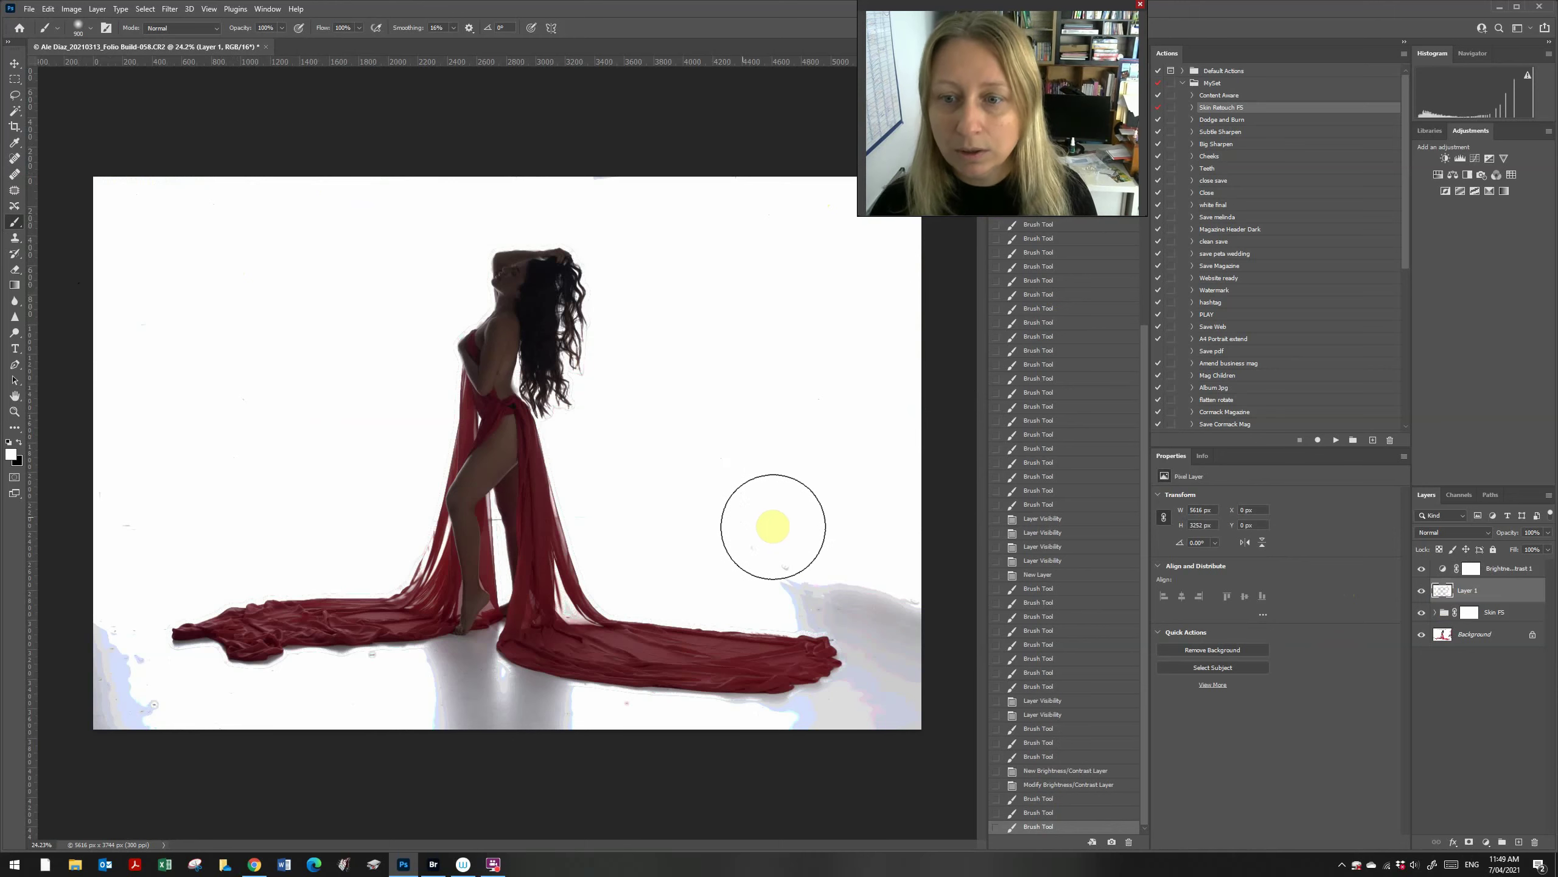
left_click(120, 501)
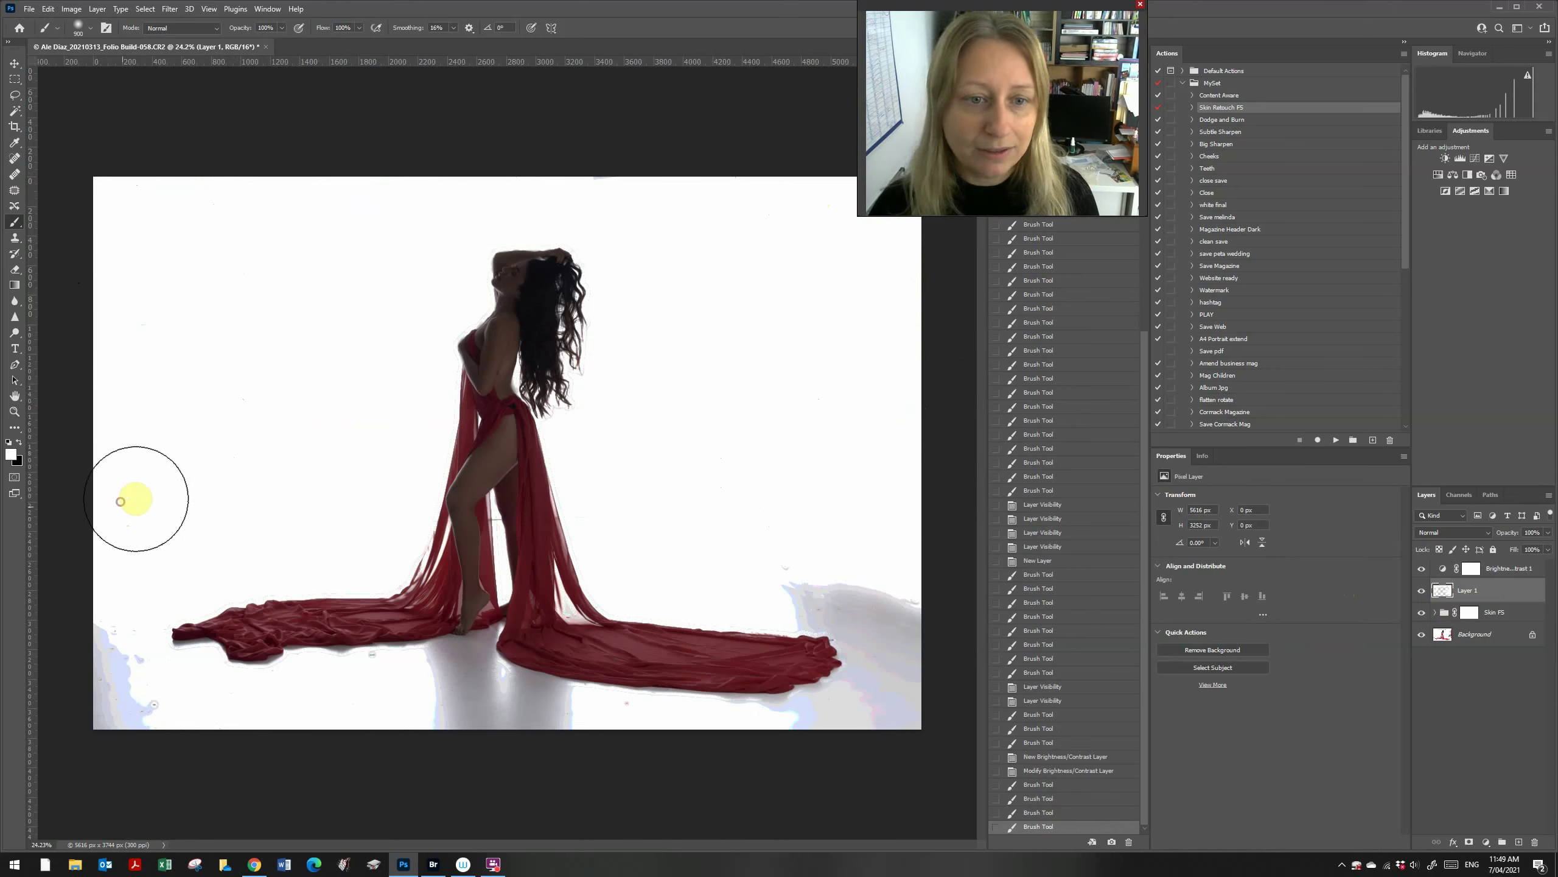
mouse_move(136, 498)
left_mouse_down()
mouse_move(162, 150)
mouse_move(146, 149)
mouse_move(306, 244)
left_mouse_up()
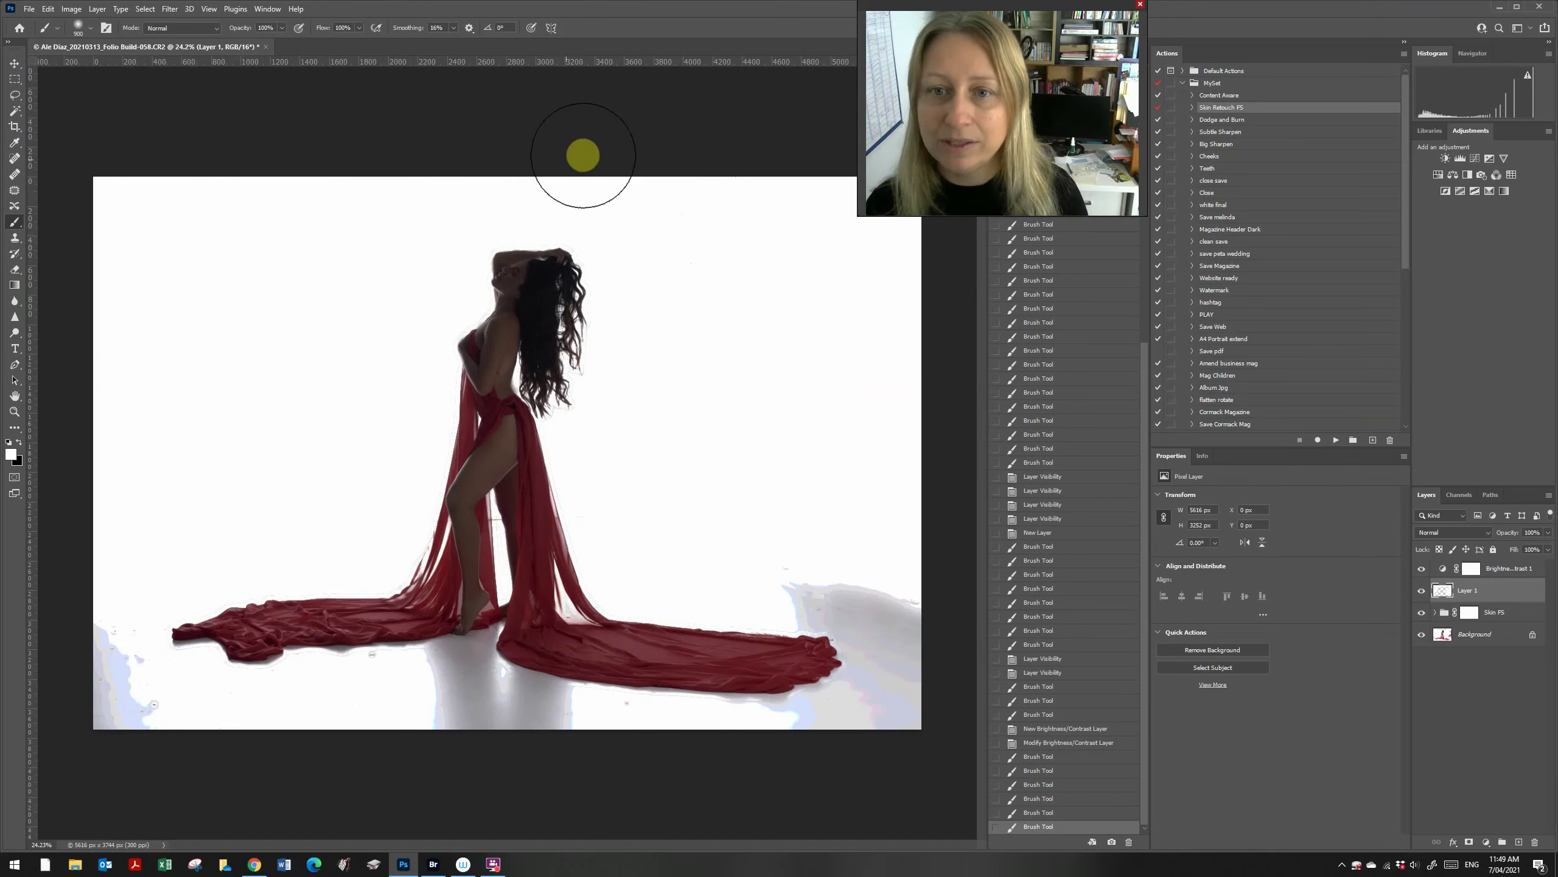
left_click(582, 155)
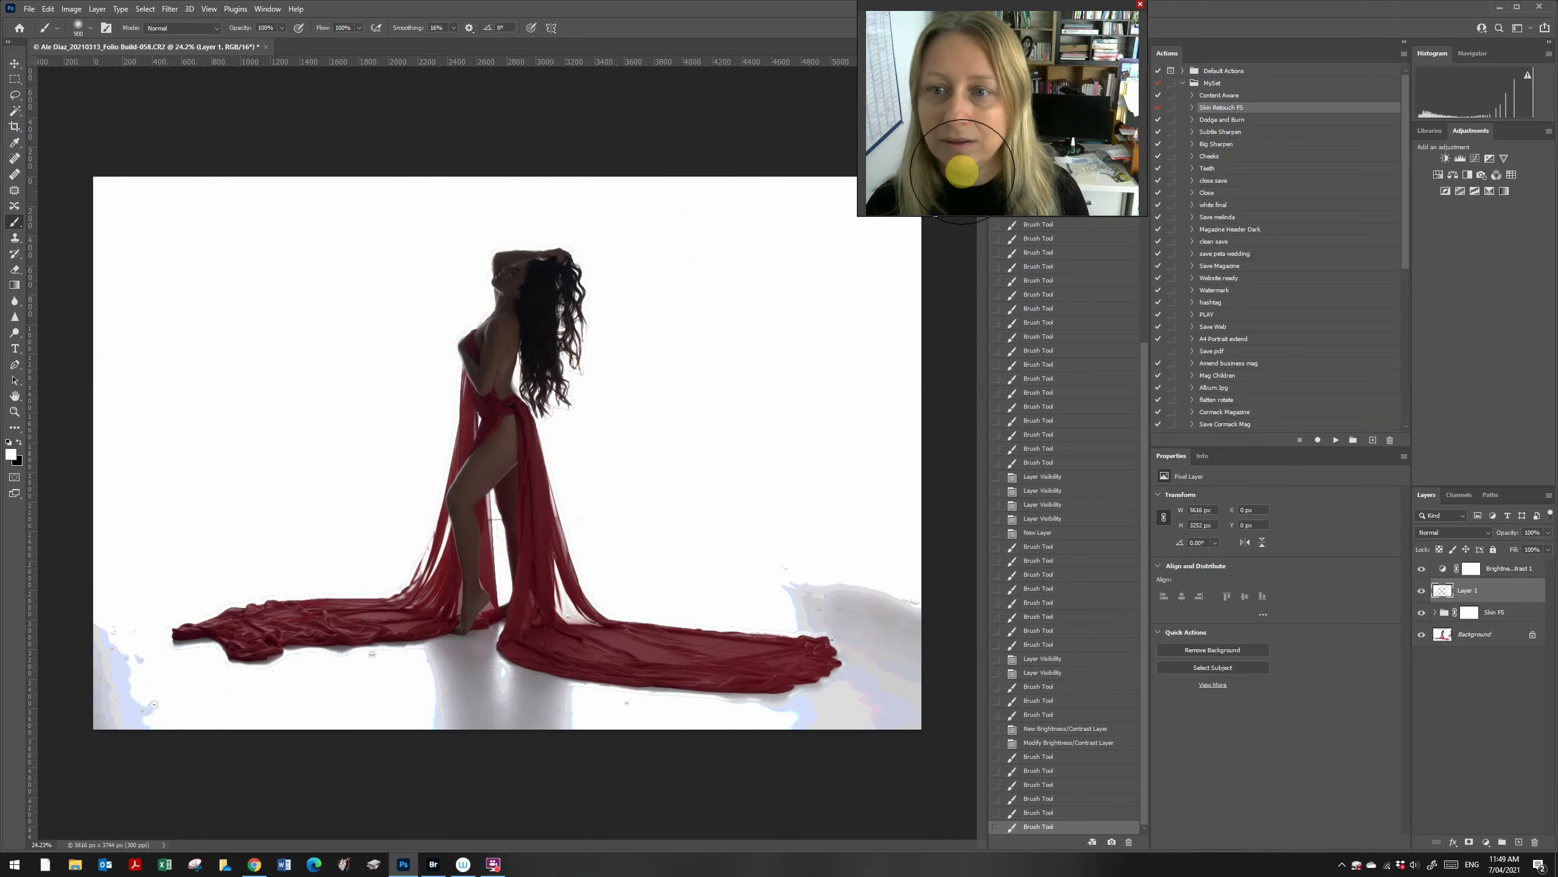
- Hide the Brightness/Contrast layer and touch up the backdrop's upper-left edge and upper-right area with white on Layer 1
left_click(1422, 568)
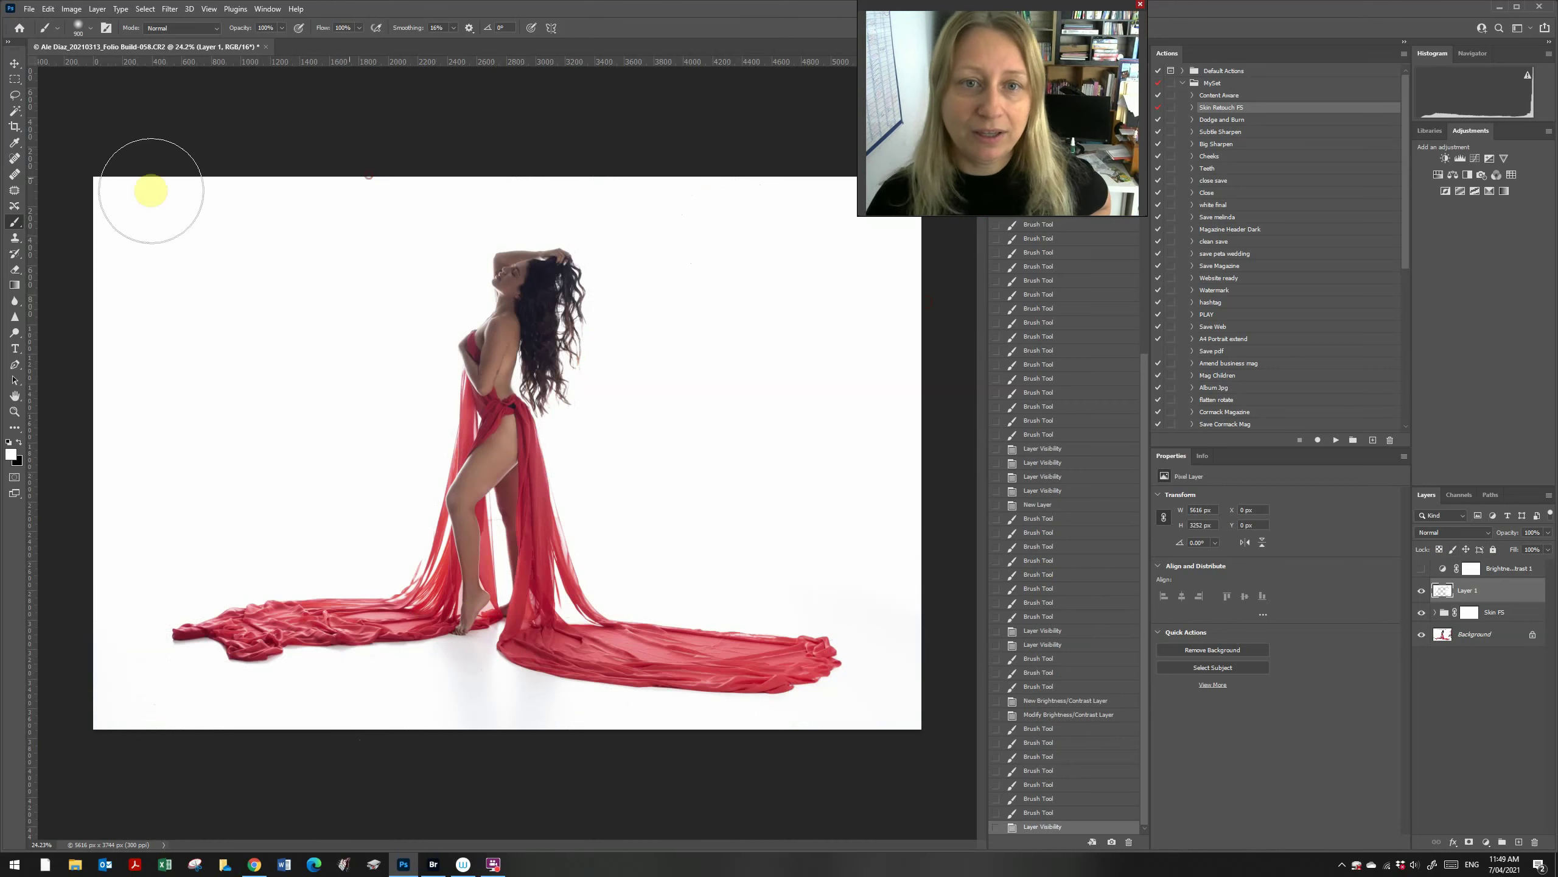
left_click_drag(107, 200, 111, 302)
left_click_drag(728, 248, 864, 212)
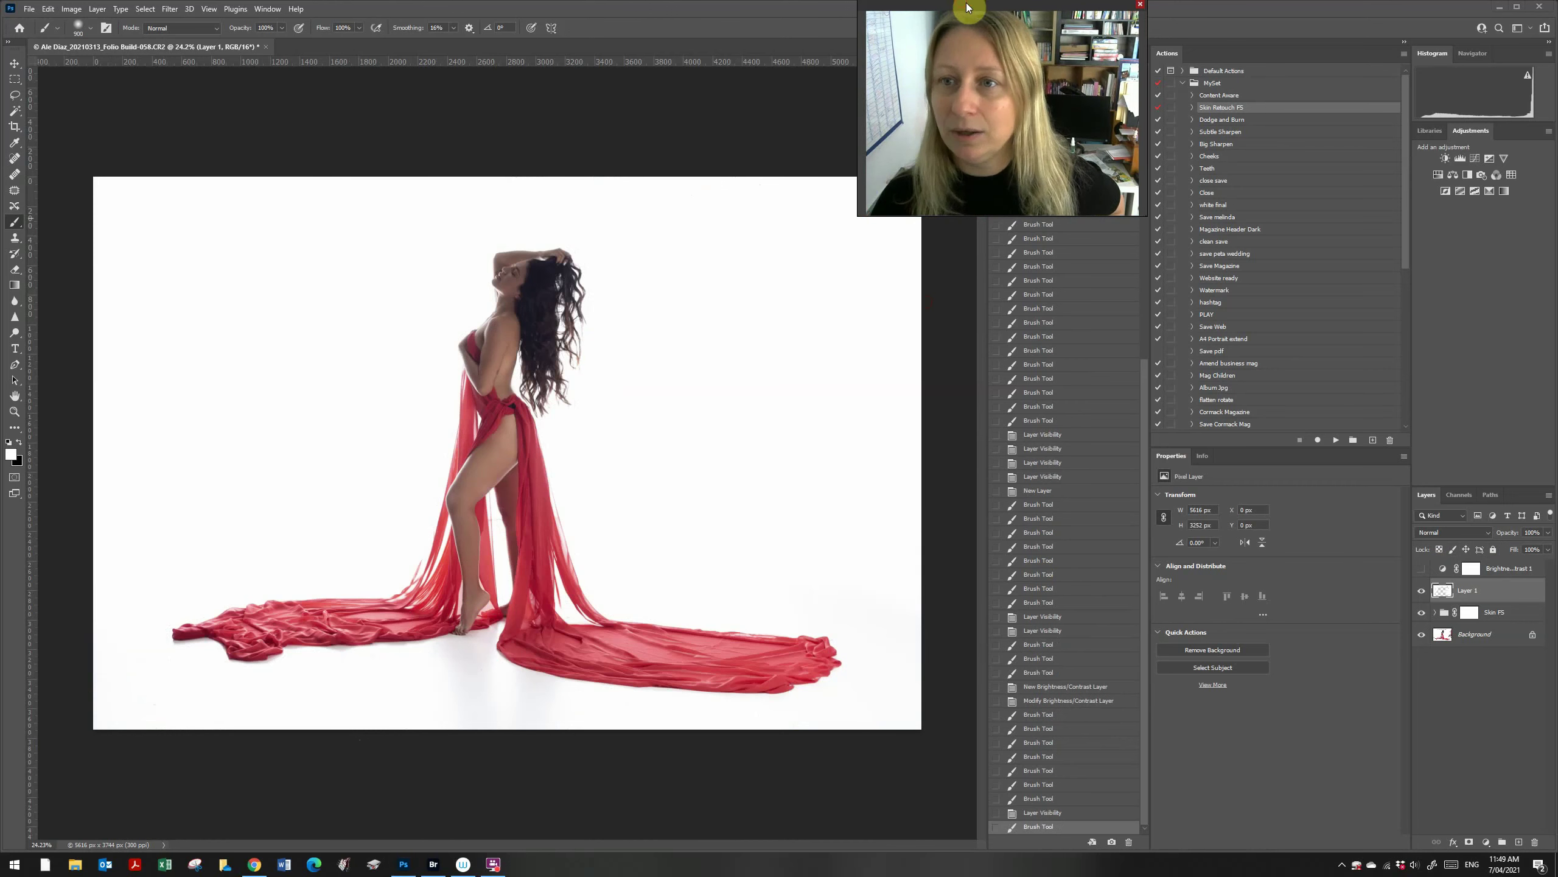
- Delete the Brightness/Contrast adjustment layer
mouse_move(968, 7)
left_mouse_down()
mouse_move(1064, 6)
mouse_move(890, 5)
left_mouse_up()
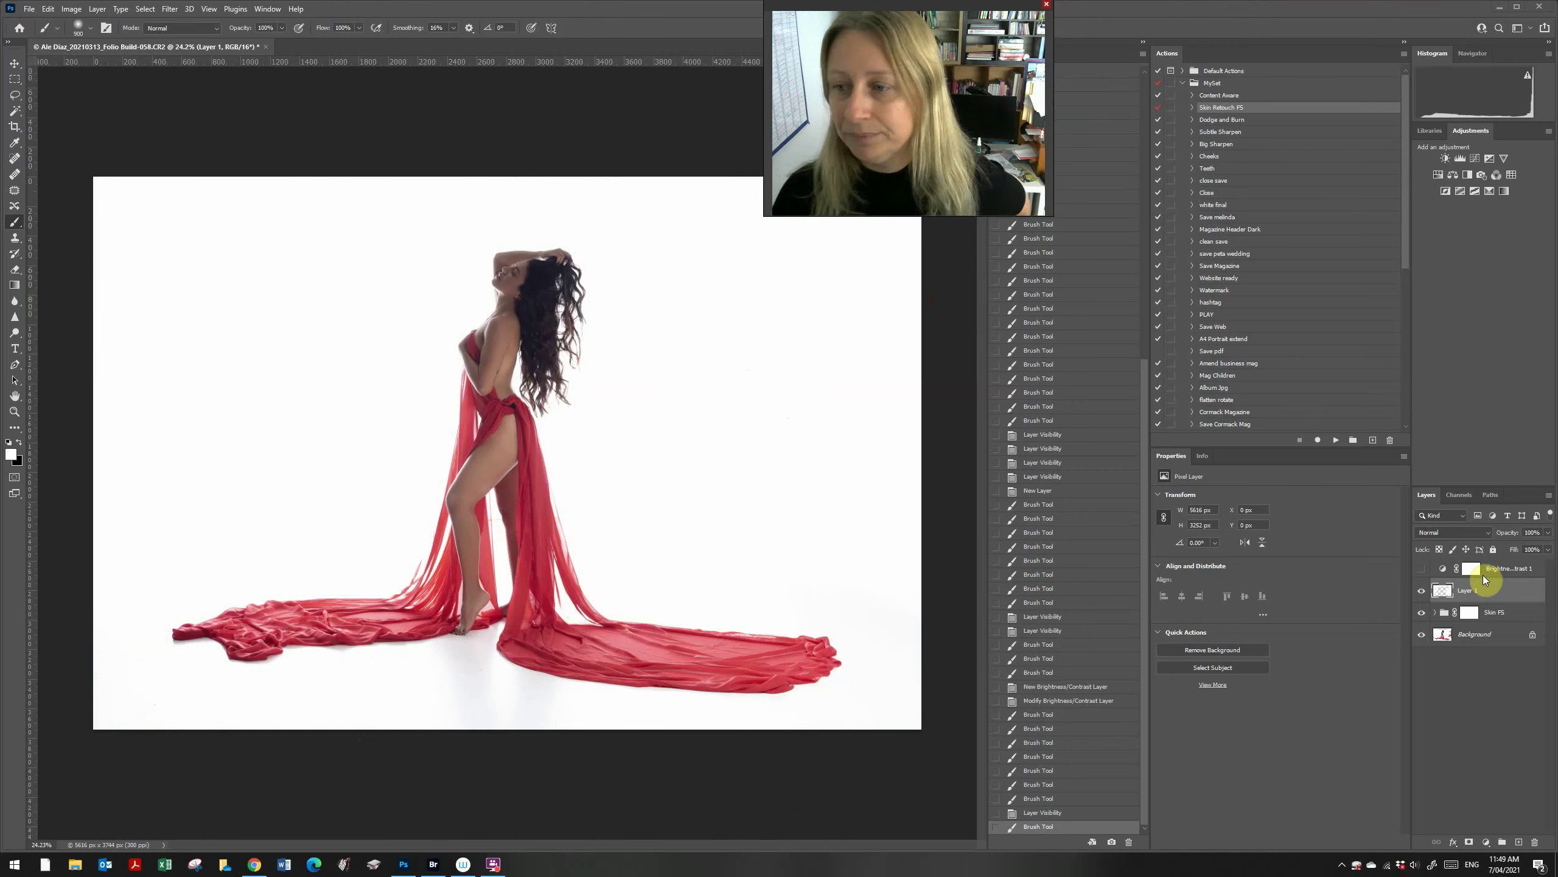
left_click(1516, 571)
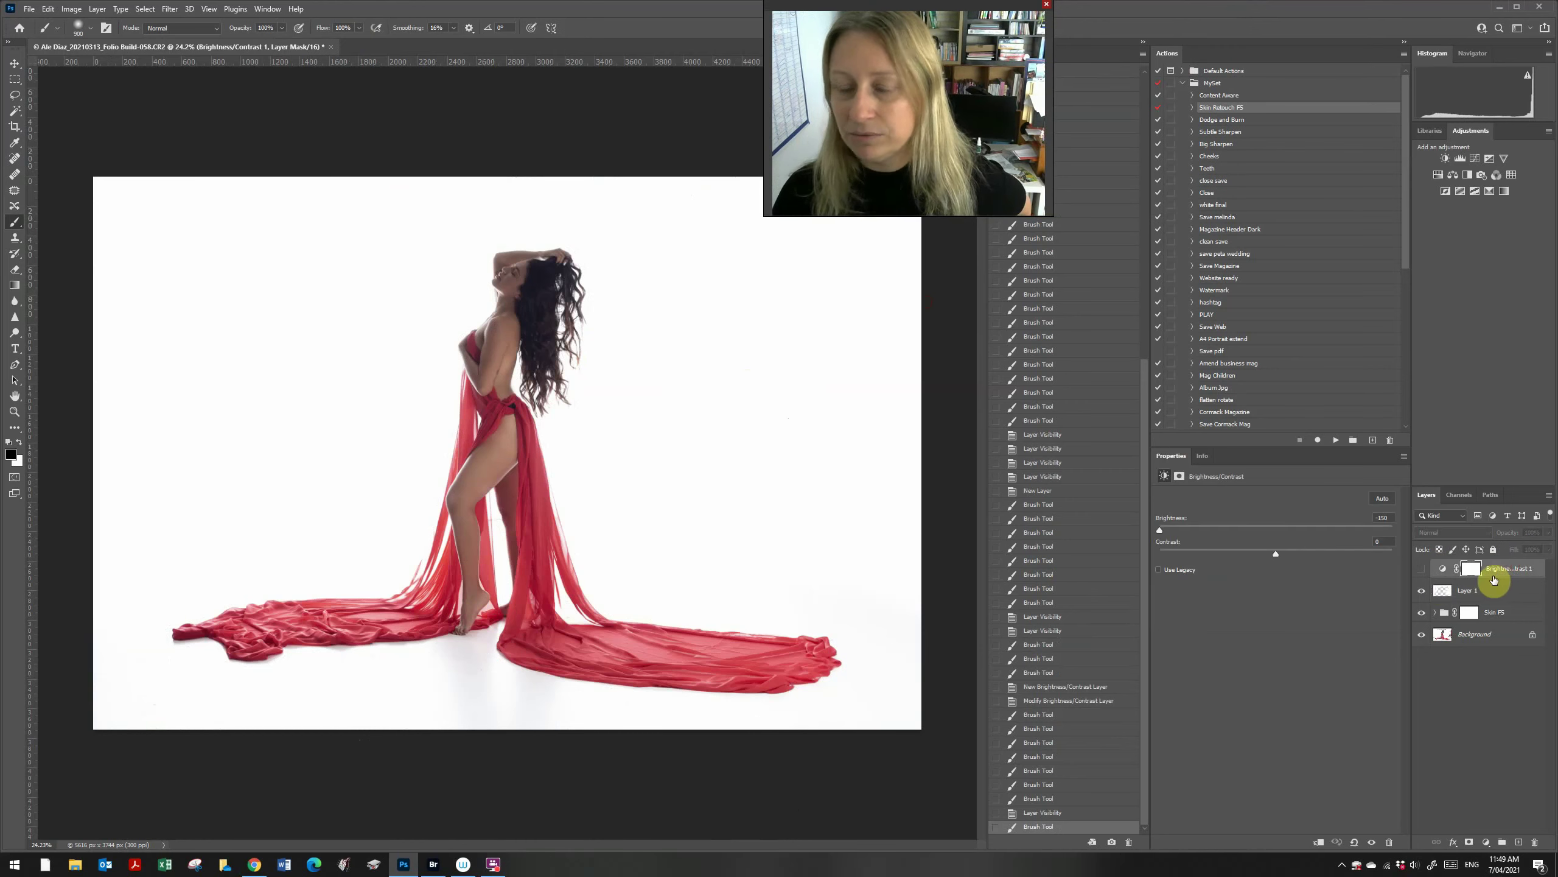
left_click_drag(1507, 574, 1535, 842)
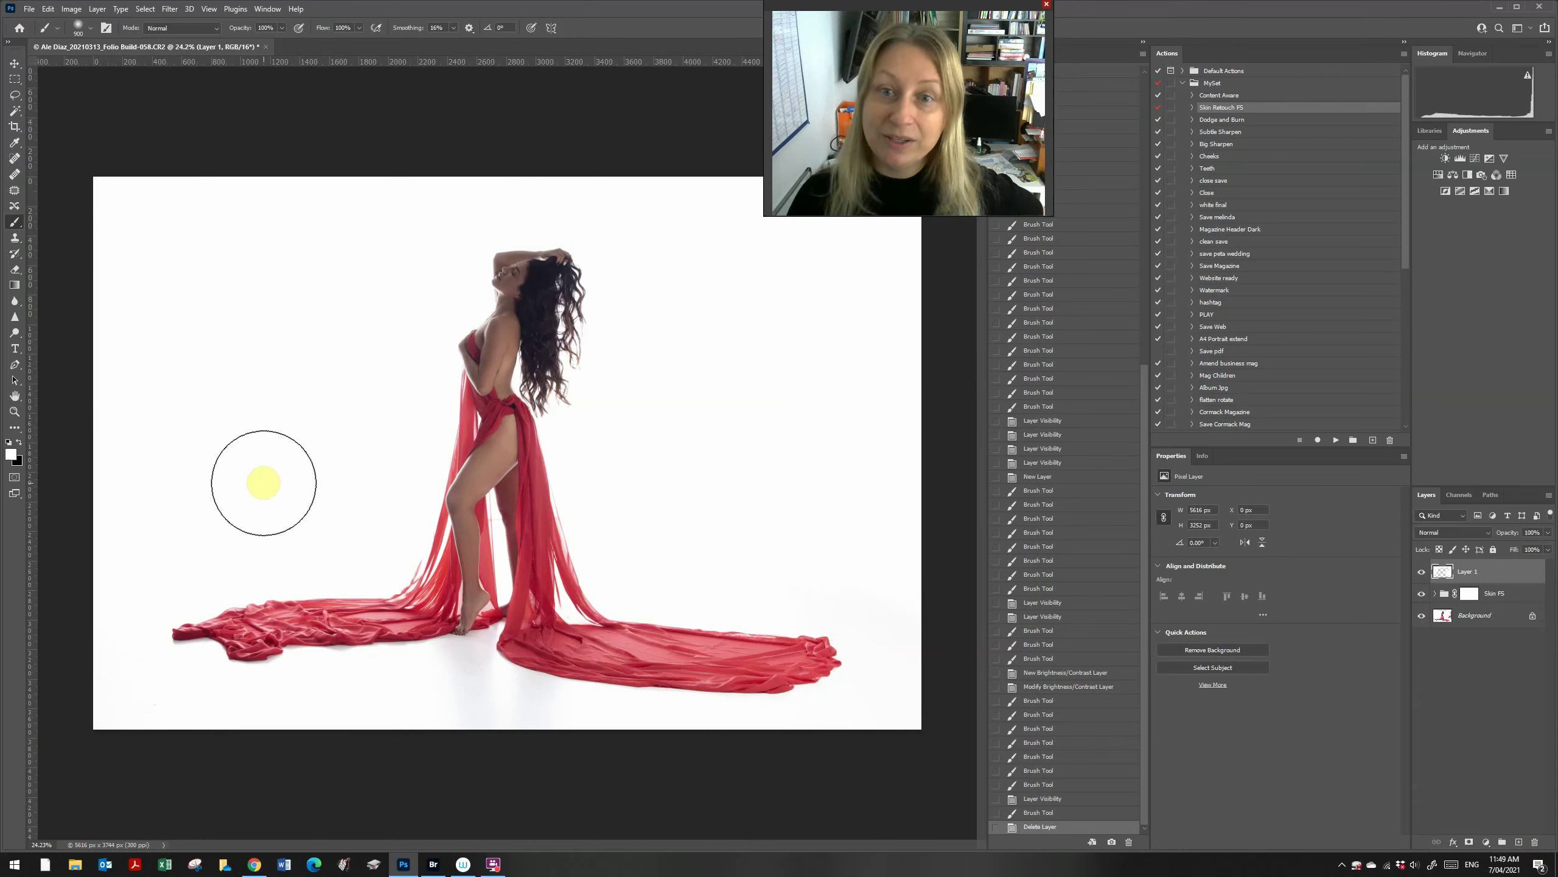
- Add a new layer named Layer 2 above Layer 1 and set its blend mode to Soft Light
left_click(1252, 121)
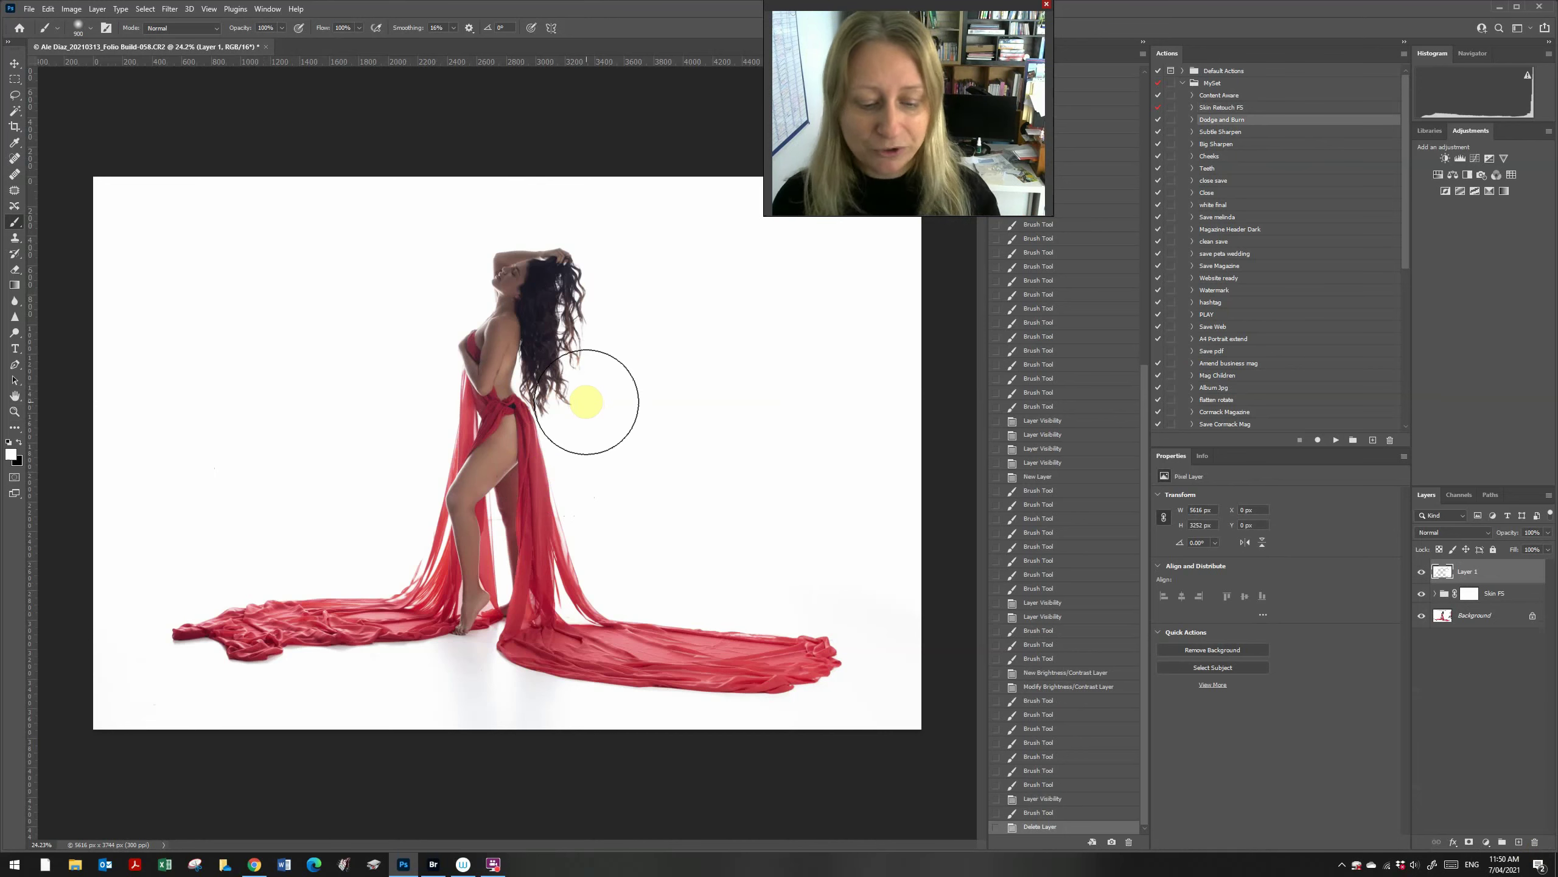
key("ctrl+shift+n")
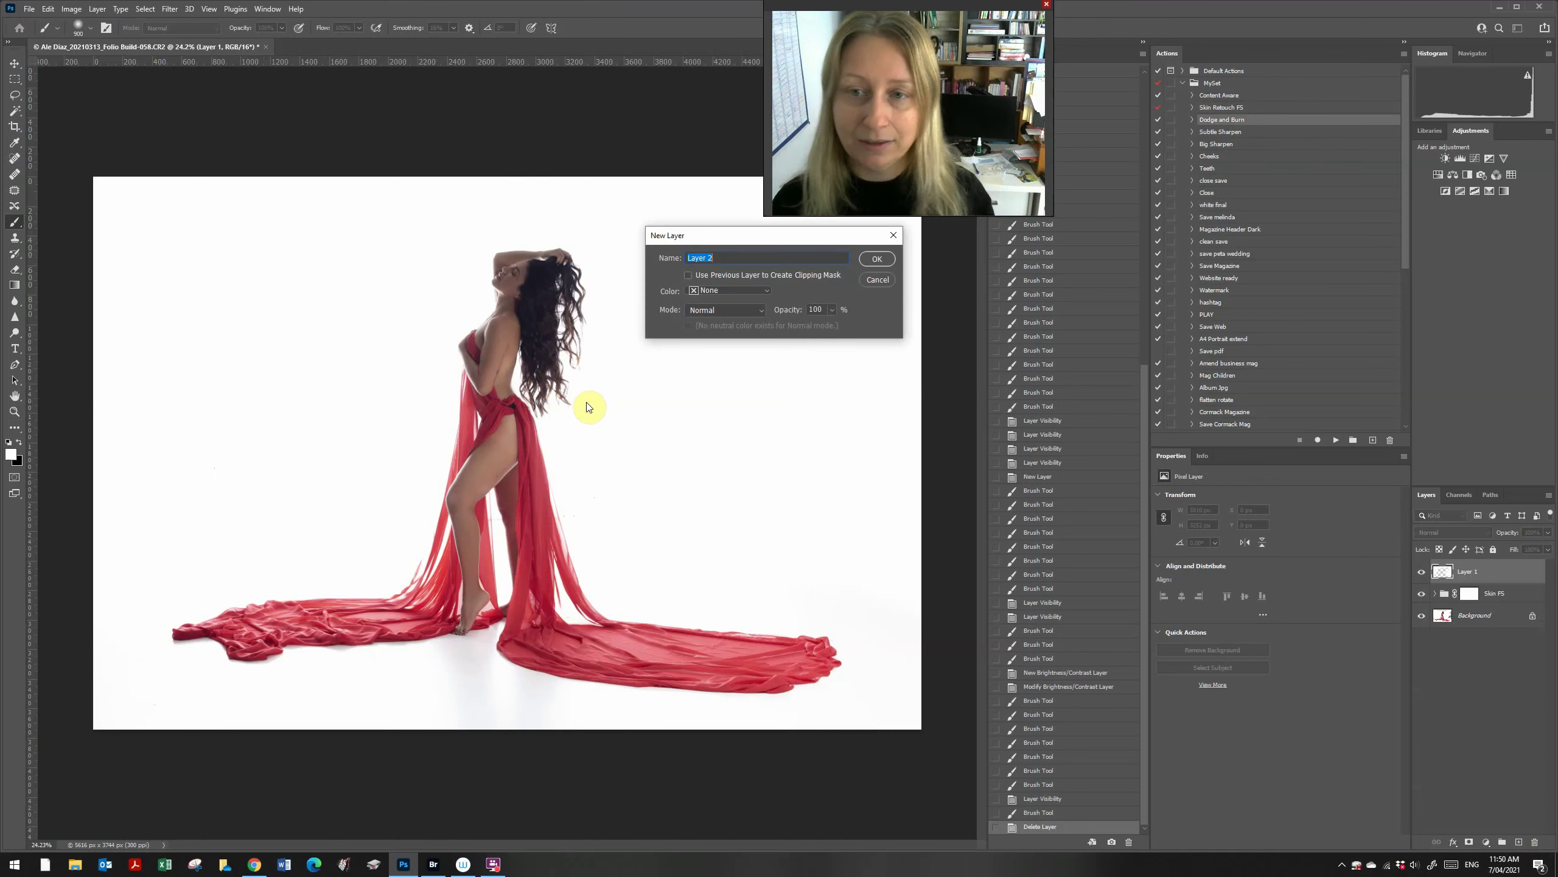
left_click(865, 255)
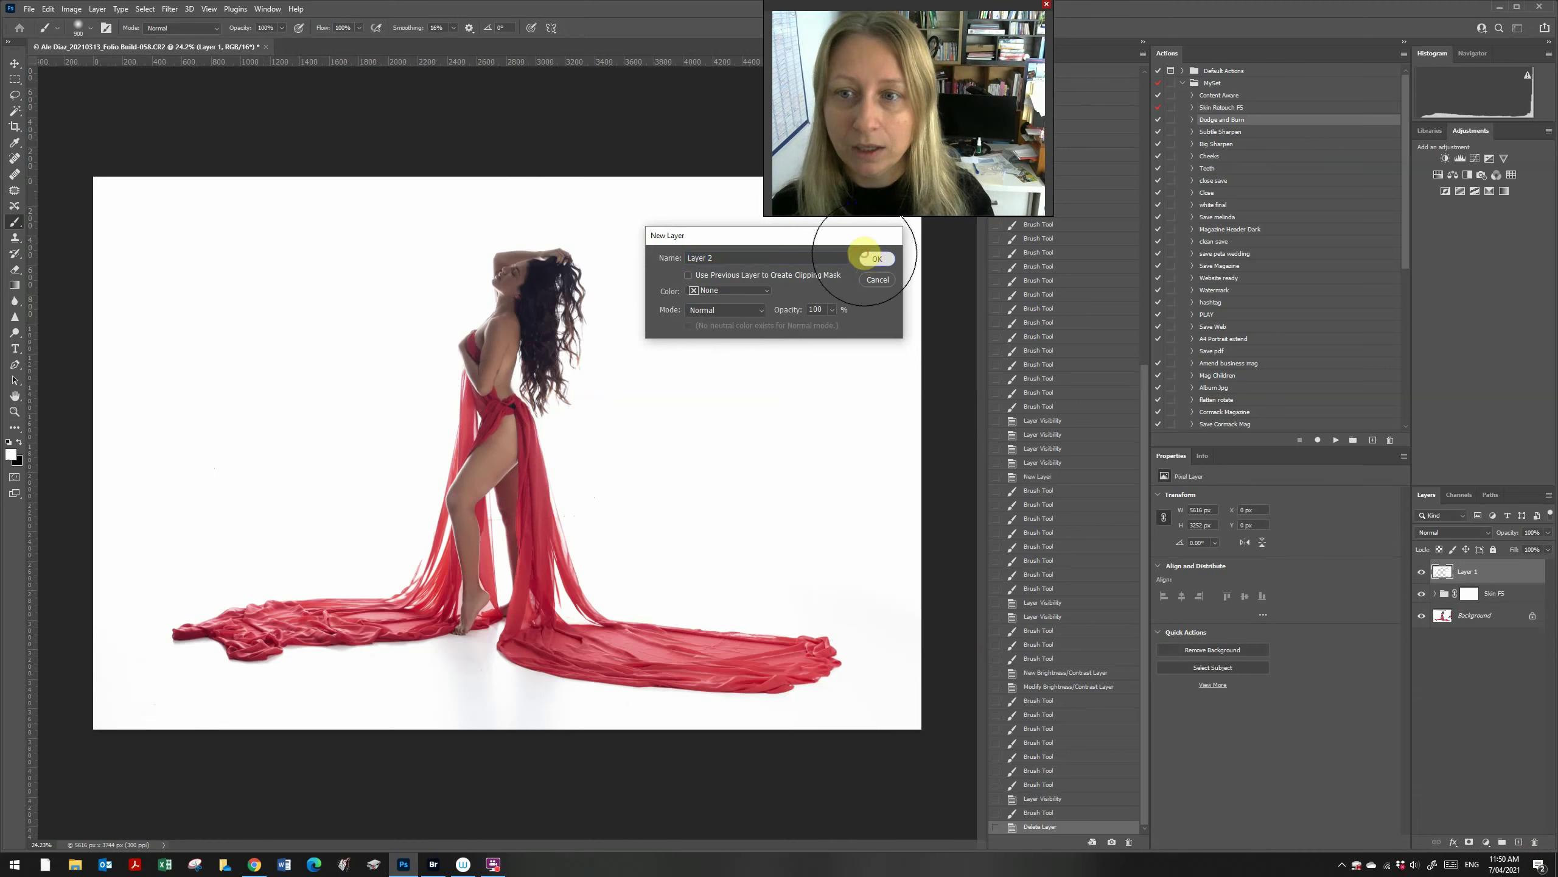
left_click(1461, 533)
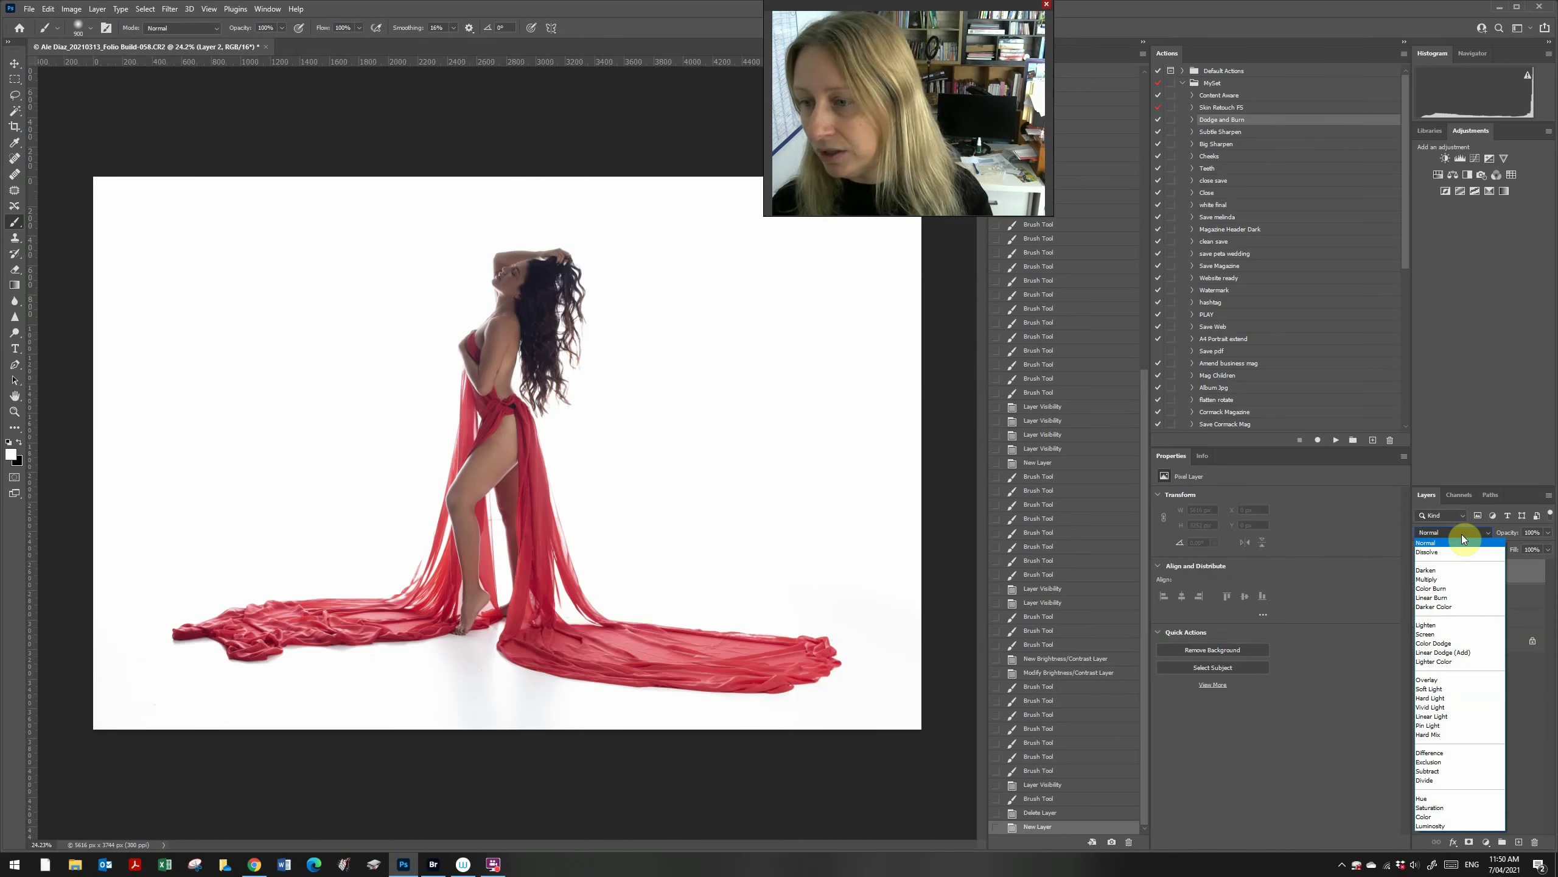
left_click(1442, 687)
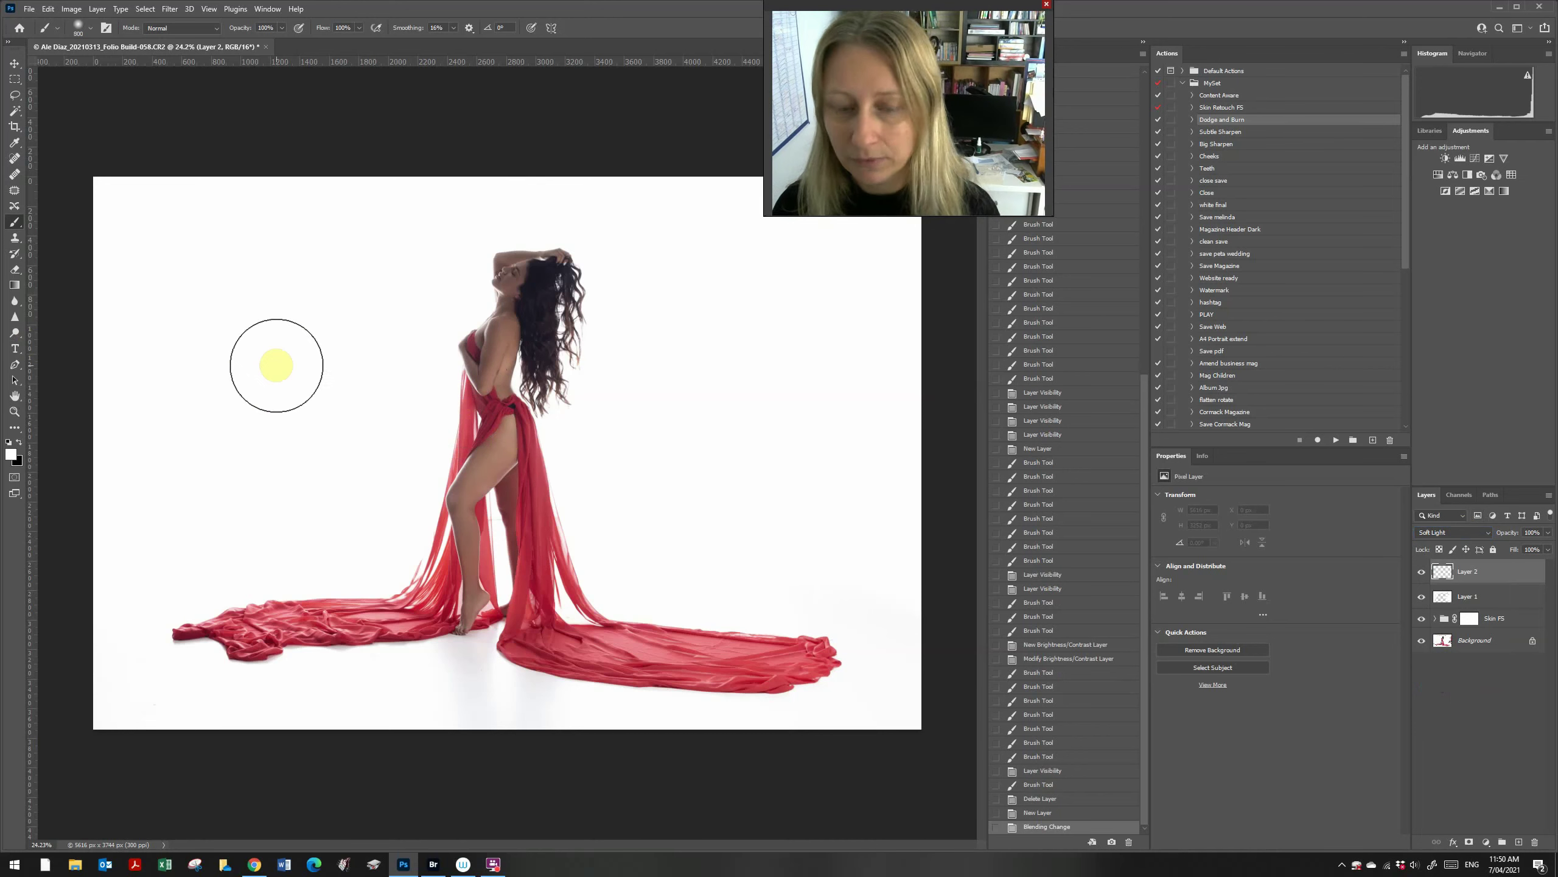
- Reduce the brush size to 200 and set the brush opacity to 30% for dodging
key("bracketleft")
key("bracketleft")
key("bracketleft")
key("bracketleft")
key("bracketleft")
key("bracketleft")
key("bracketleft")
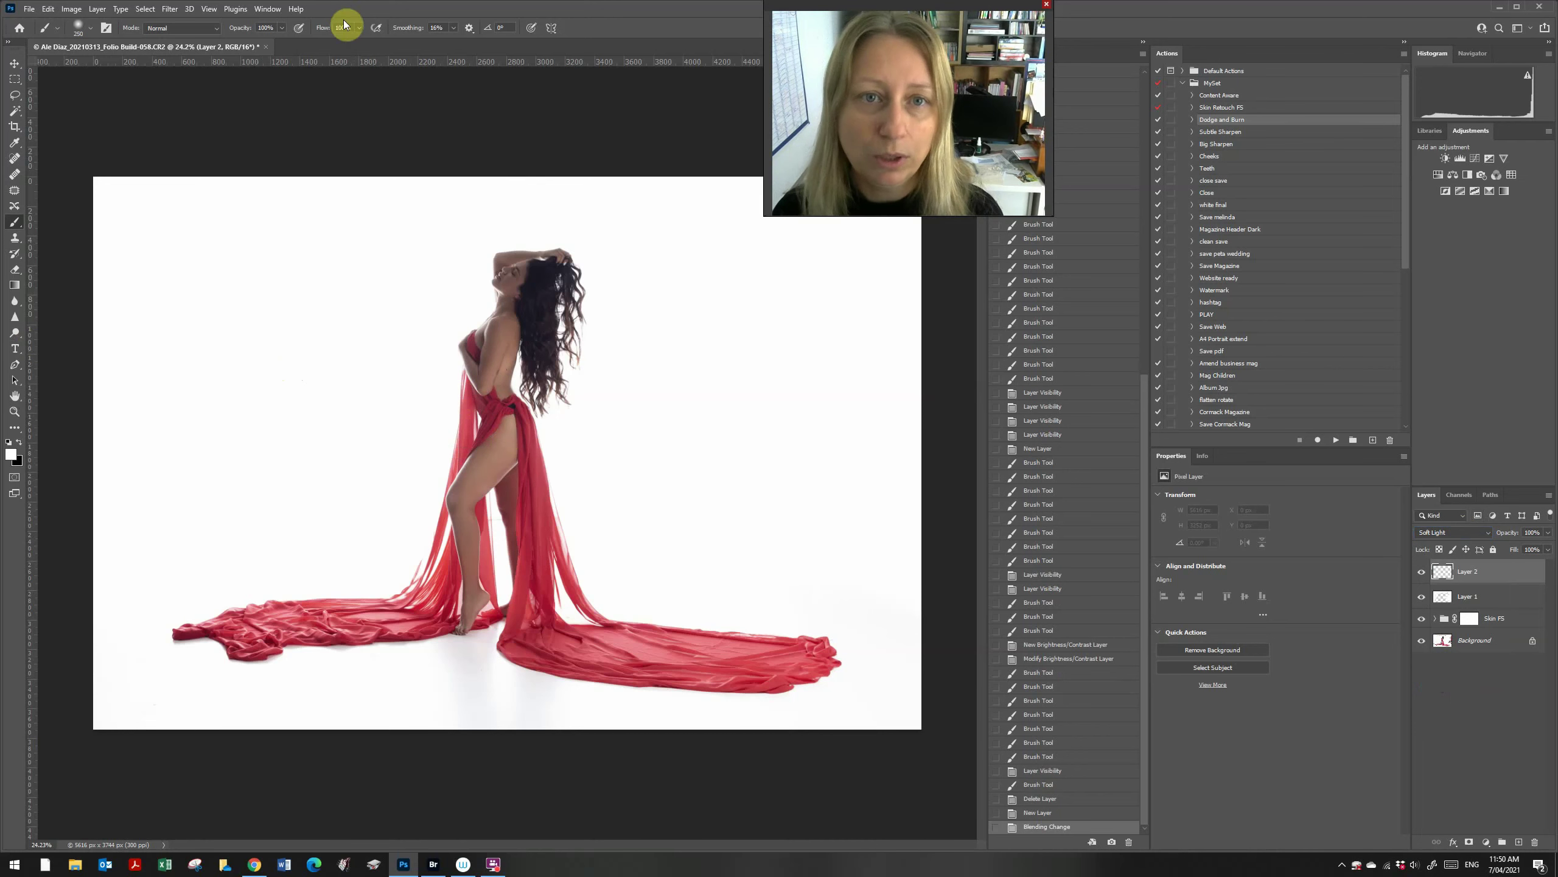
left_click(265, 28)
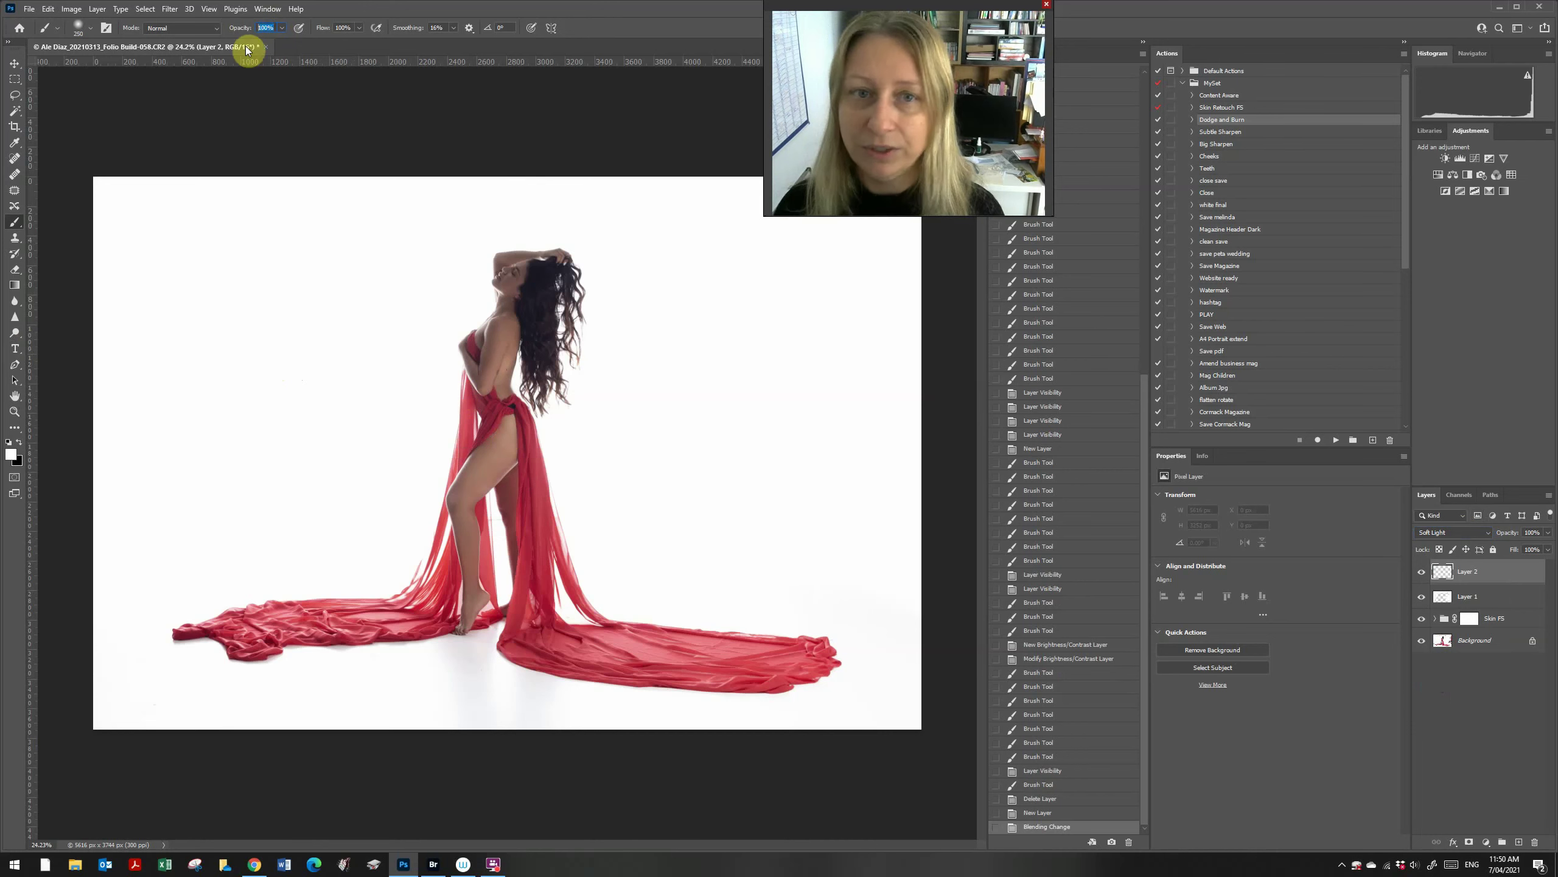
type("30")
key("Tab")
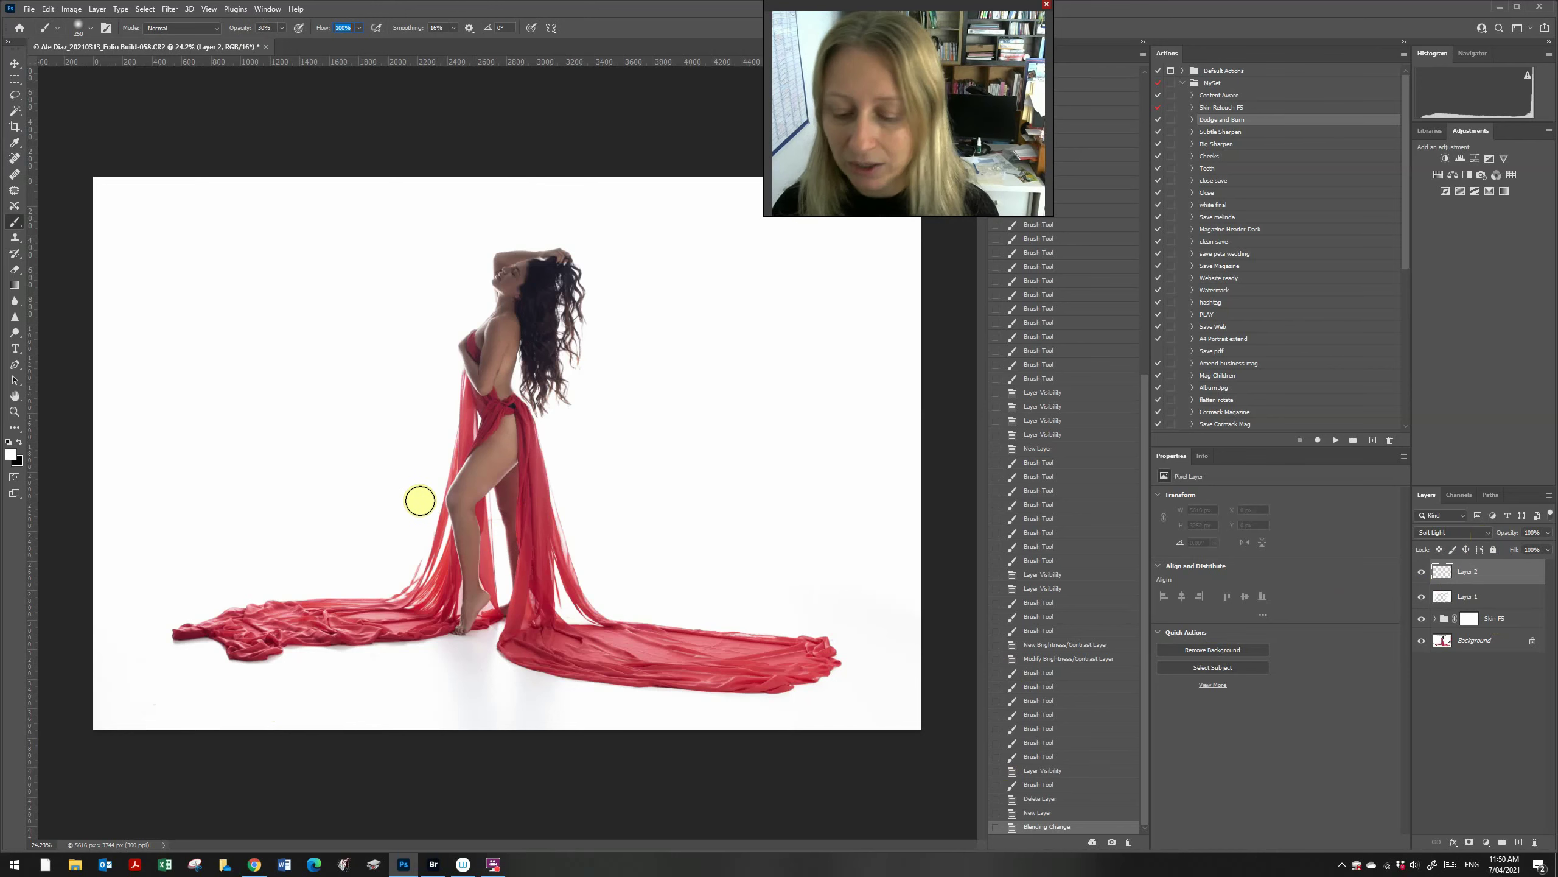
- Brighten the model's leg, arm and shoulder by painting white on Layer 2 with a smaller brush, undoing an unwanted stroke
key("bracketleft")
left_click(402, 486)
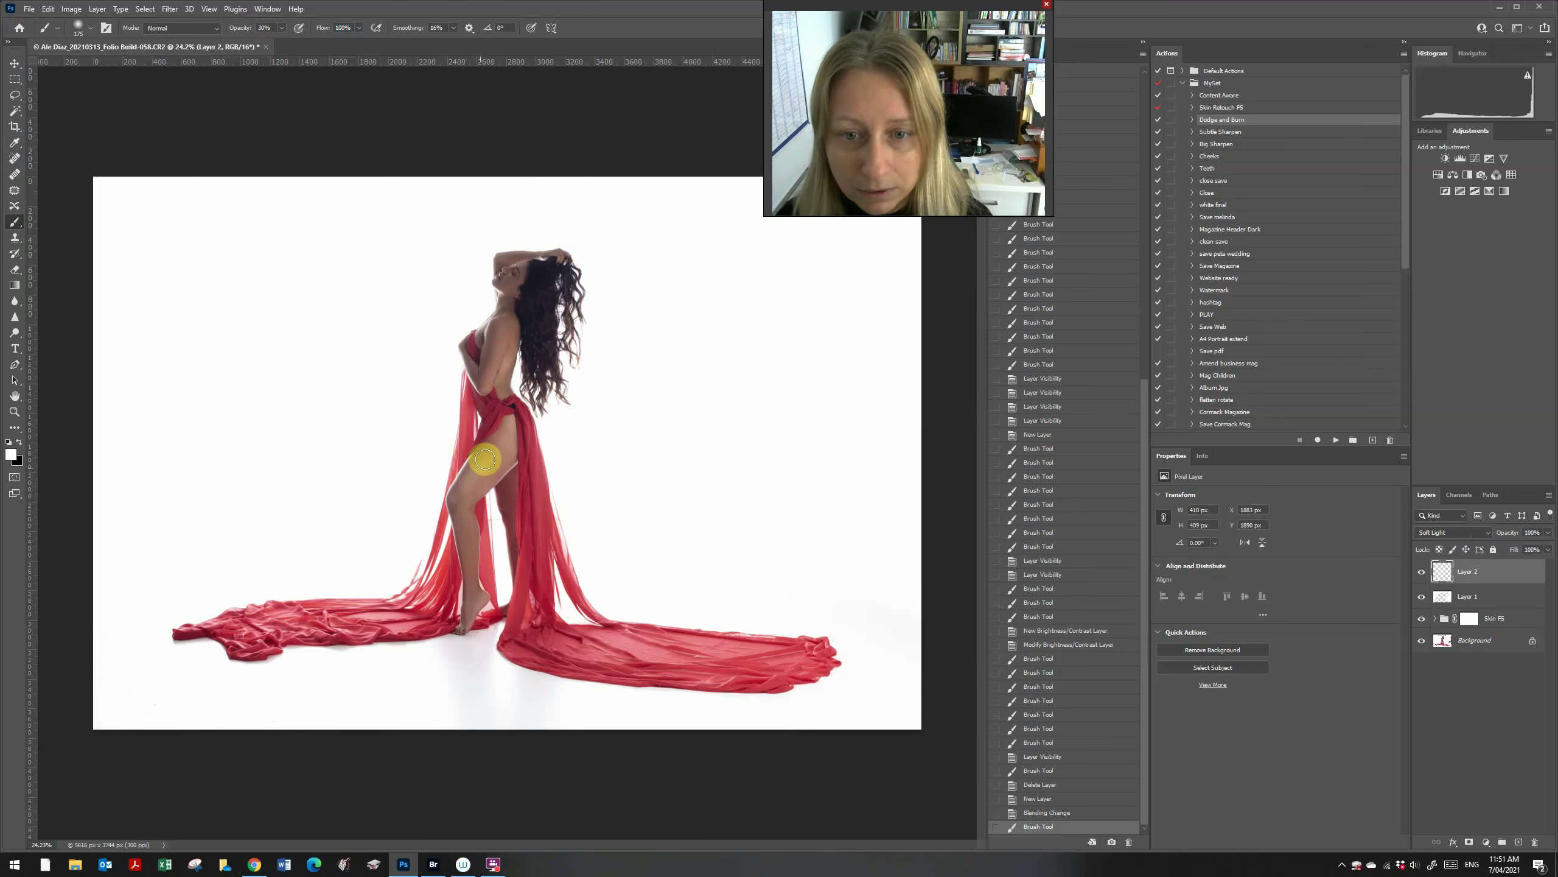
mouse_move(498, 445)
left_mouse_down()
mouse_move(473, 516)
mouse_move(455, 524)
mouse_move(463, 498)
mouse_move(453, 509)
mouse_move(490, 586)
mouse_move(379, 550)
left_mouse_up()
key("ctrl+z")
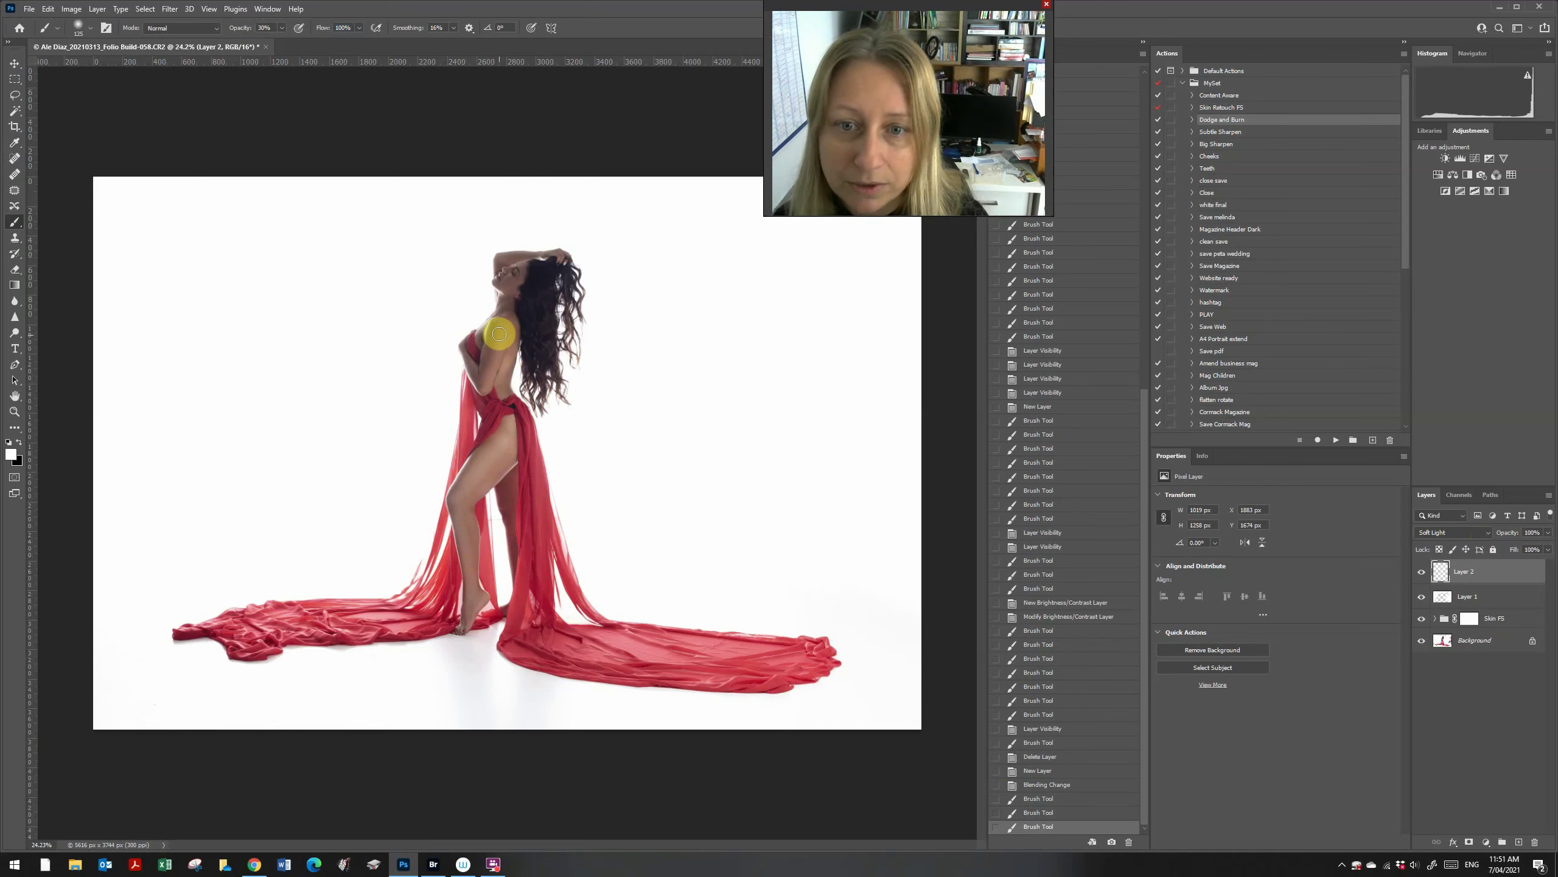
mouse_move(484, 389)
left_mouse_down()
mouse_move(504, 421)
mouse_move(520, 332)
left_mouse_up()
- Brighten the model's cheek and jaw with white strokes on Layer 2, undoing unwanted strokes
key("z")
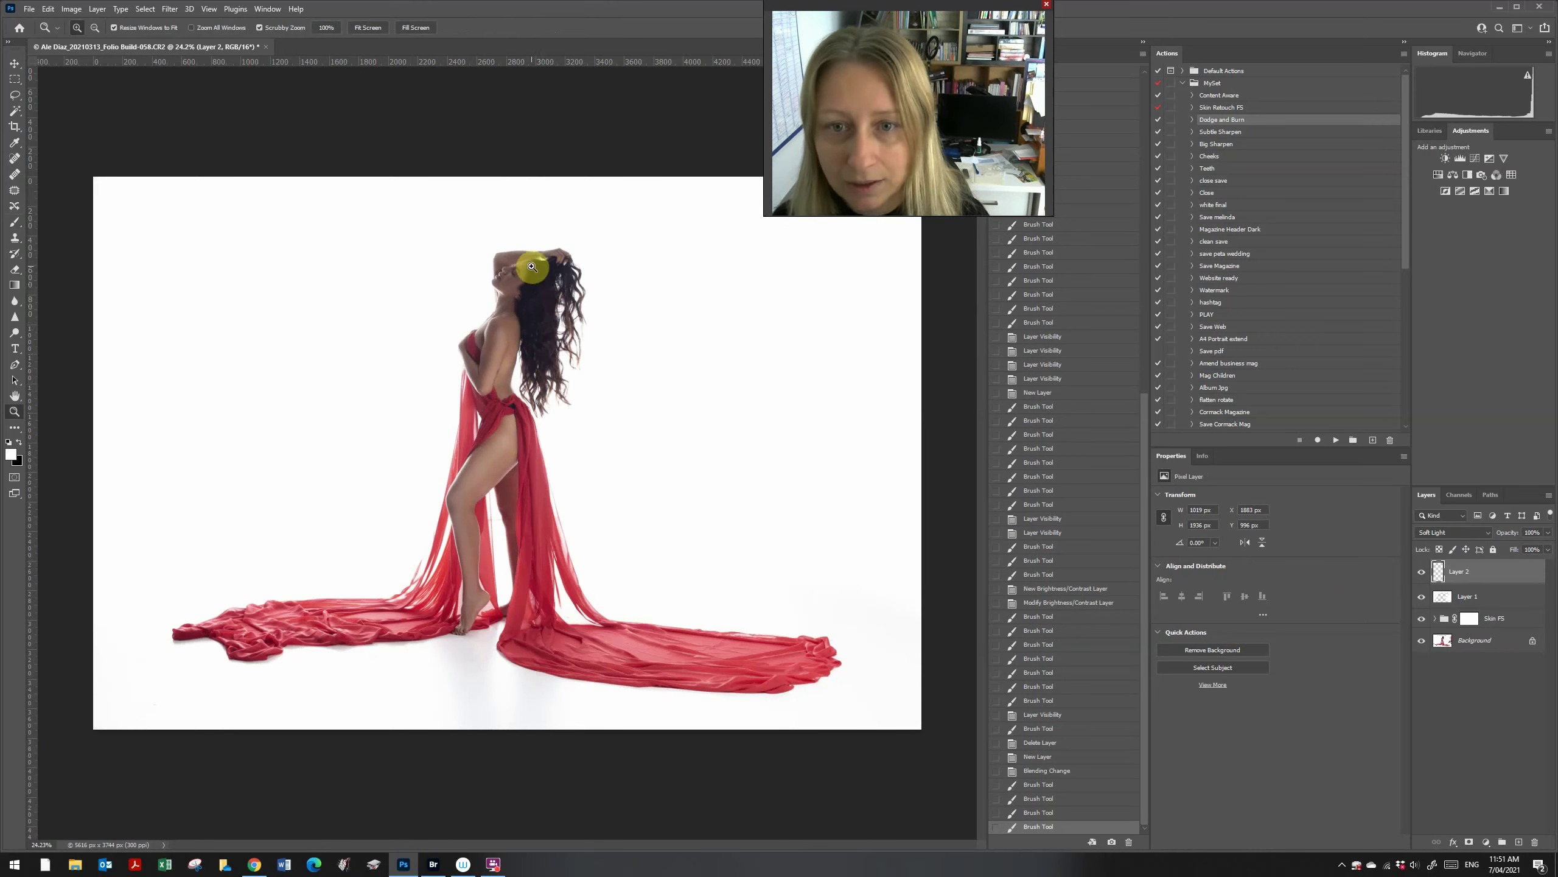
left_click_drag(529, 262, 609, 407)
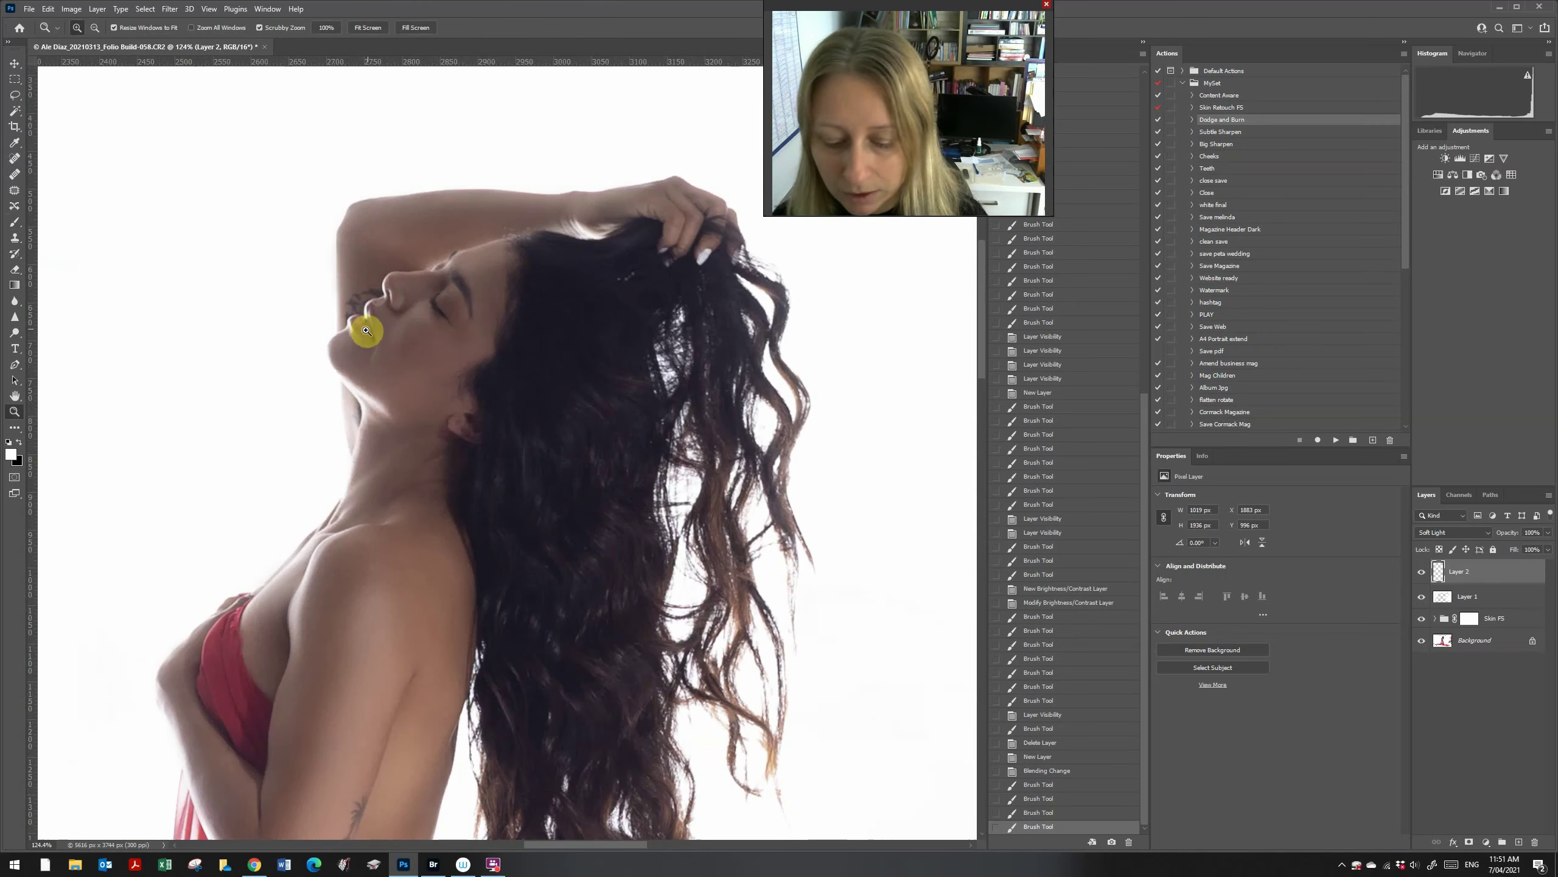
key("b")
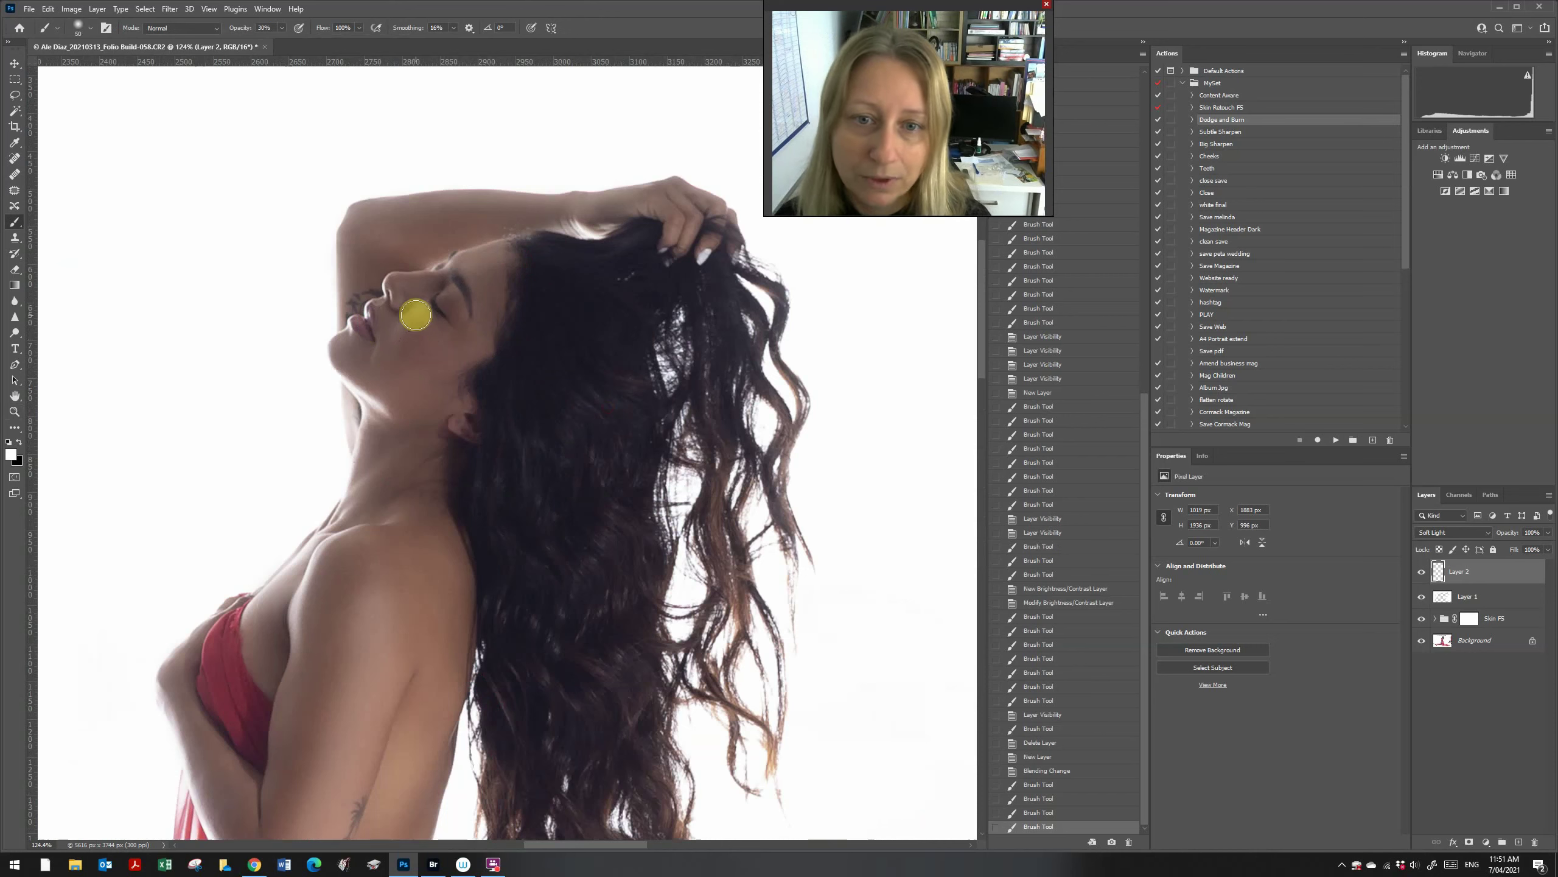
mouse_move(422, 314)
left_mouse_down()
mouse_move(419, 363)
mouse_move(426, 311)
mouse_move(379, 387)
mouse_move(389, 315)
mouse_move(404, 347)
mouse_move(430, 320)
mouse_move(403, 327)
mouse_move(392, 399)
left_mouse_up()
key("ctrl+z")
key("ctrl+z")
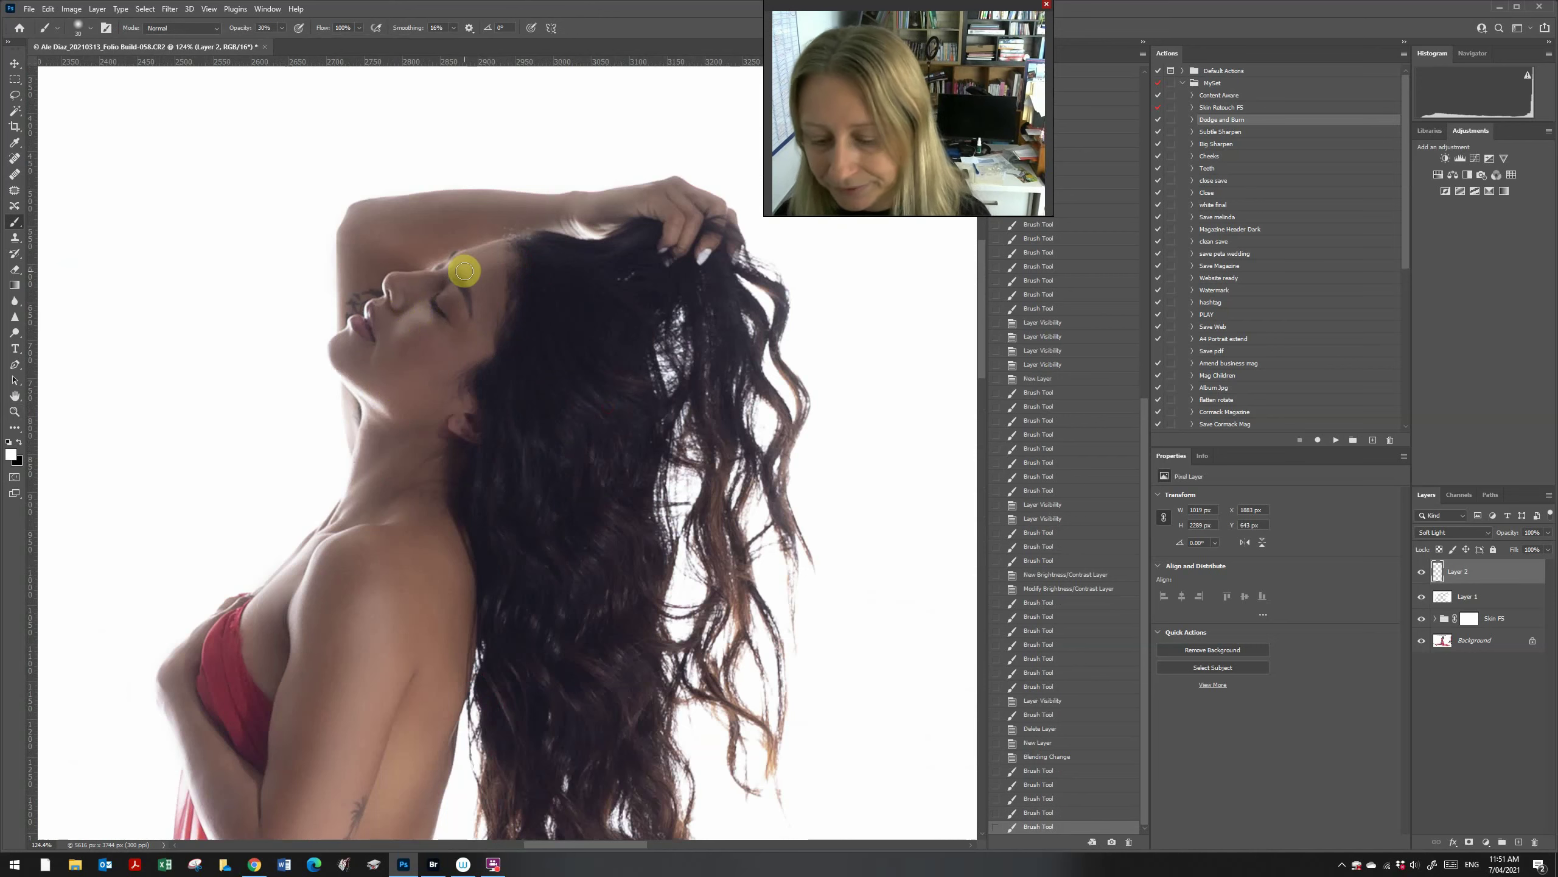
- Brighten the model's raised arm from elbow to hand with a white stroke on Layer 2, using a larger brush
key("bracketright")
key("bracketright")
key("bracketright")
left_click_drag(367, 213, 650, 174)
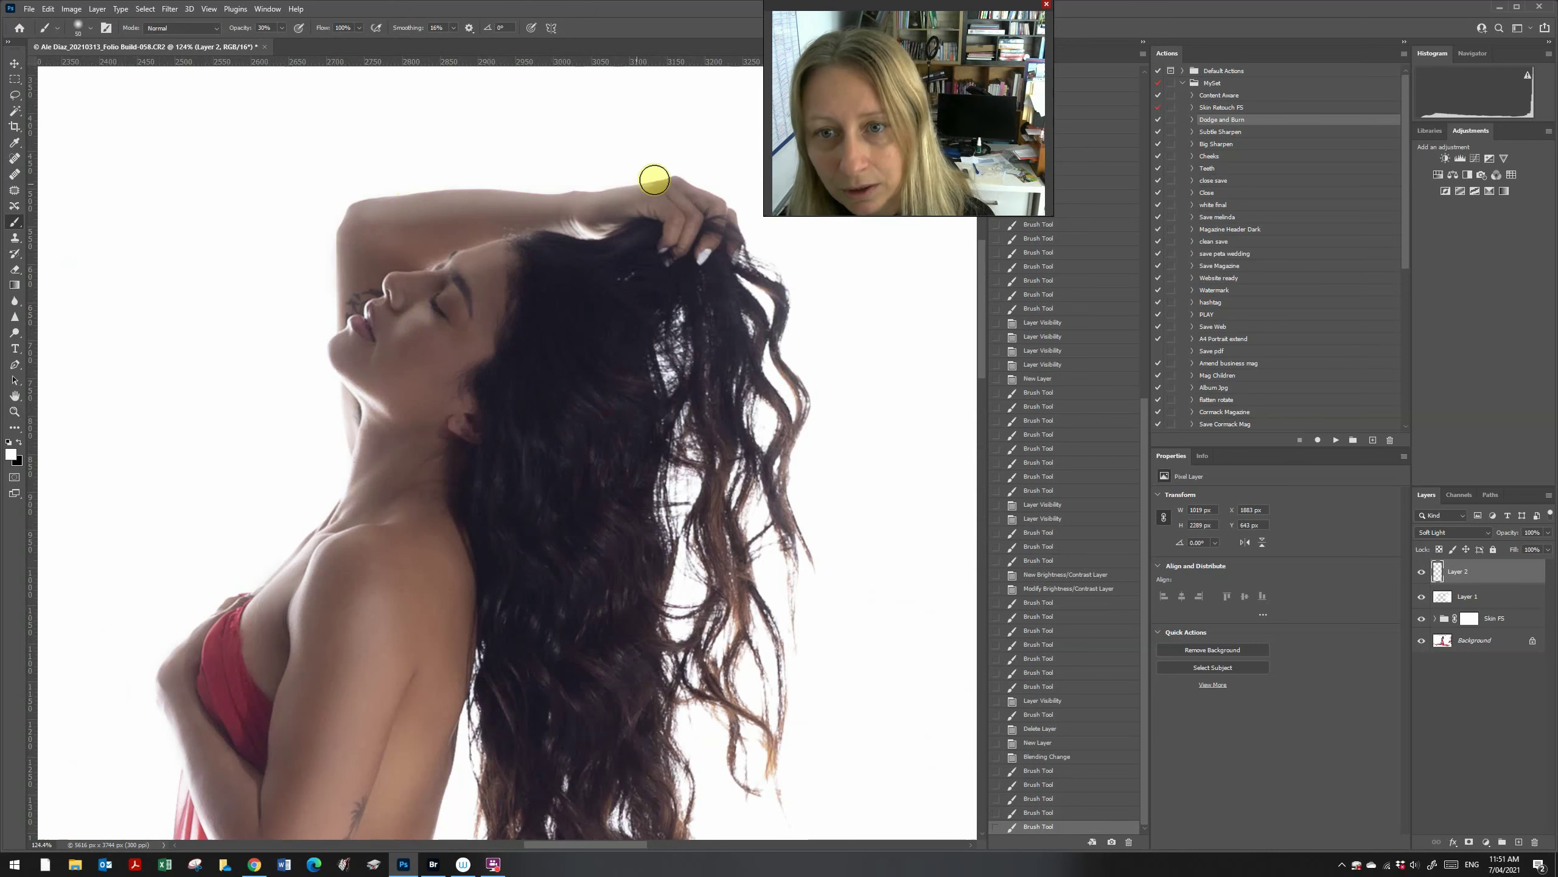
- Compare the whole image with the dodging on Layer 2 hidden and shown
key("z")
mouse_move(392, 500)
left_mouse_down()
mouse_move(340, 453)
mouse_move(361, 493)
left_mouse_up()
left_click_drag(424, 422, 449, 453)
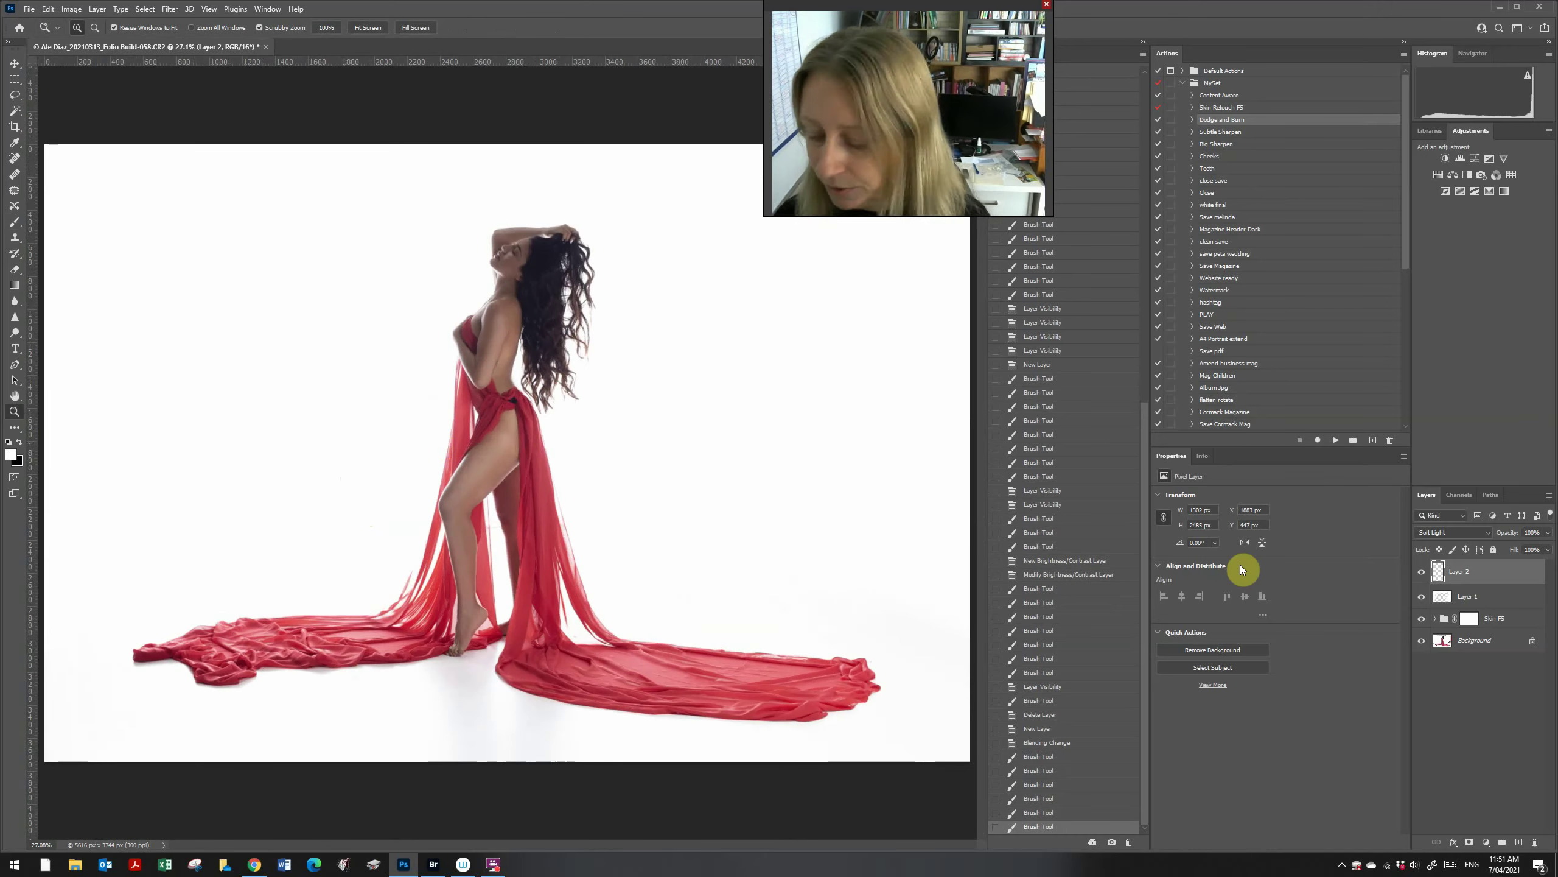
left_click(1419, 573)
left_click(1419, 572)
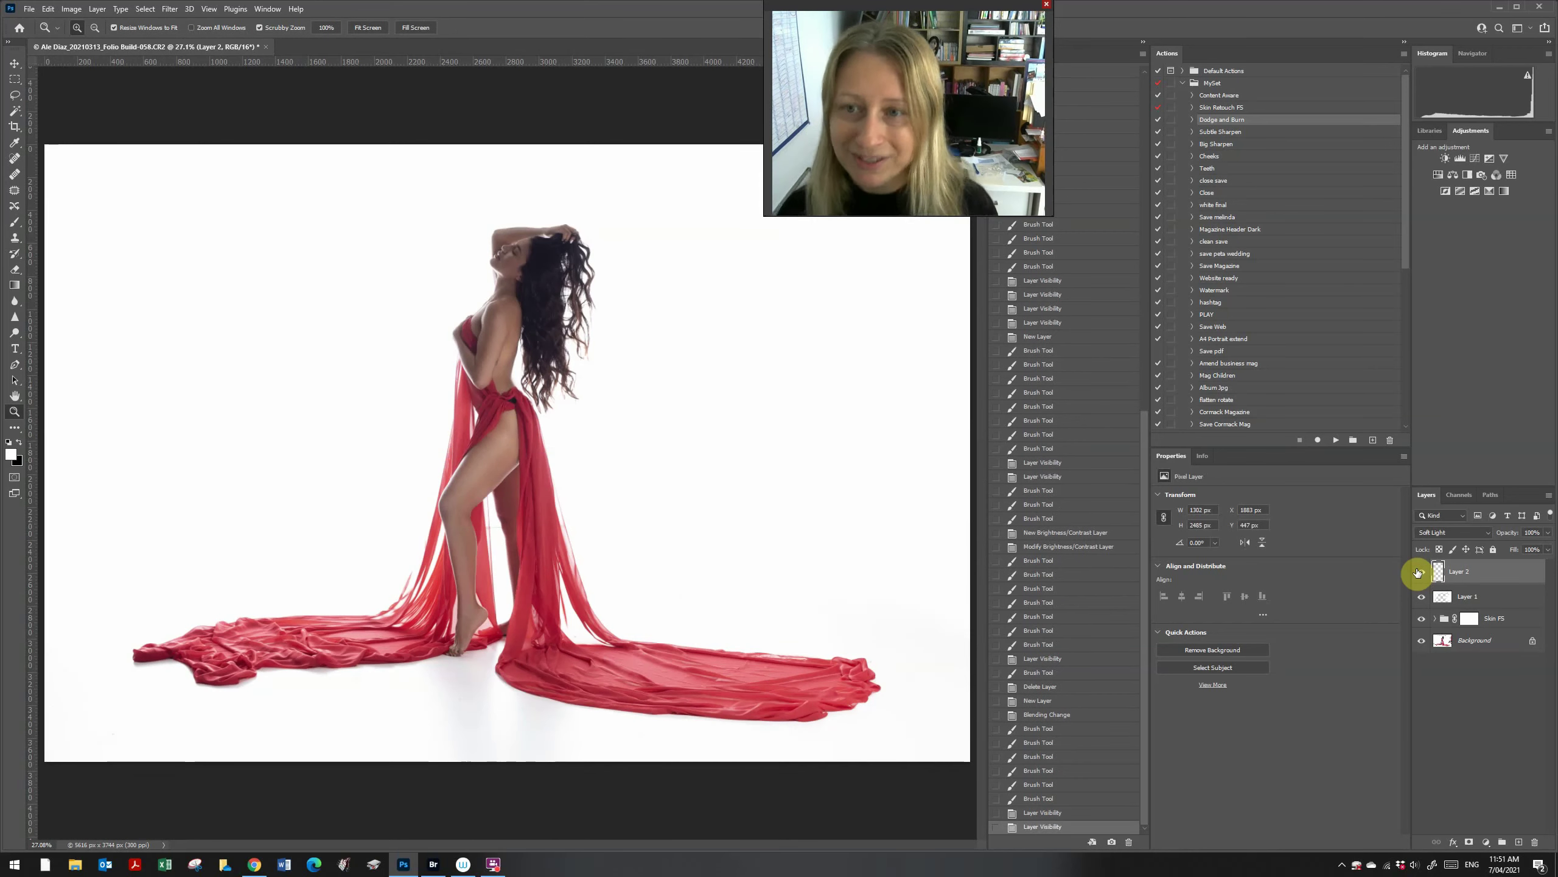
left_click(1419, 572)
left_click(1419, 572)
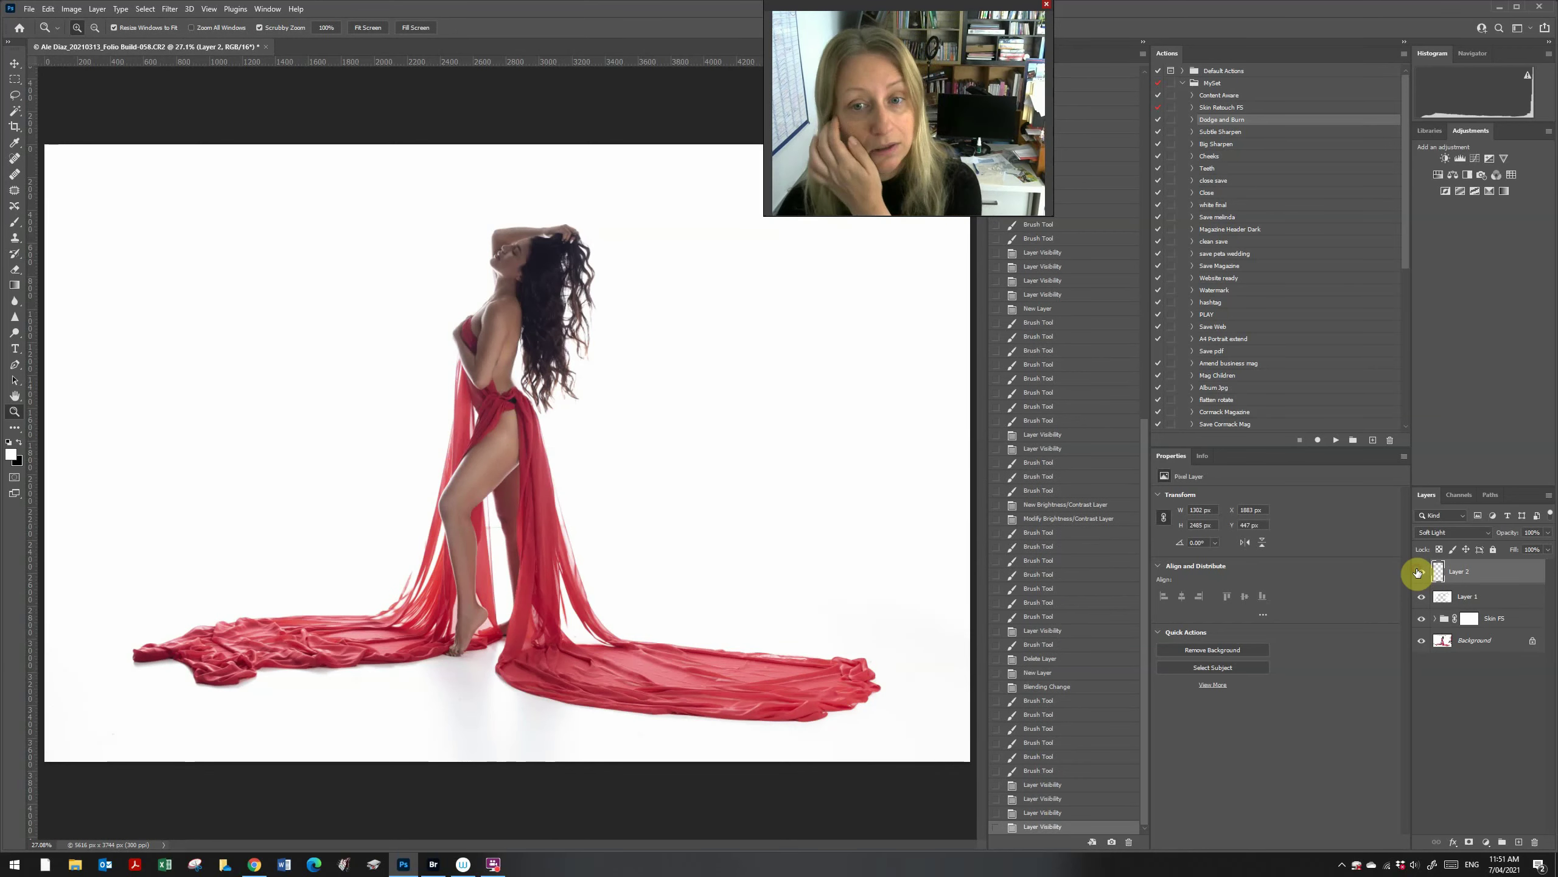
- Apply a Gaussian Blur with a 4.0 pixel radius to Layer 2 to soften the dodging
left_click(169, 8)
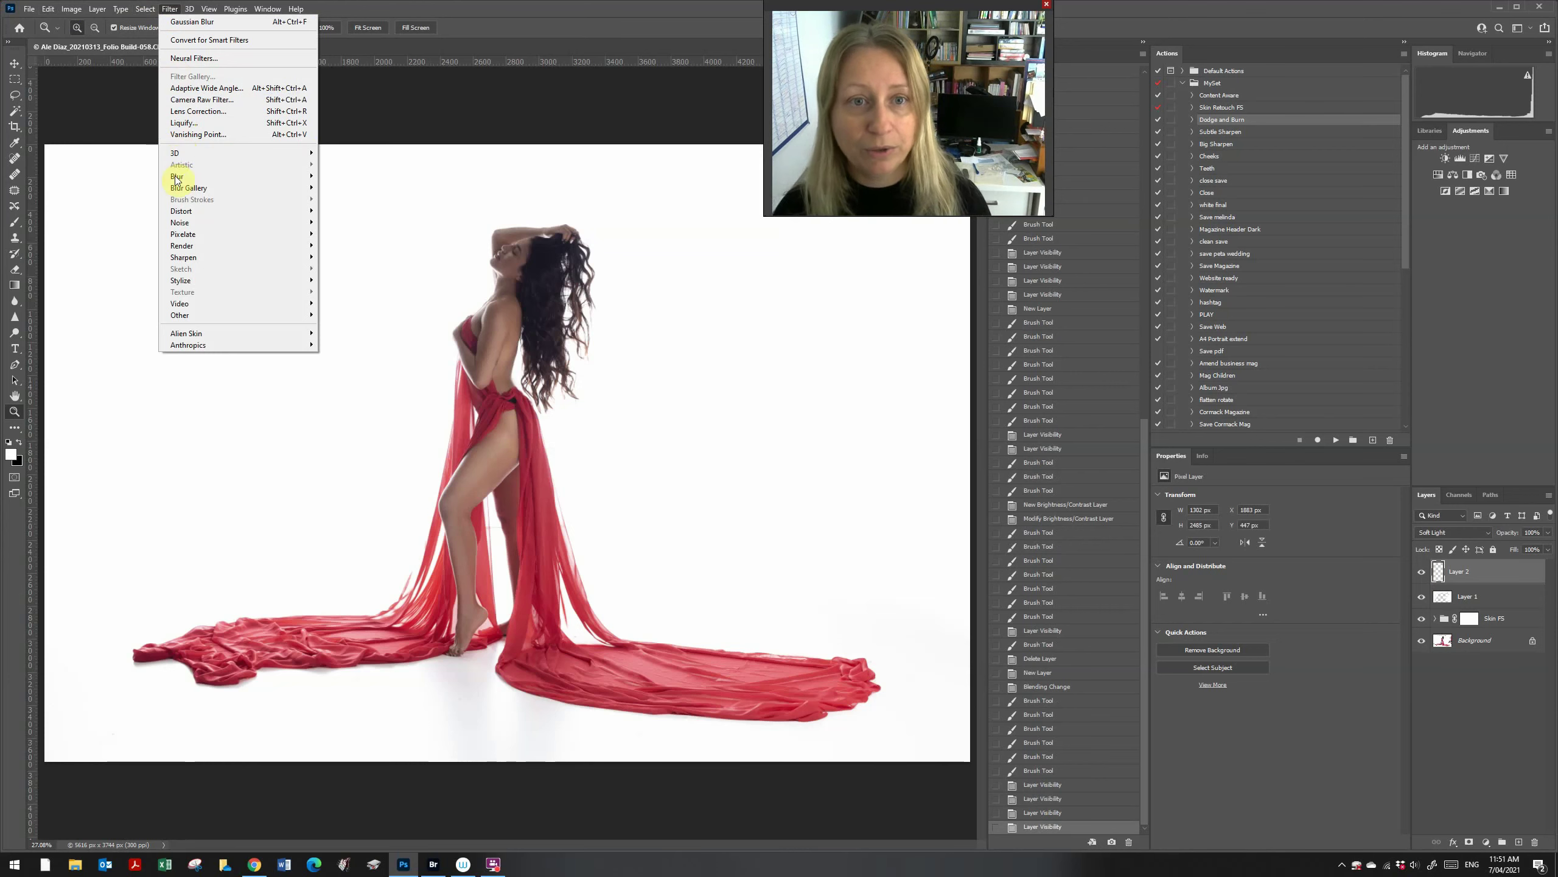
mouse_move(184, 175)
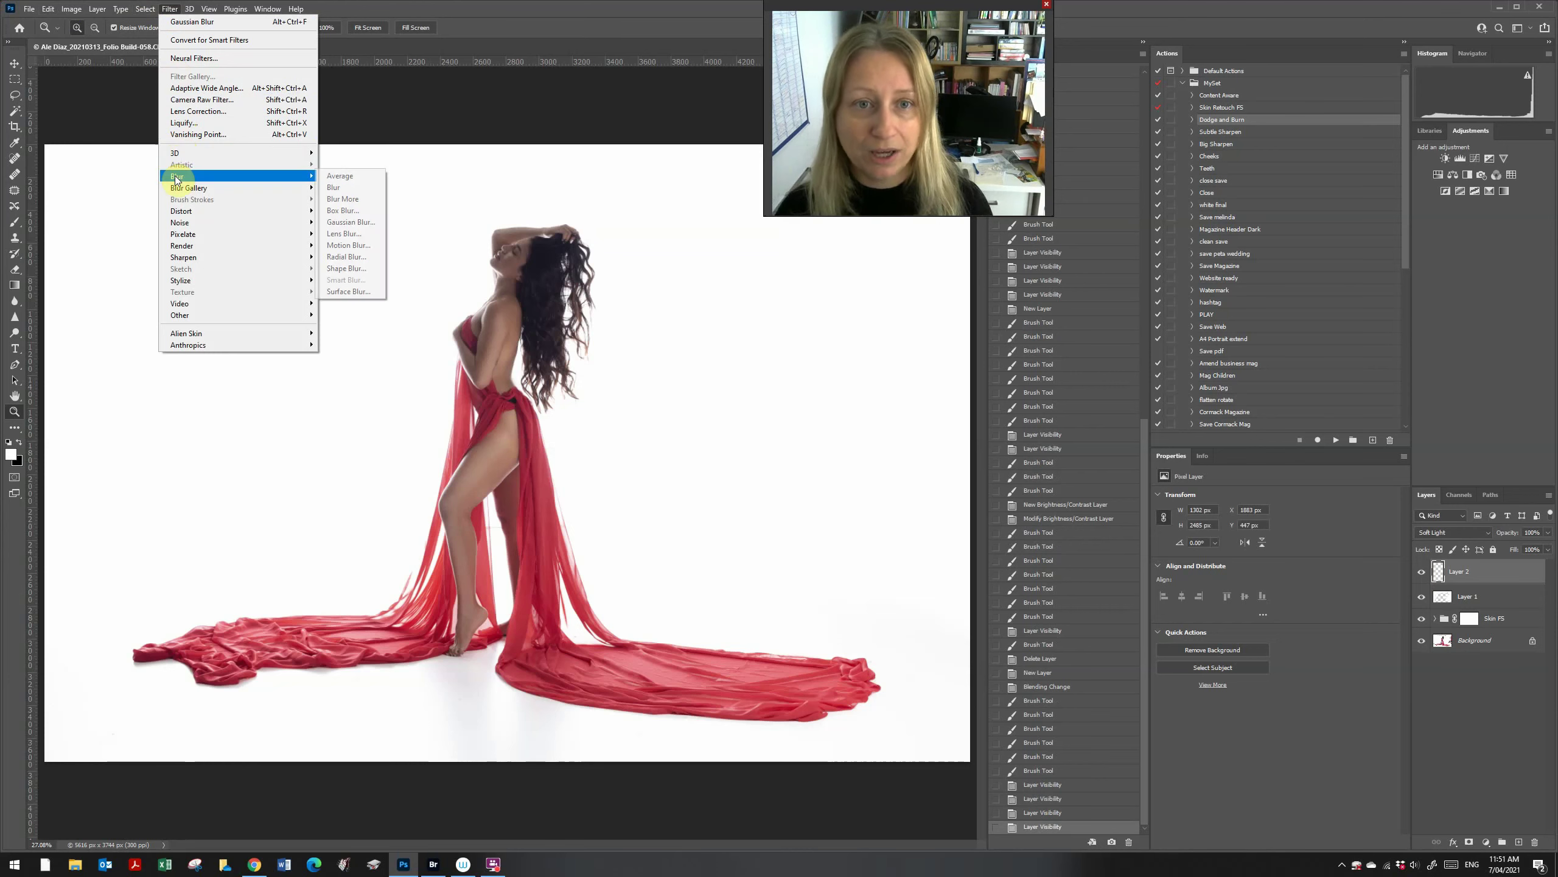
left_click(369, 217)
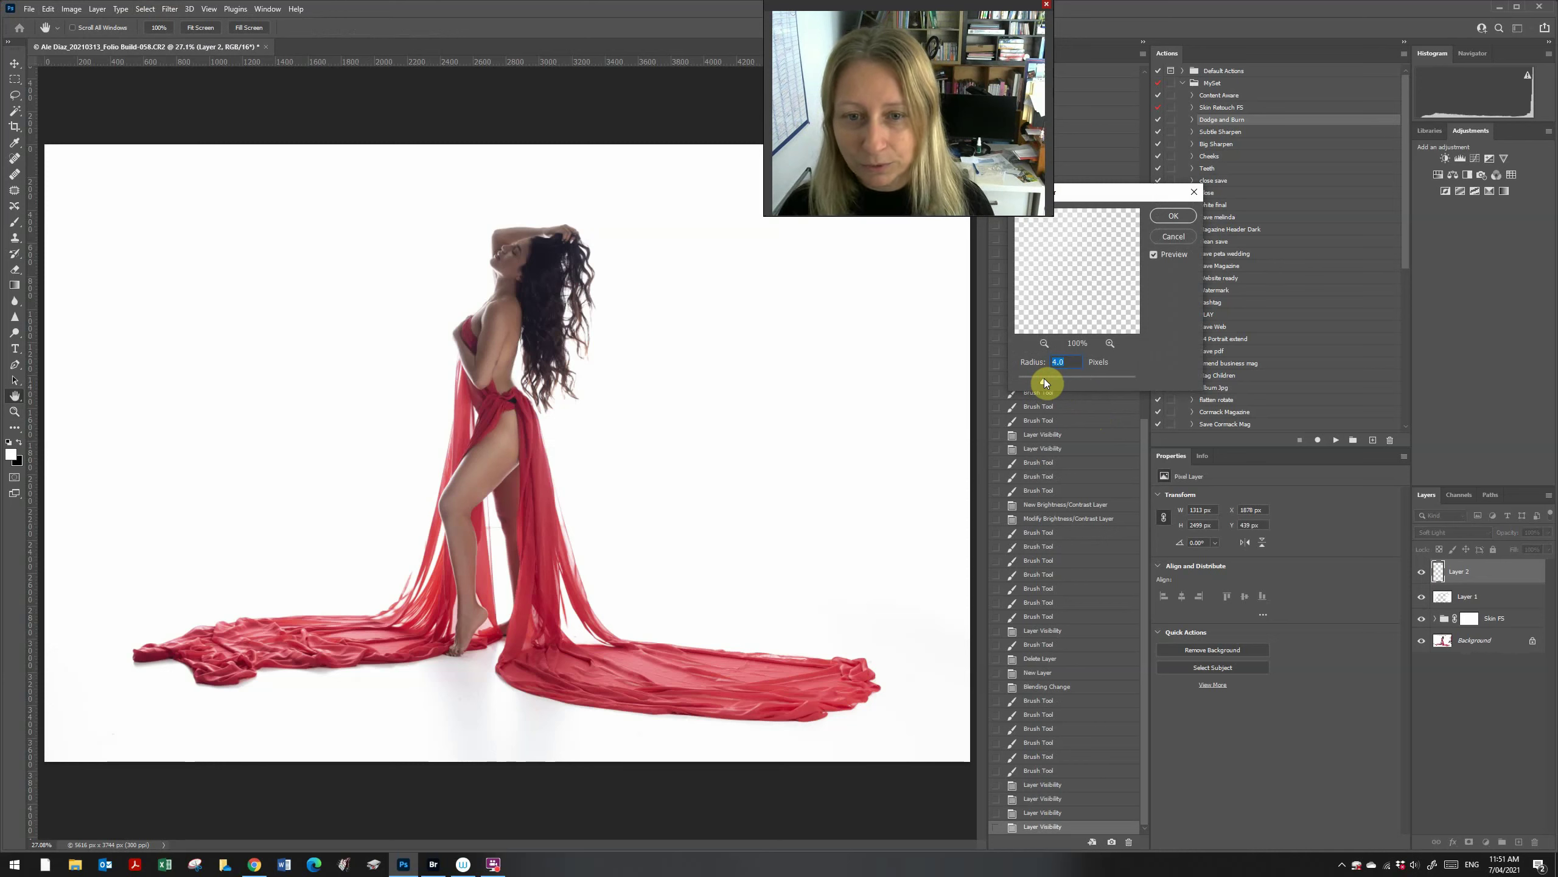
left_click(1170, 216)
- Compare the image with the blurred Layer 2 hidden and shown, and examine the face, neck and shoulder up close
left_click(1423, 574)
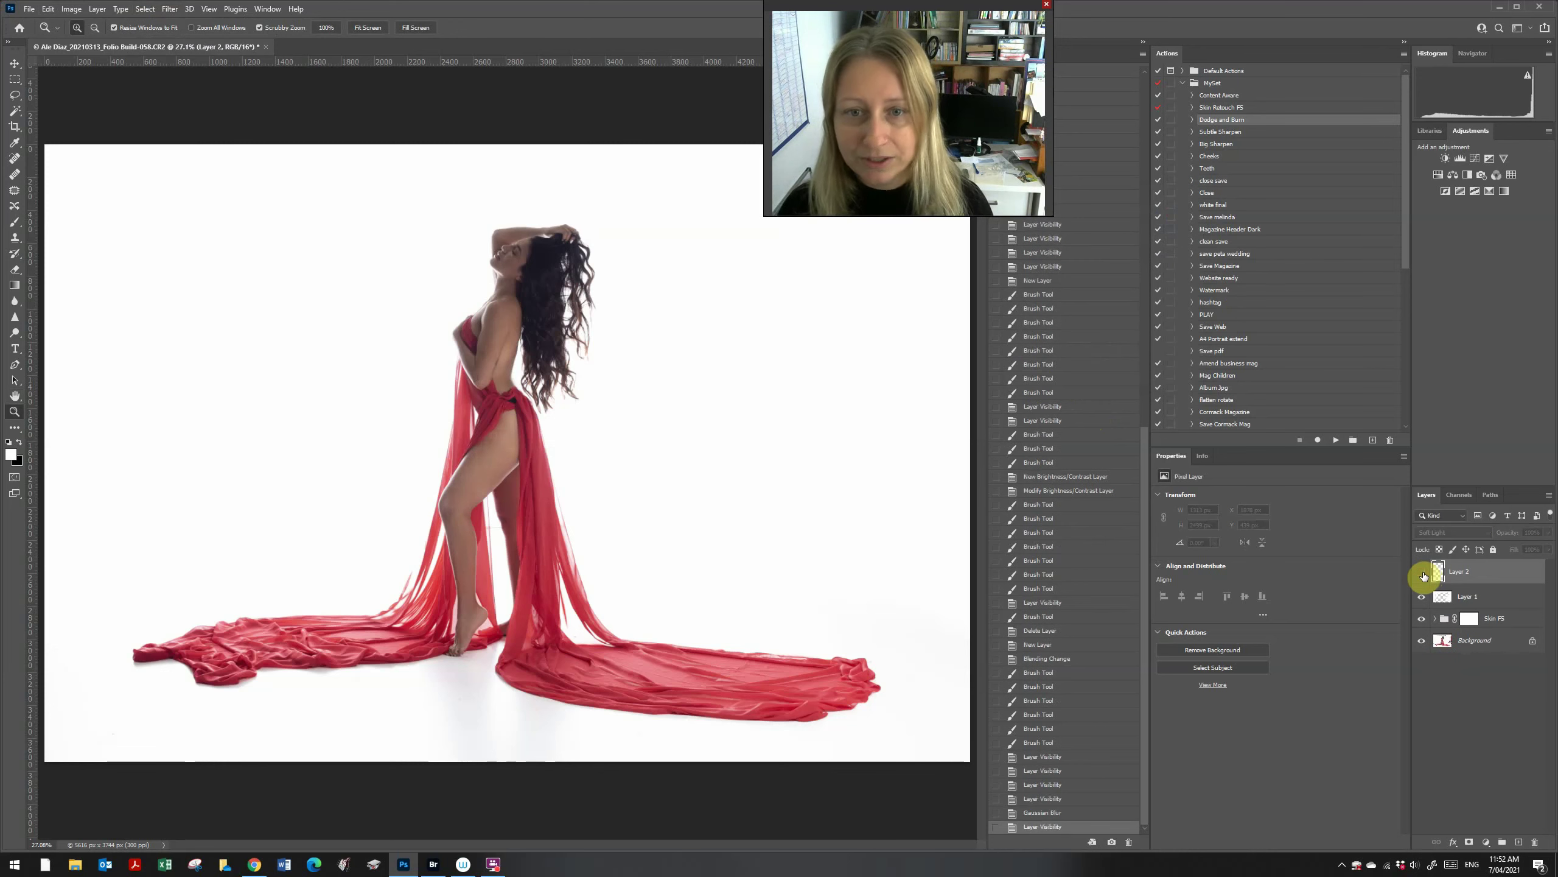
left_click(1423, 574)
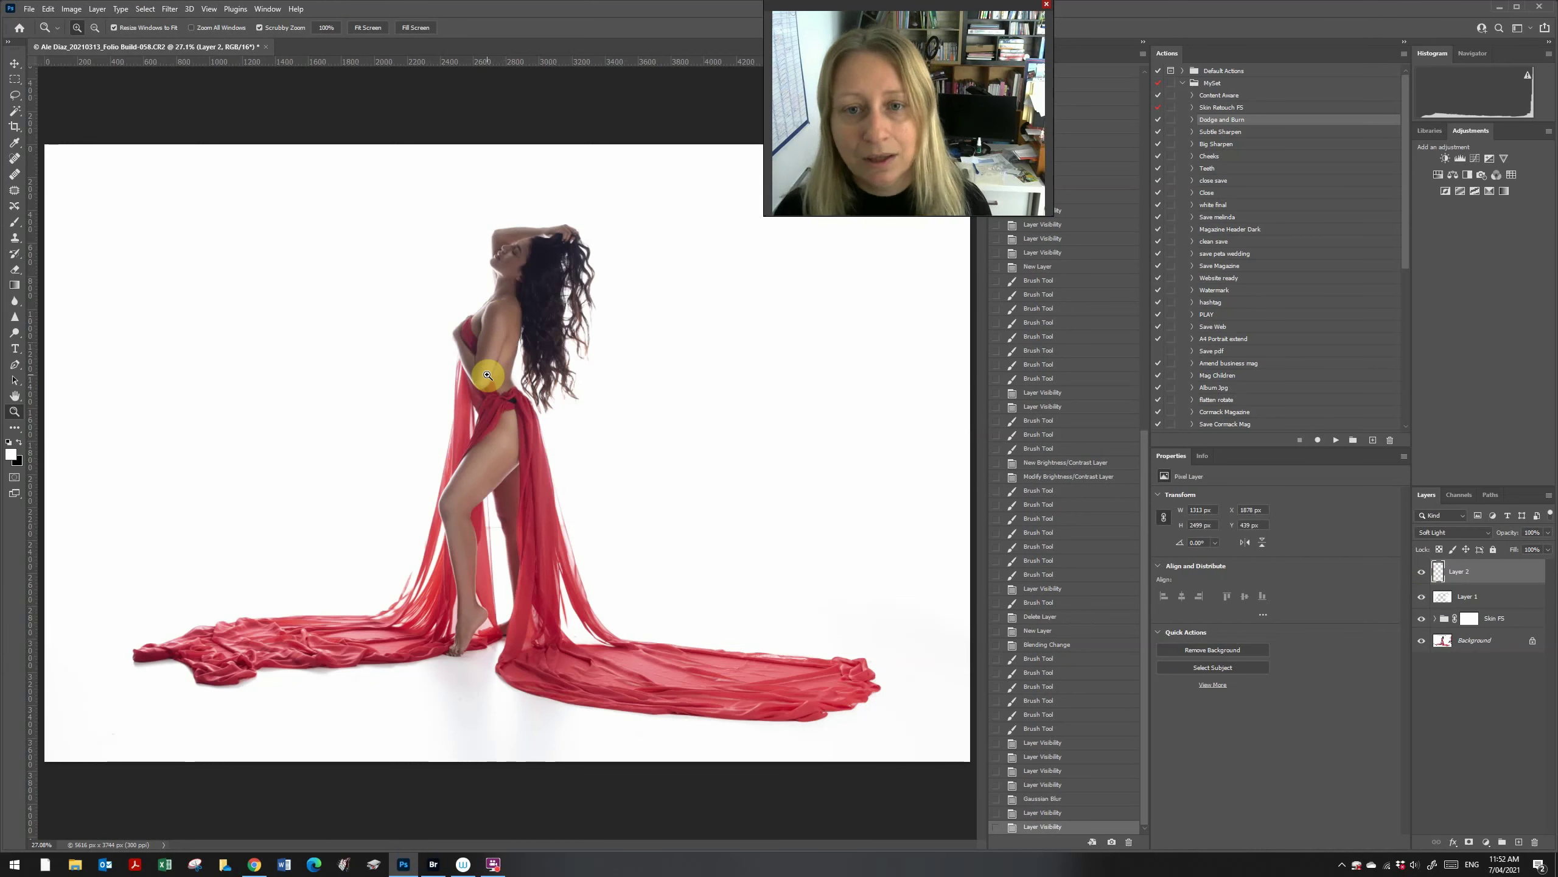
left_click_drag(508, 251, 615, 487)
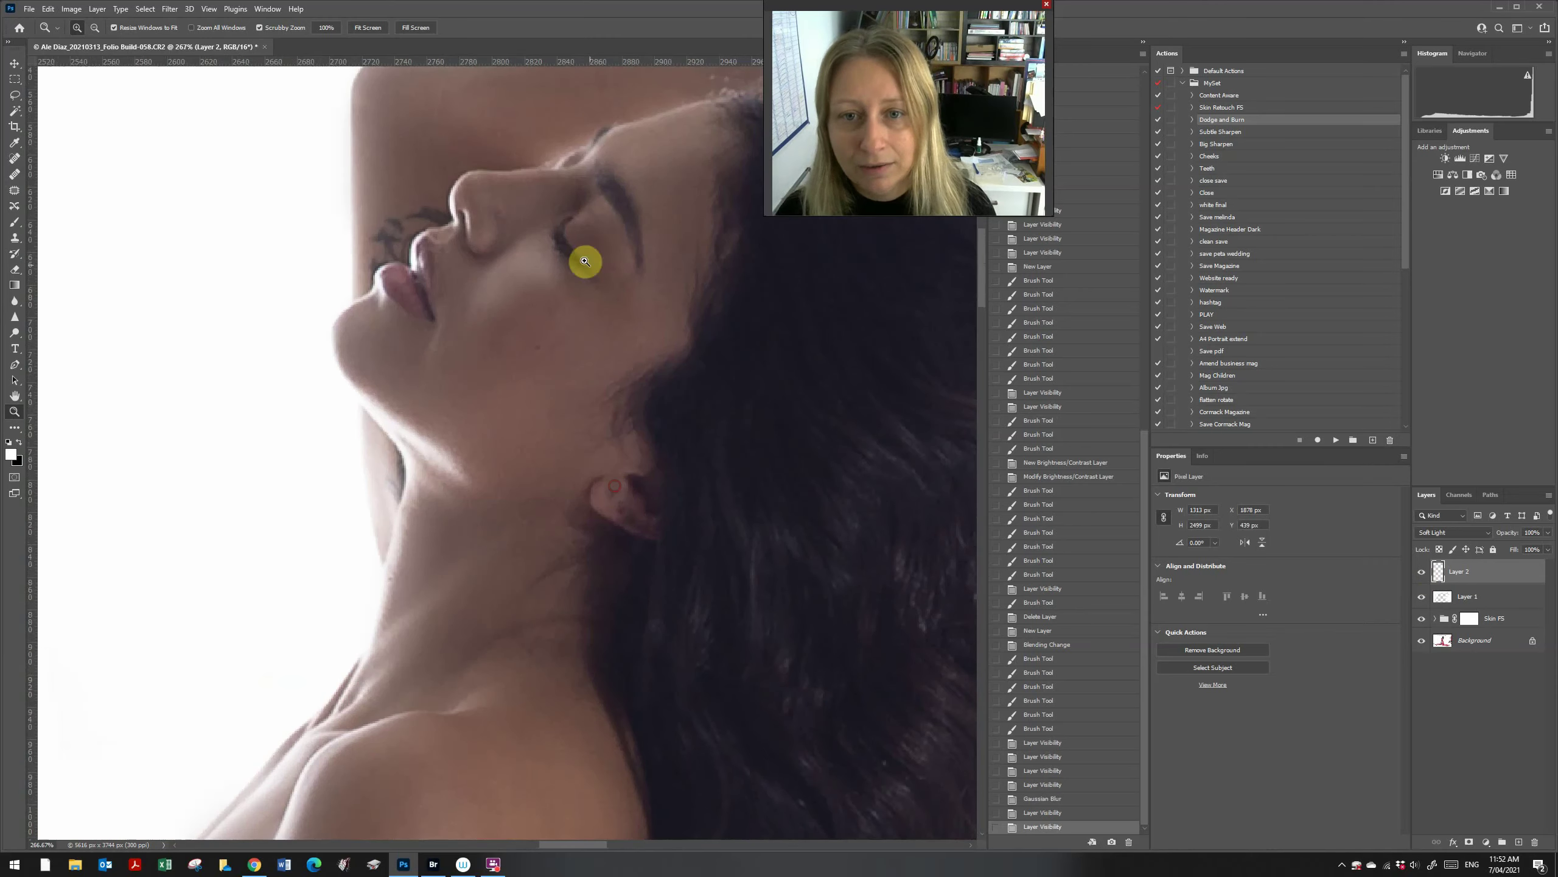
left_click_drag(622, 645, 557, 540)
left_click_drag(634, 738, 523, 575)
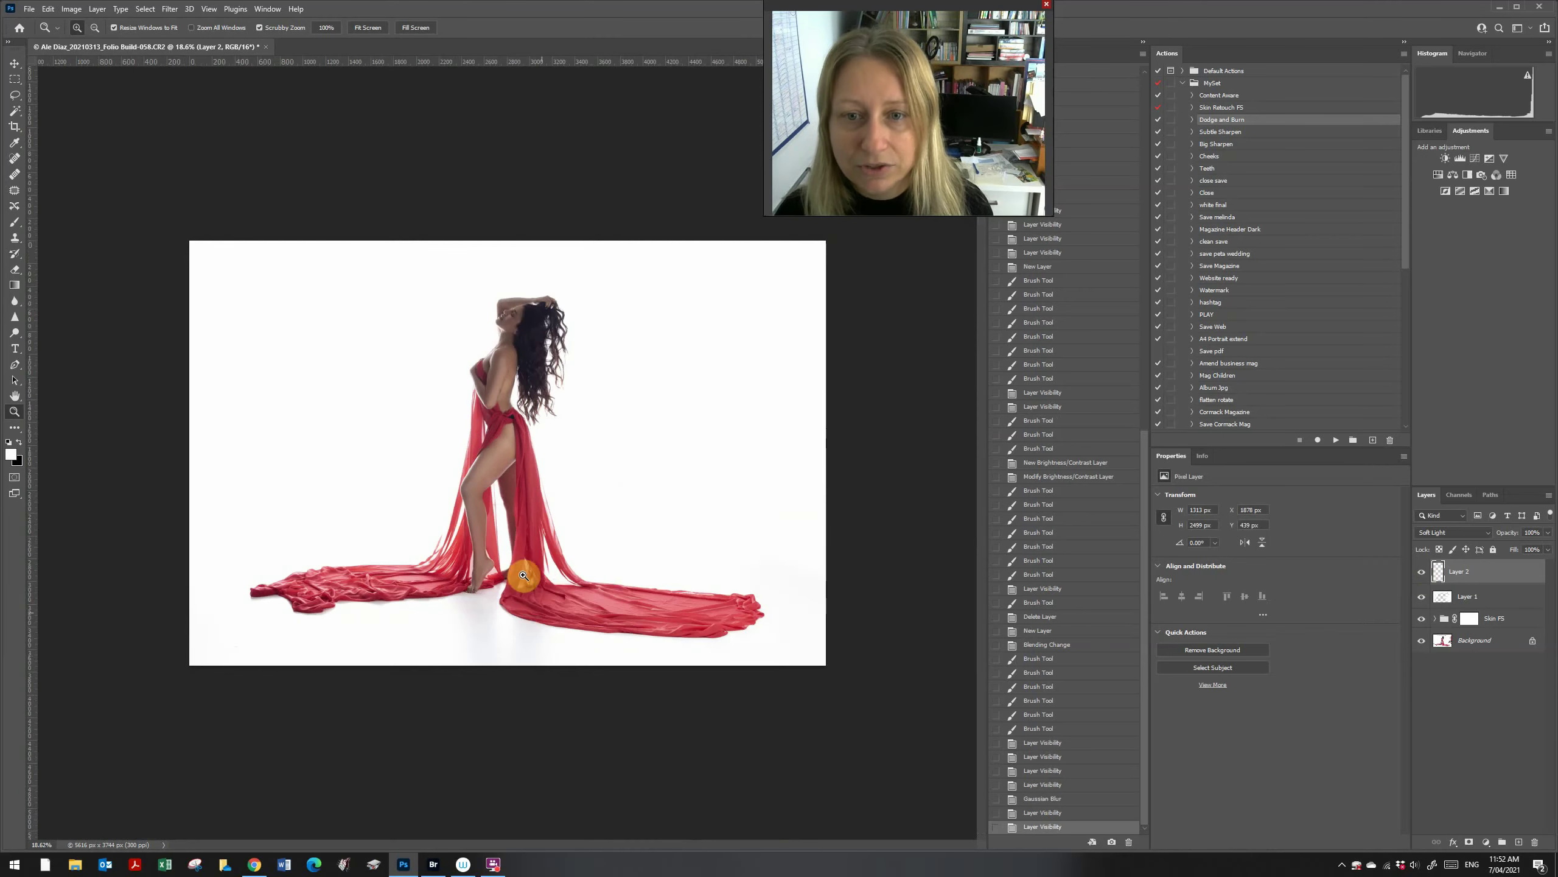
left_click(523, 575)
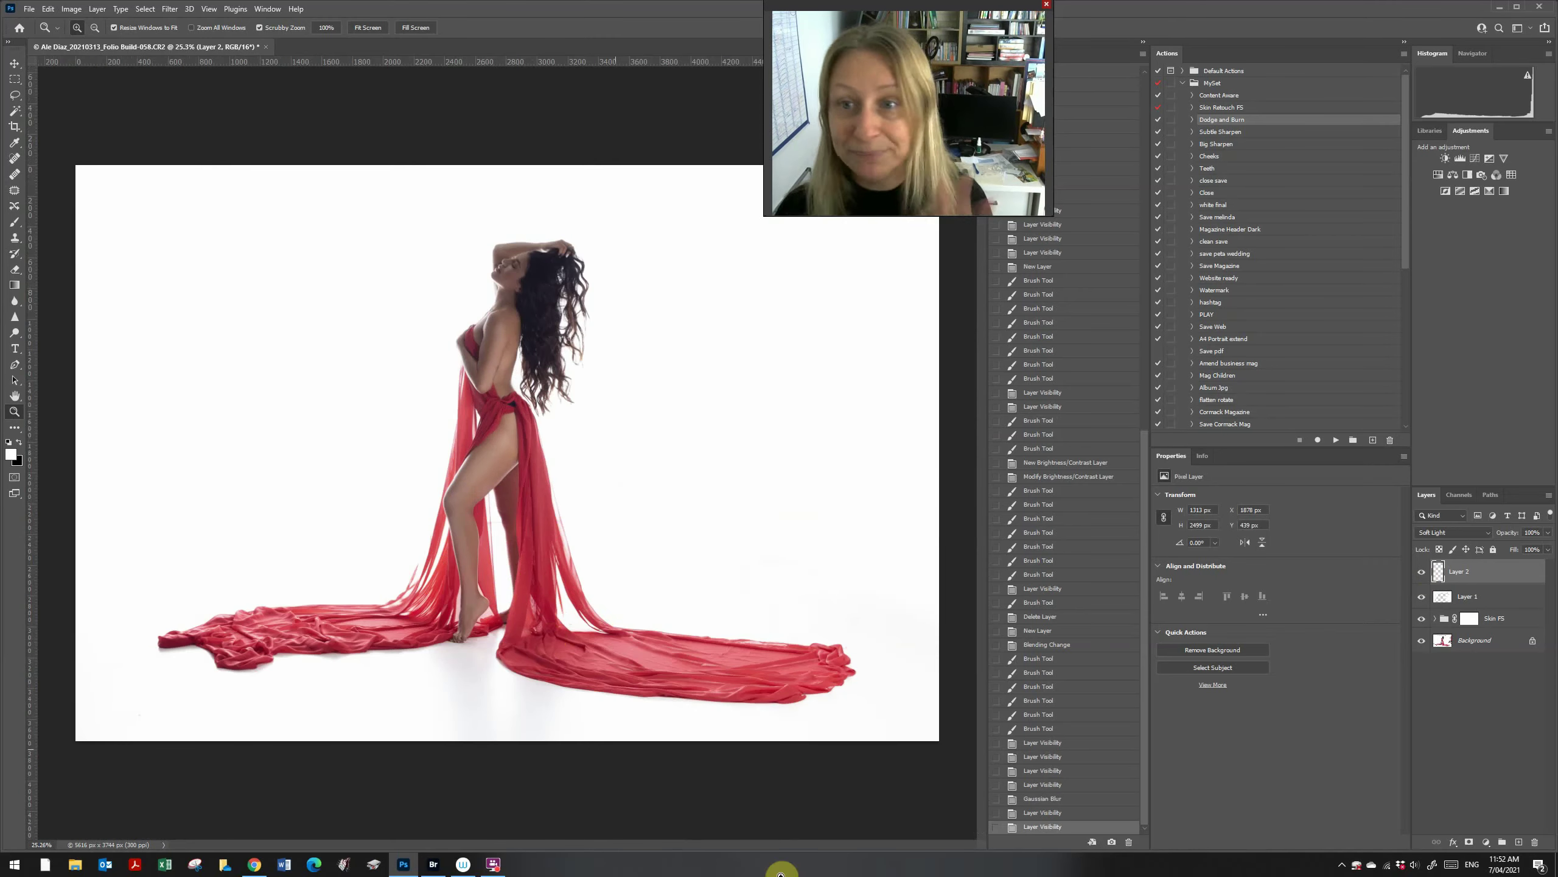
- Add a layer mask to Layer 2 and paint black over the leg, foot and shoulder with a size 200 brush at 30% opacity
left_click(1468, 842)
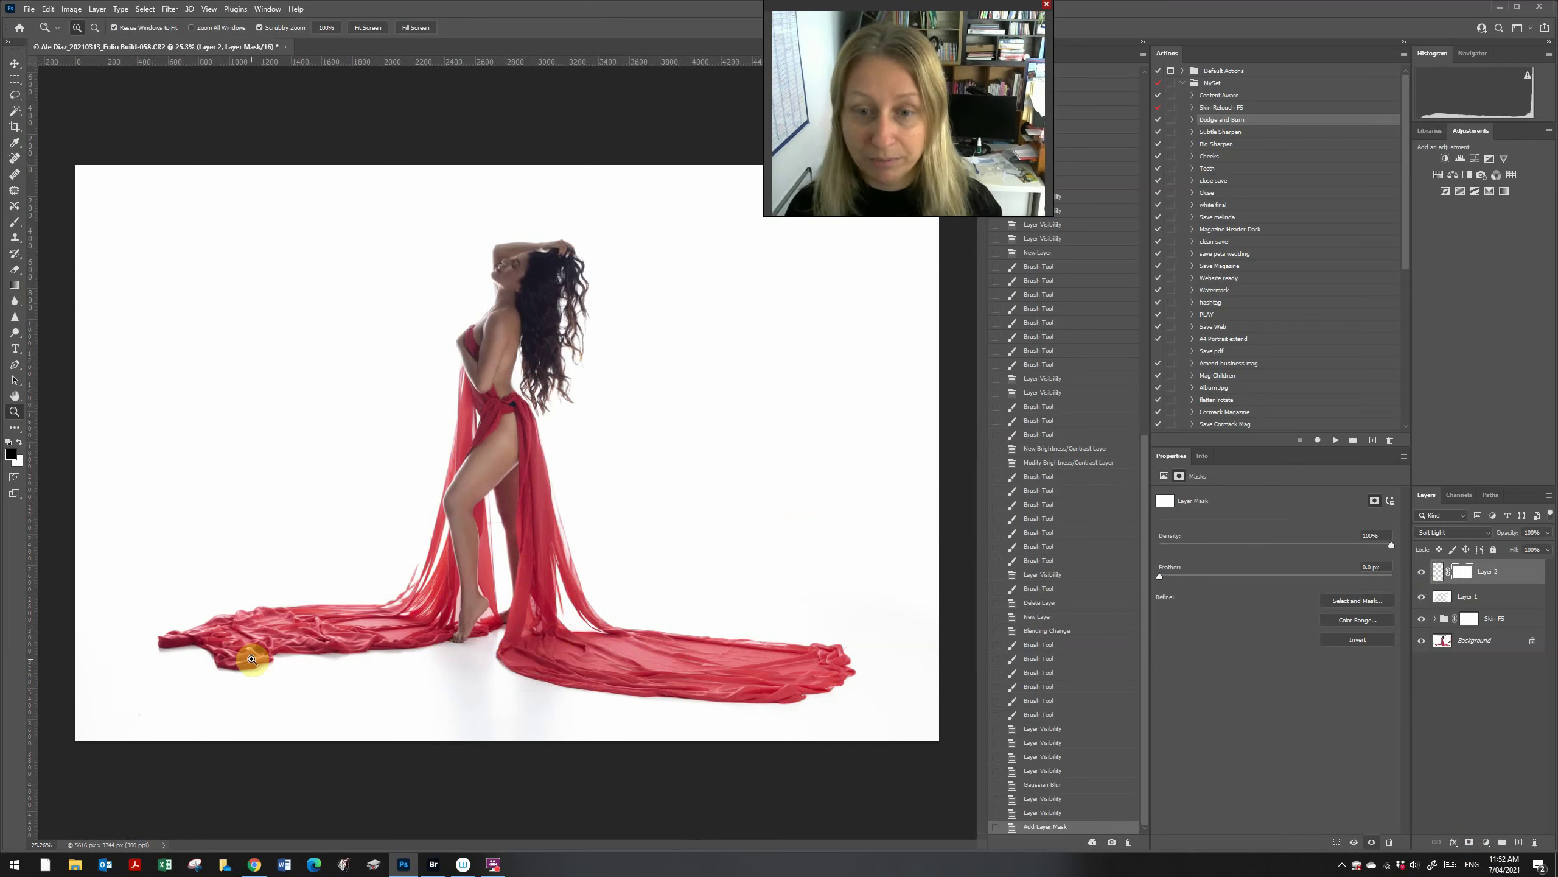
key("b")
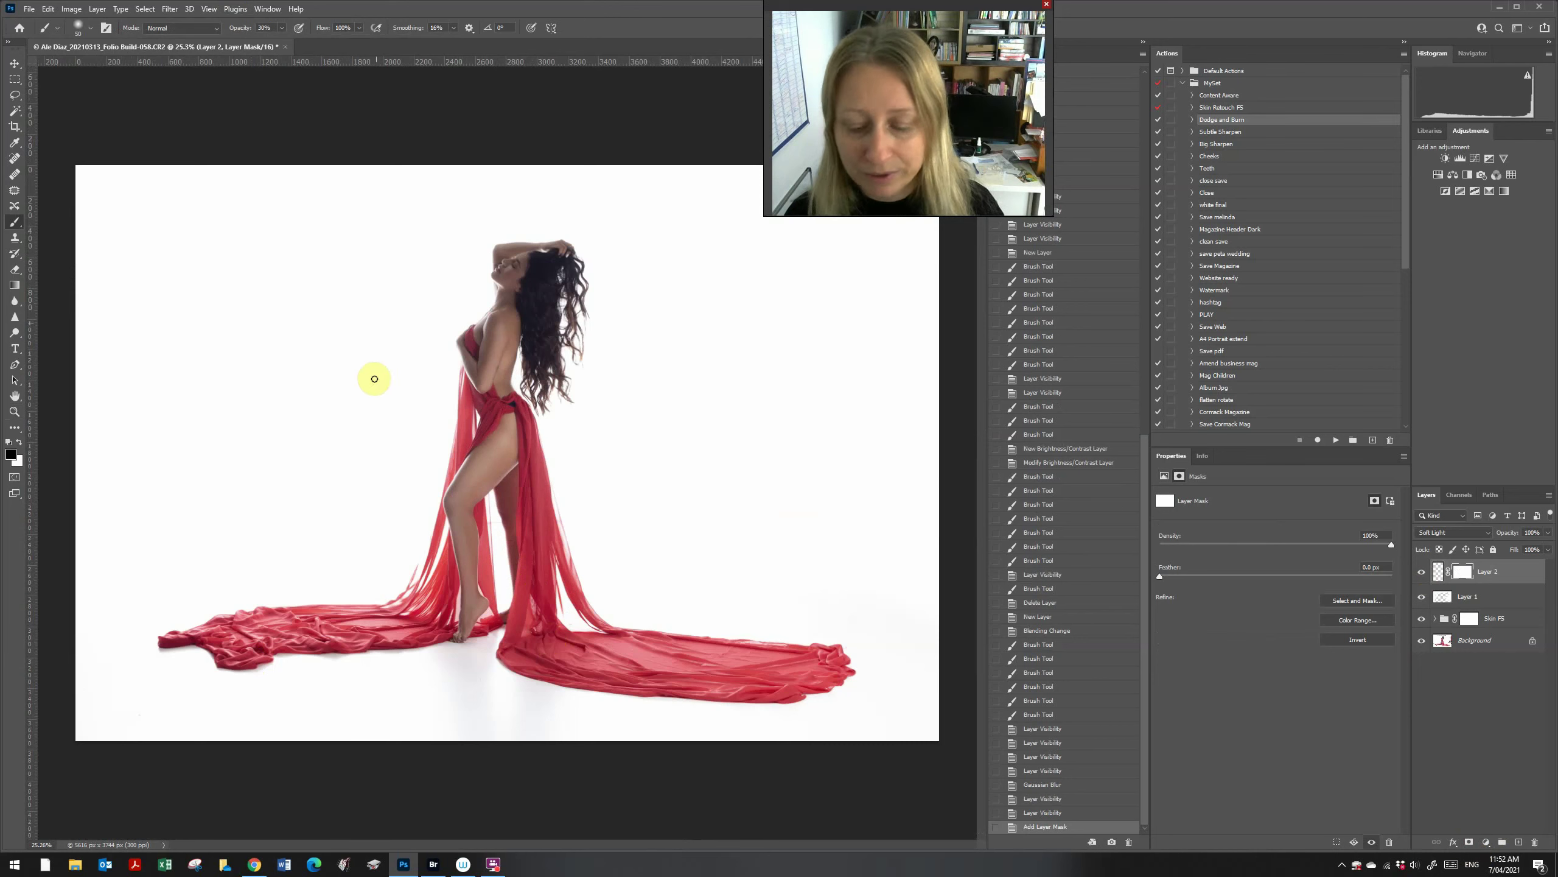
key("bracketleft")
key("bracketleft")
key("bracketleft")
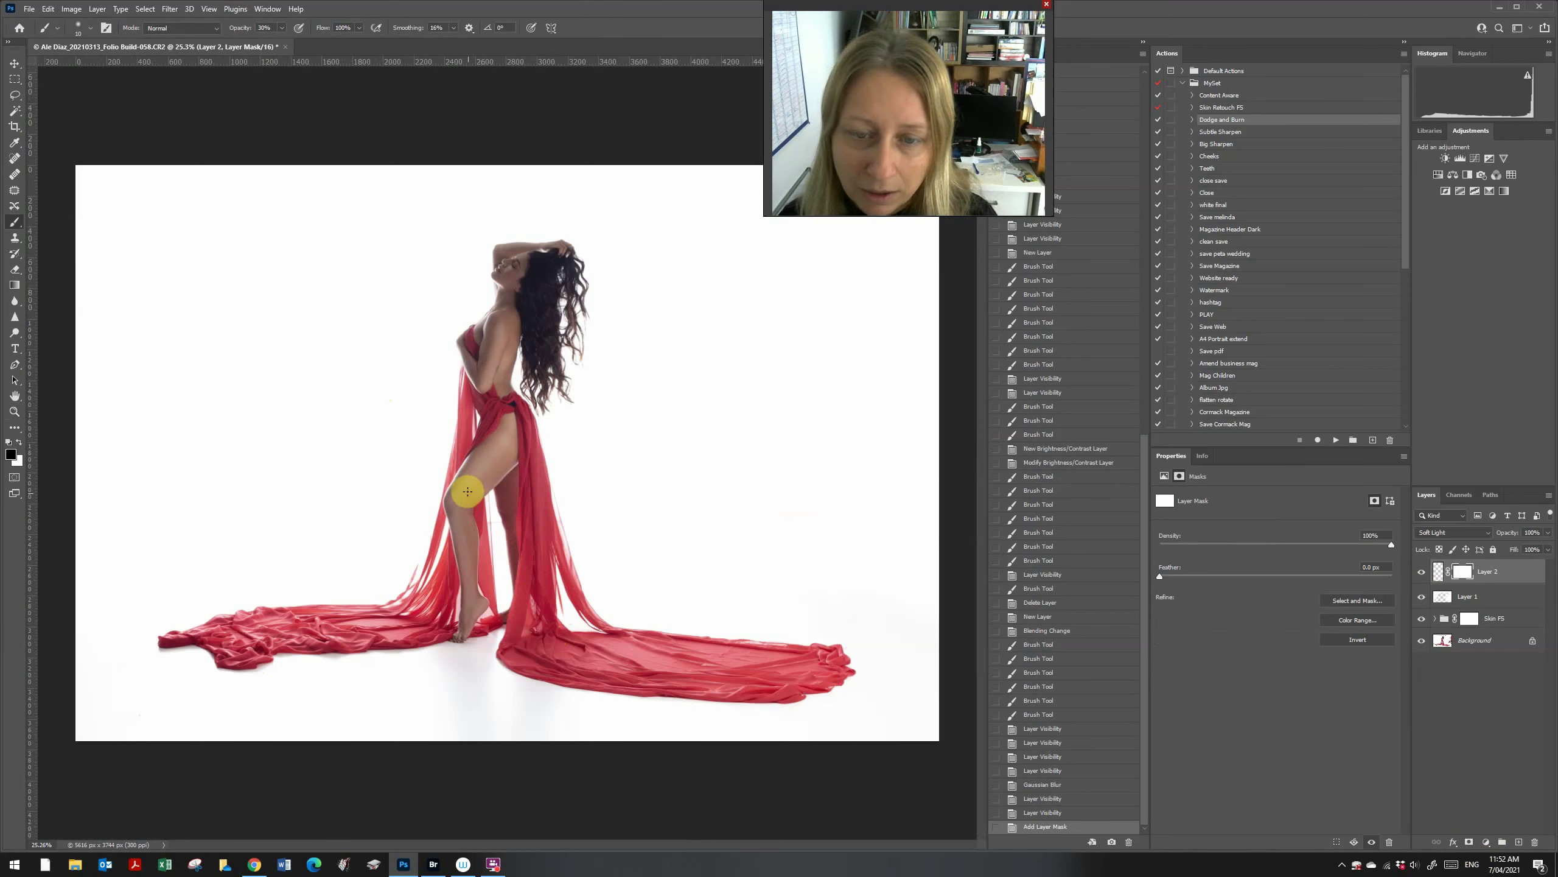
key("bracketright")
key("bracketright")
key("bracketright")
key("bracketright")
key("bracketright")
key("bracketright")
key("bracketright")
key("bracketright")
key("bracketright")
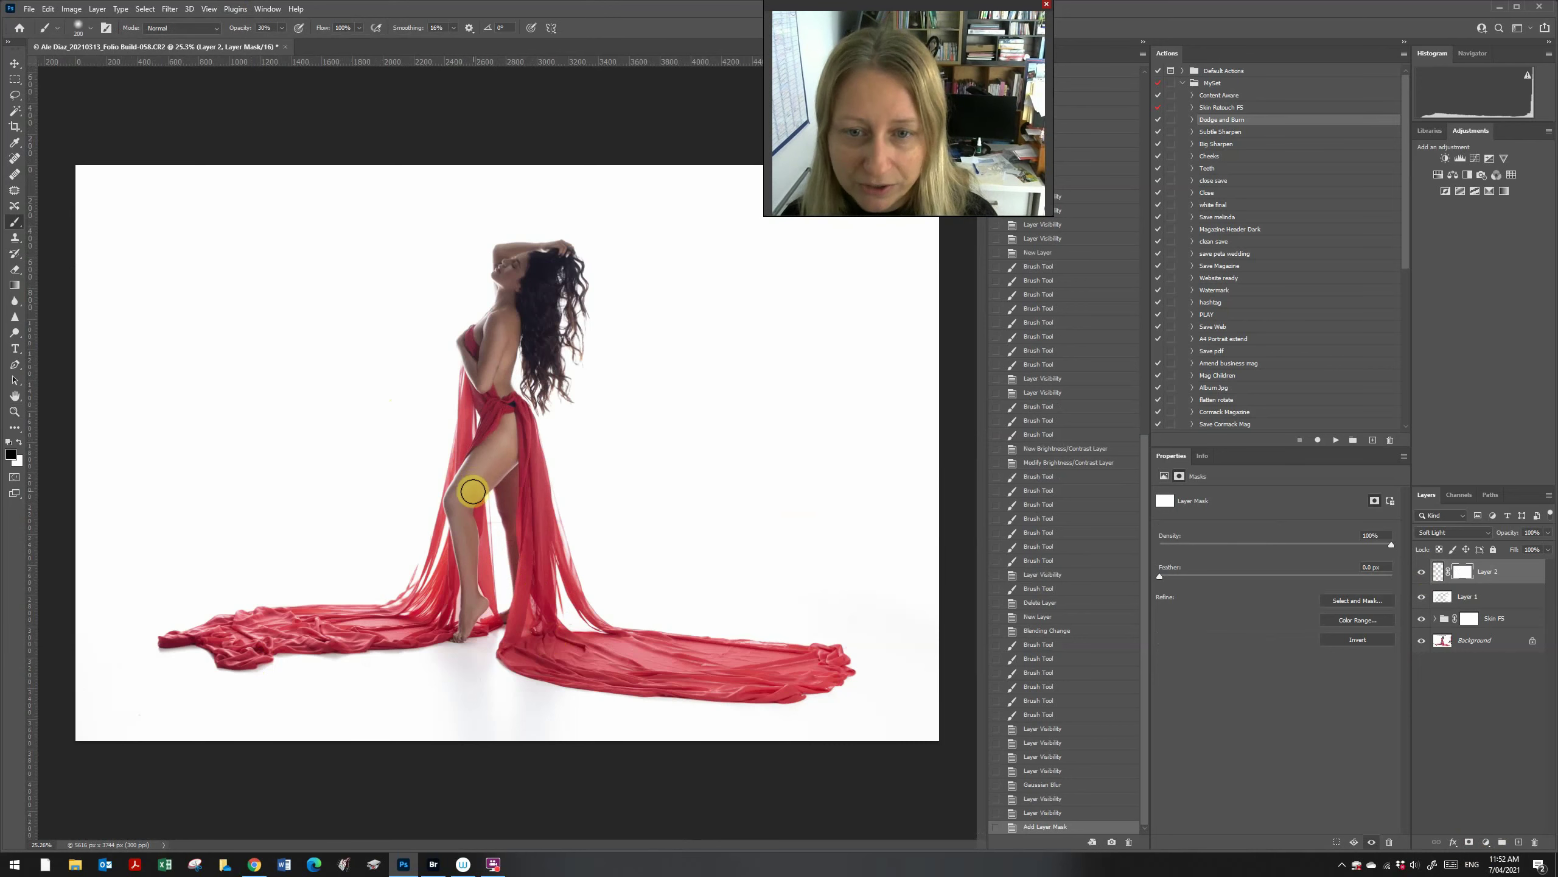
left_click_drag(471, 493, 523, 437)
left_click_drag(473, 532, 486, 621)
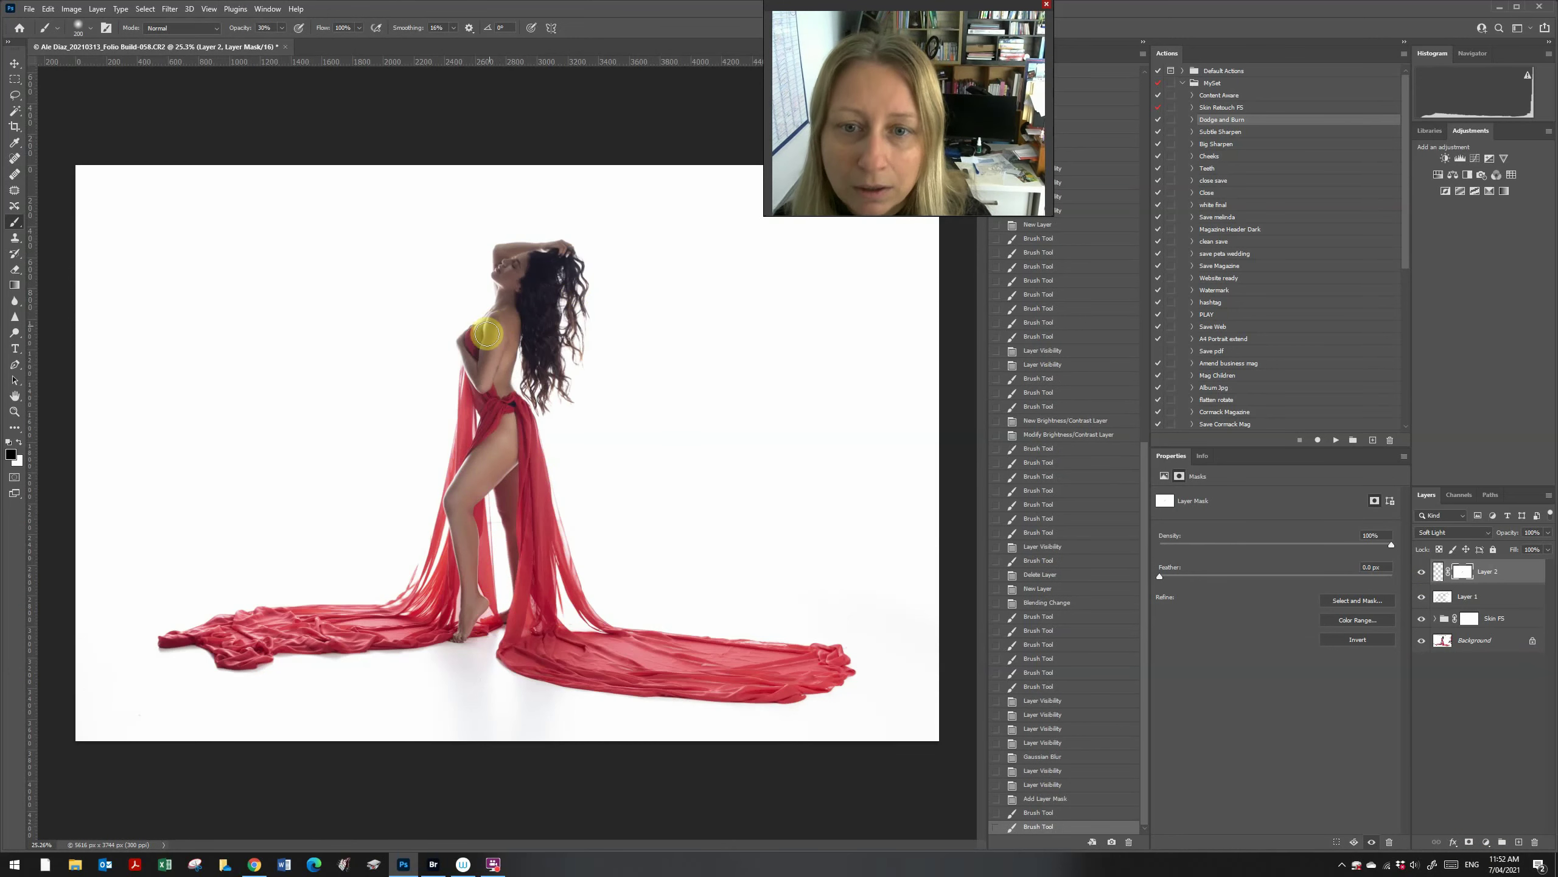
mouse_move(487, 333)
left_mouse_down()
mouse_move(471, 383)
mouse_move(519, 319)
left_mouse_up()
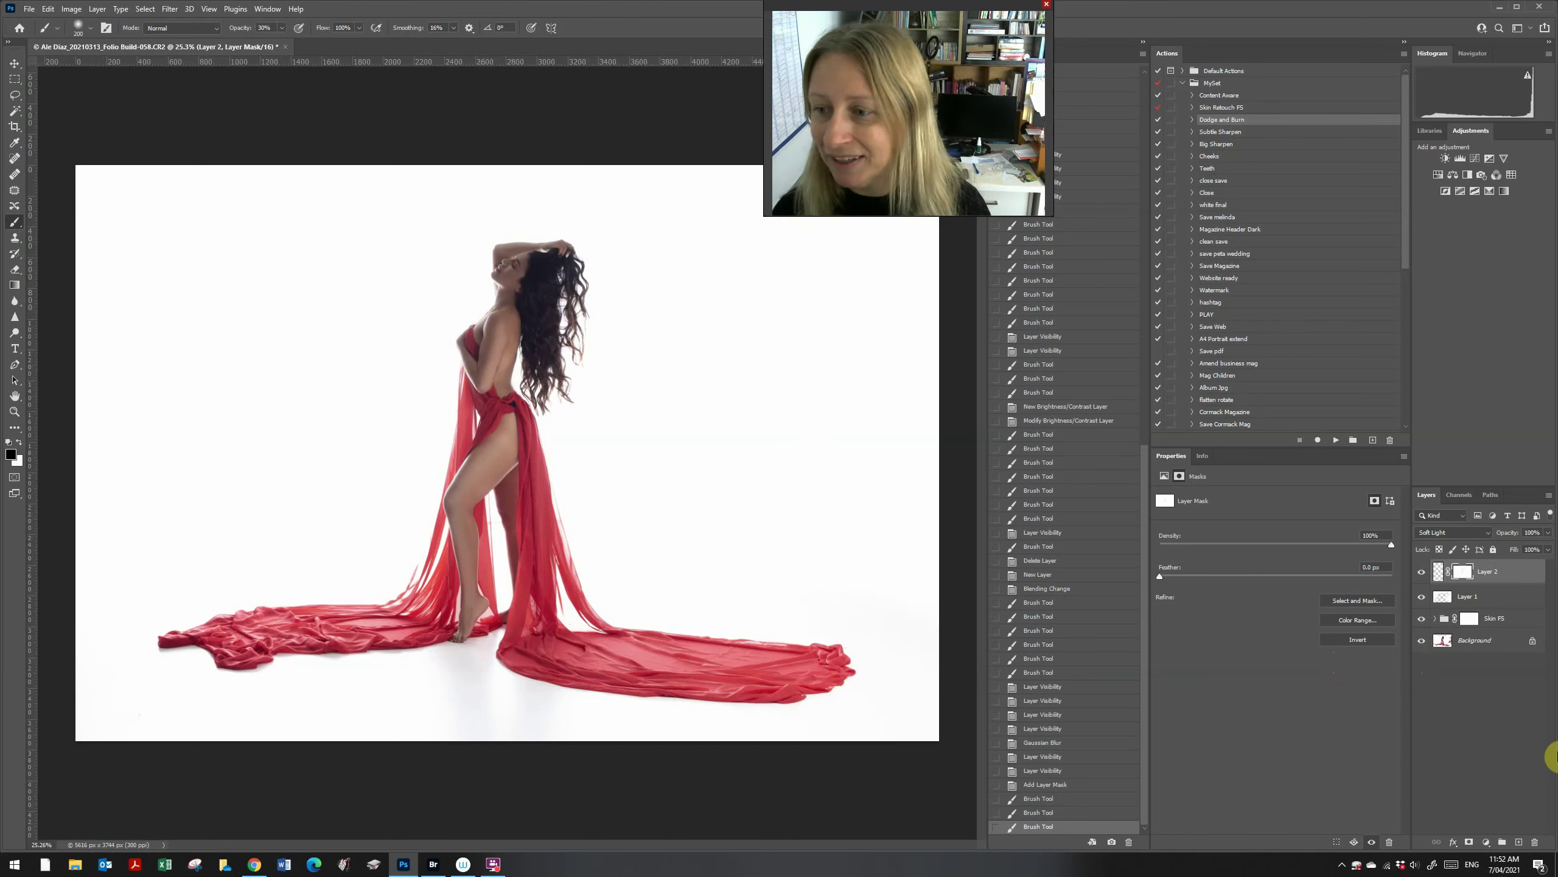
- Duplicate all the layers and merge the copies into one layer above the originals
left_click(1483, 677)
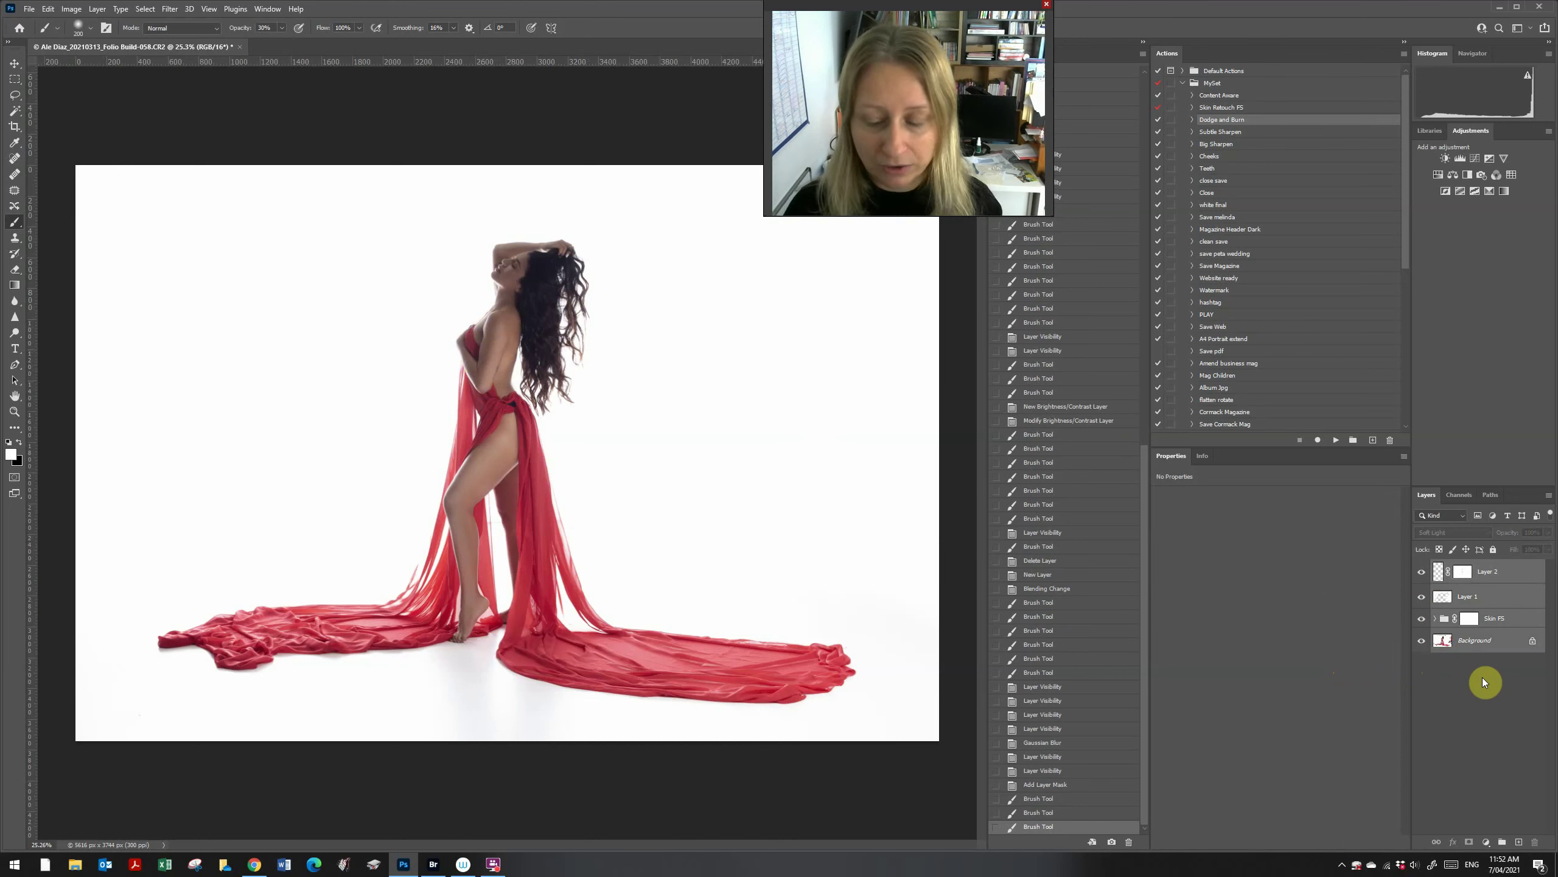
key("ctrl+j")
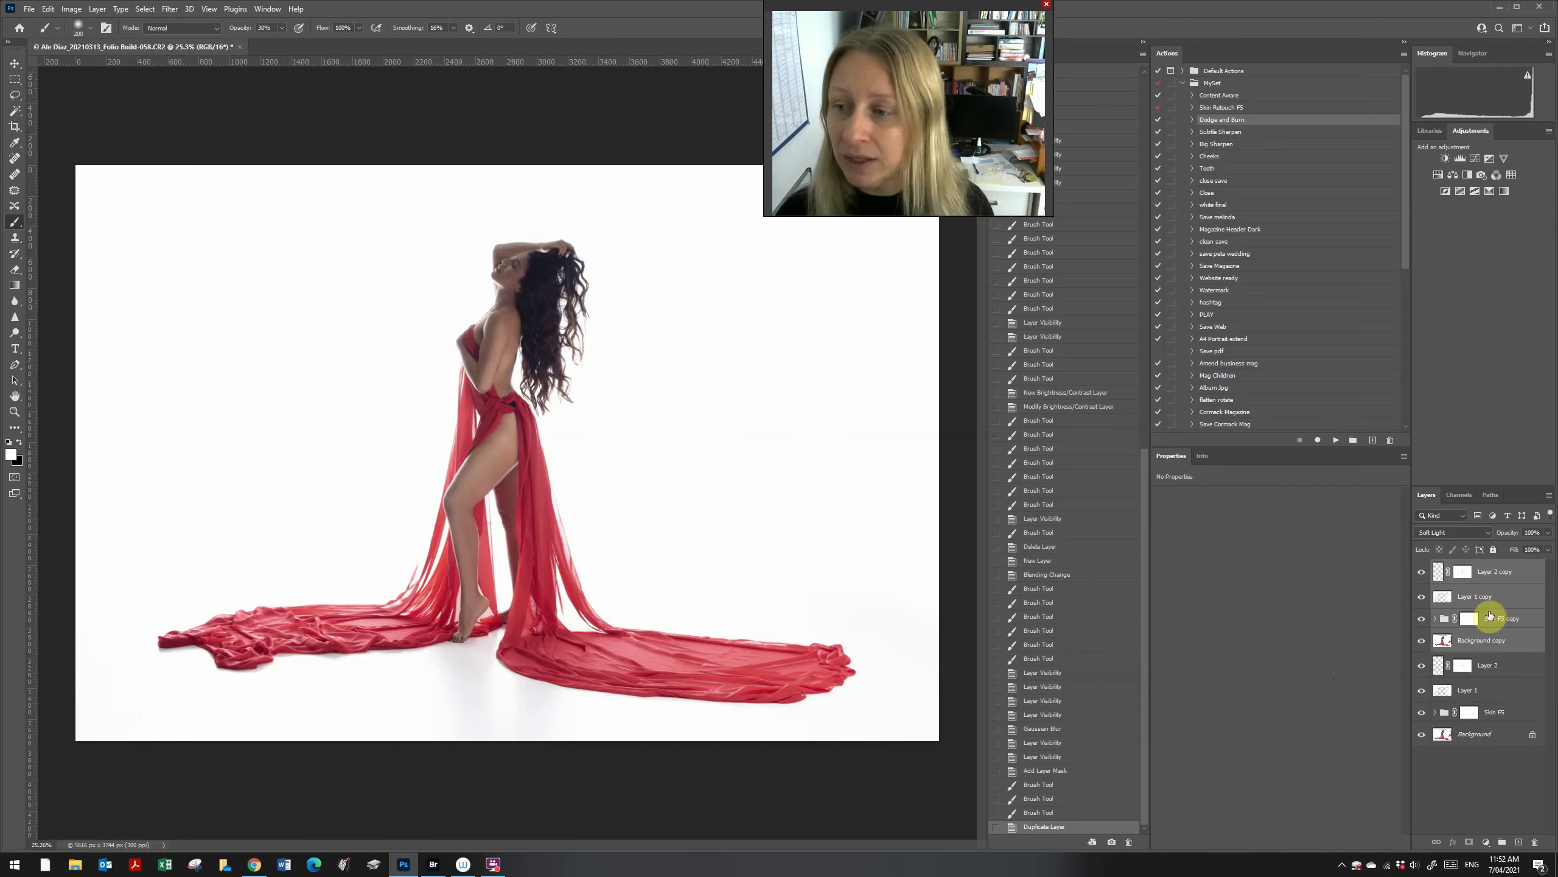
right_click(1488, 639)
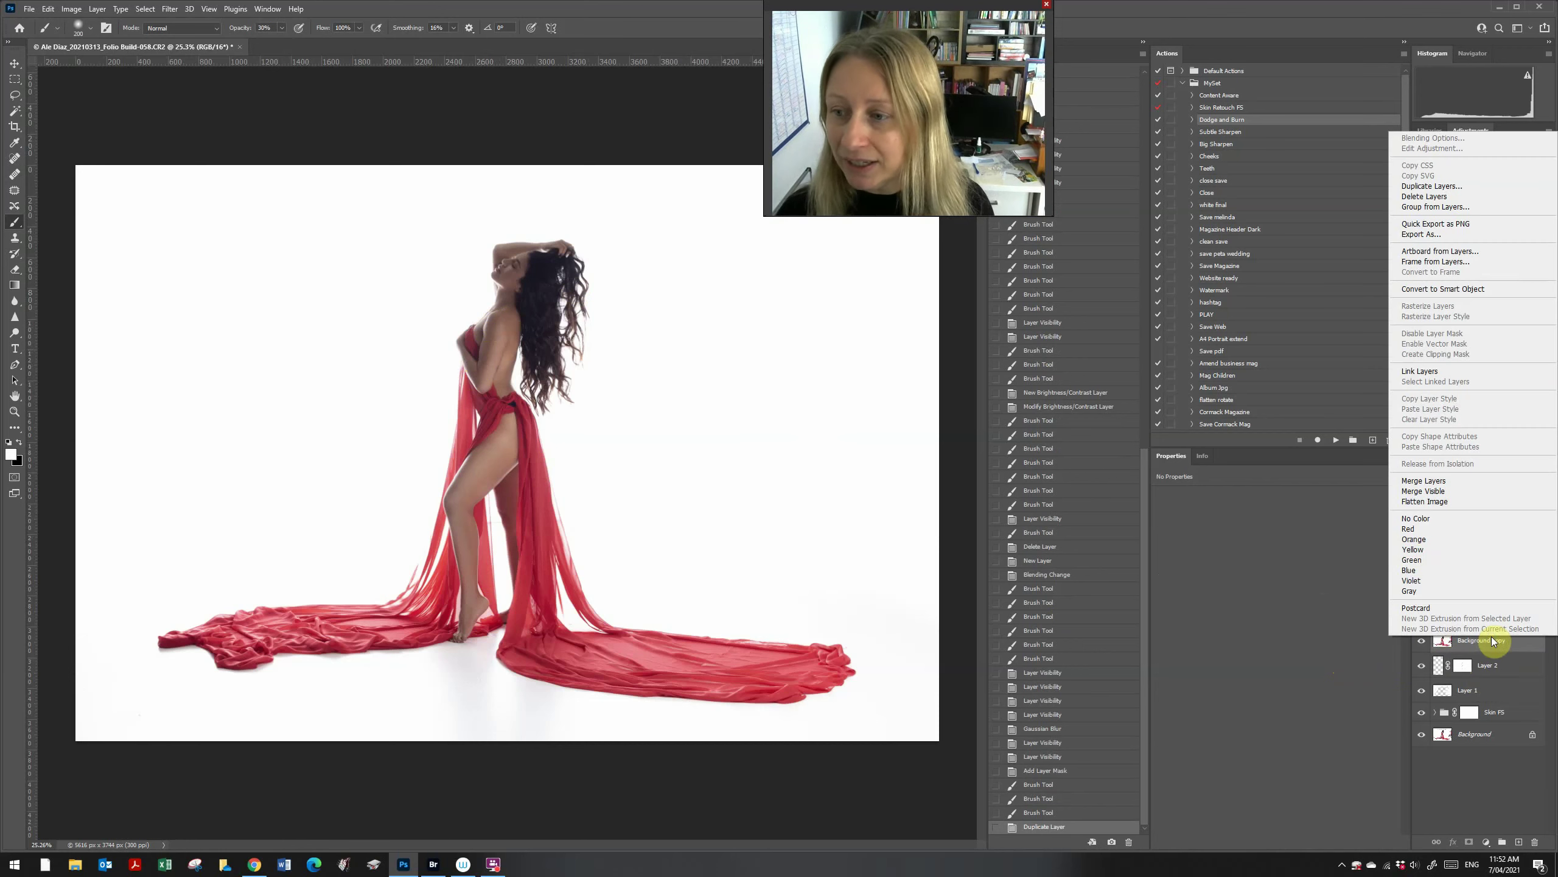
left_click(1424, 481)
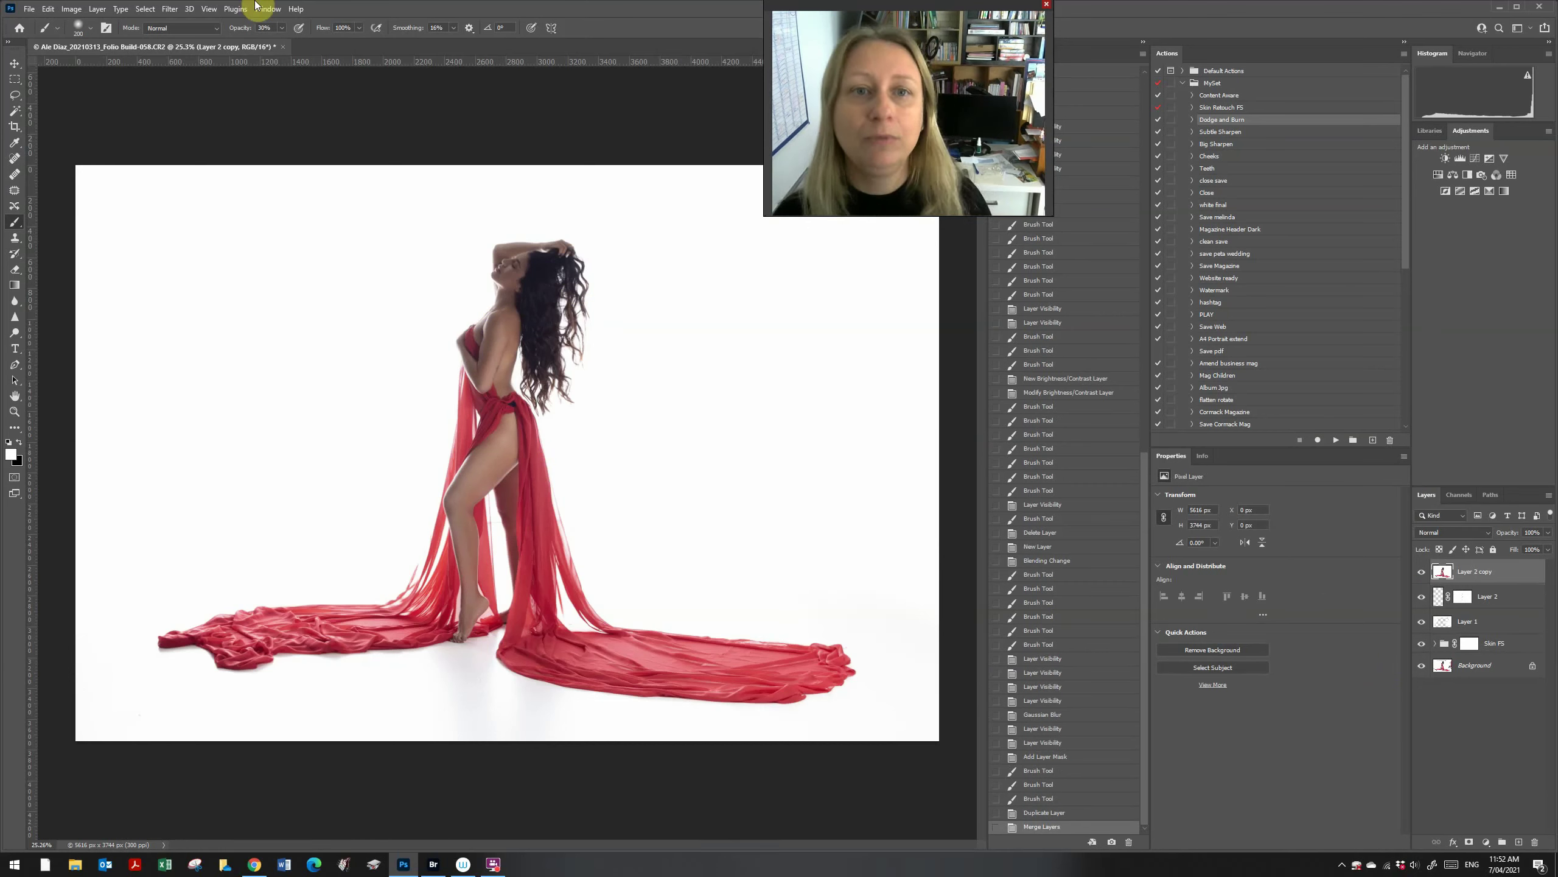
- Open the merged layer in the Alien Skin Exposure X2 filter
left_click(171, 8)
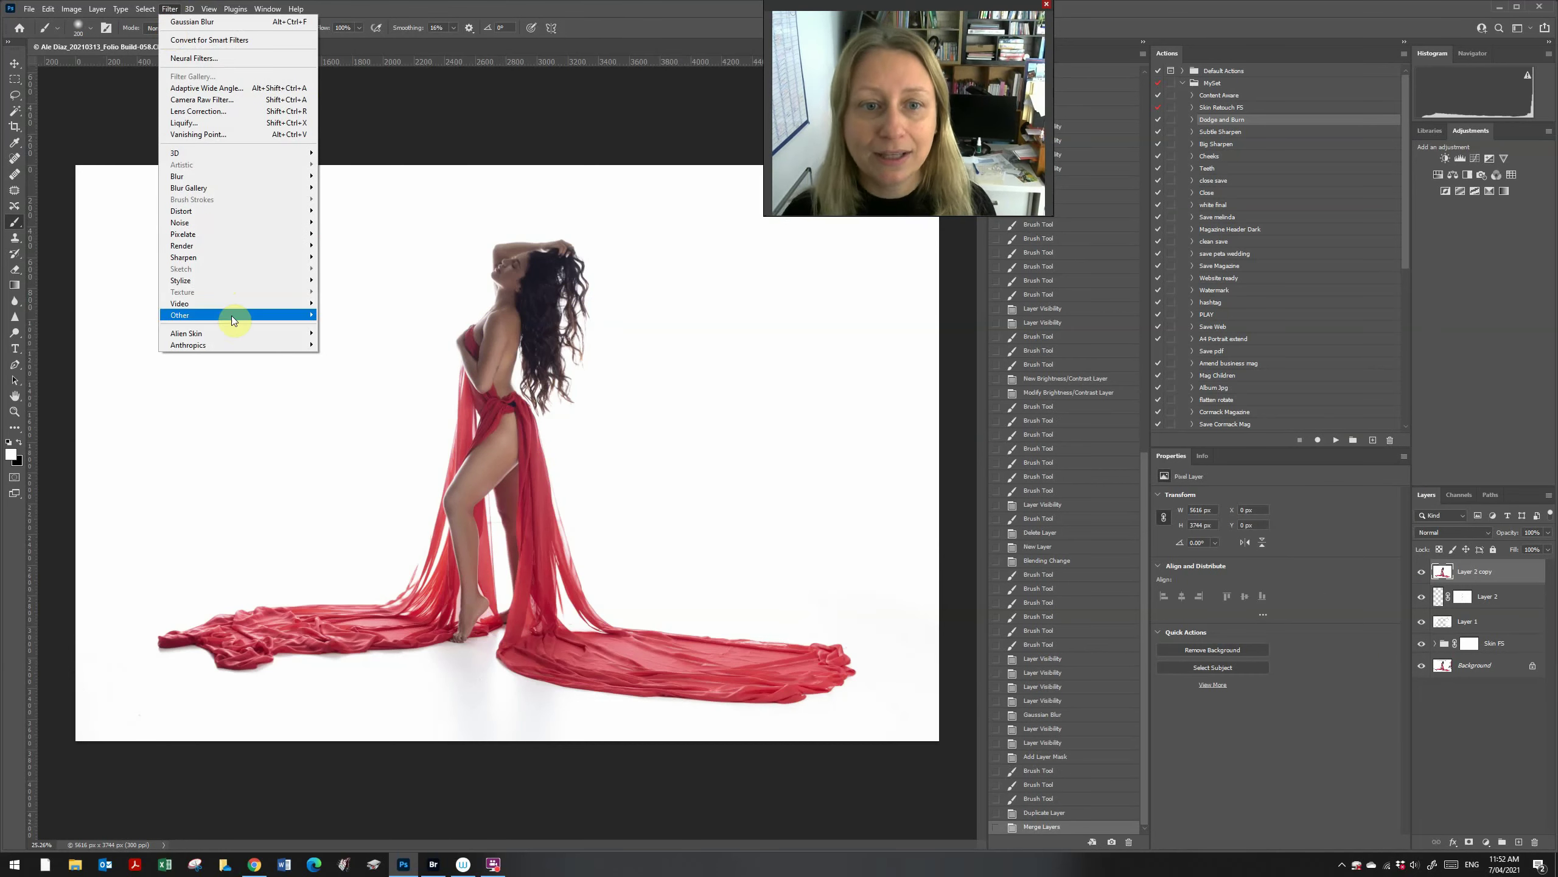
mouse_move(226, 334)
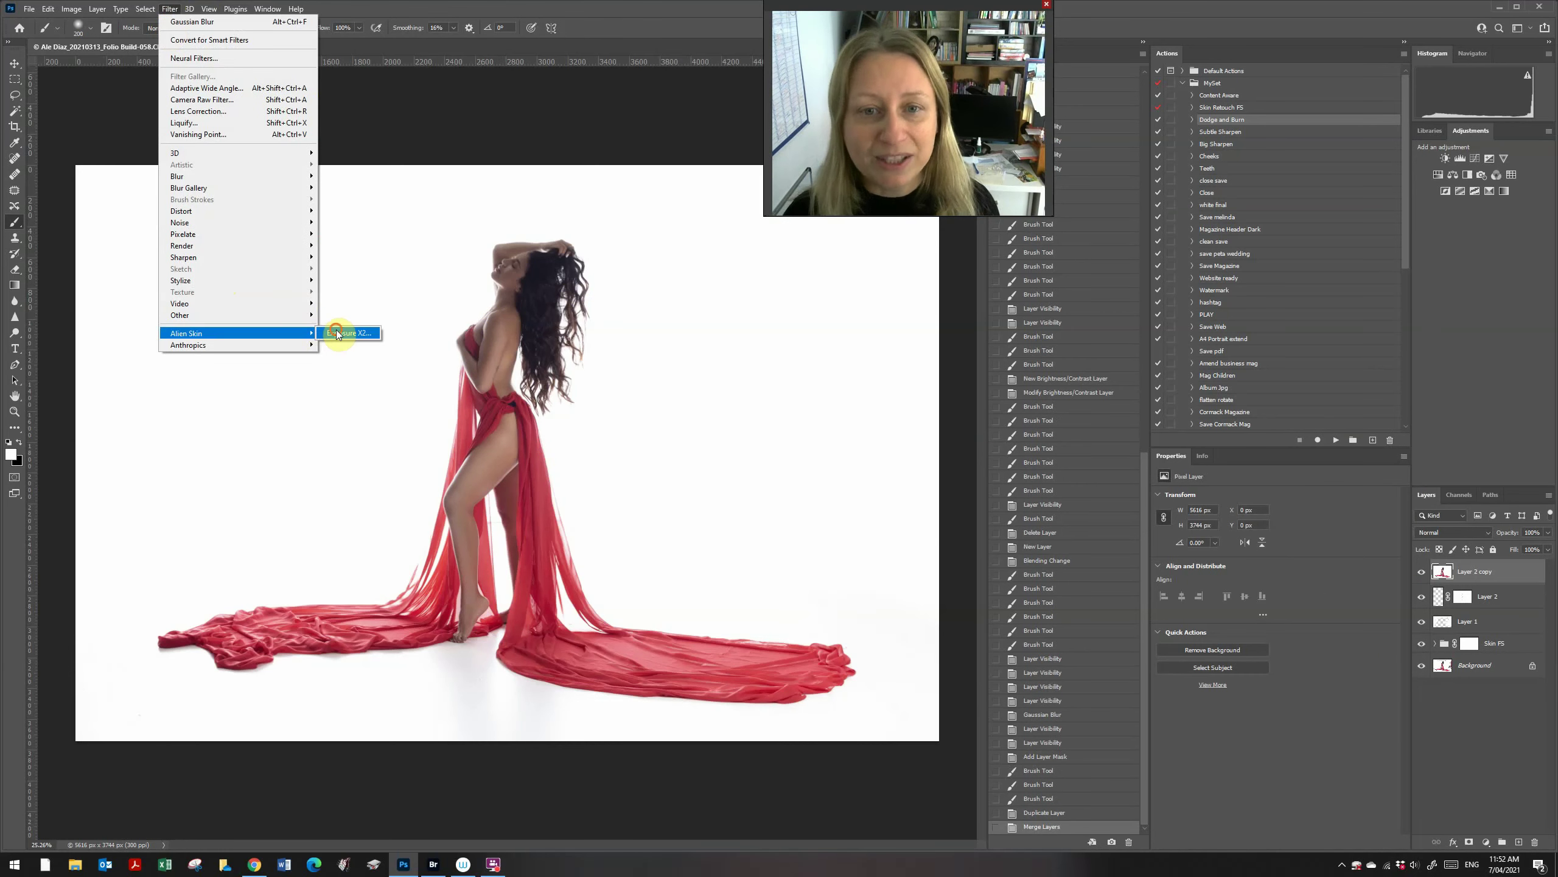
left_click(340, 333)
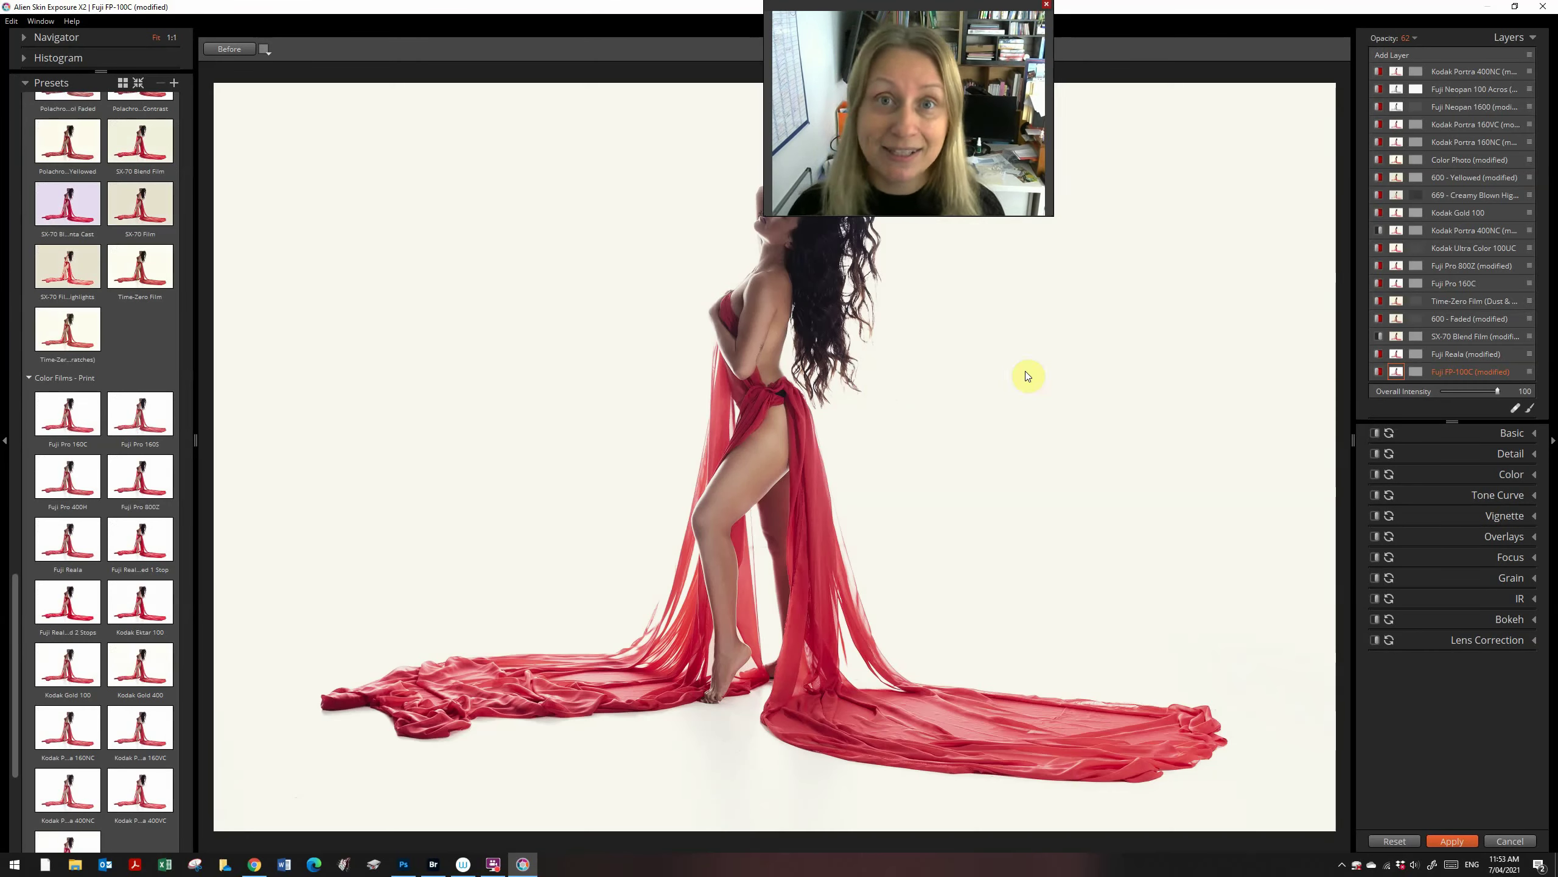
left_click_drag(978, 7, 1212, 11)
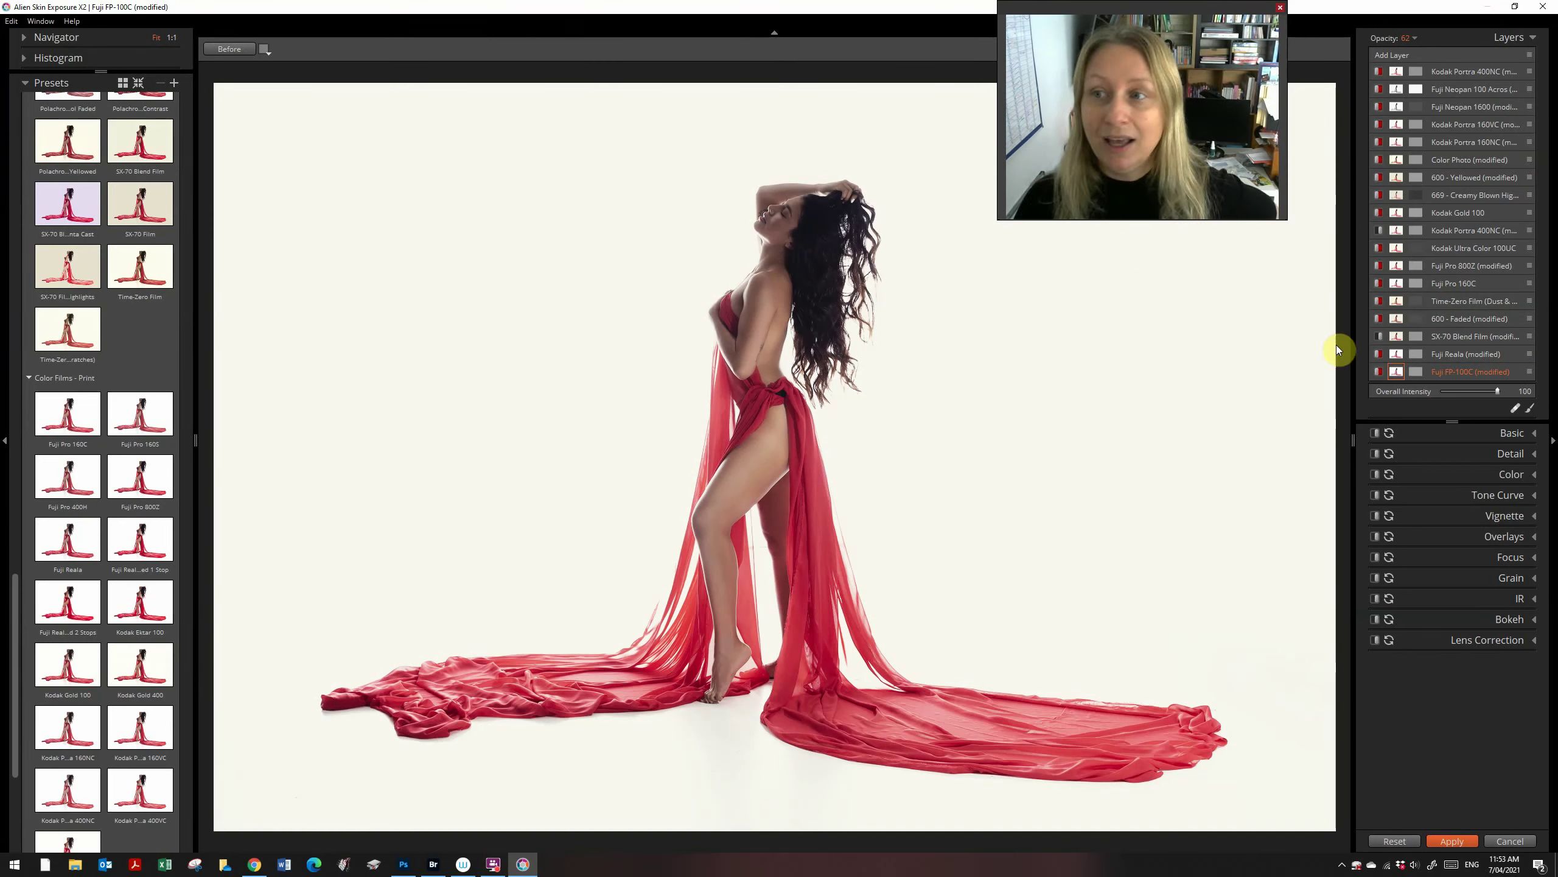
- Disable the SX-70 Blend Film layer and preview the Fuji FP-100C, Fuji Neopan 1600, Kodak Portra 160VC and 669 - Creamy Blown layers
left_click(1381, 337)
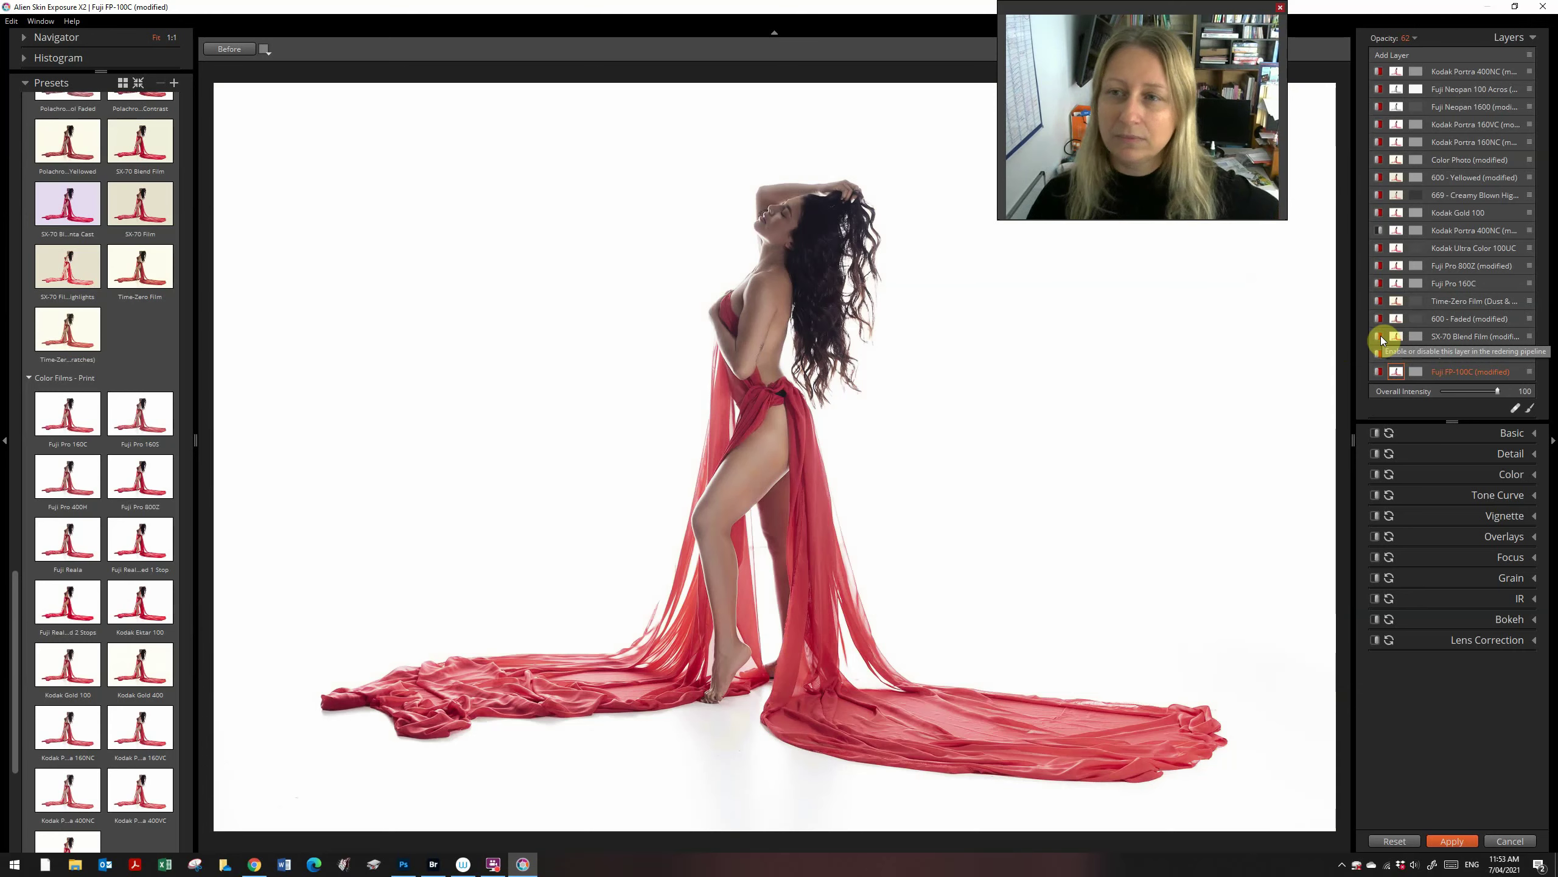
left_click(1376, 371)
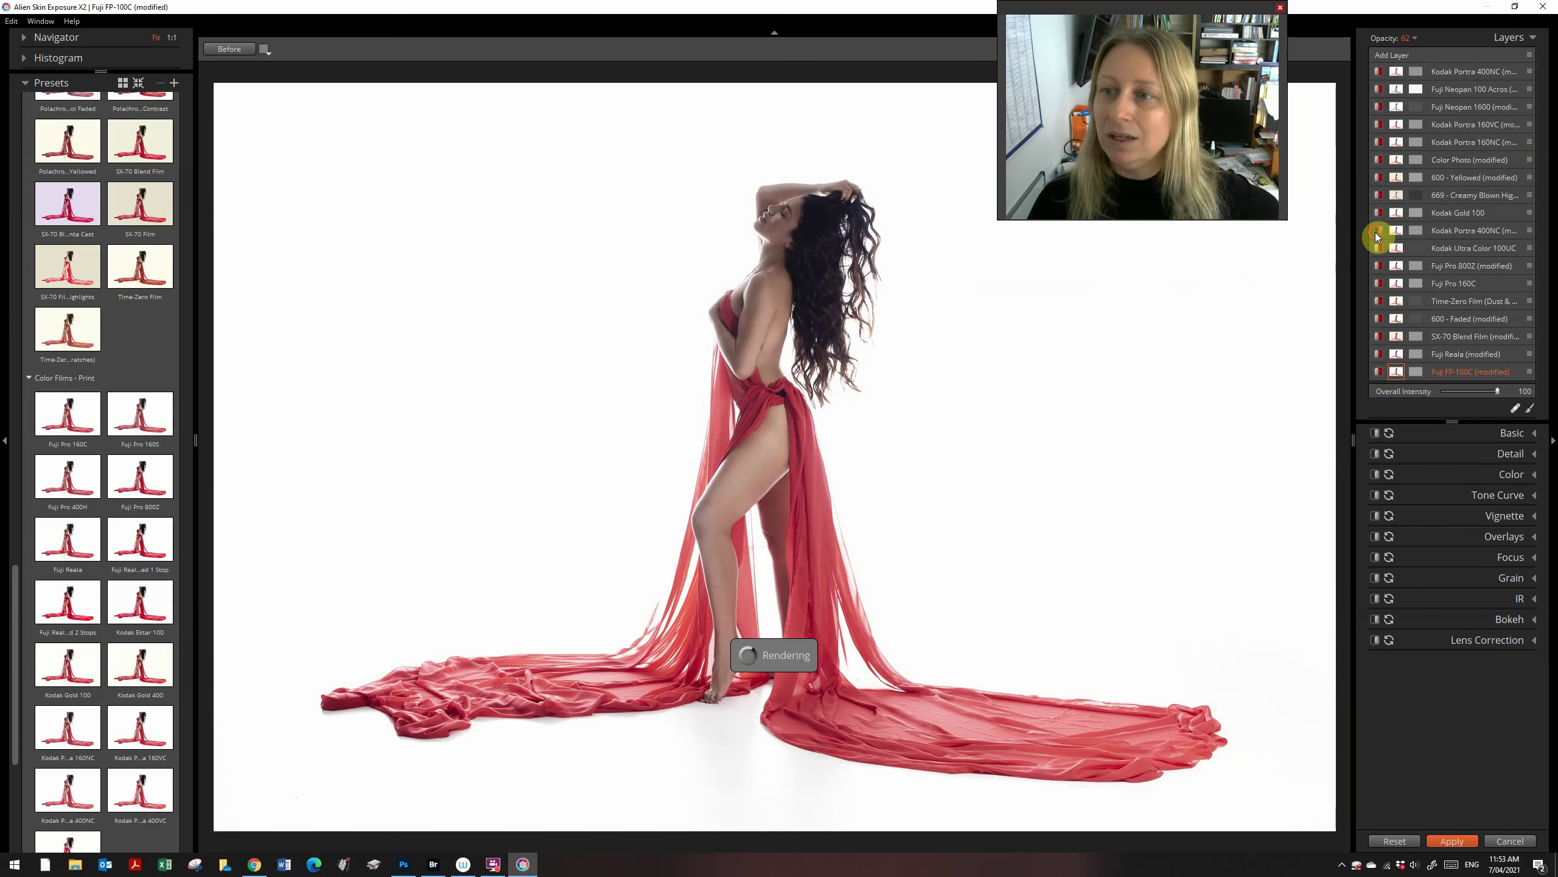
left_click(1377, 109)
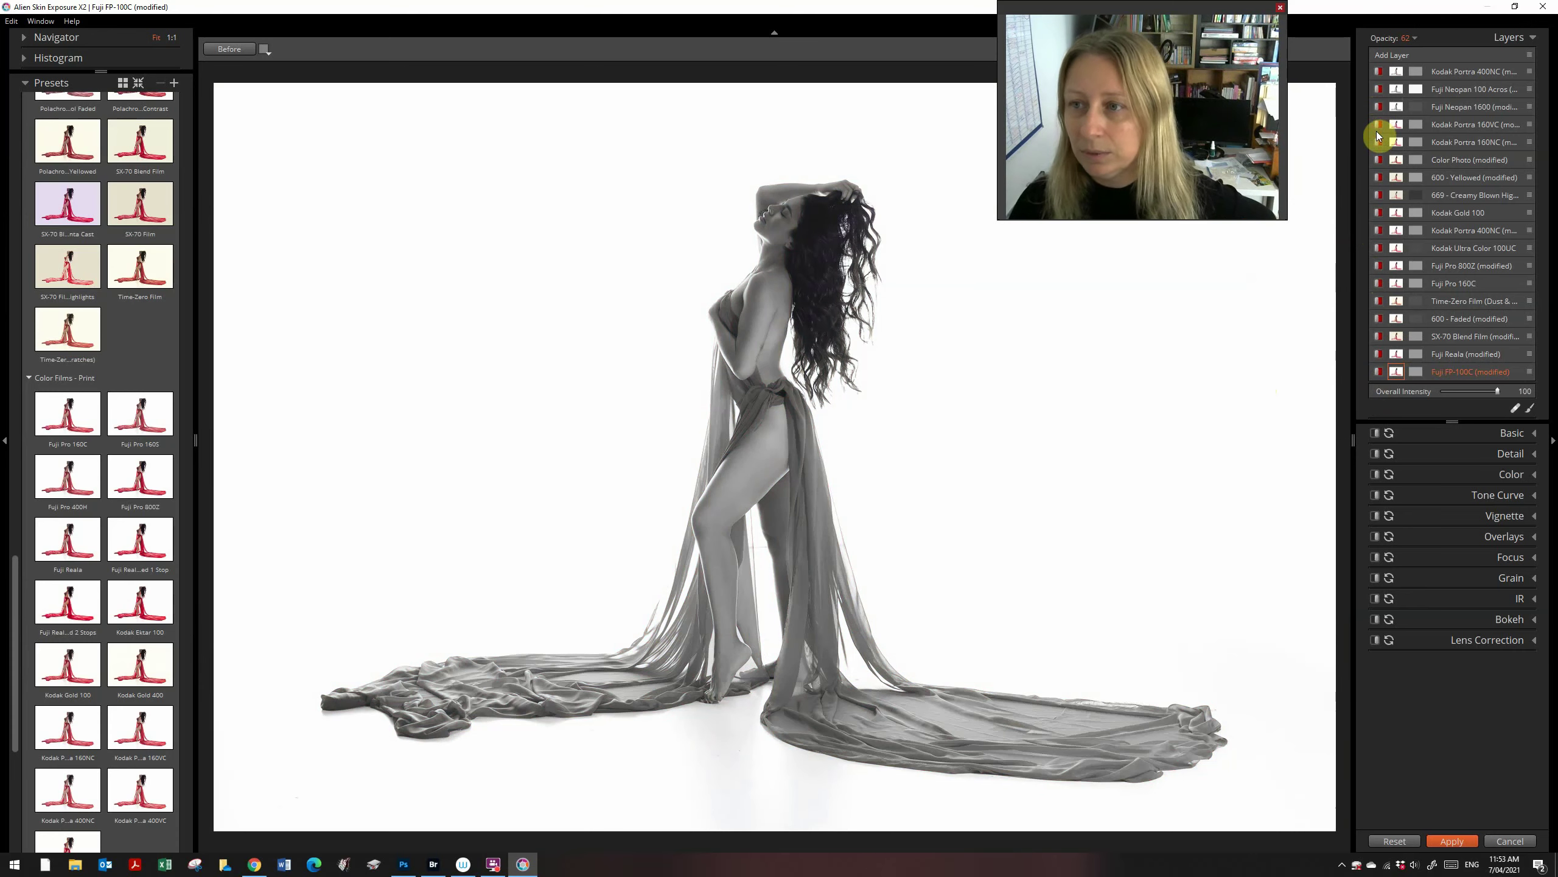
left_click(1376, 124)
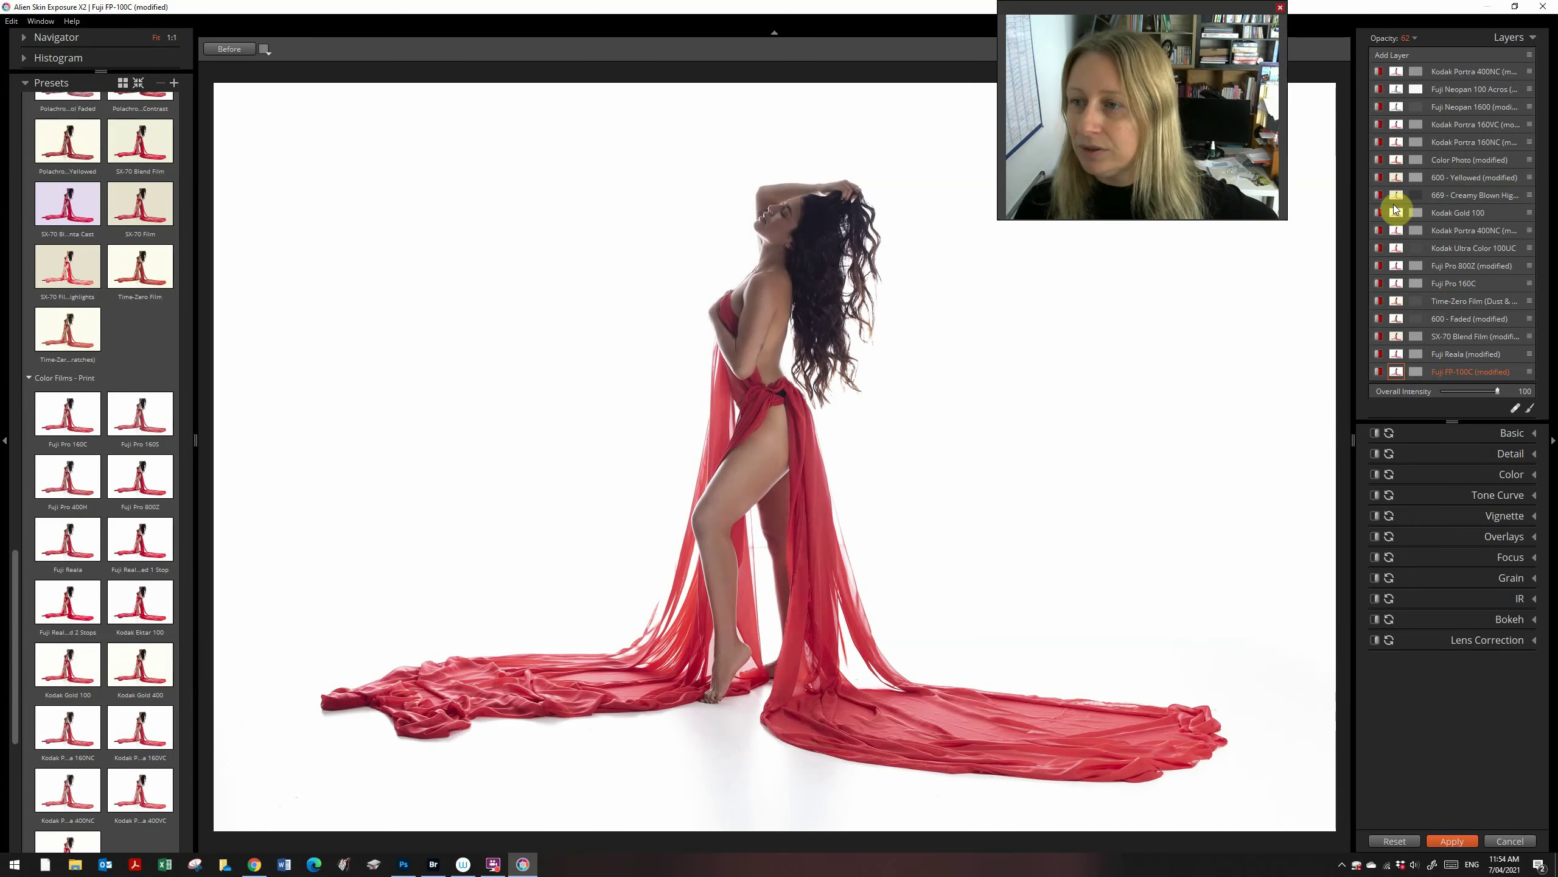
left_click(1377, 193)
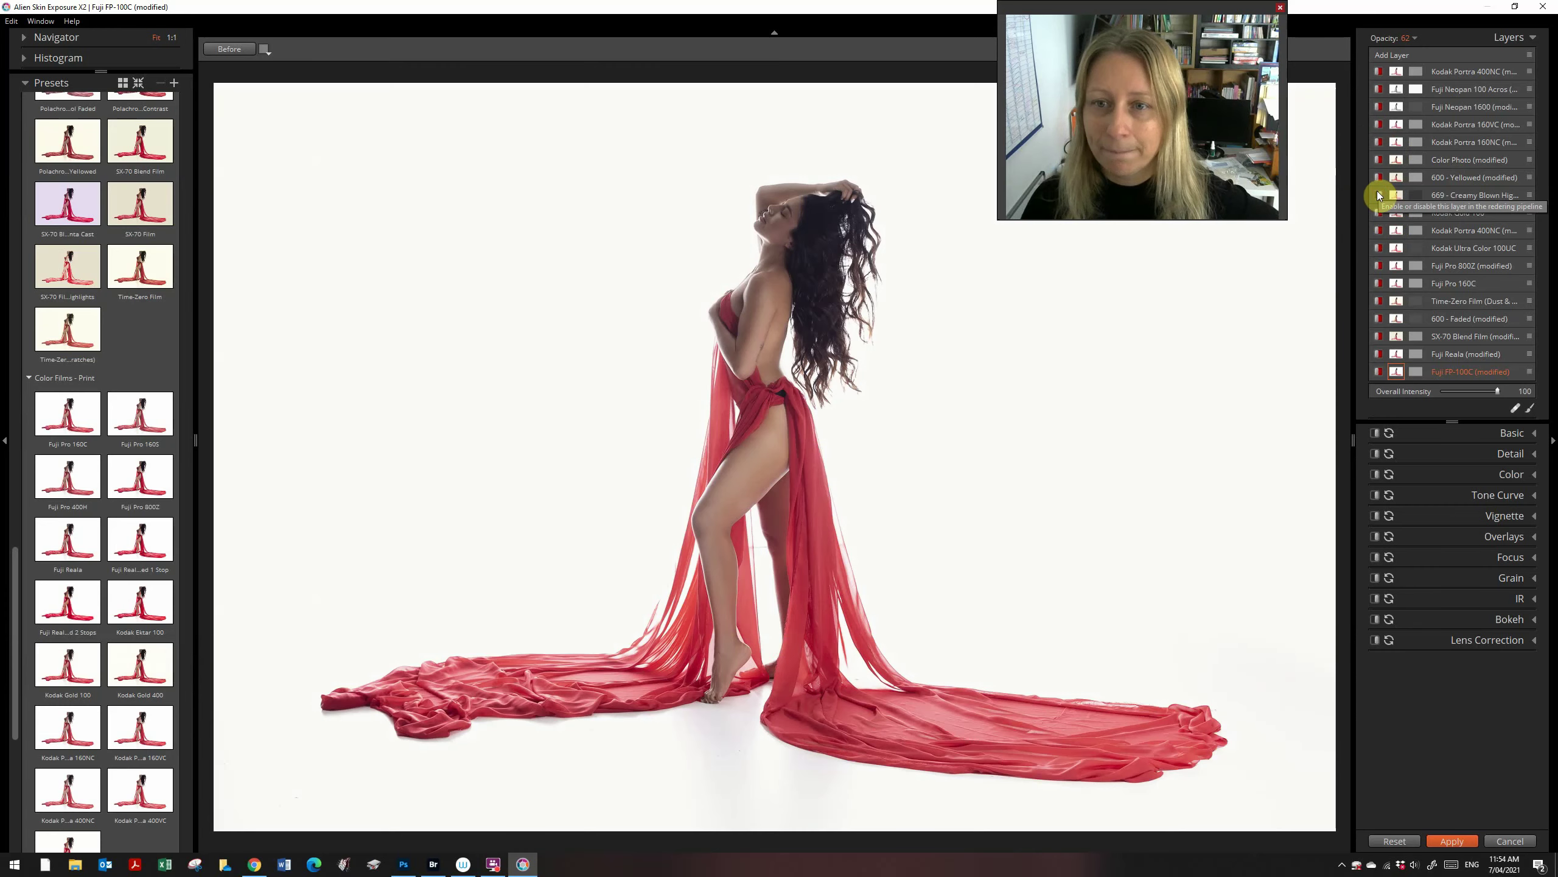
left_click(1378, 193)
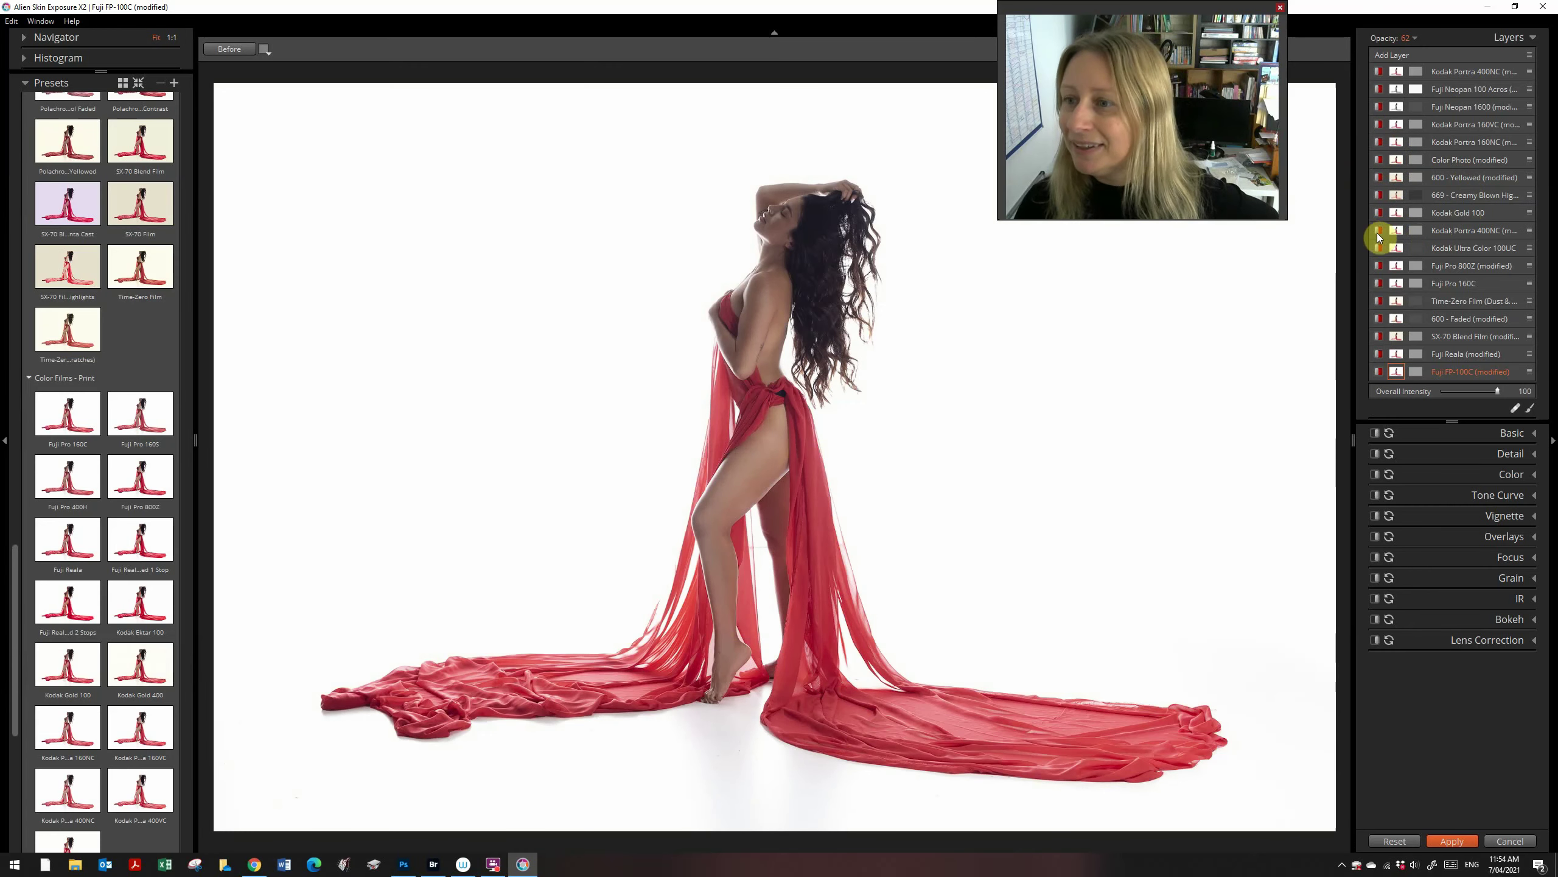
- Enable the Fuji Pro 160C layer and compare the image with the Fuji FP-100C layer on and off
left_click(1380, 285)
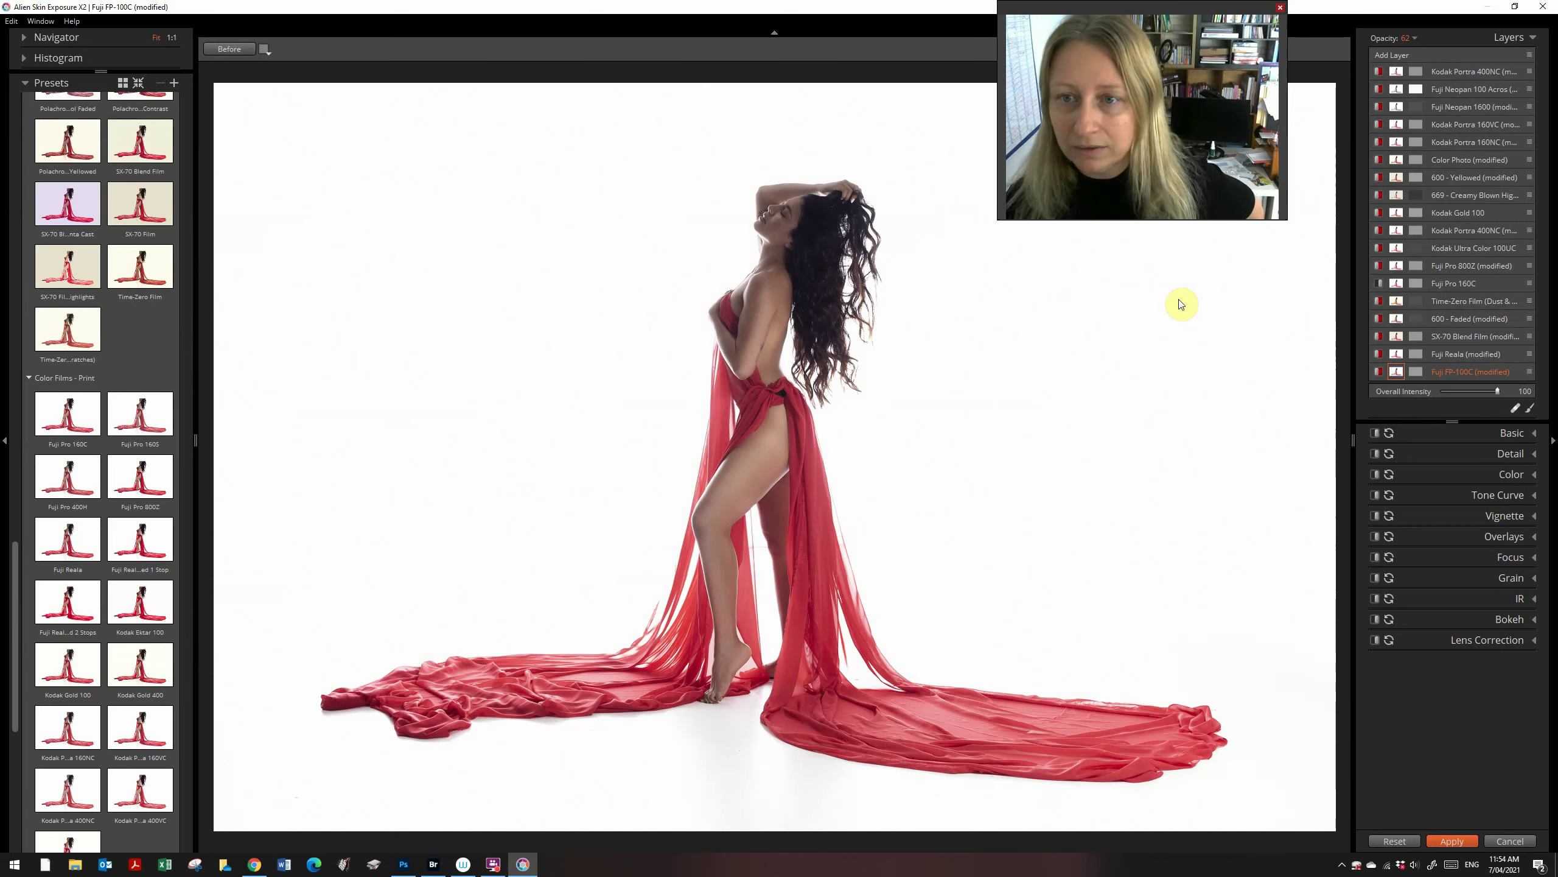
left_click(1379, 371)
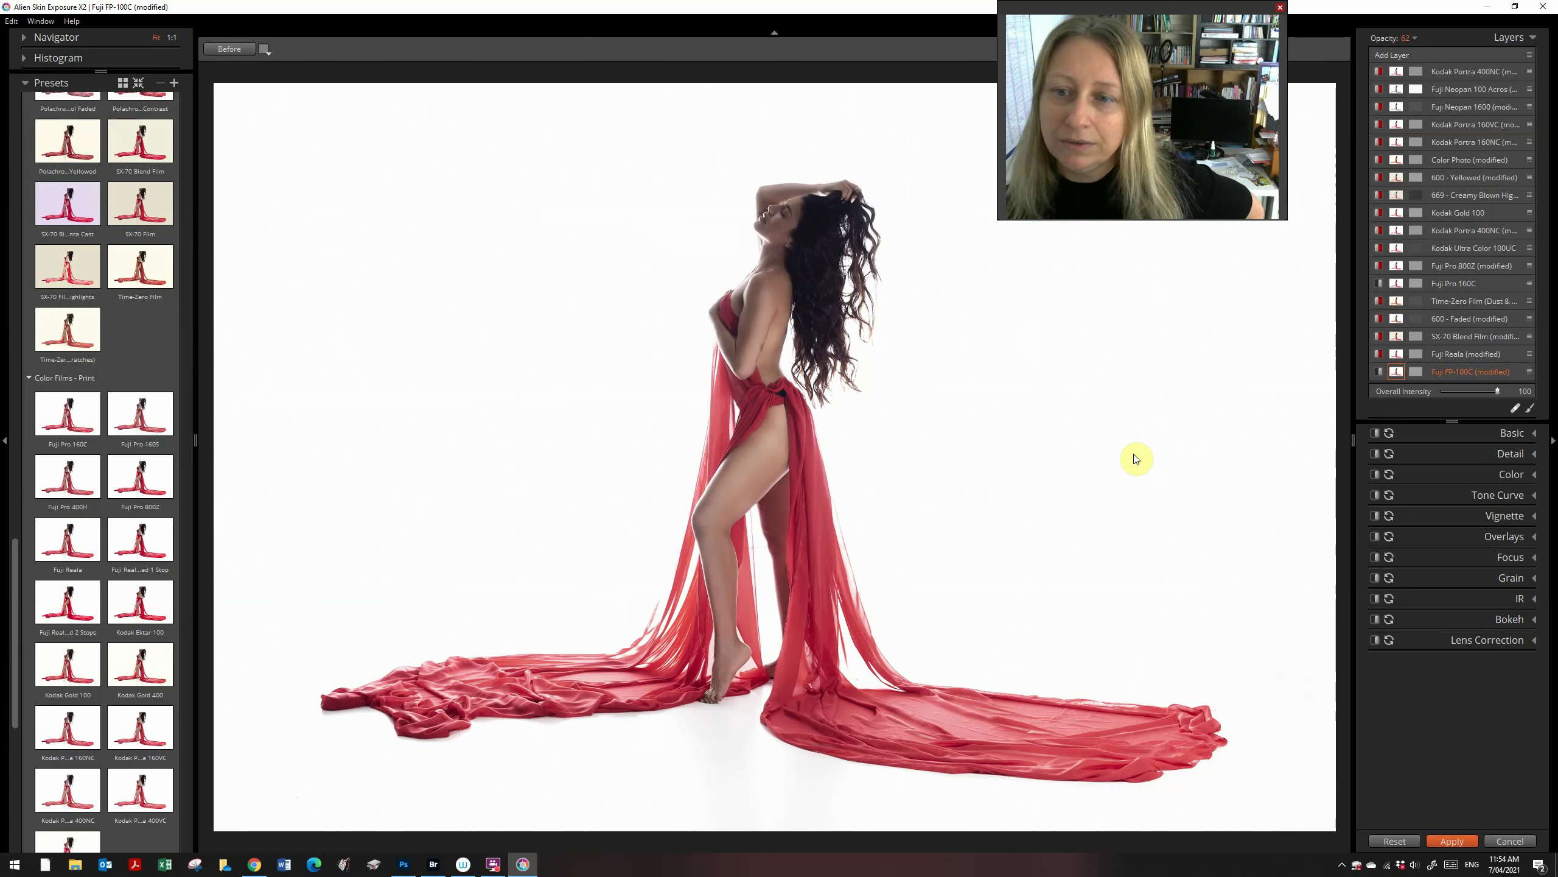
left_click(1379, 372)
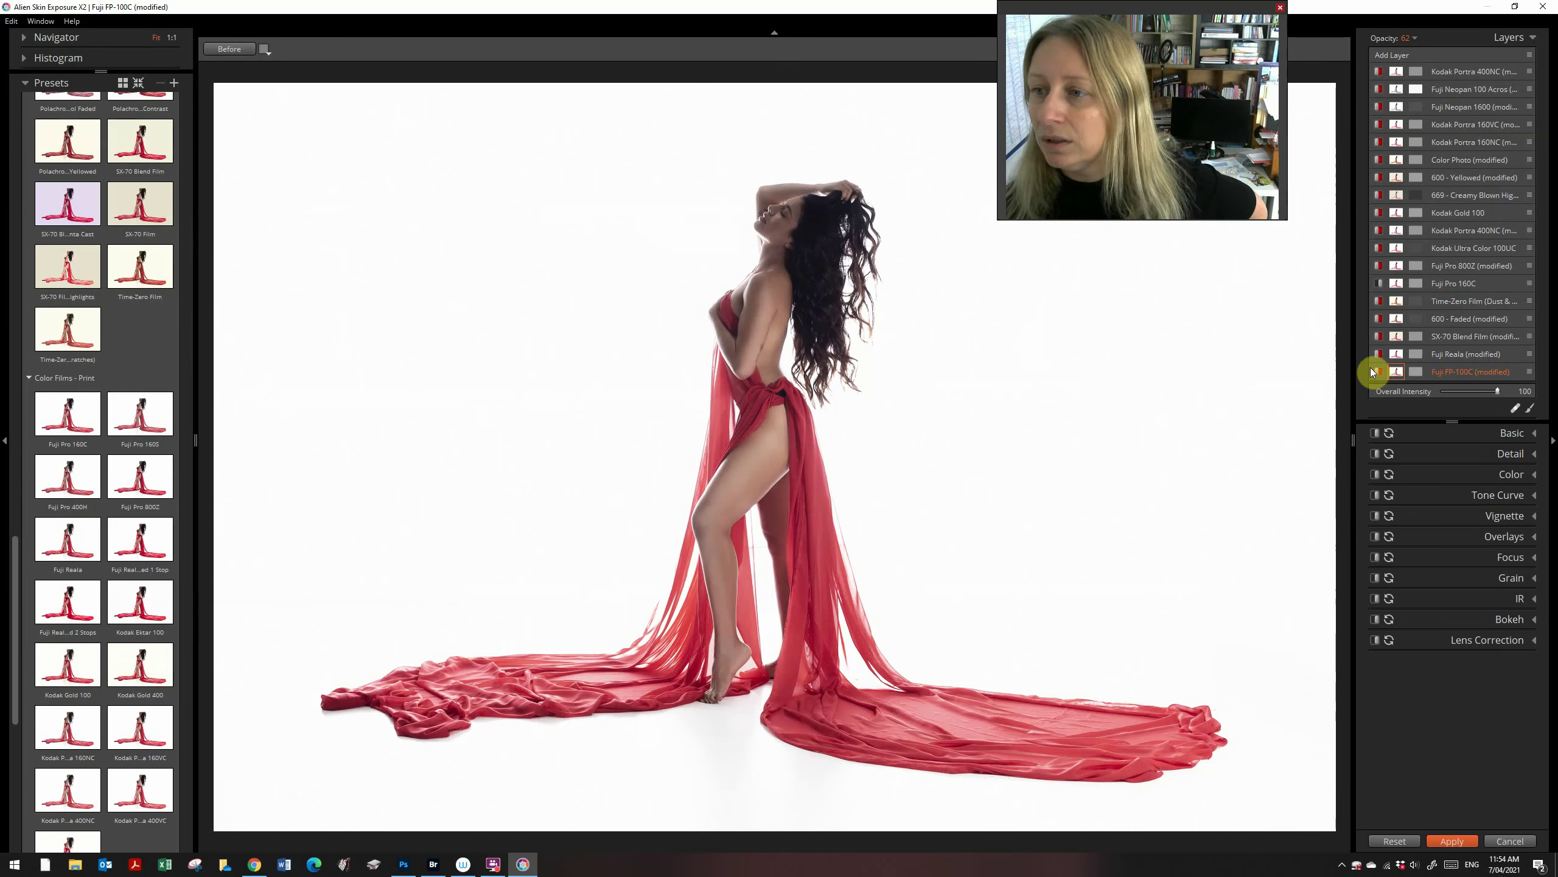
- Enable the SX-70 Blend Film and the lower Kodak Portra 400NC layers, disable Fuji Pro 160C, and apply the effects to the image
left_click(1380, 337)
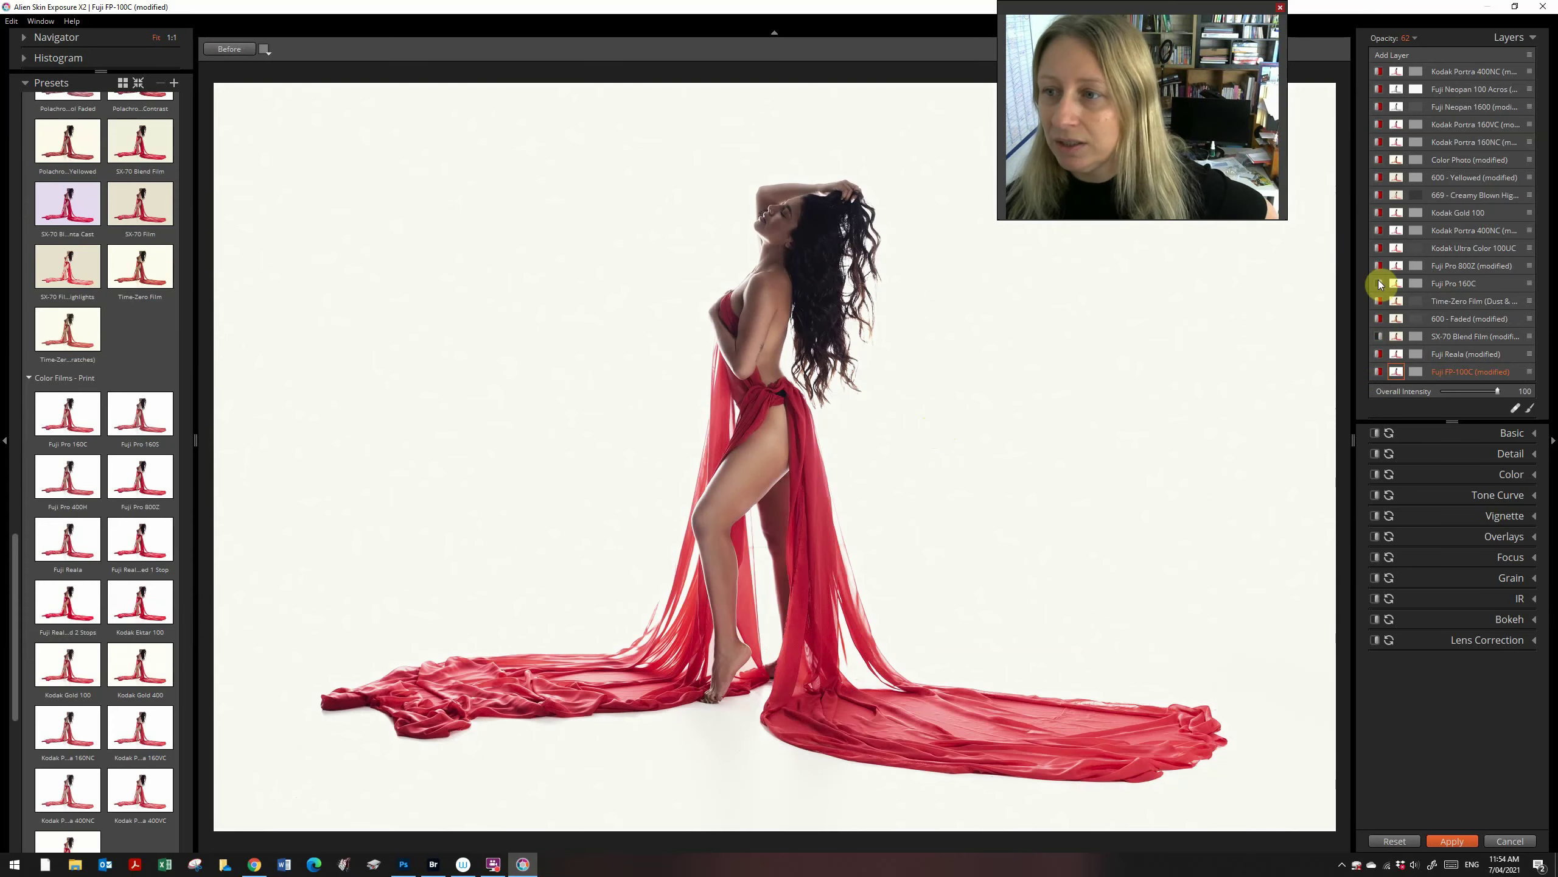
left_click(1376, 231)
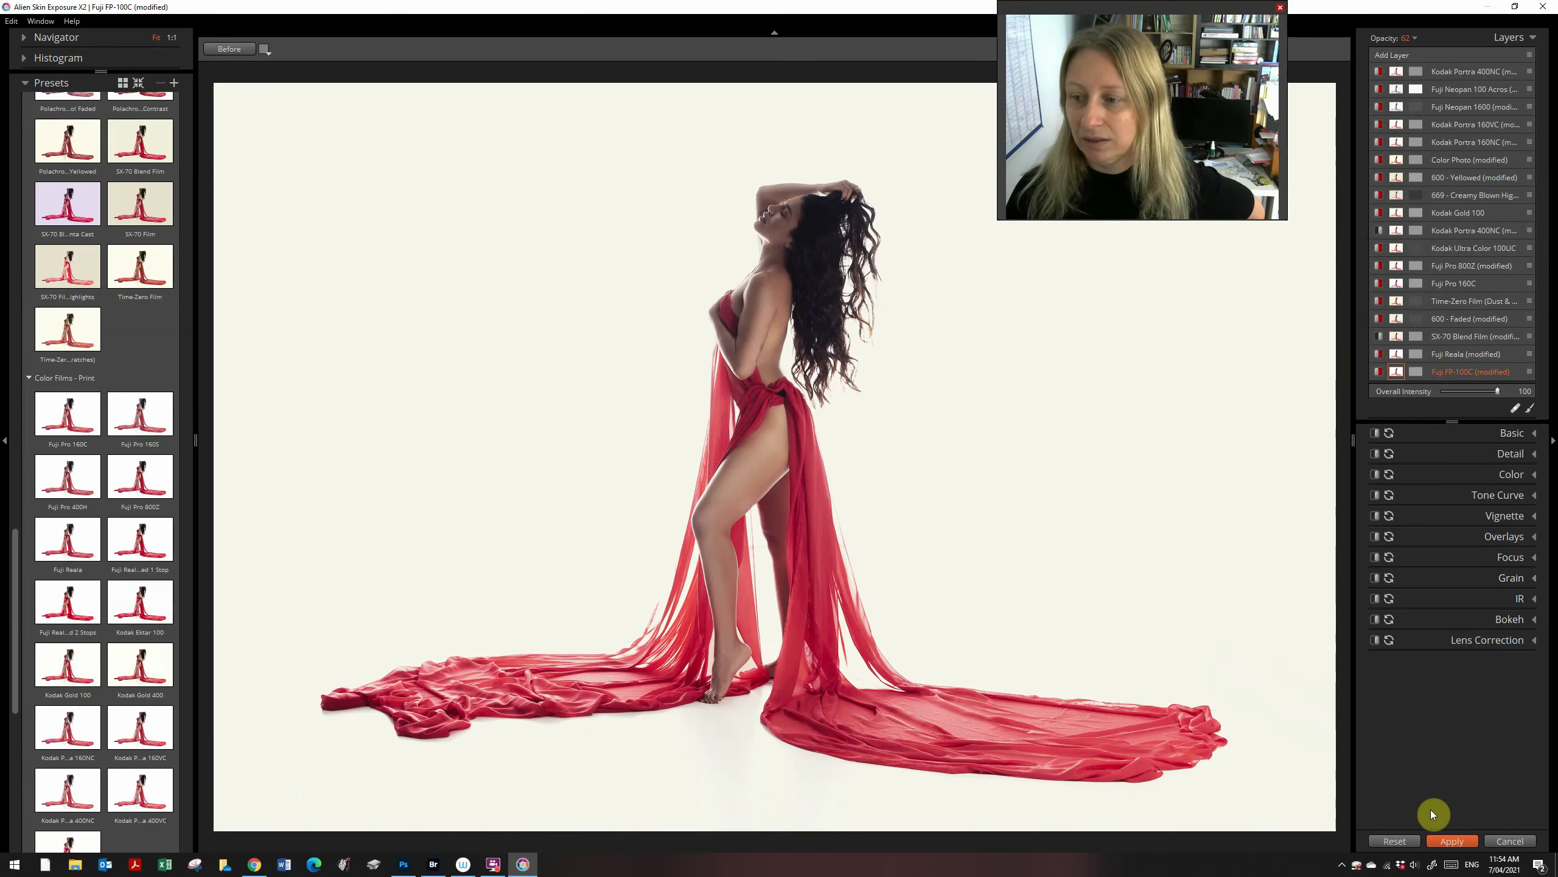
left_click(1452, 840)
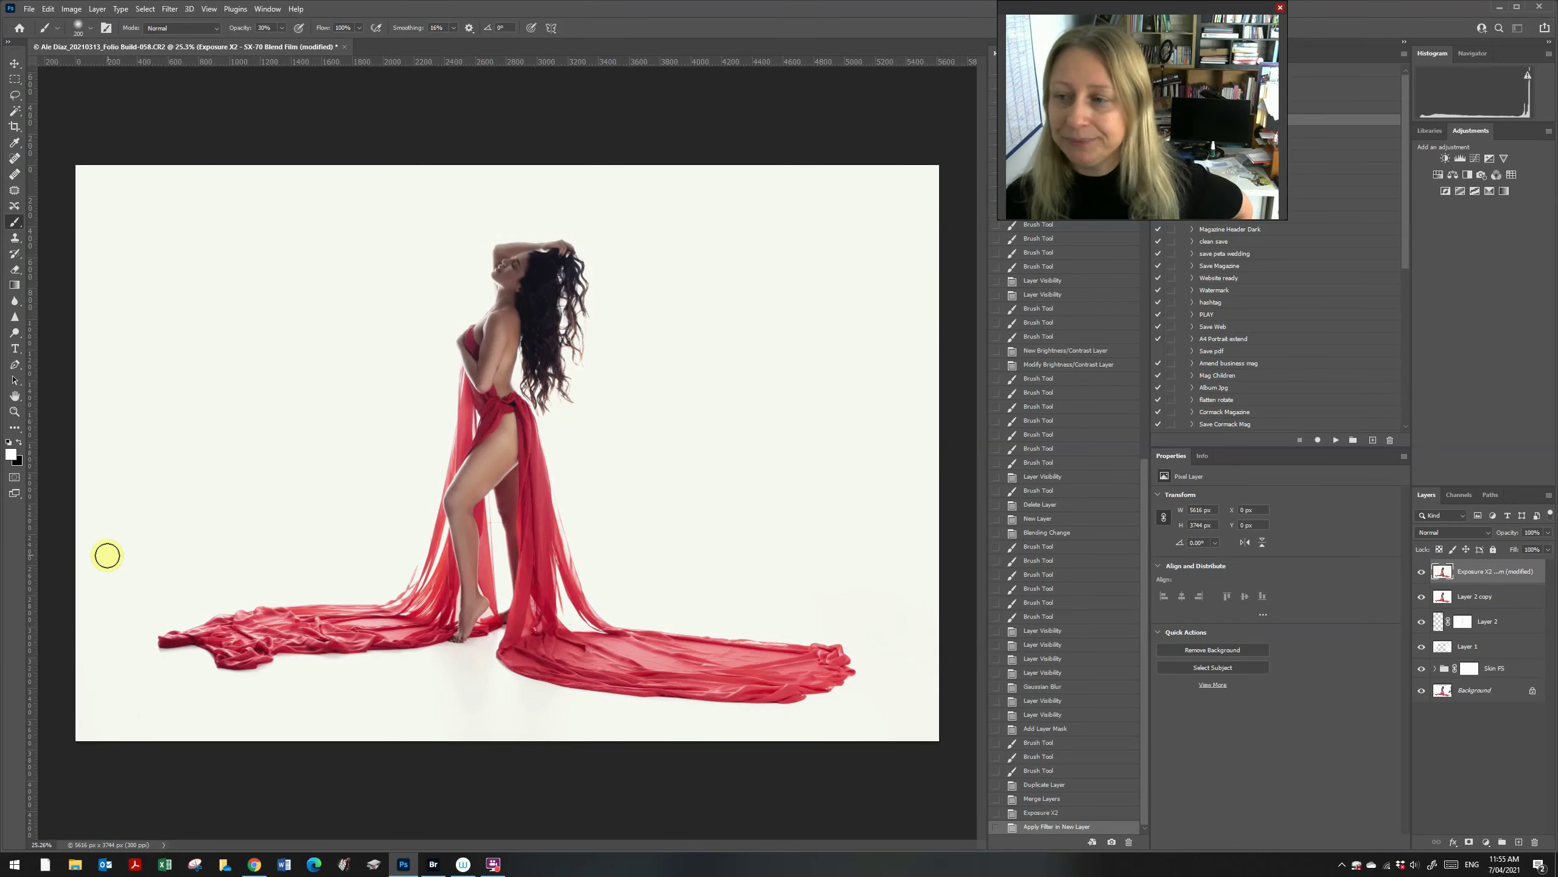
- Compare the image with the Exposure X2 result layer hidden and shown, and duplicate that layer
left_click(1422, 572)
left_click(1422, 571)
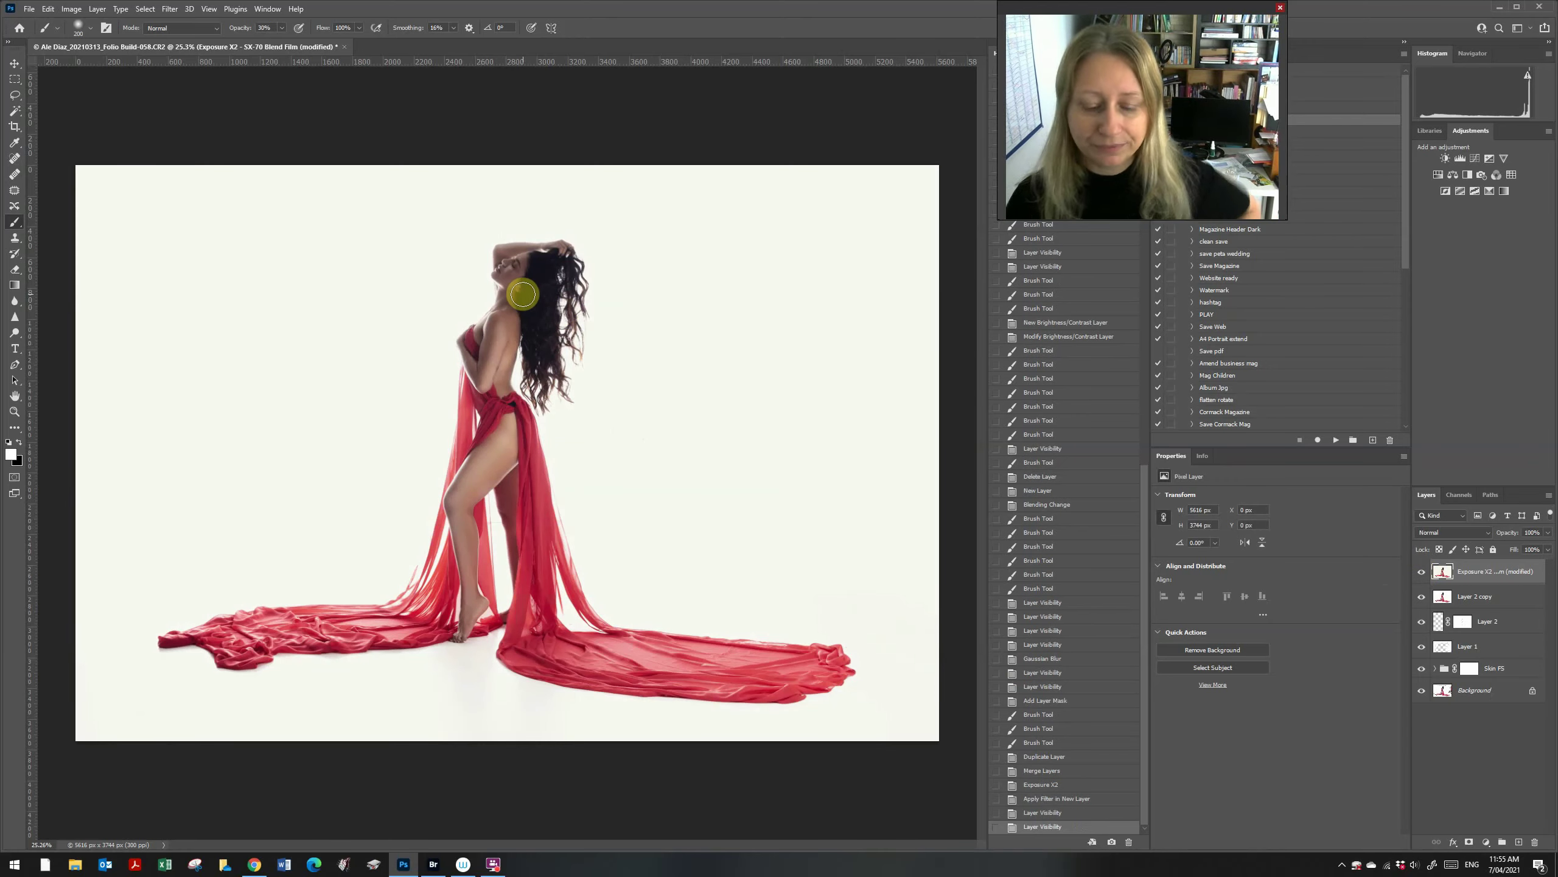
key("z")
mouse_move(546, 335)
left_mouse_down()
mouse_move(592, 414)
mouse_move(567, 459)
mouse_move(529, 481)
mouse_move(480, 461)
left_mouse_up()
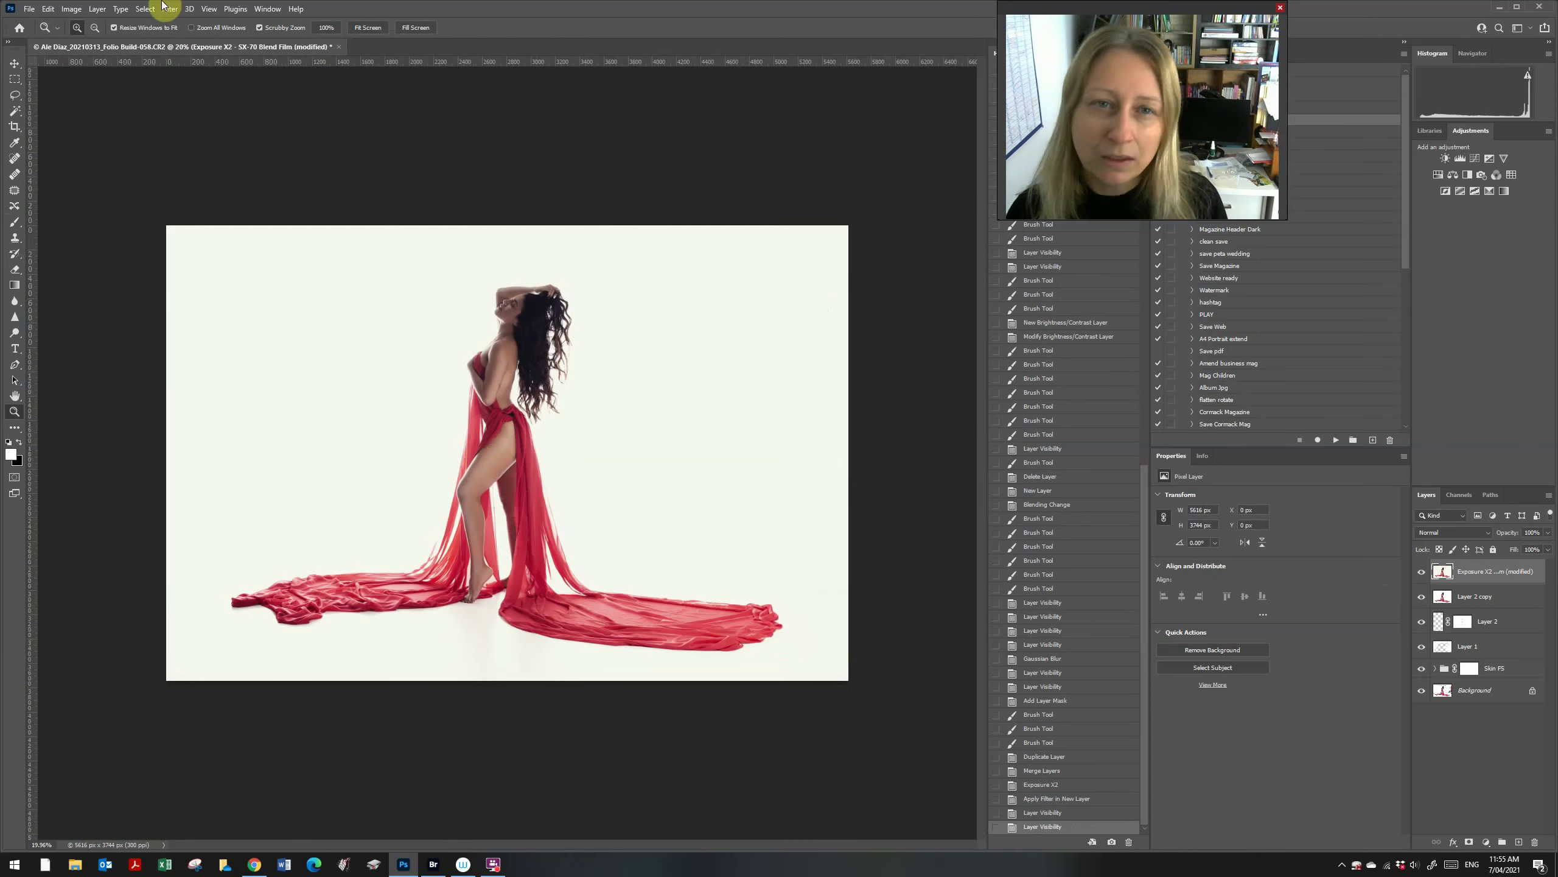
key("ctrl+j")
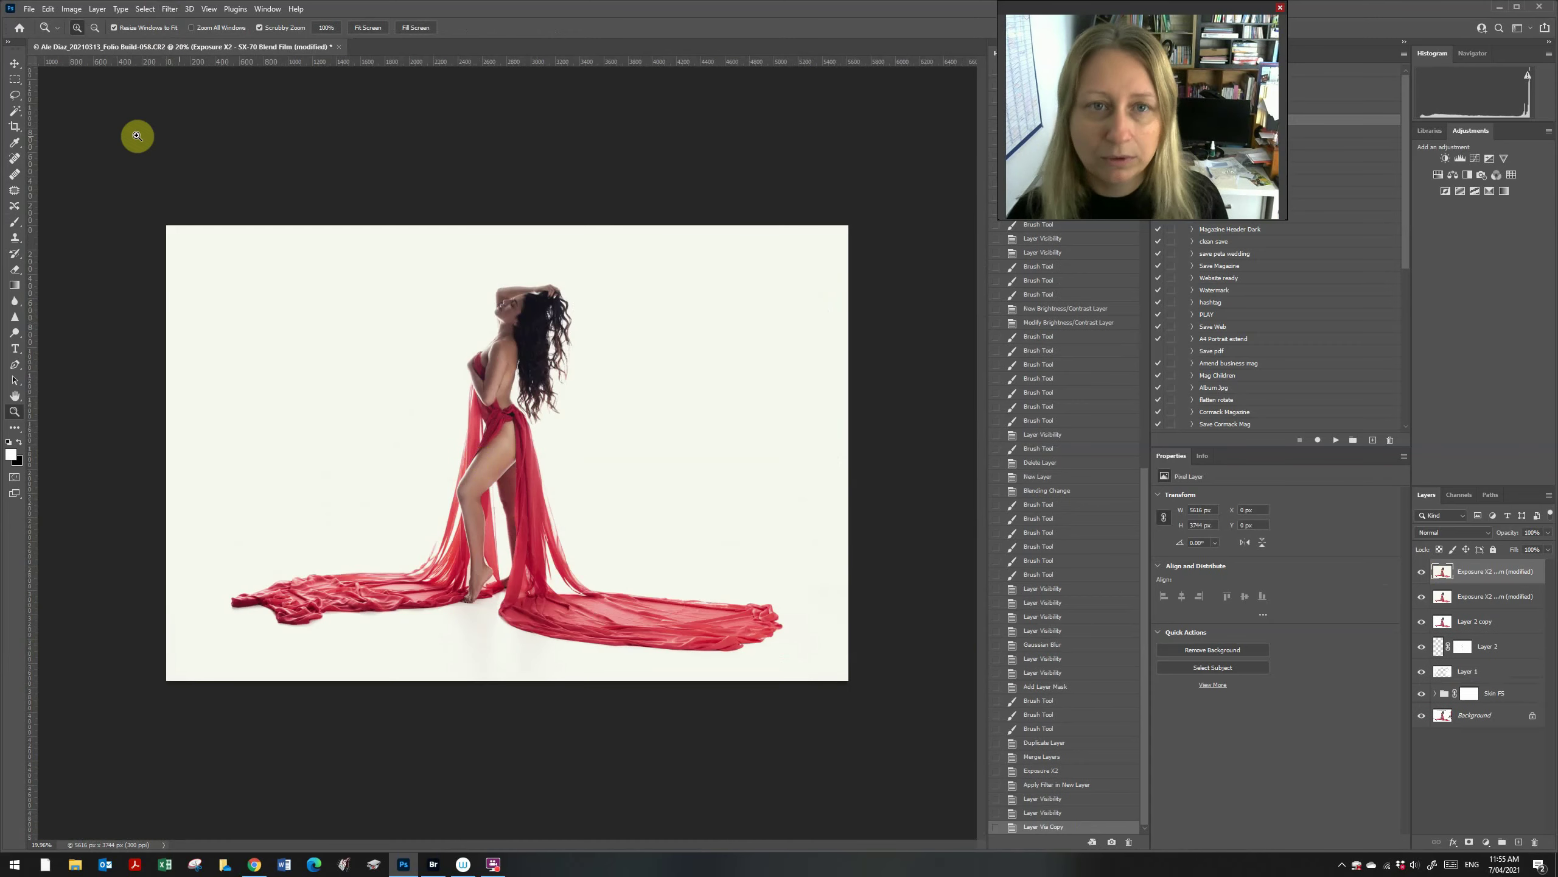
- Open the copied layer in the Camera Raw filter, try highlights +54 and shadows +14, and return both to about zero
left_click(169, 8)
left_click(209, 99)
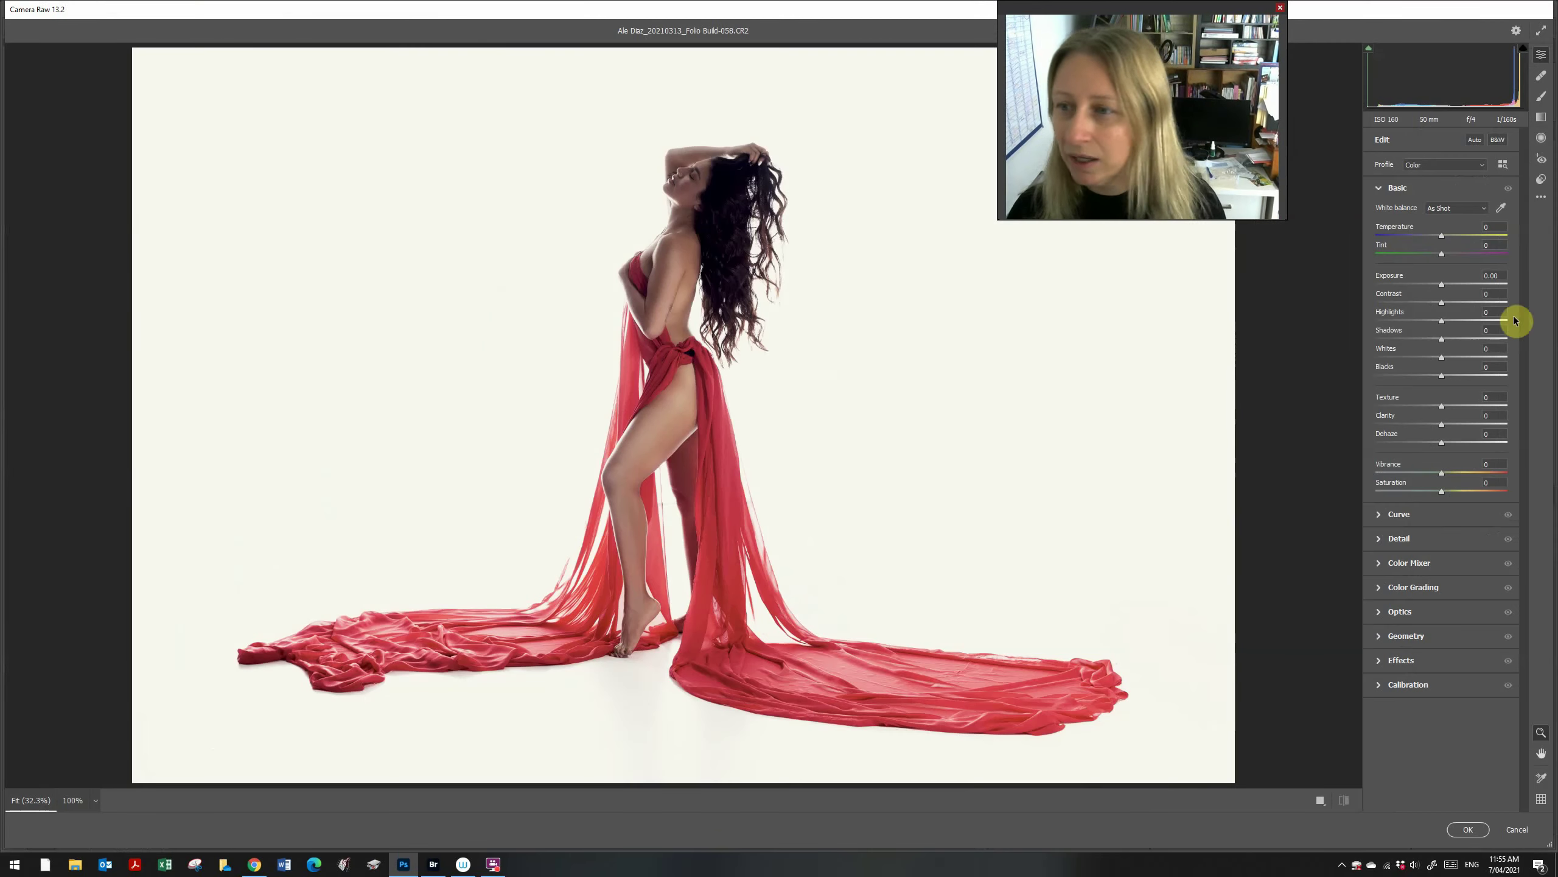
left_click_drag(1513, 320, 1477, 324)
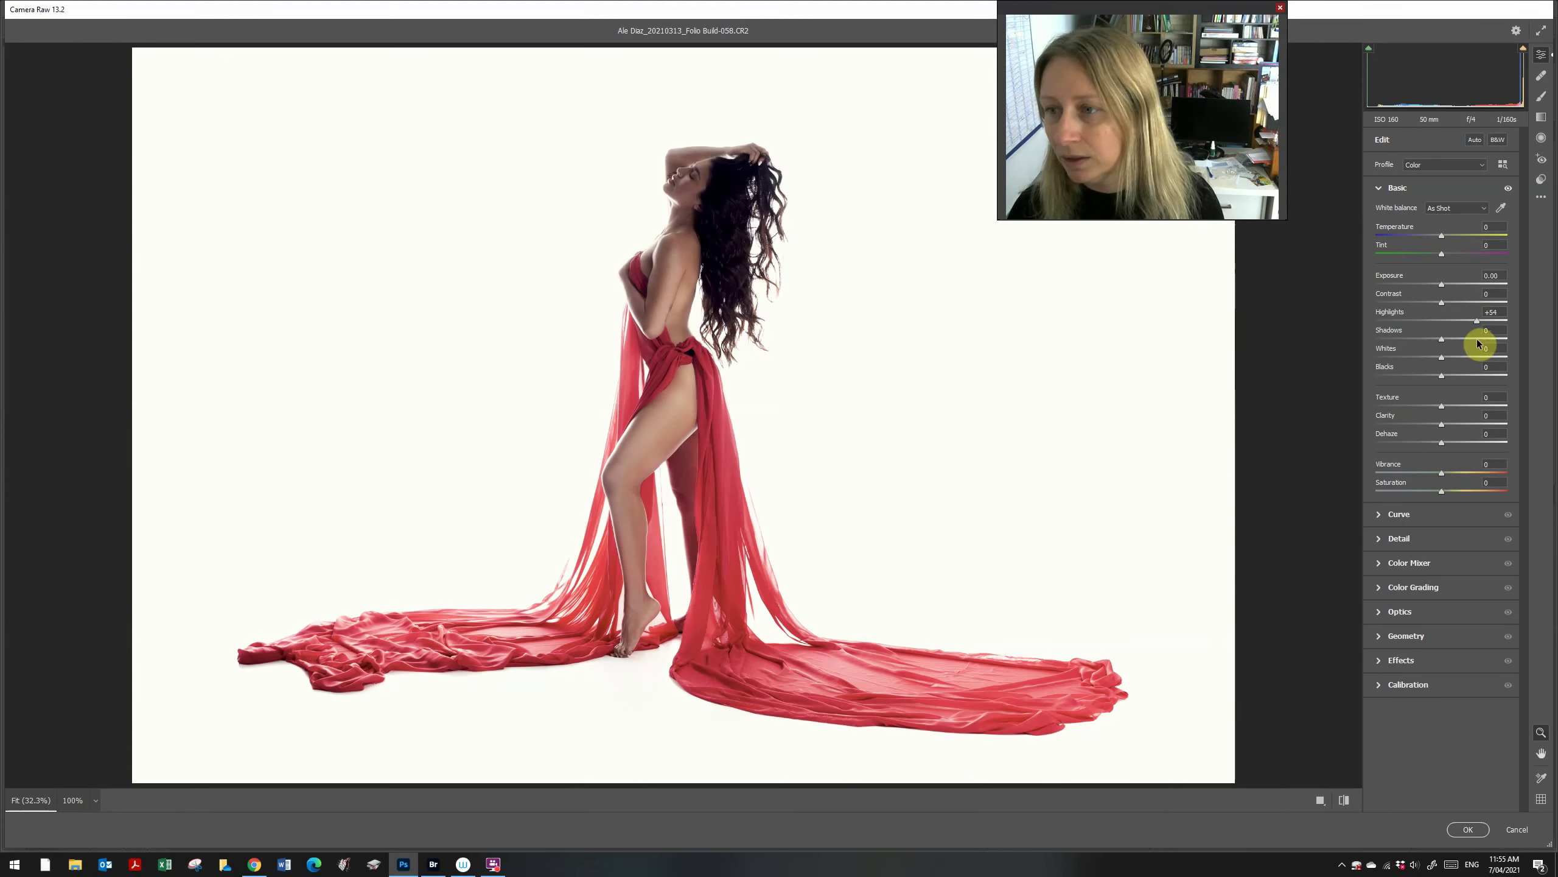
left_click_drag(1442, 339, 1451, 341)
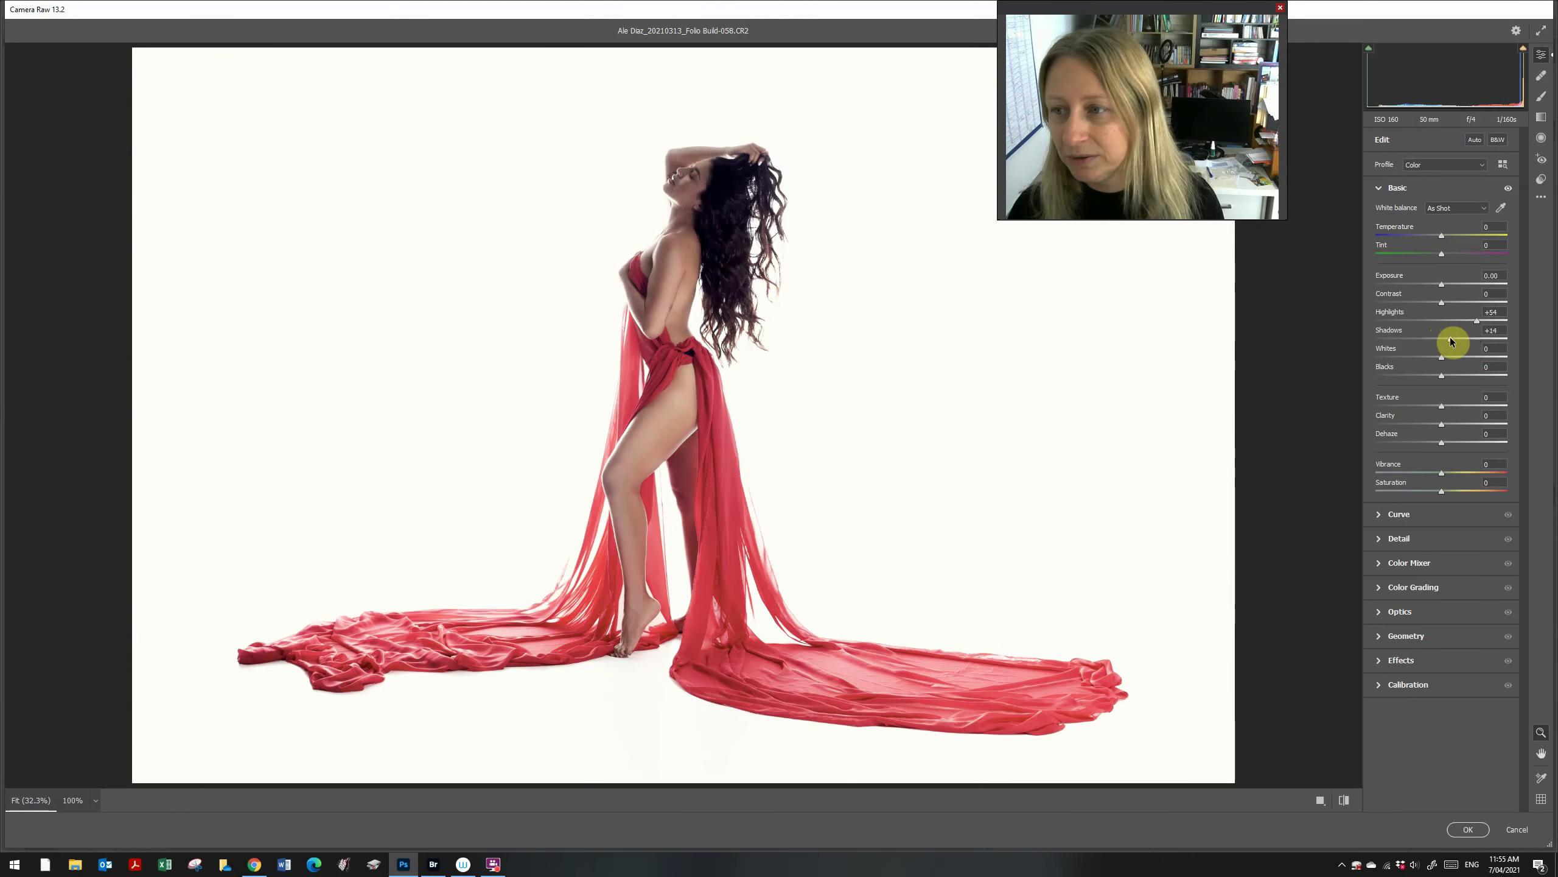
left_click(1446, 319)
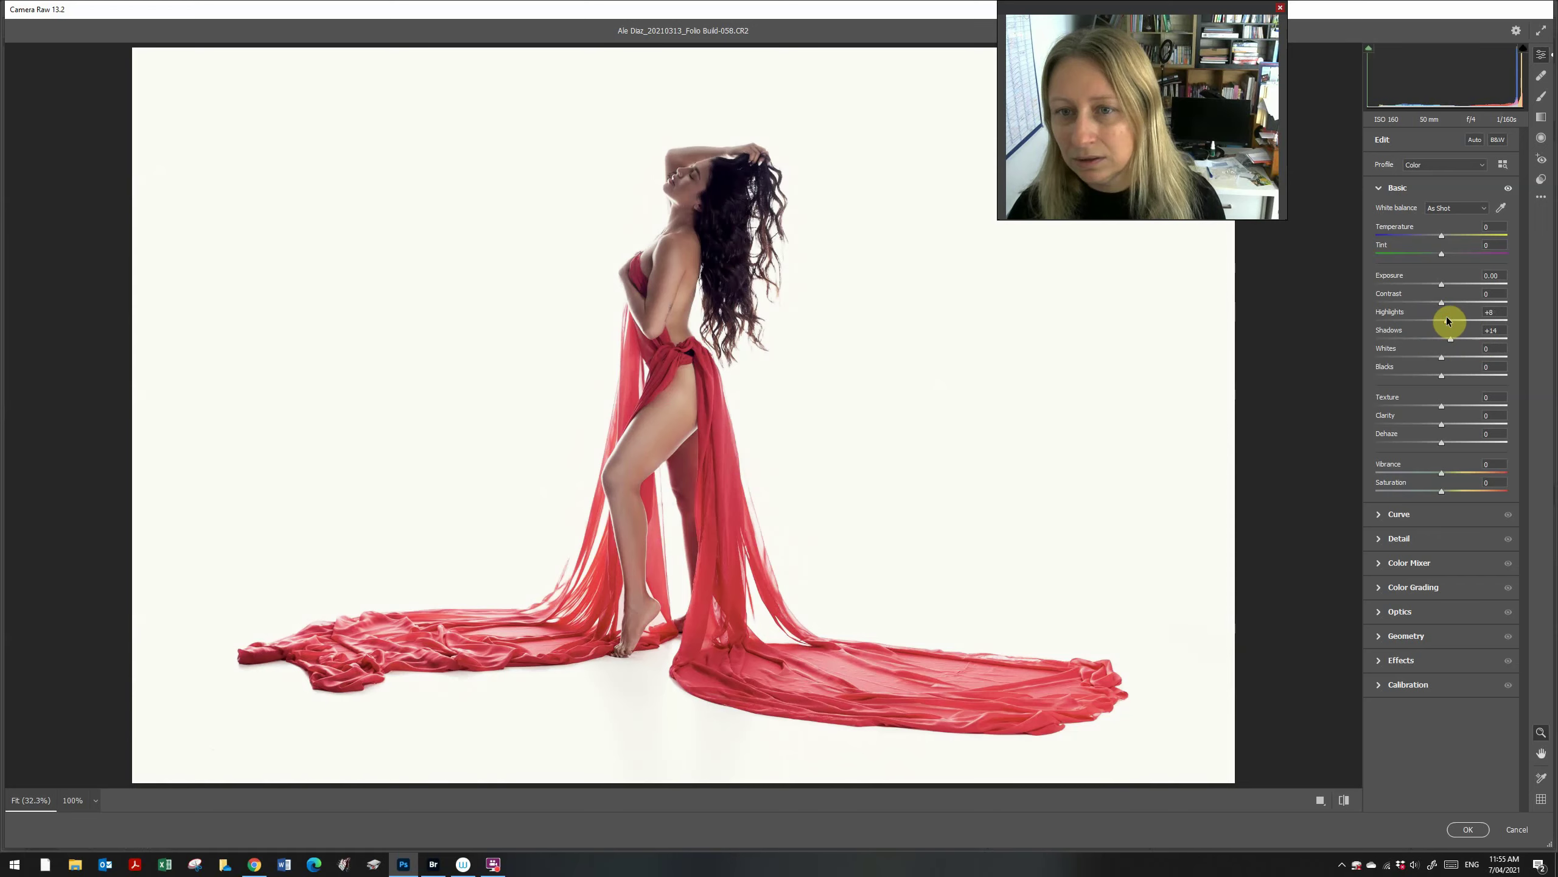
left_click(1451, 320)
mouse_move(1452, 324)
left_mouse_down()
mouse_move(1506, 323)
mouse_move(1409, 323)
mouse_move(1448, 323)
mouse_move(1442, 342)
left_mouse_up()
left_click(1444, 341)
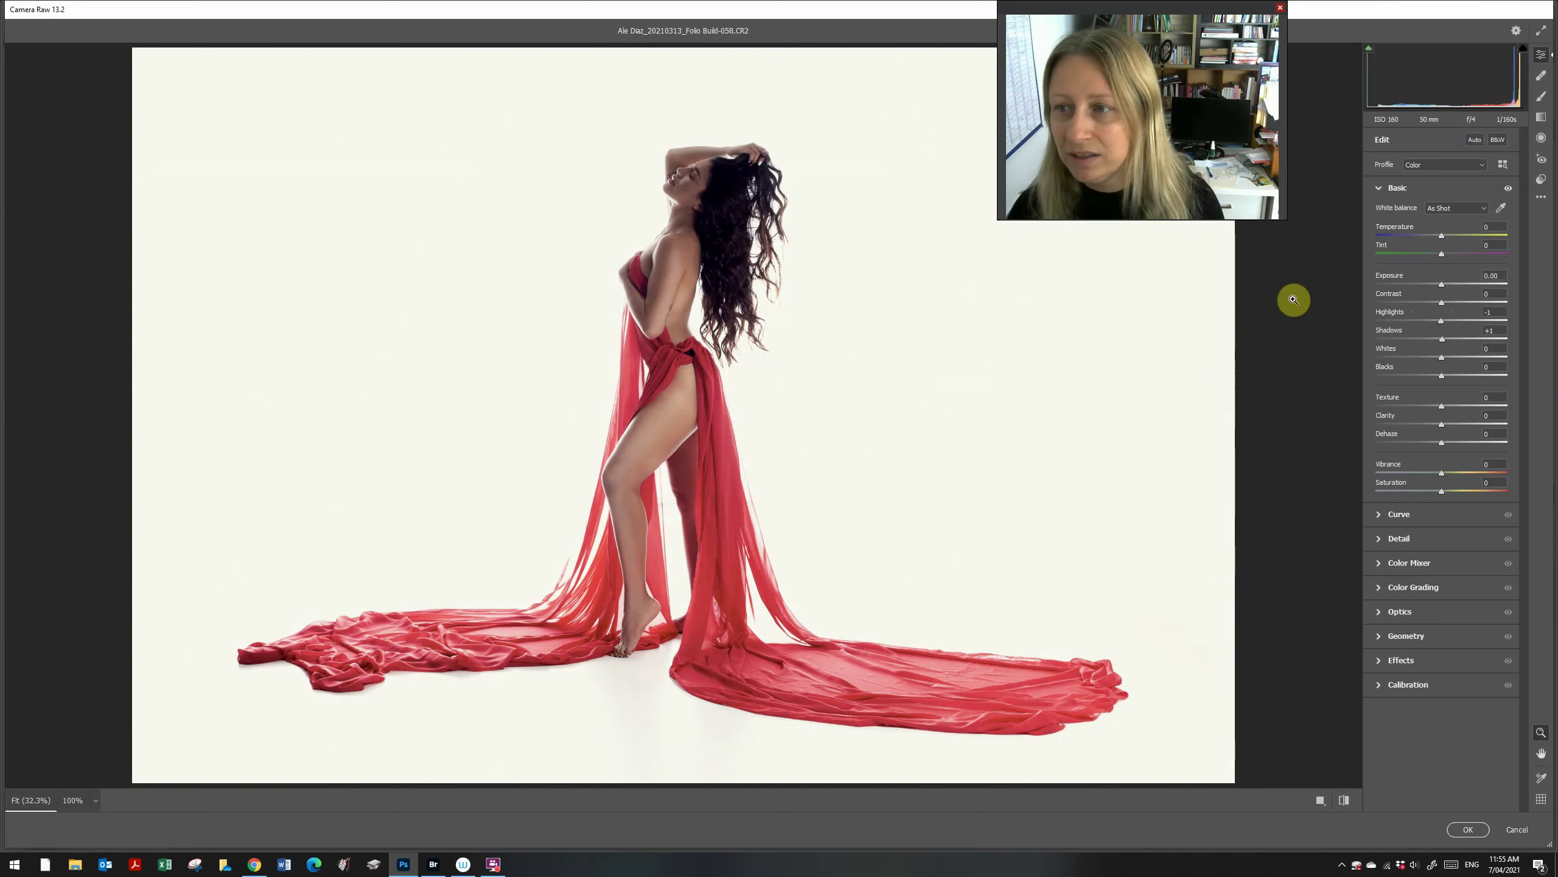
- Try a tint of -44, a warmer temperature and a vibrance of -6, and close the Camera Raw filter
left_click_drag(1442, 240, 1414, 244)
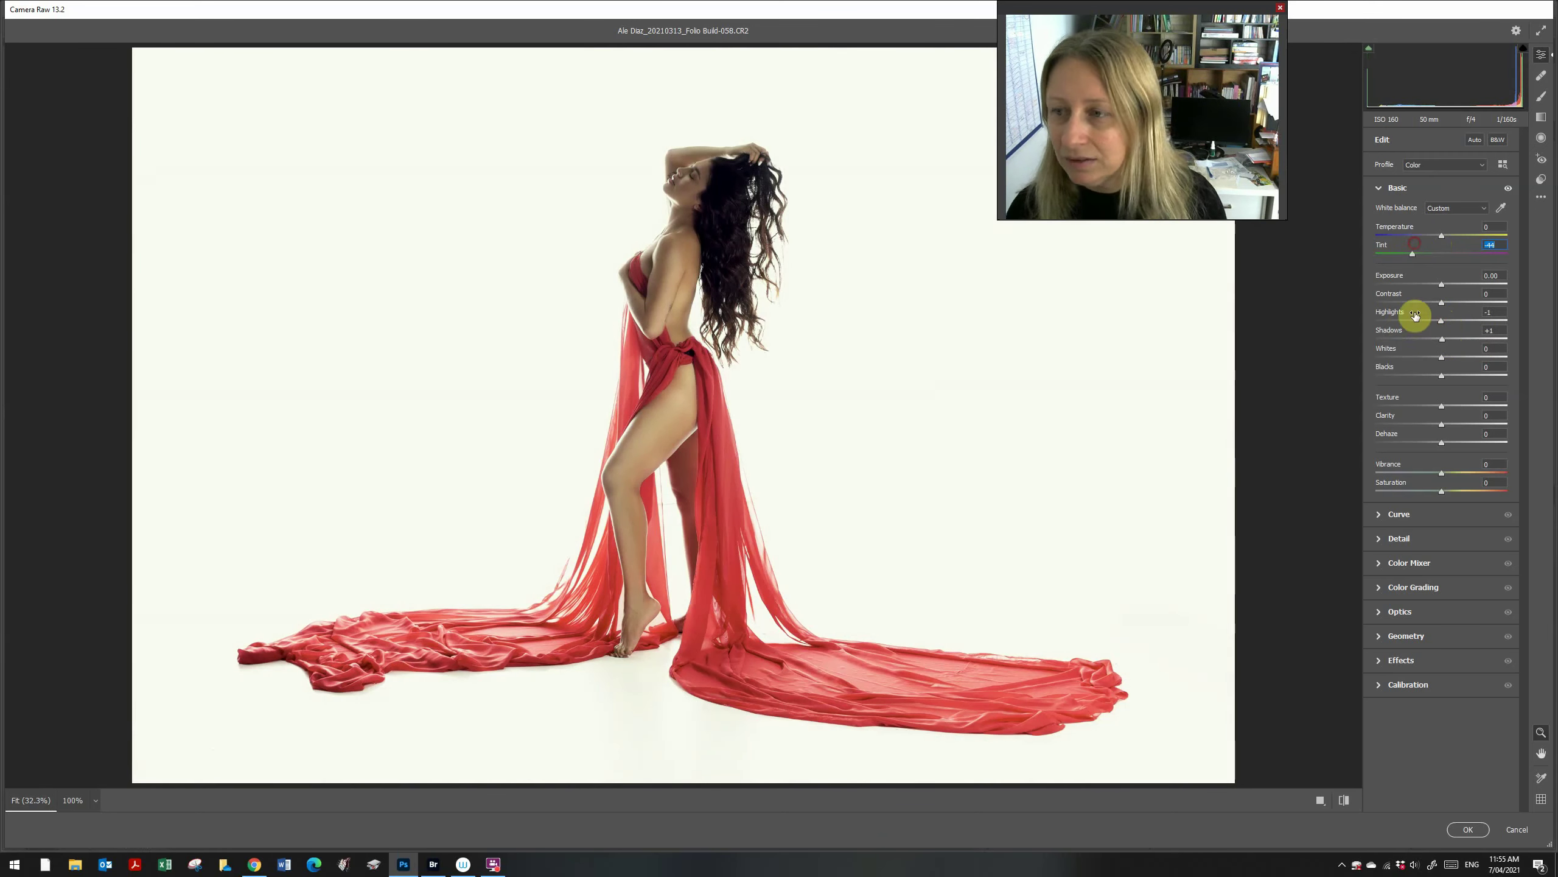
key("ctrl+z")
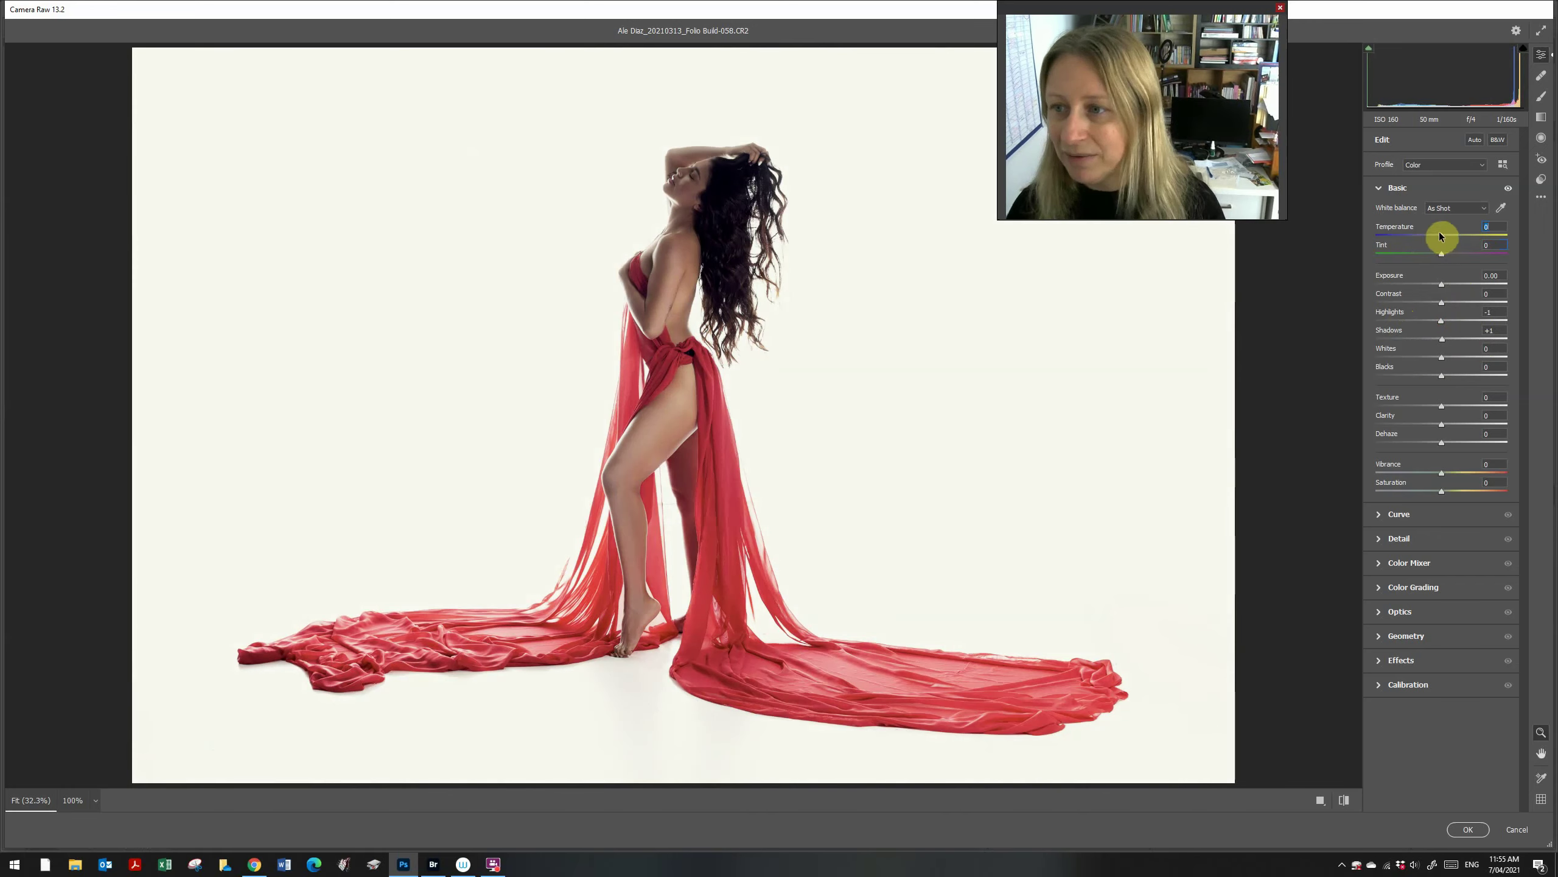
mouse_move(1448, 240)
left_mouse_down()
mouse_move(1424, 240)
mouse_move(1473, 226)
mouse_move(1454, 234)
left_mouse_up()
type("0")
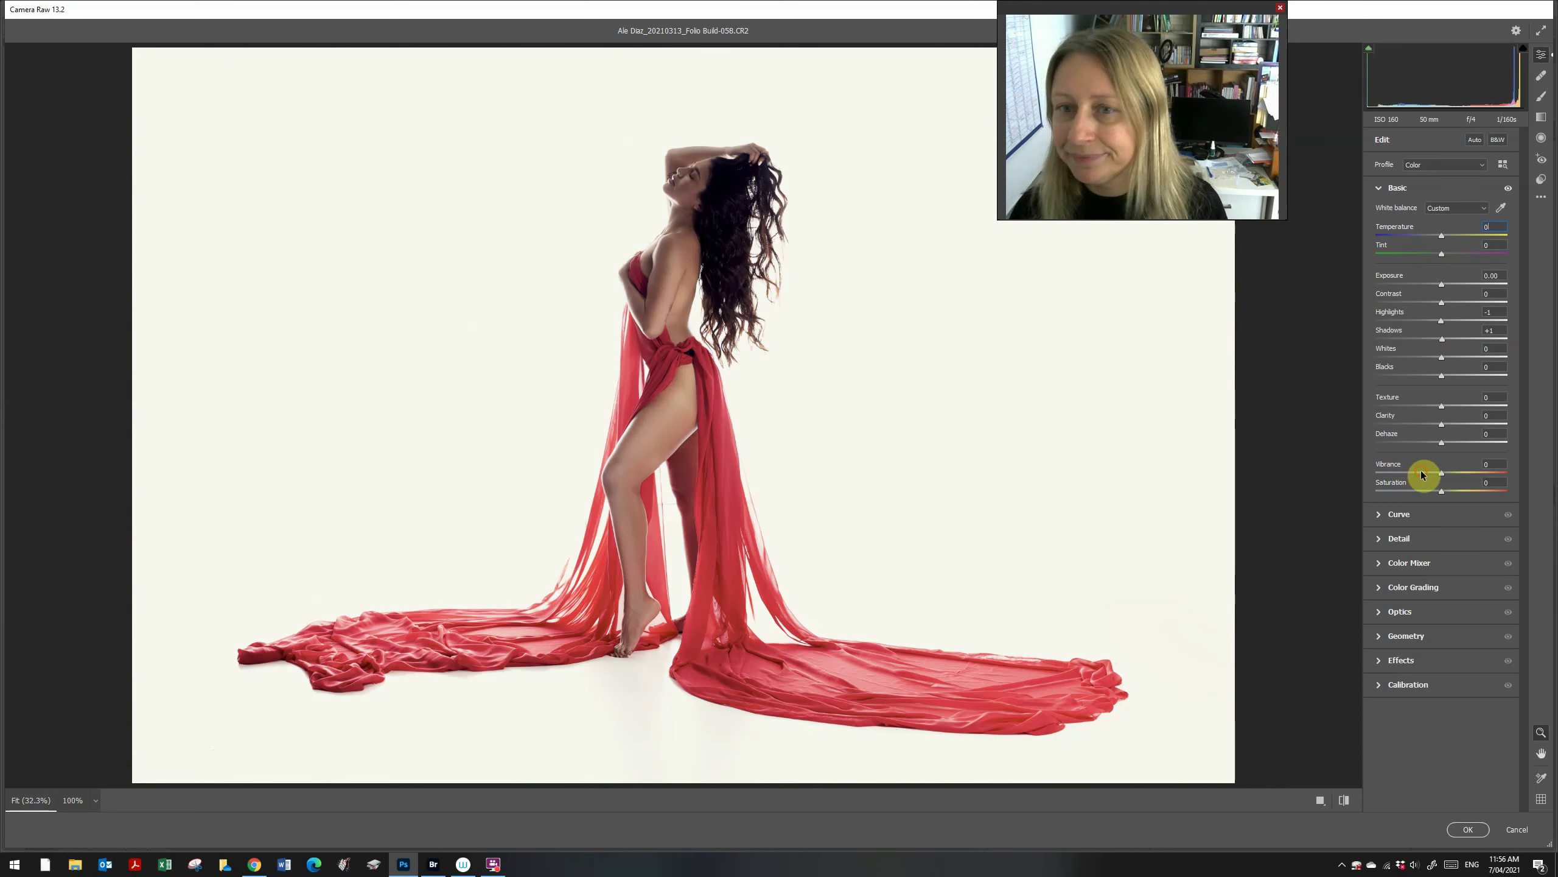
left_click_drag(1422, 474, 1436, 476)
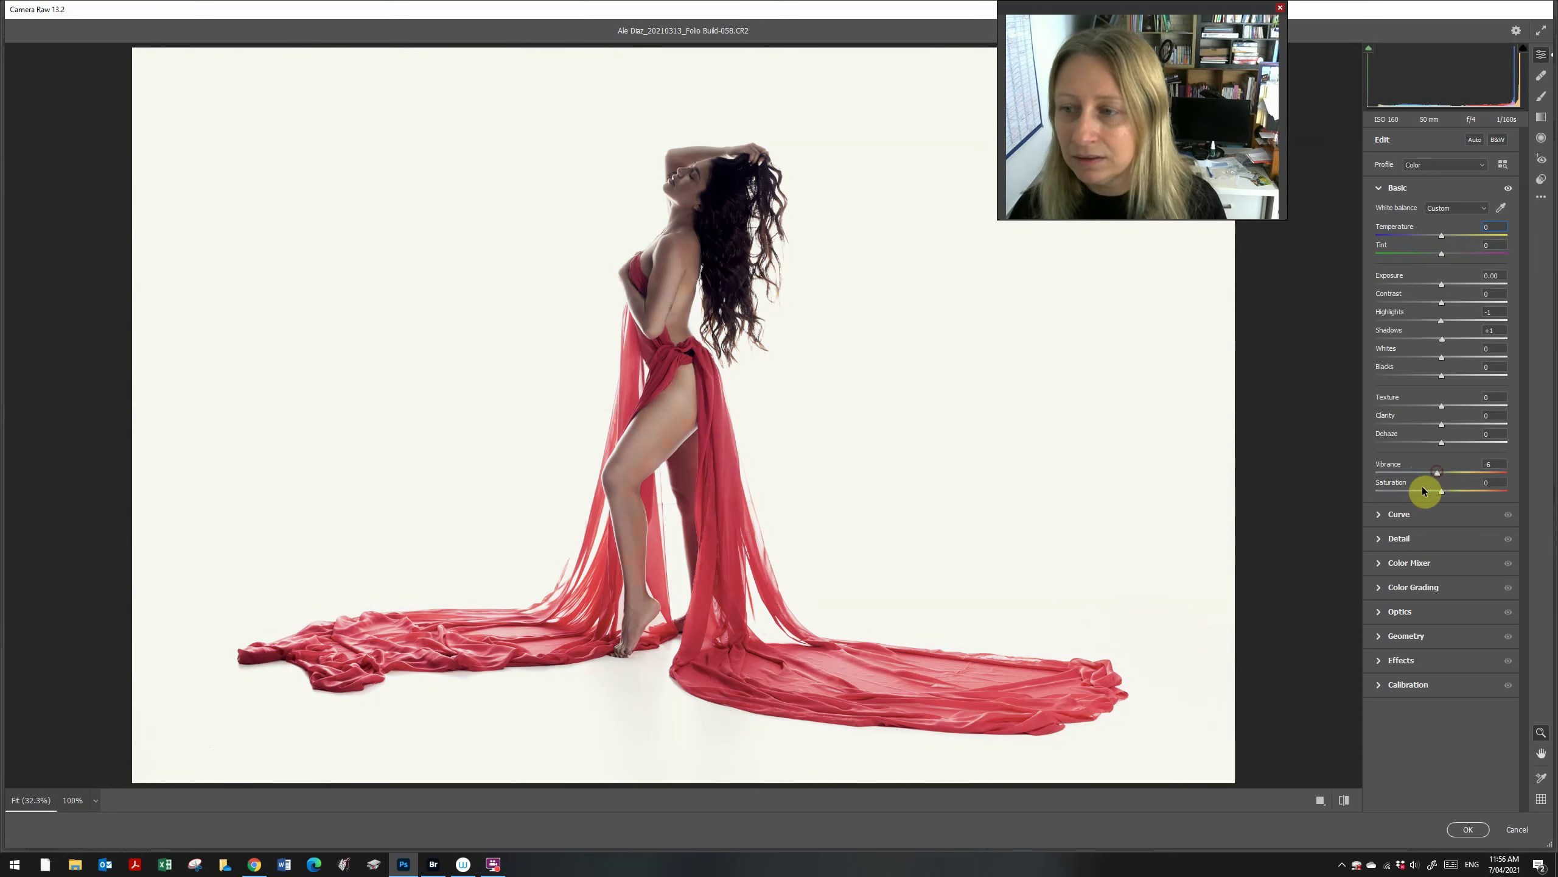
left_click(1470, 828)
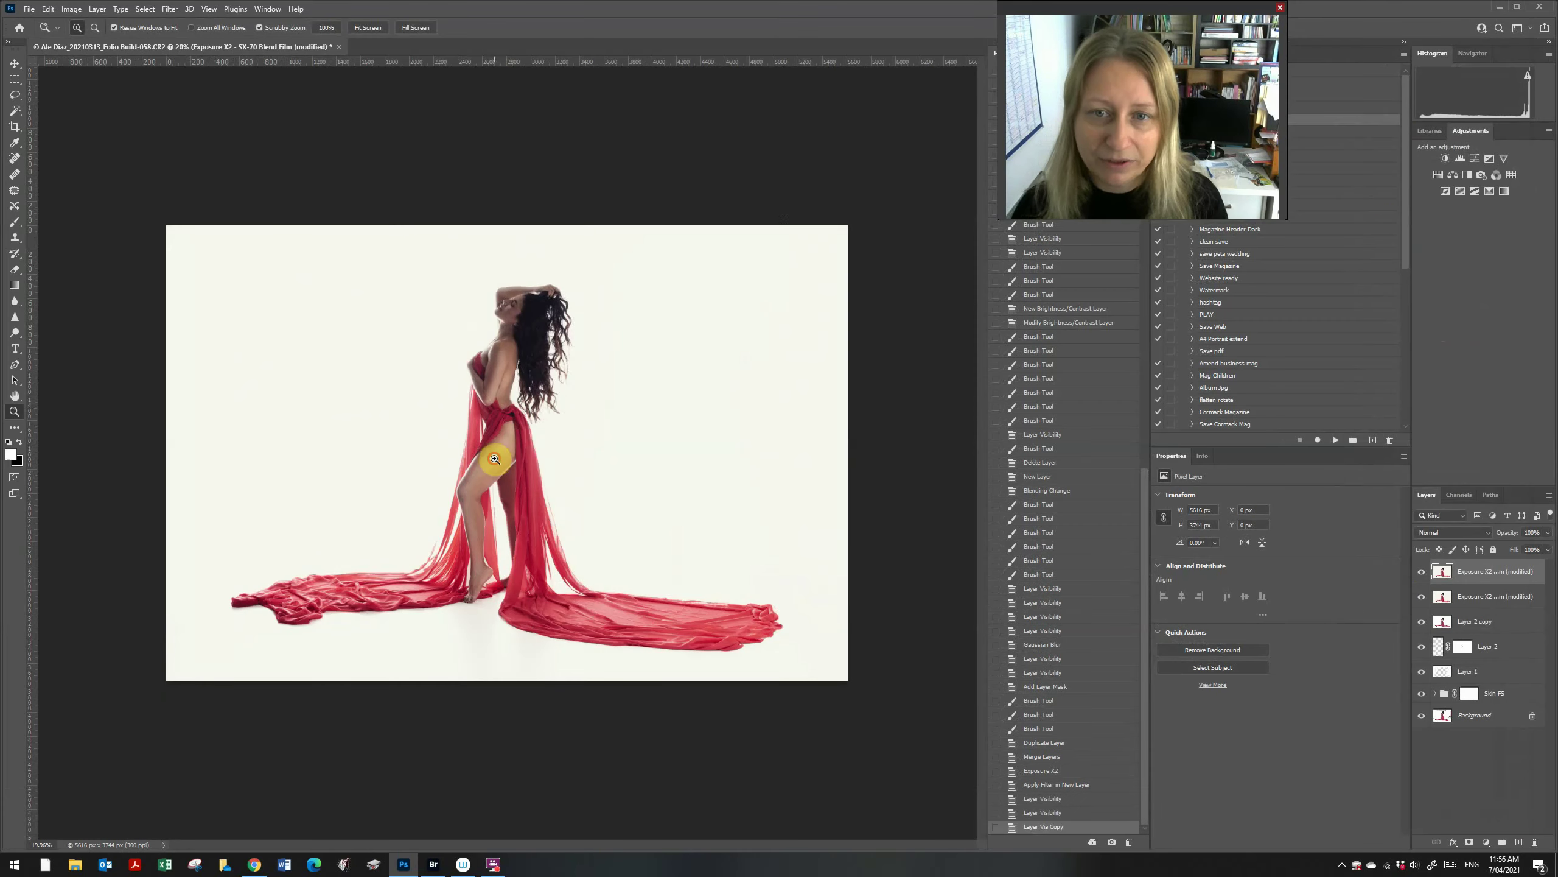
- Reopen the copied layer in the Camera Raw filter and convert it to black and white
left_click_drag(511, 457, 479, 488)
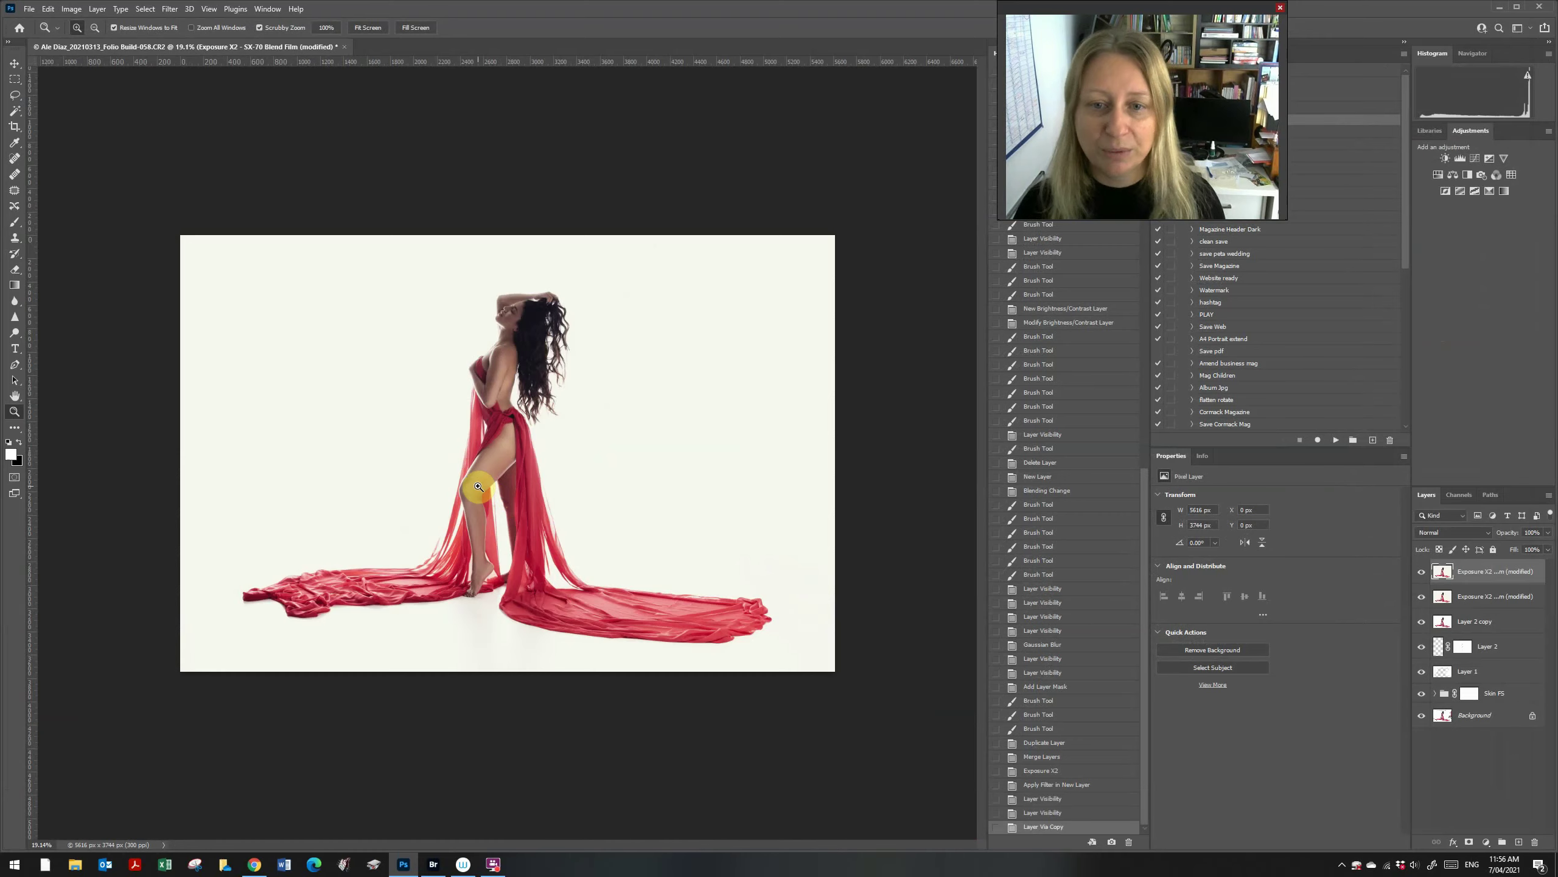
left_click_drag(506, 452, 502, 527)
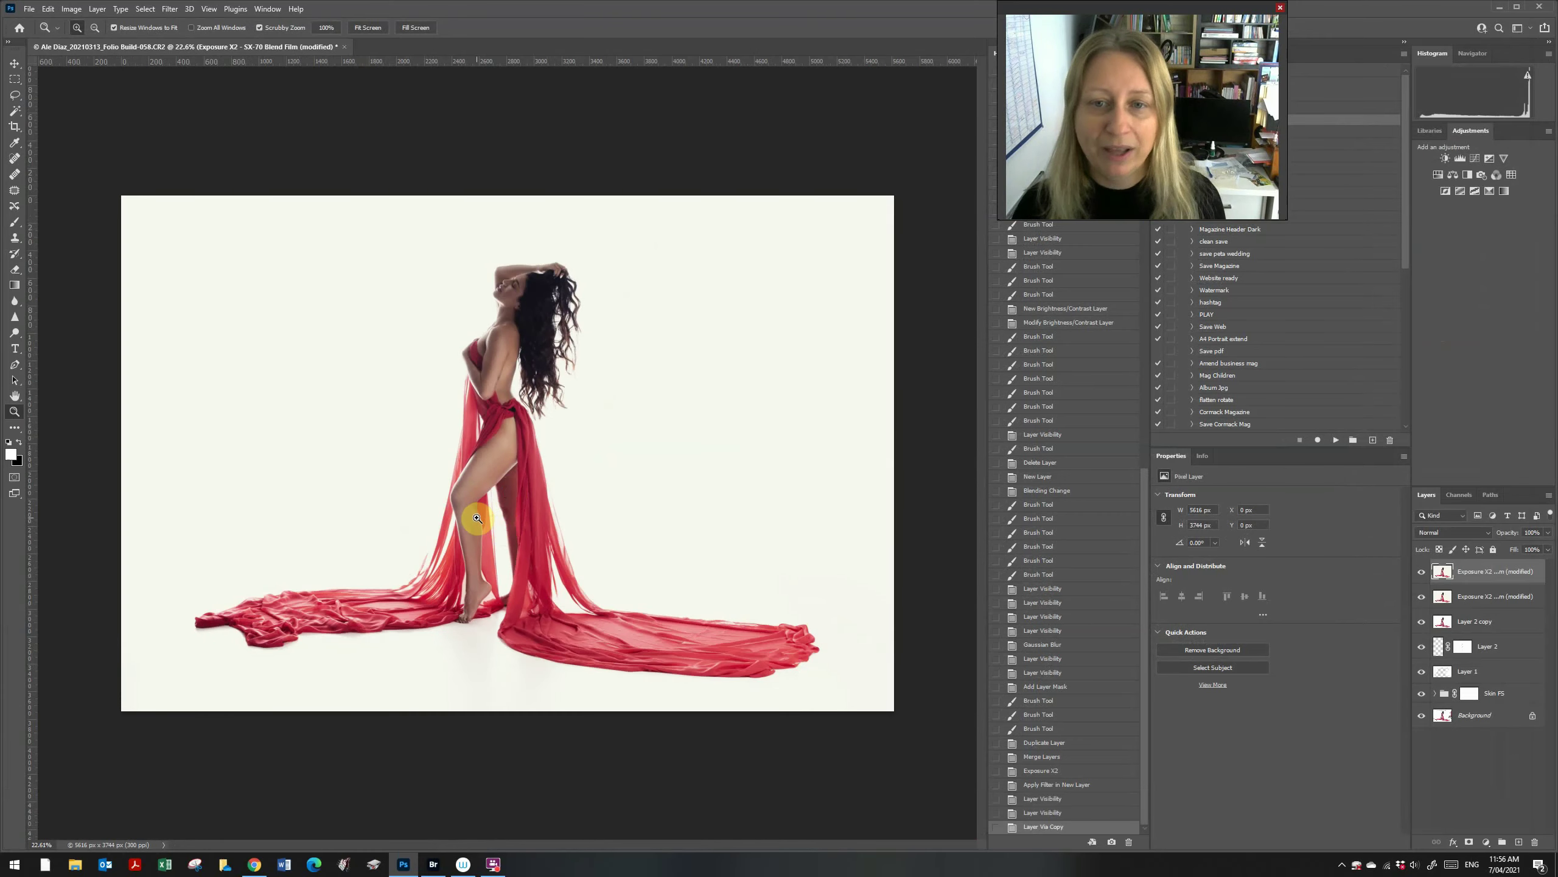
left_click(170, 9)
left_click(203, 99)
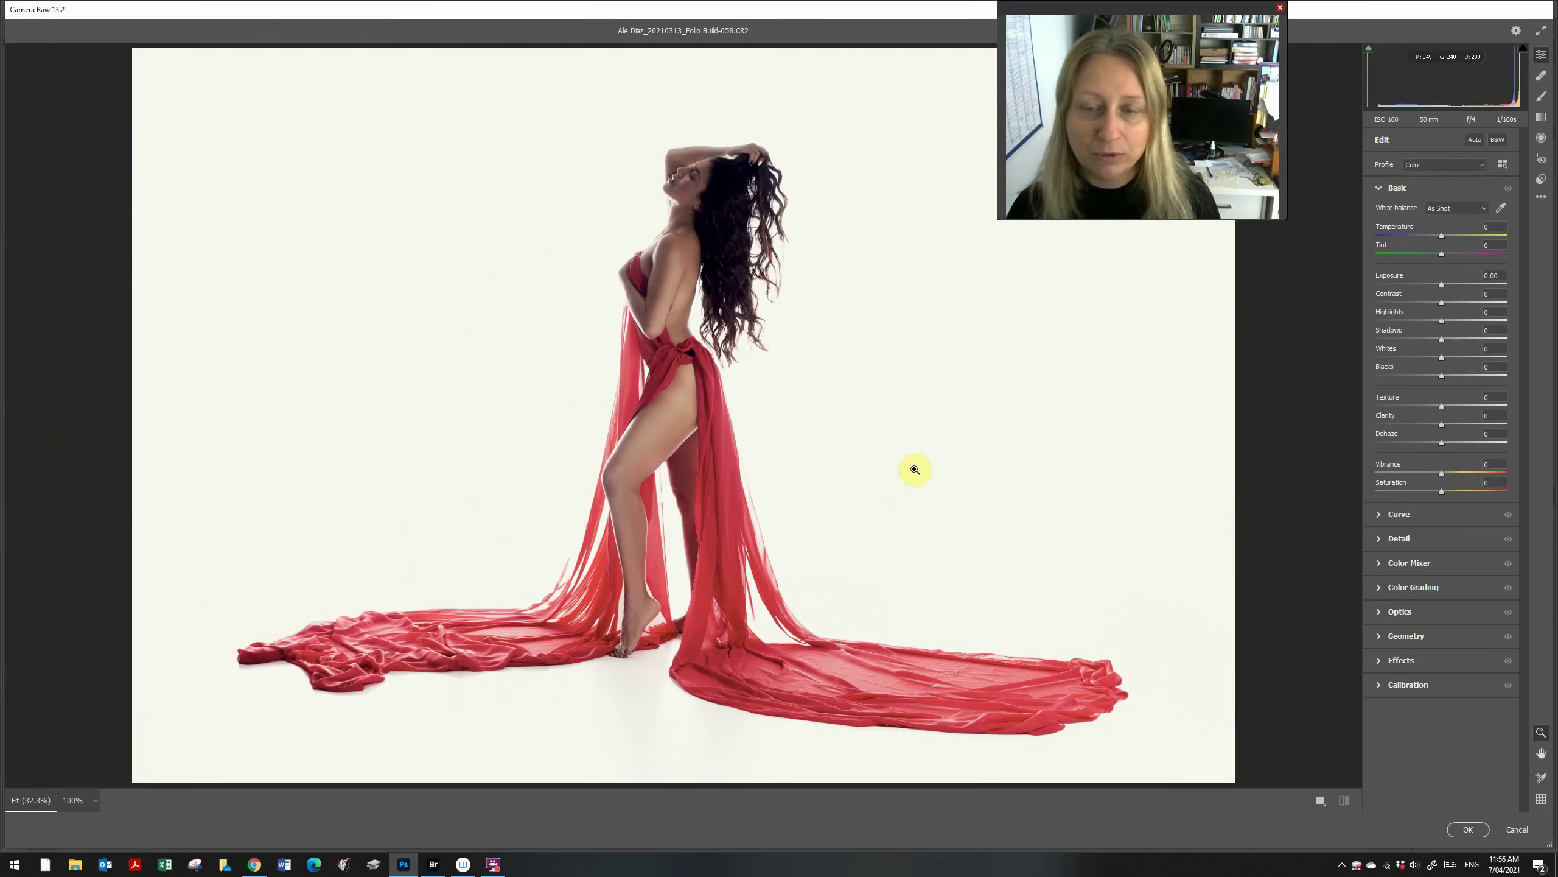
left_click(1498, 140)
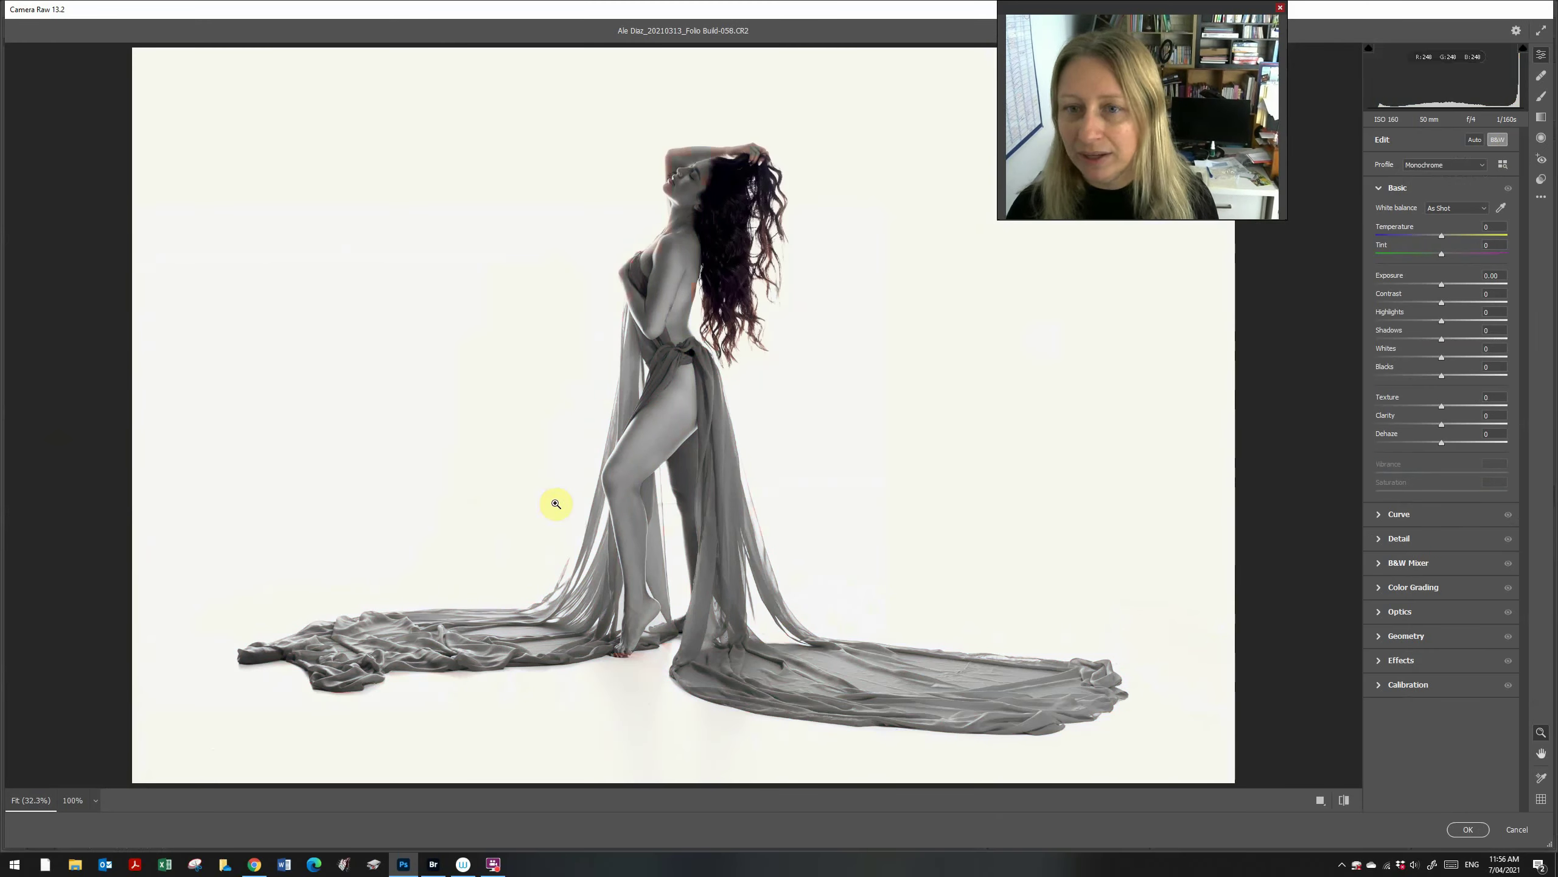
- Set contrast to +41, highlights to +41, shadows to +15 and clarity to +13, checking the detail in the model's hair
left_click(1463, 301)
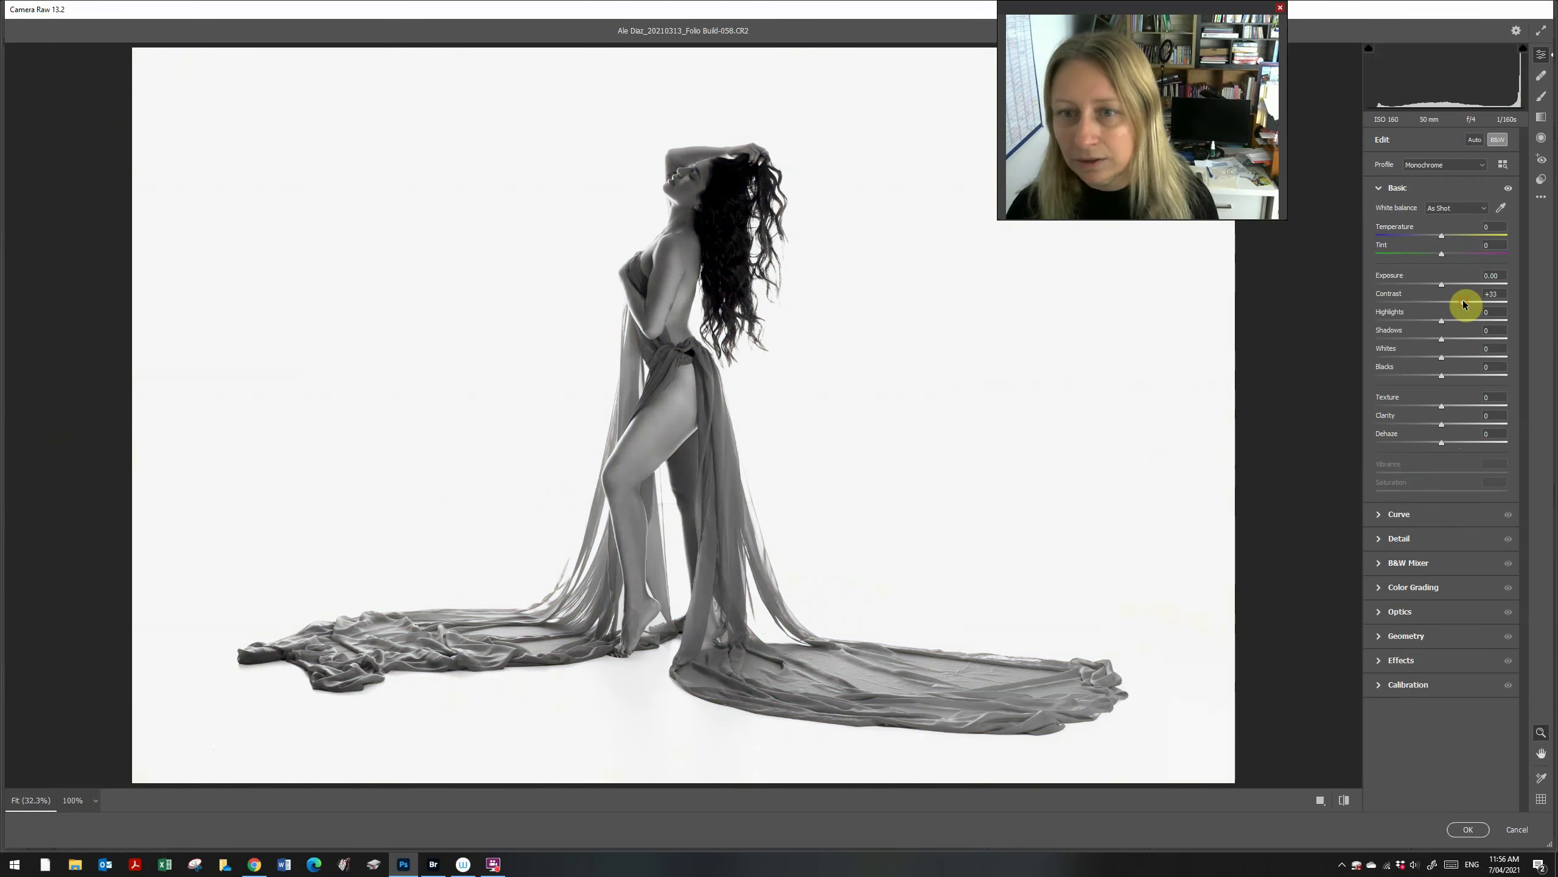
left_click_drag(1464, 300, 1452, 350)
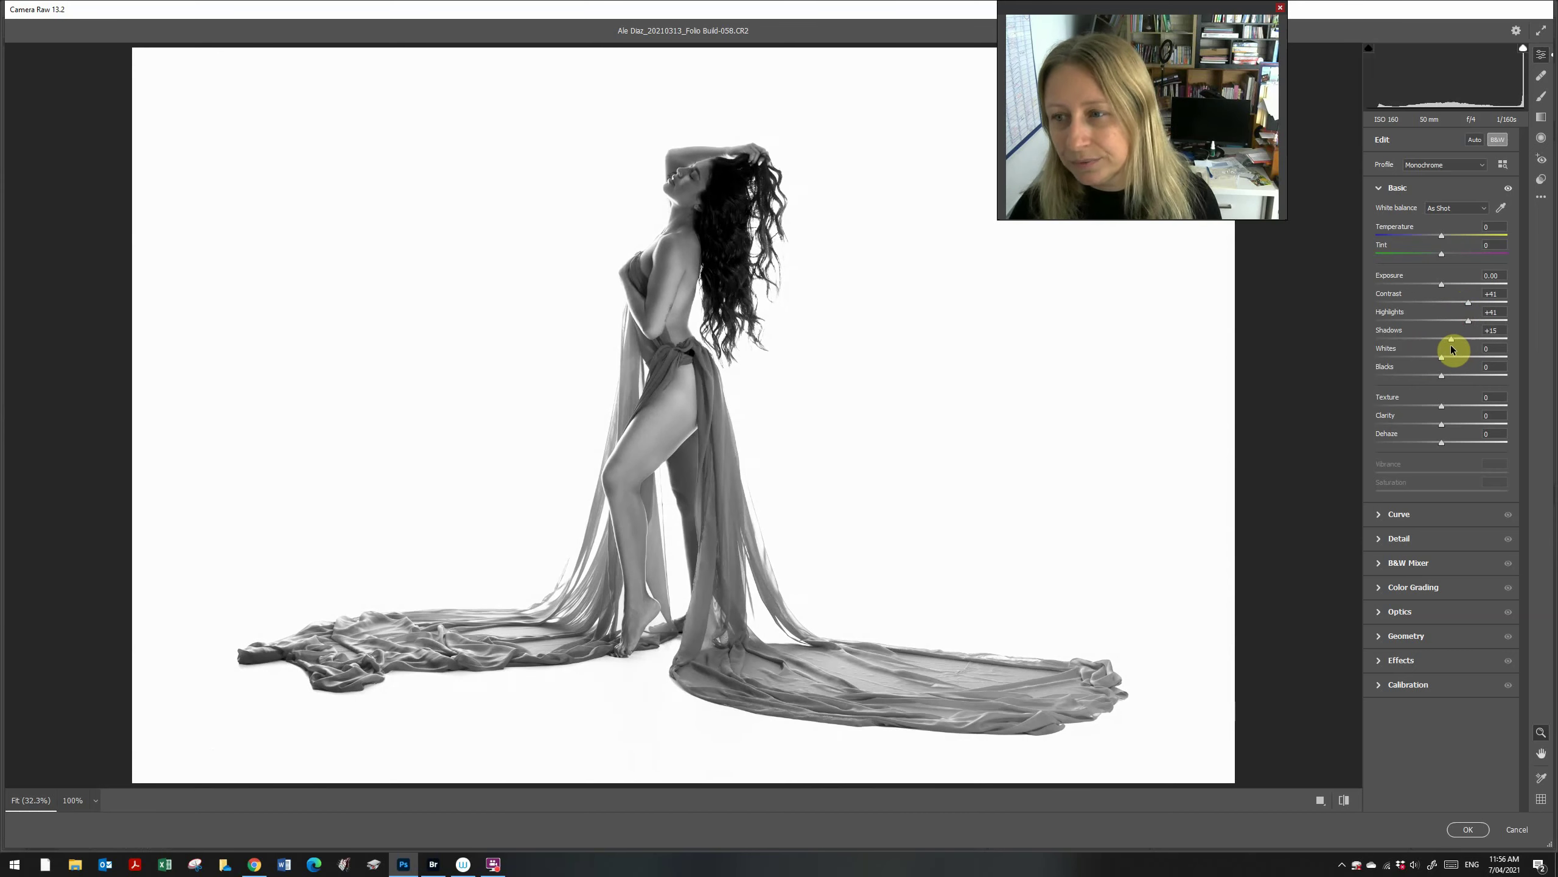
left_click(1451, 424)
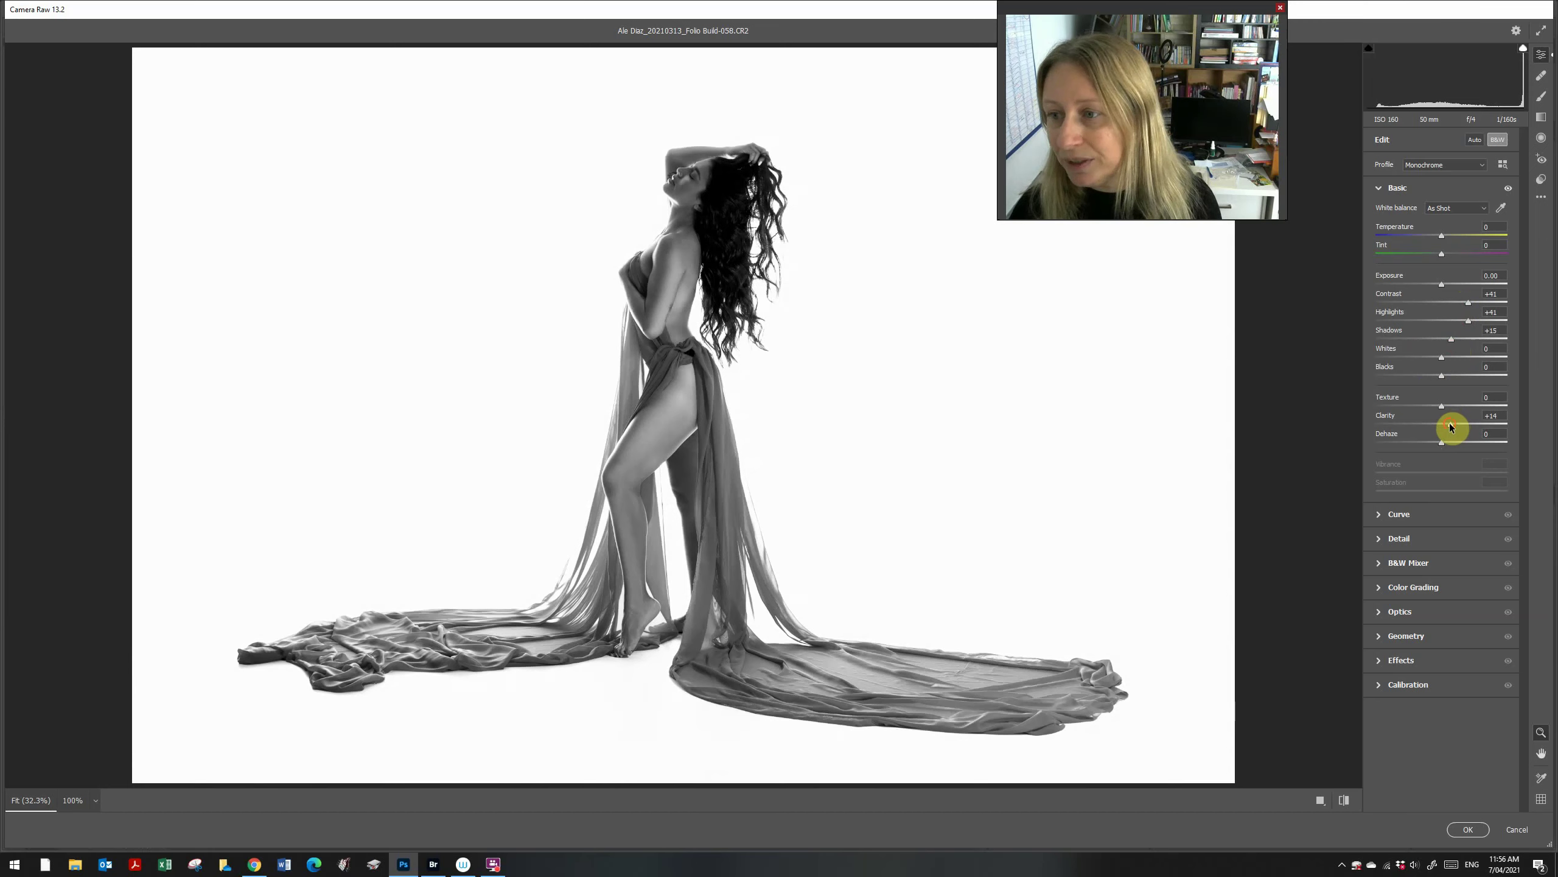
left_click_drag(1451, 426, 1449, 428)
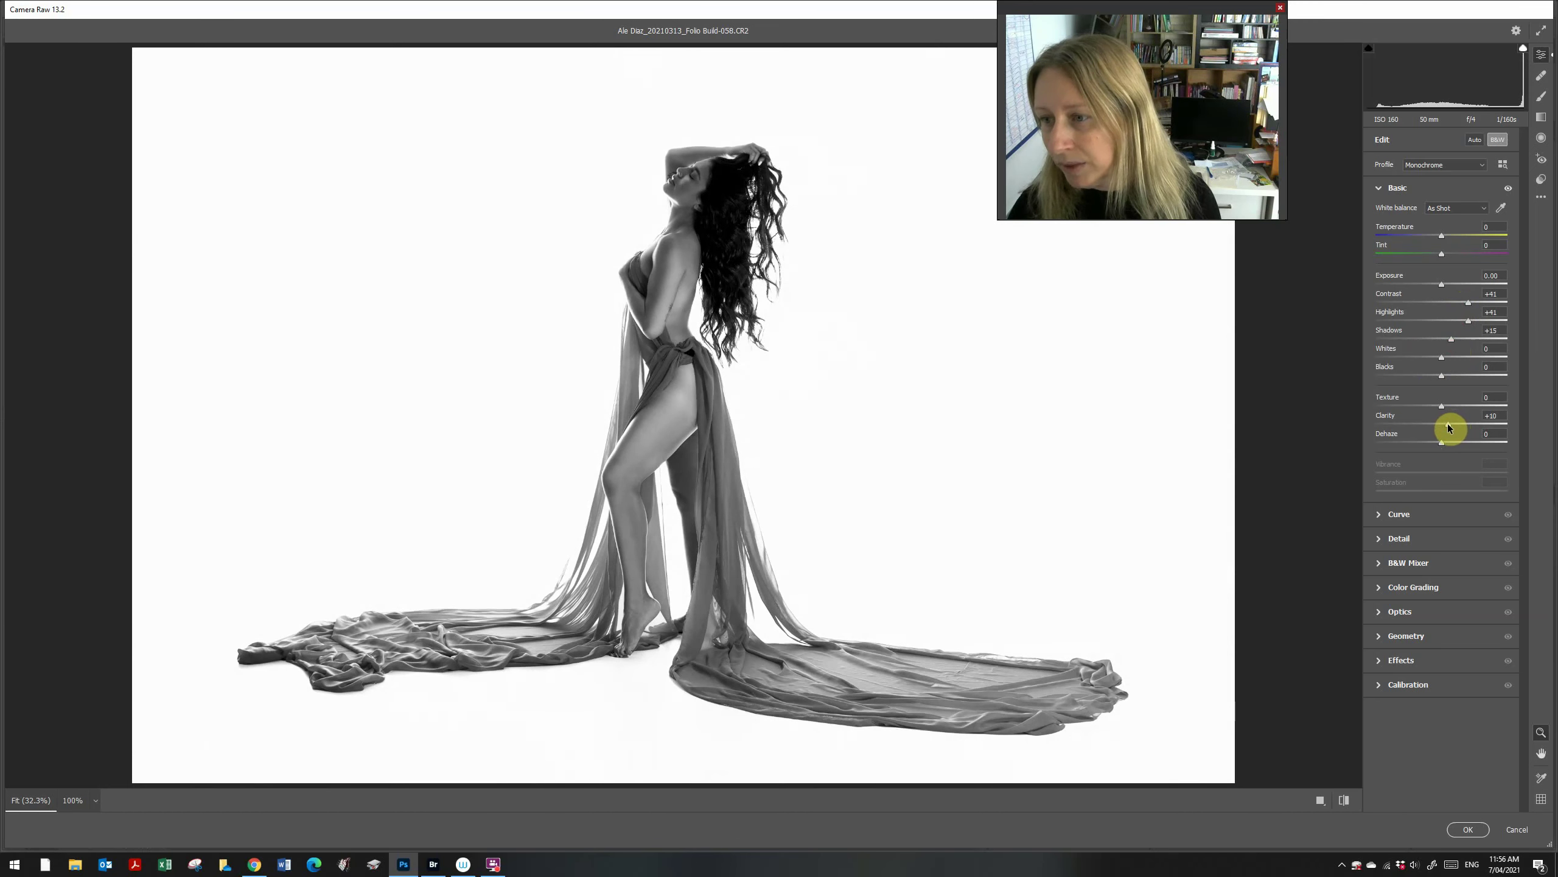
left_click_drag(734, 168, 915, 529)
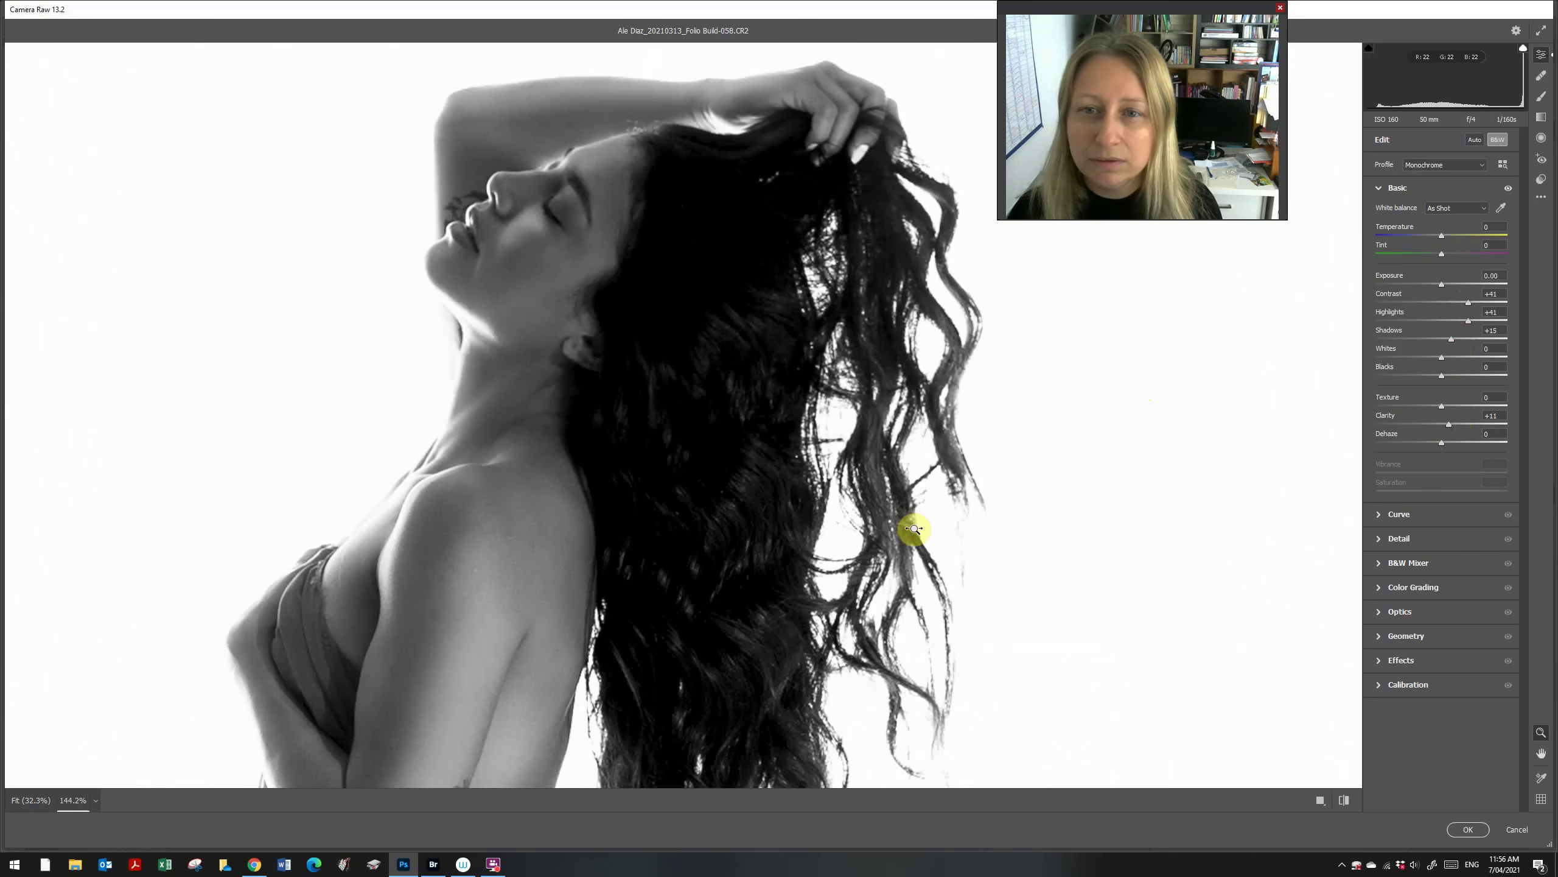
left_click_drag(1455, 425, 1453, 429)
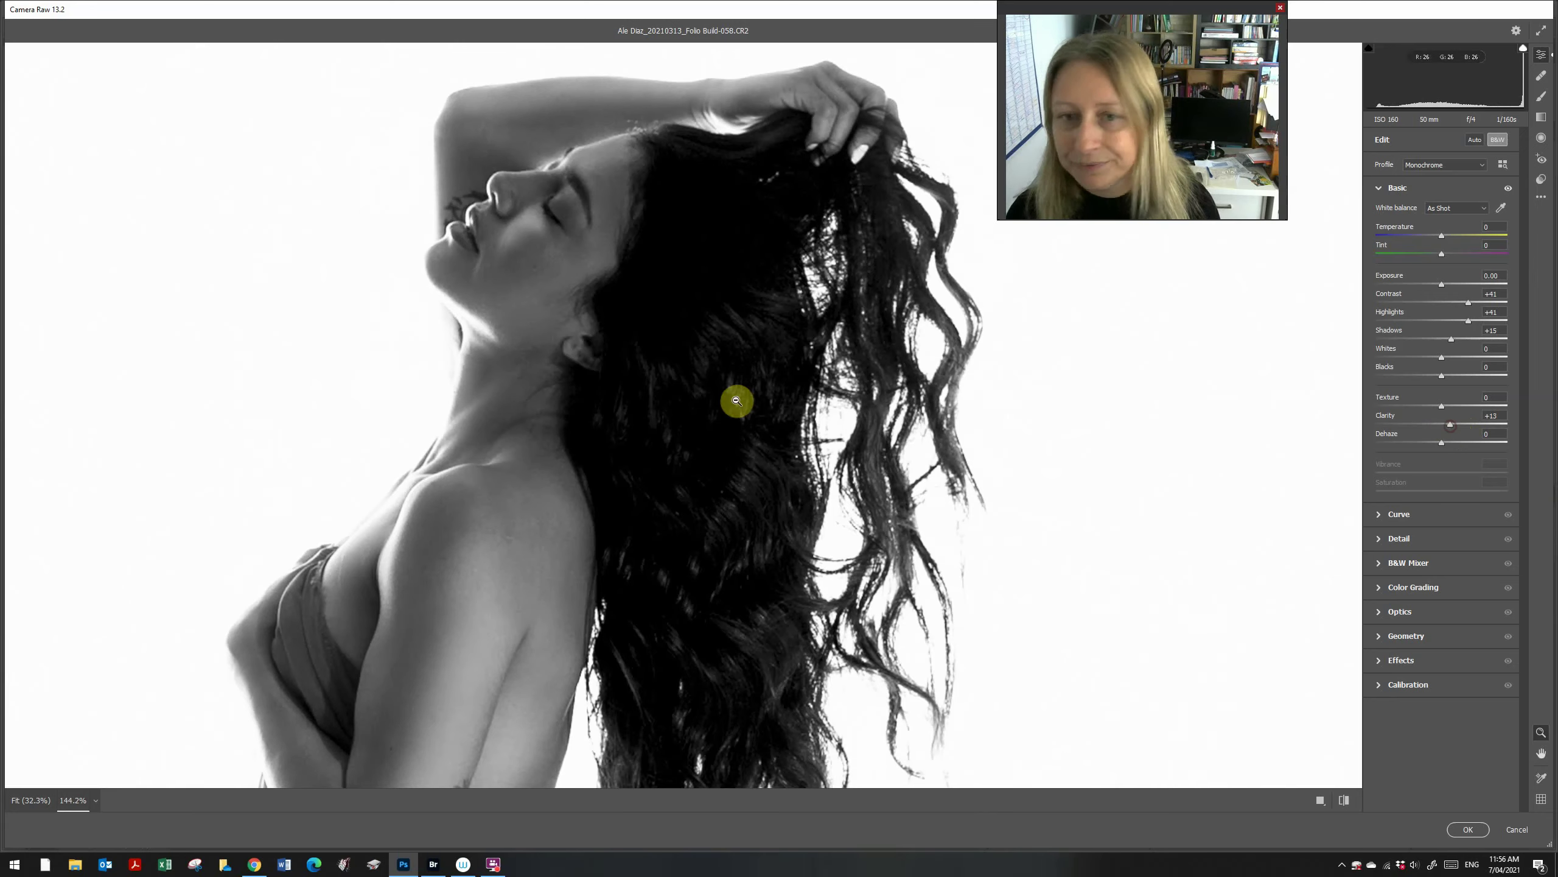
- Apply the Camera Raw adjustments and compare the black-and-white layer with the colour version beneath it
left_click_drag(712, 445, 567, 292)
scroll(566, 348, "down", 5)
left_click(624, 446, "alt")
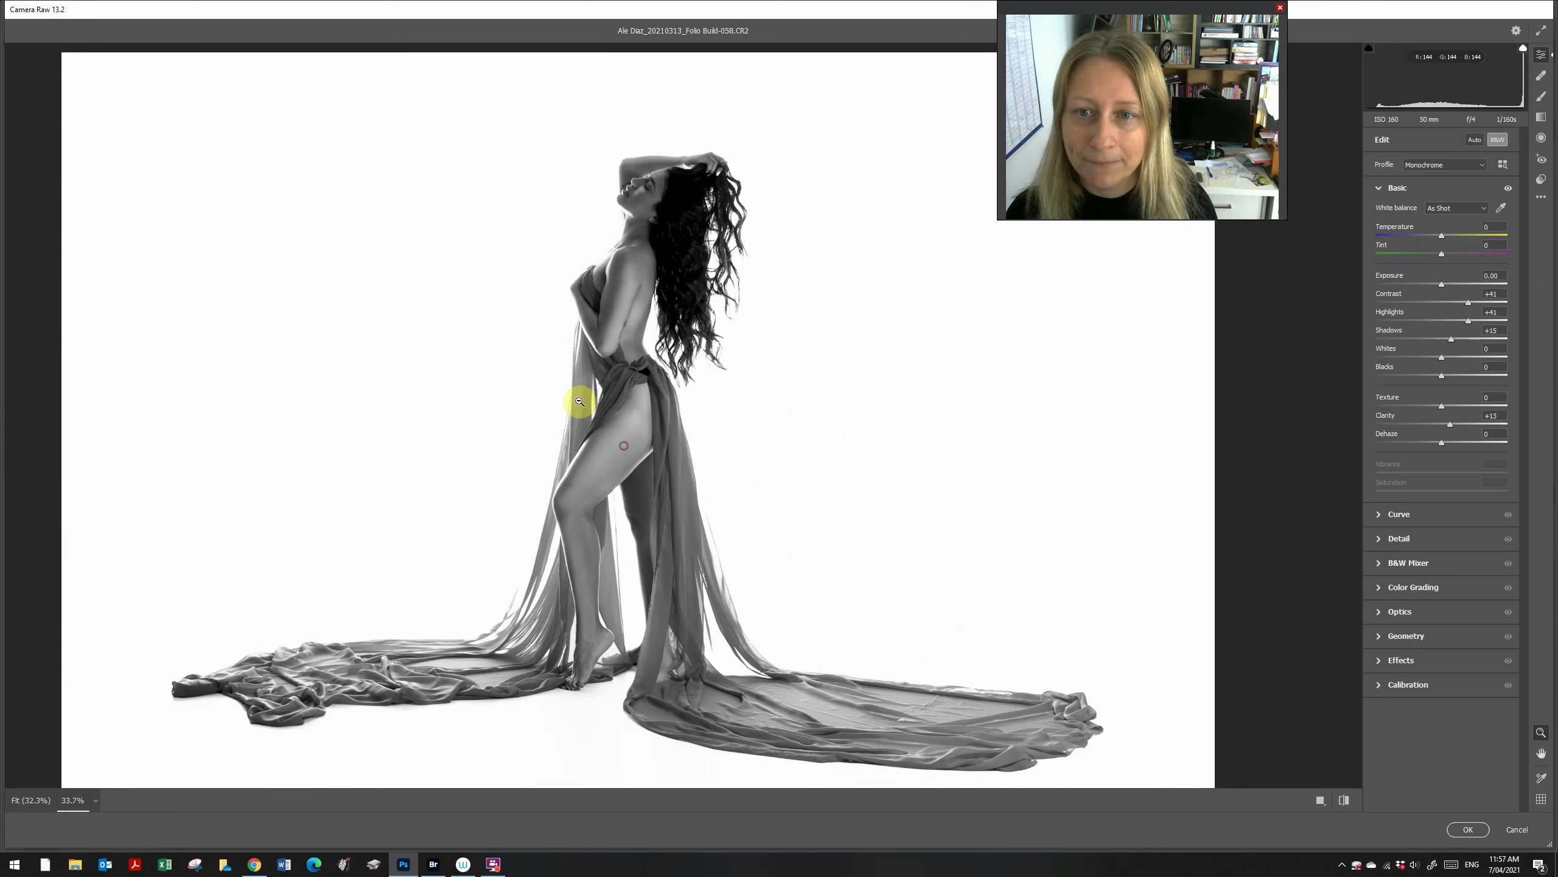
left_click(1472, 829)
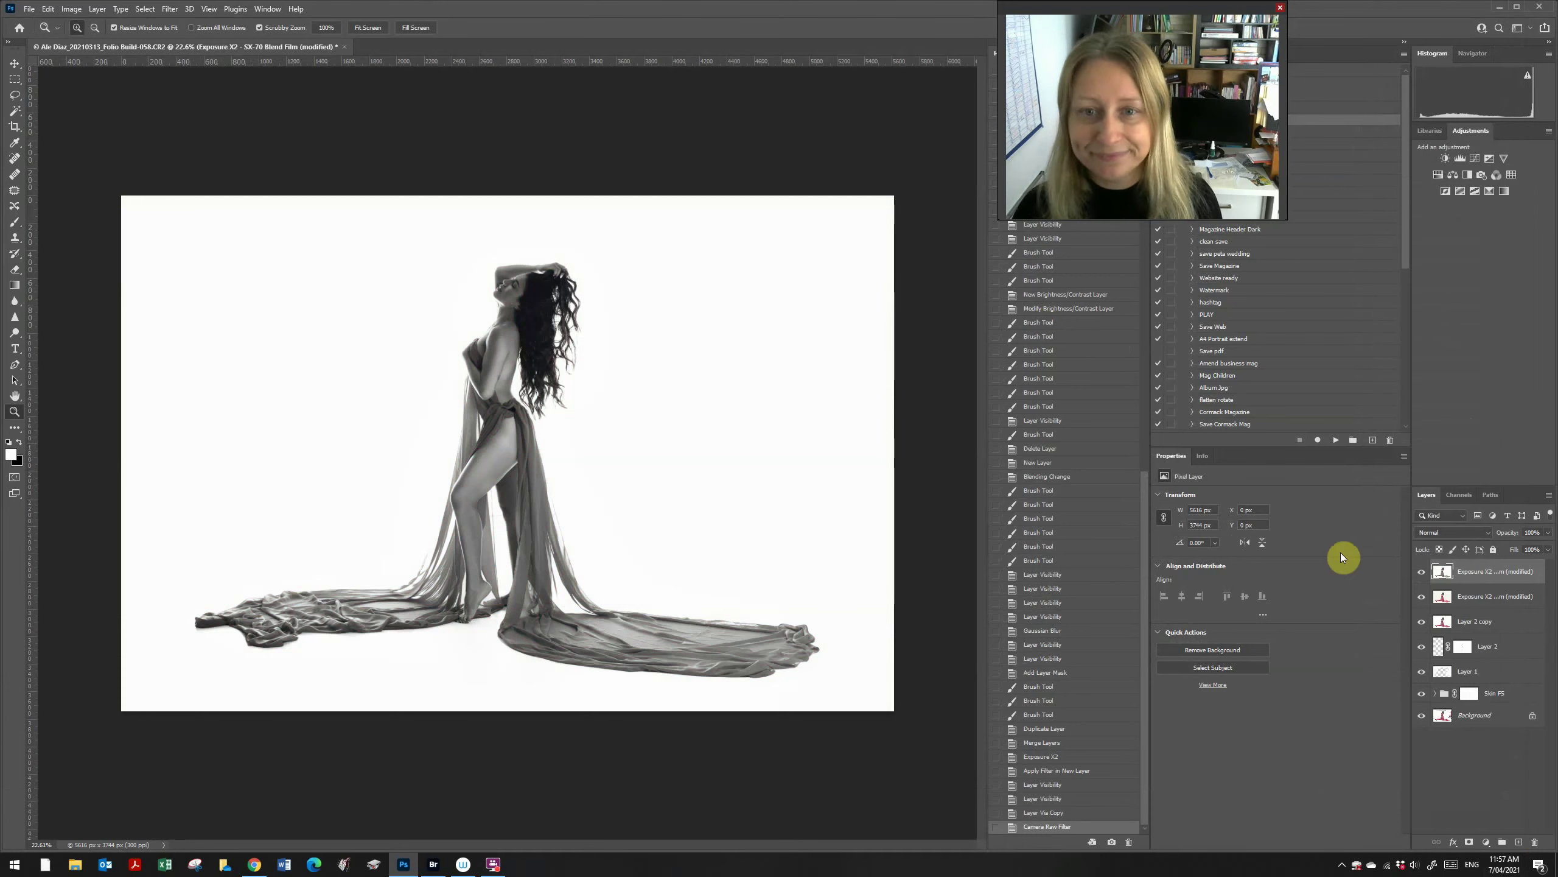
left_click(1422, 571)
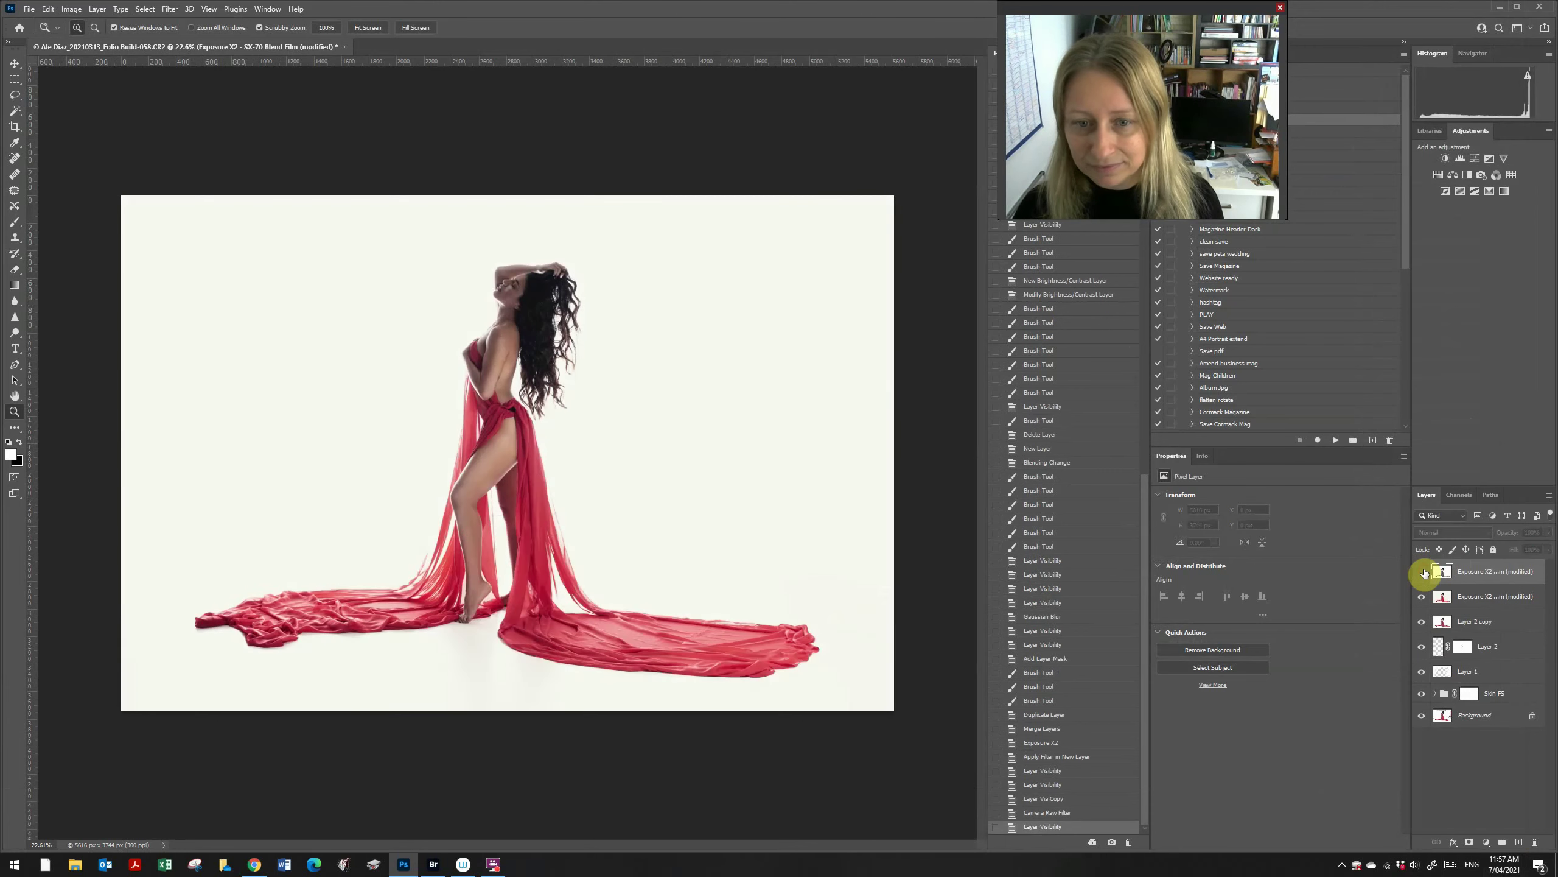
left_click(1422, 572)
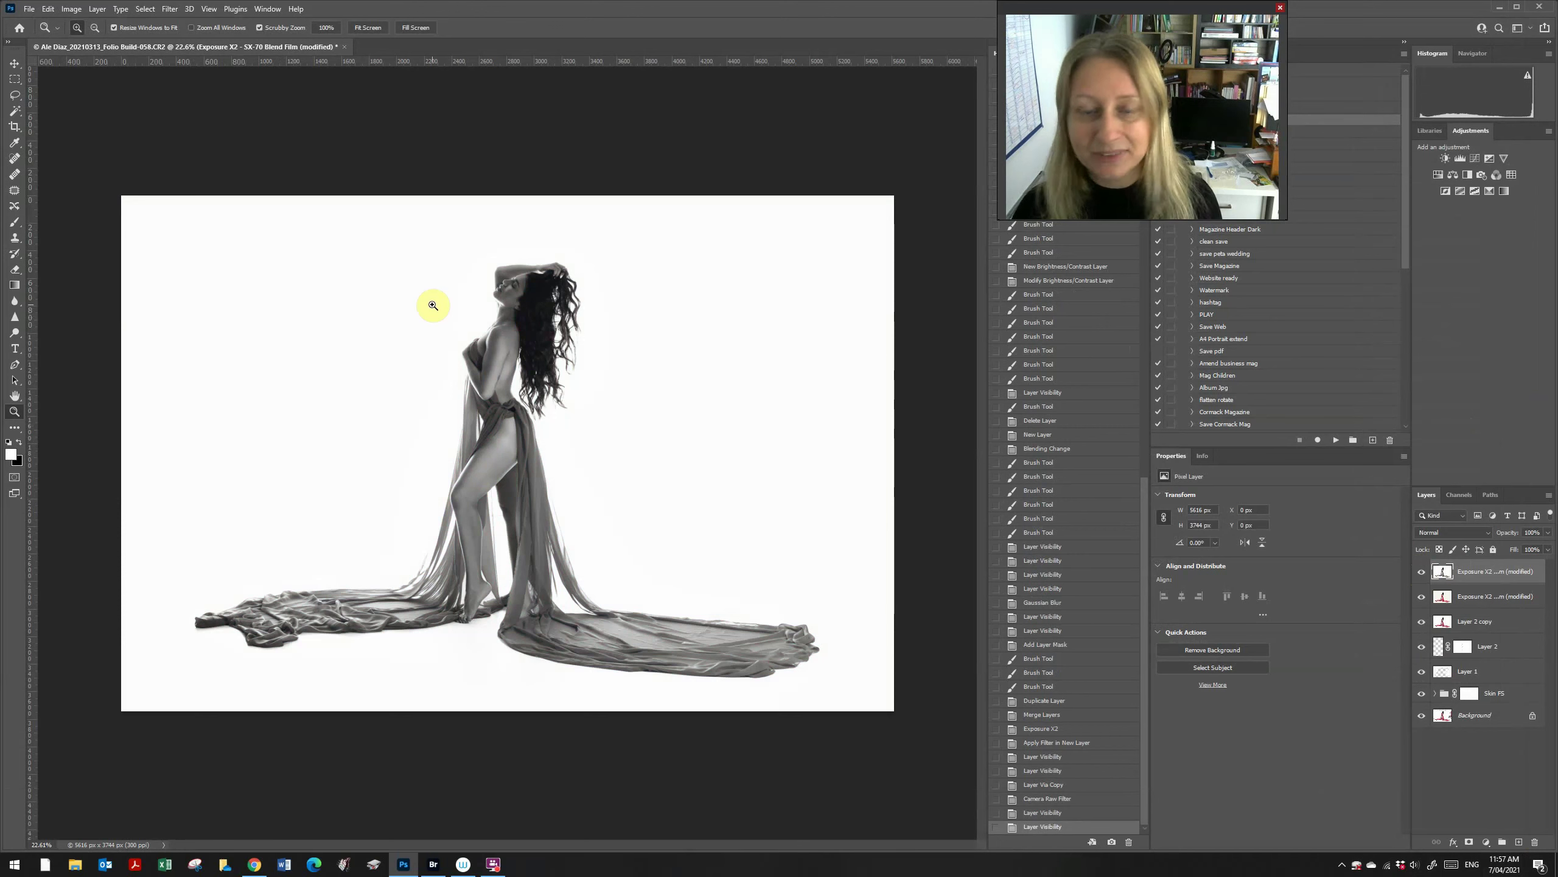